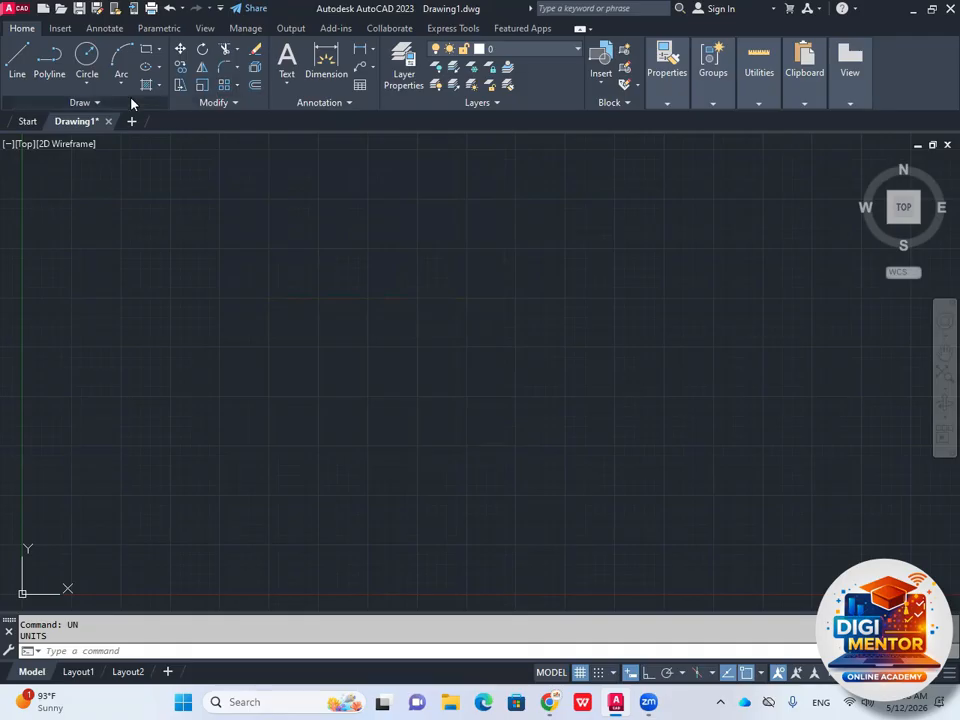
# - Draw a small upright rectangle near the middle of the drawing area
pyautogui.click(147, 57)
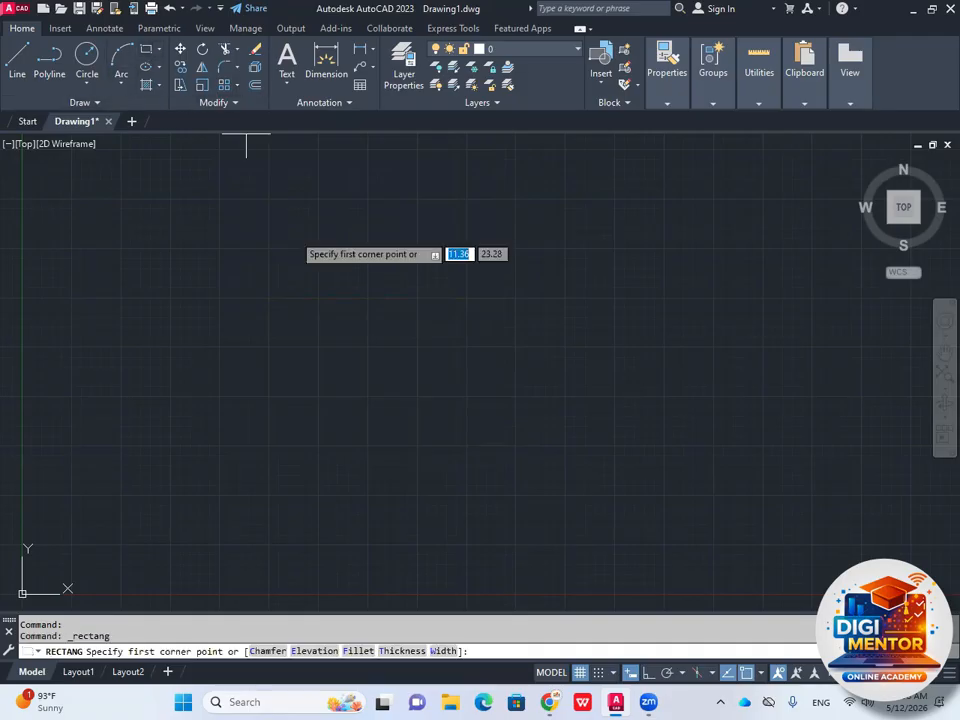
pyautogui.click(327, 336)
pyautogui.click(355, 367)
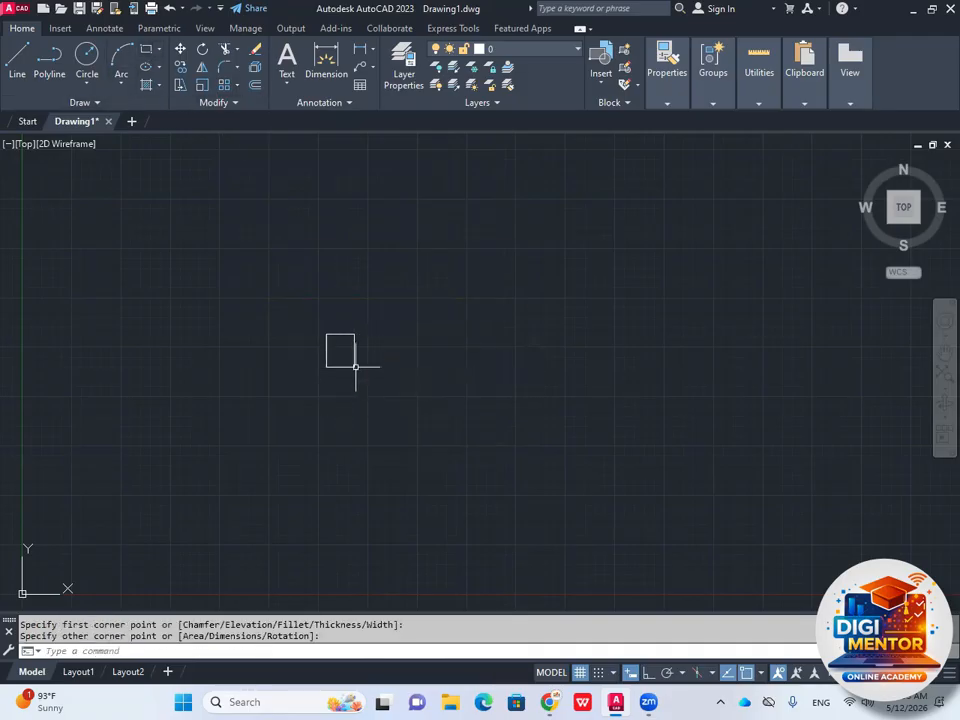
pyautogui.moveTo(344, 332); pyautogui.dragTo(335, 363, button='middle')
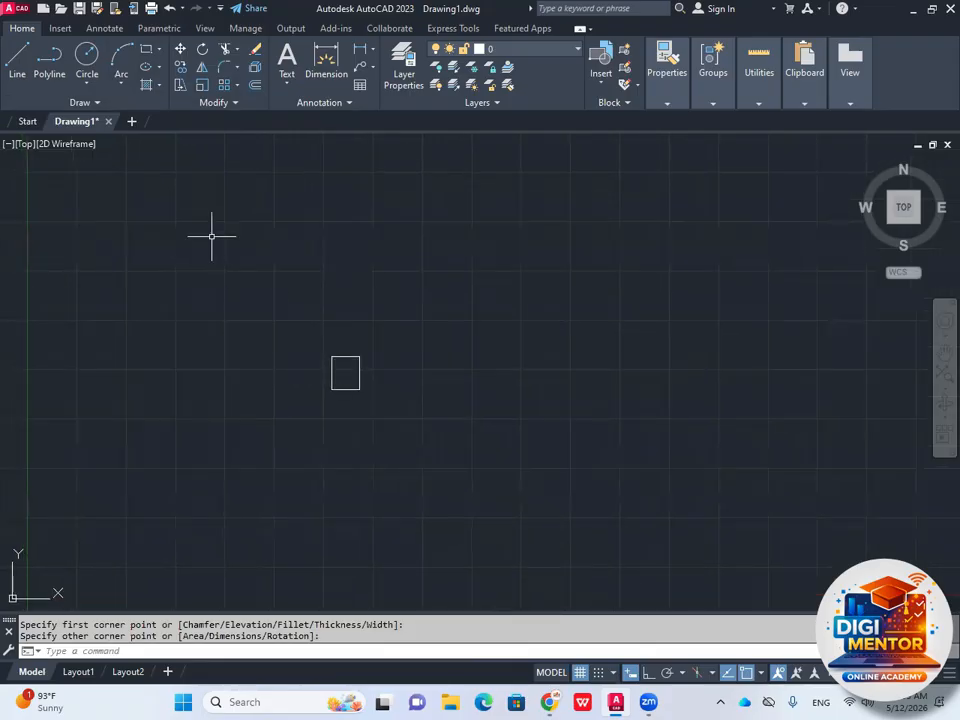
# - Copy the rectangle five times to its right in a straight horizontal row, with Ortho mode on
pyautogui.click(180, 66)
pyautogui.click(381, 326)
pyautogui.click(348, 372)
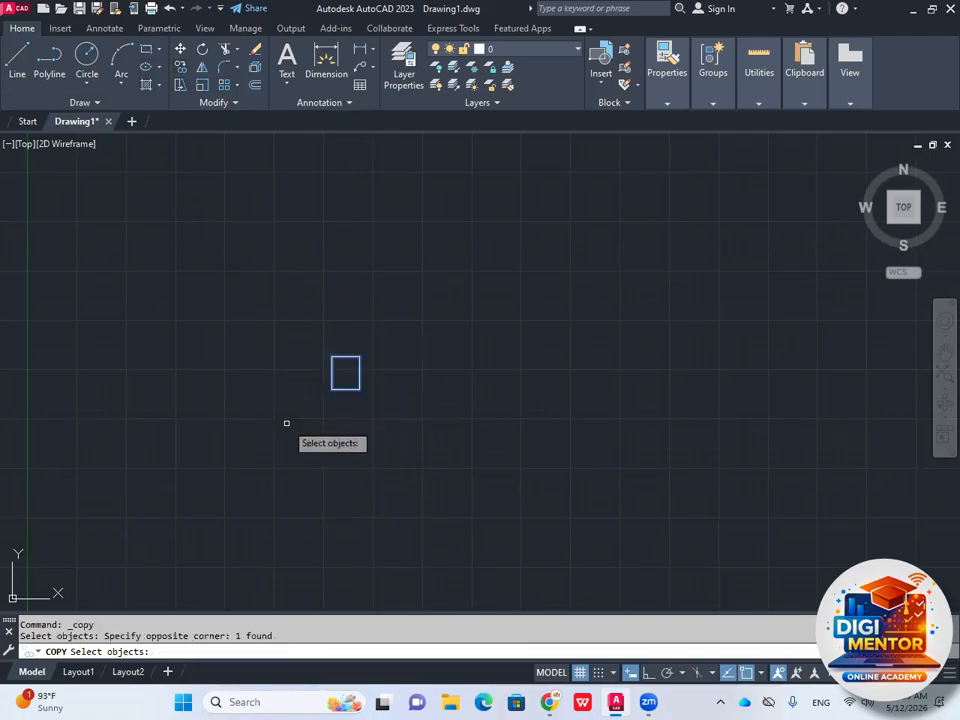
pyautogui.press('Return')
pyautogui.click(346, 373)
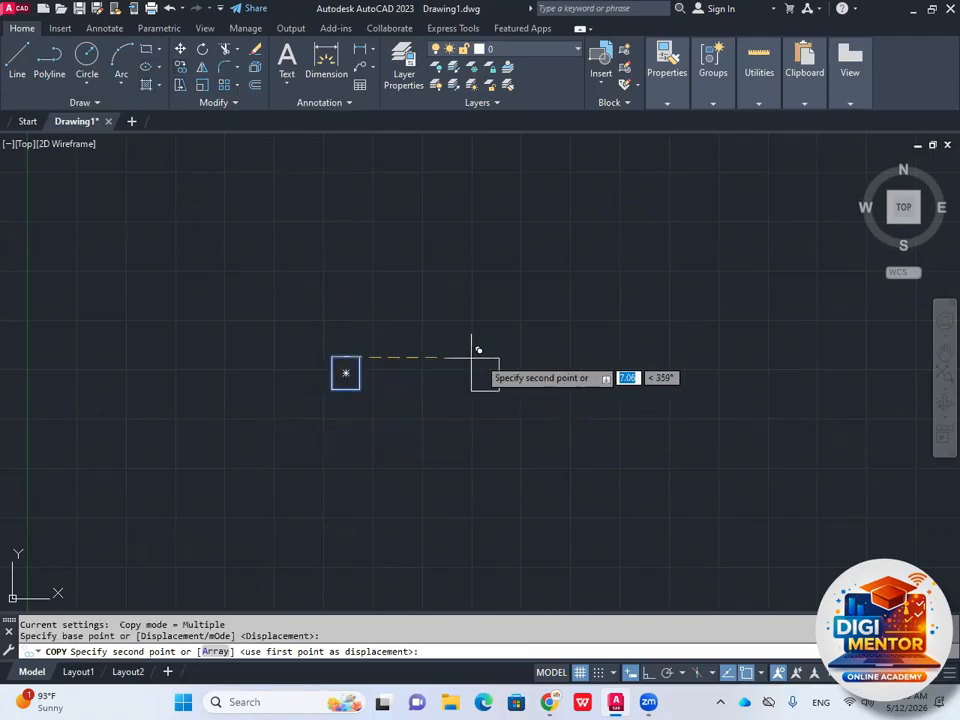
pyautogui.press('F8')
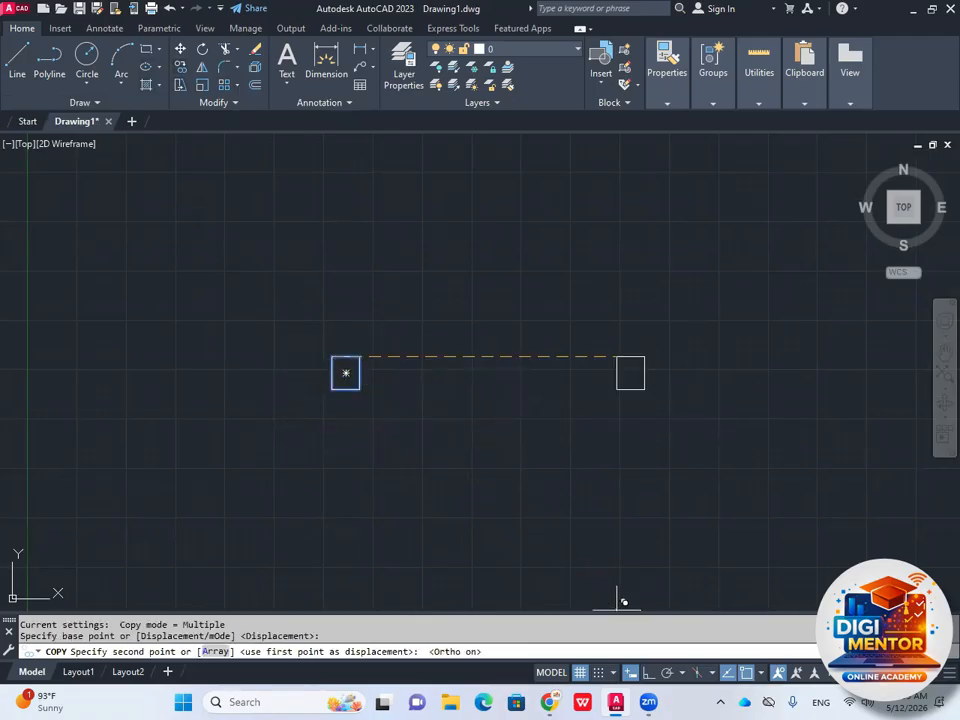
pyautogui.click(382, 378)
pyautogui.click(422, 376)
pyautogui.click(468, 373)
pyautogui.click(513, 373)
pyautogui.click(550, 370)
pyautogui.press('Return')
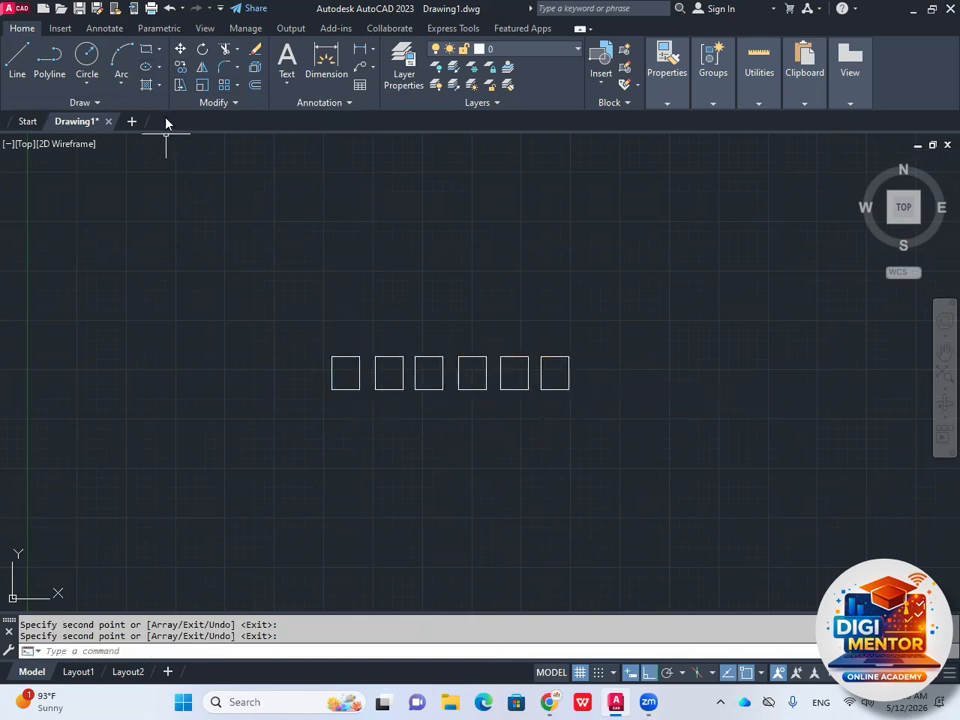
# - Copy the row of six rectangles straight upward three times, using its lower-left corner as the base point
pyautogui.click(179, 68)
pyautogui.click(632, 321)
pyautogui.click(292, 444)
pyautogui.press('Return')
pyautogui.click(331, 389)
pyautogui.click(331, 345)
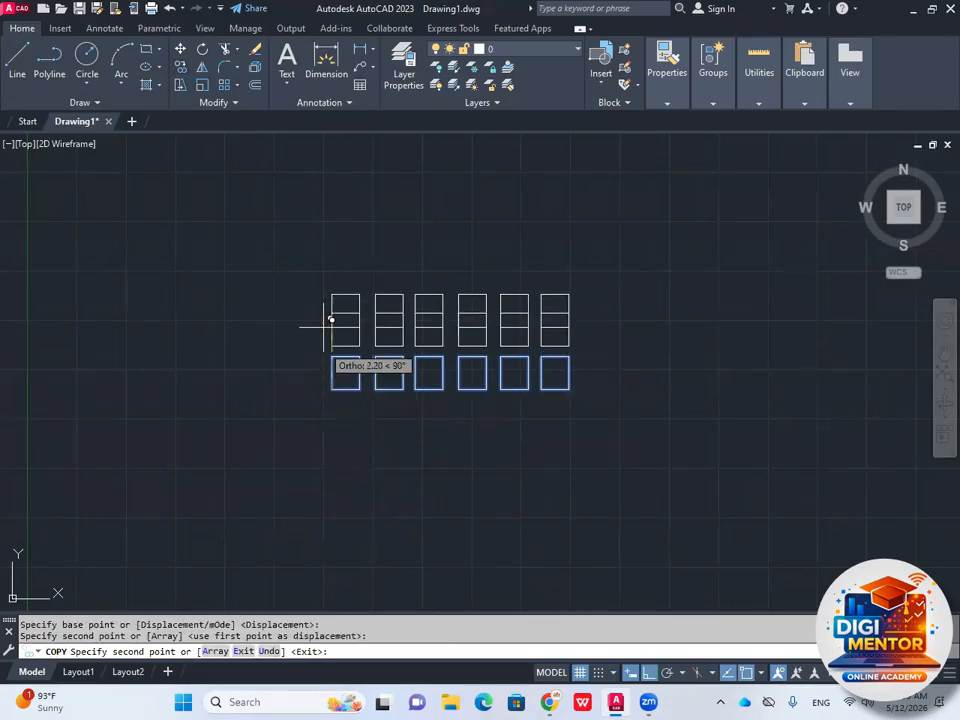
pyautogui.click(331, 297)
pyautogui.click(330, 272)
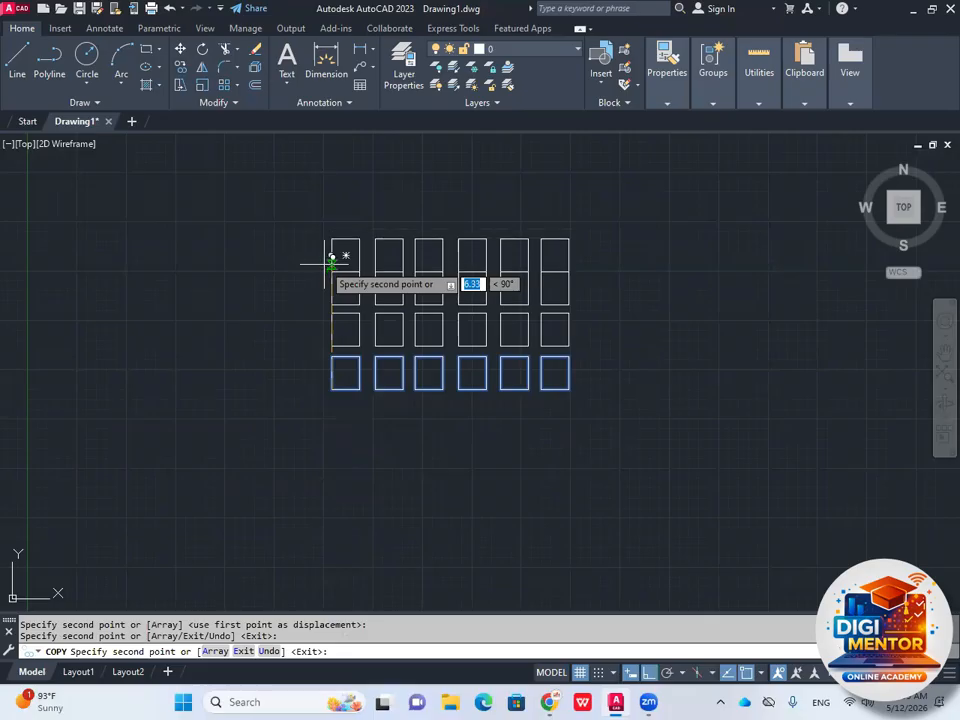
pyautogui.press('Escape')
pyautogui.moveTo(358, 366); pyautogui.dragTo(360, 377, button='middle')
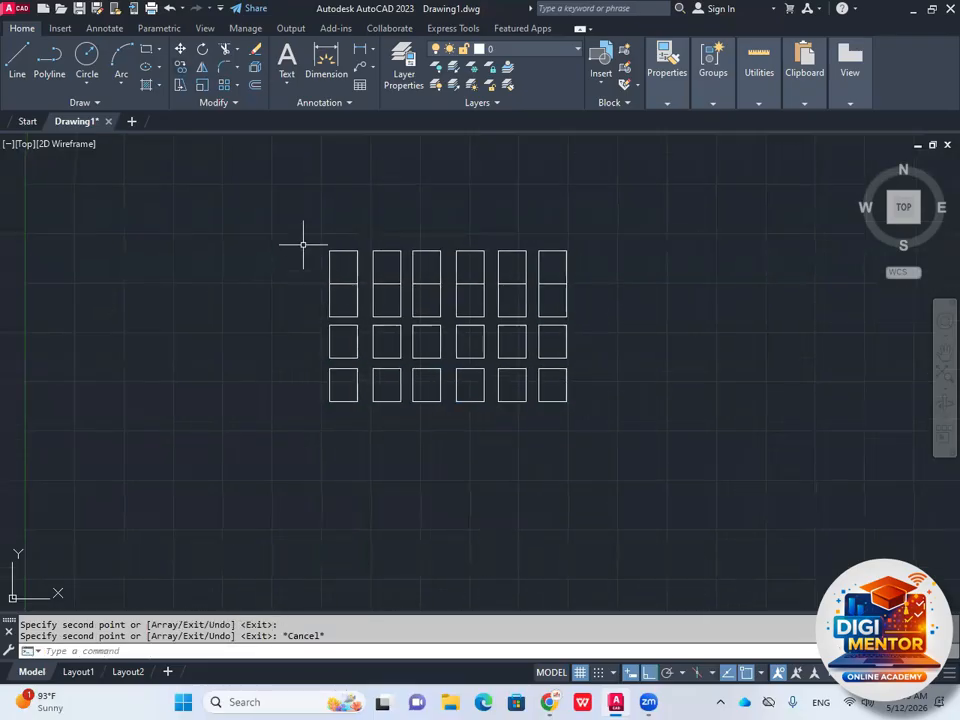
# - Erase all the copied rectangles from the drawing
pyautogui.click(304, 245)
pyautogui.click(626, 433)
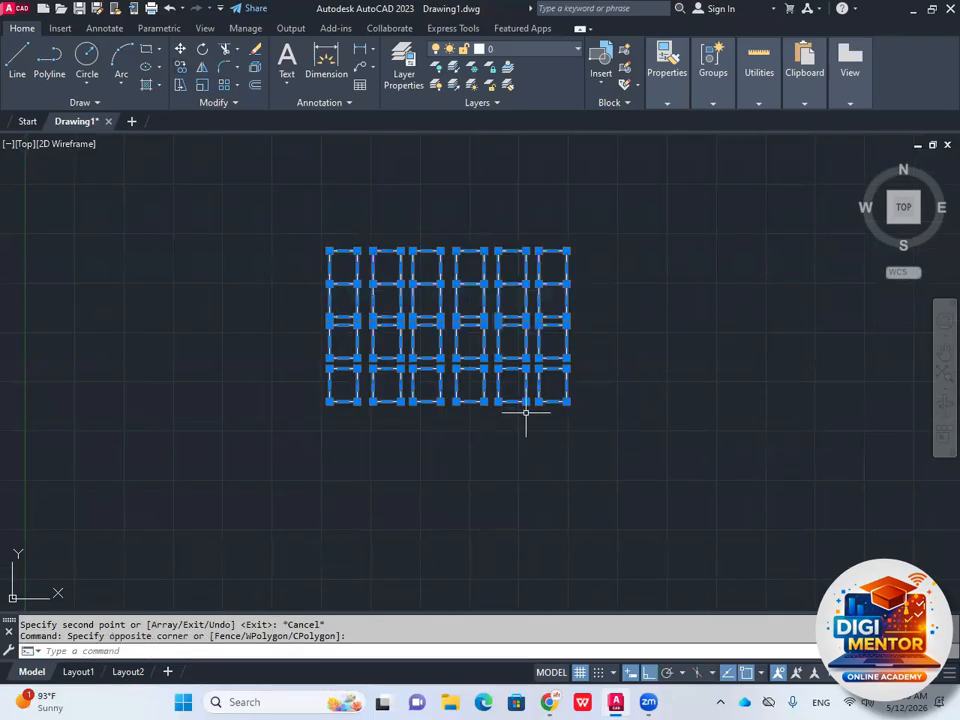
pyautogui.press('Delete')
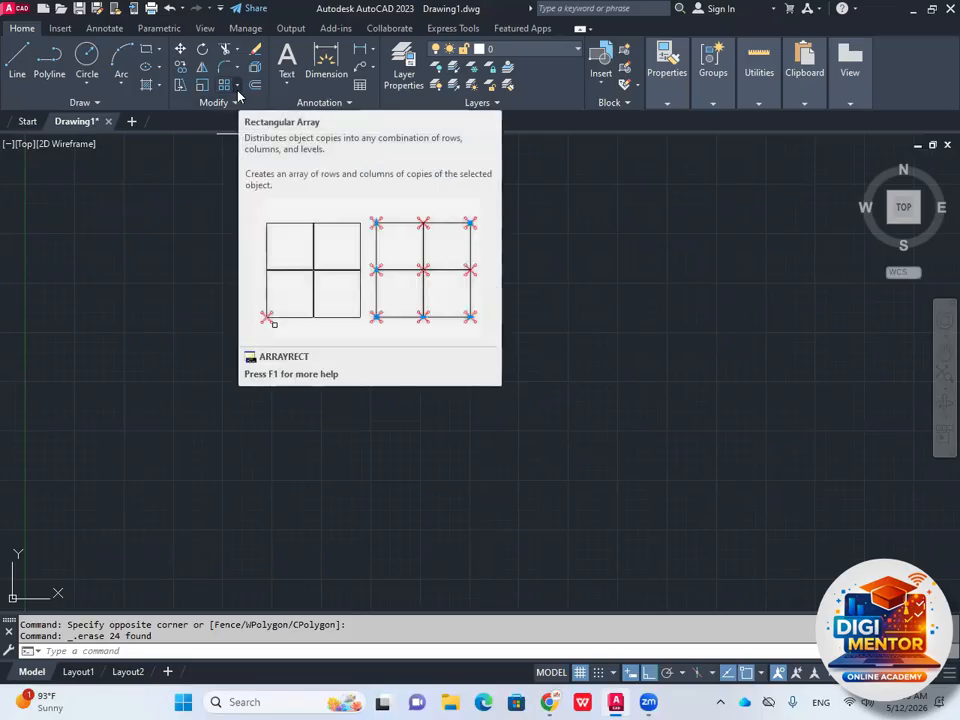
# - Draw a new small upright rectangle near the middle of the empty drawing area
pyautogui.click(146, 53)
pyautogui.click(352, 327)
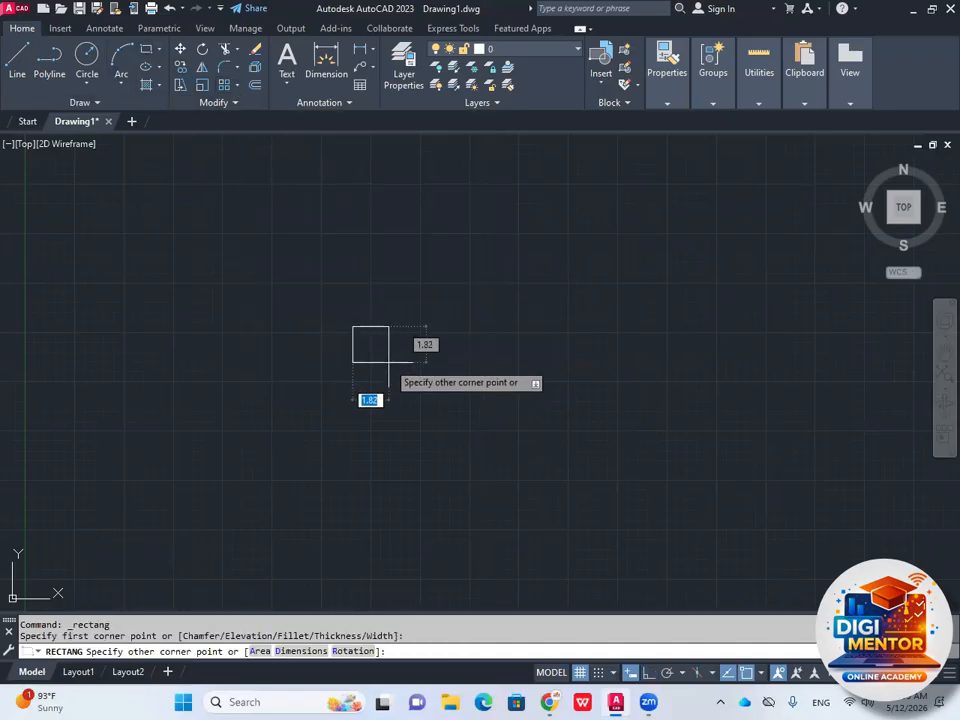
pyautogui.click(380, 366)
pyautogui.moveTo(356, 291); pyautogui.dragTo(353, 308, button='middle')
# - Create a Rectangular Array from the new rectangle
pyautogui.click(237, 87)
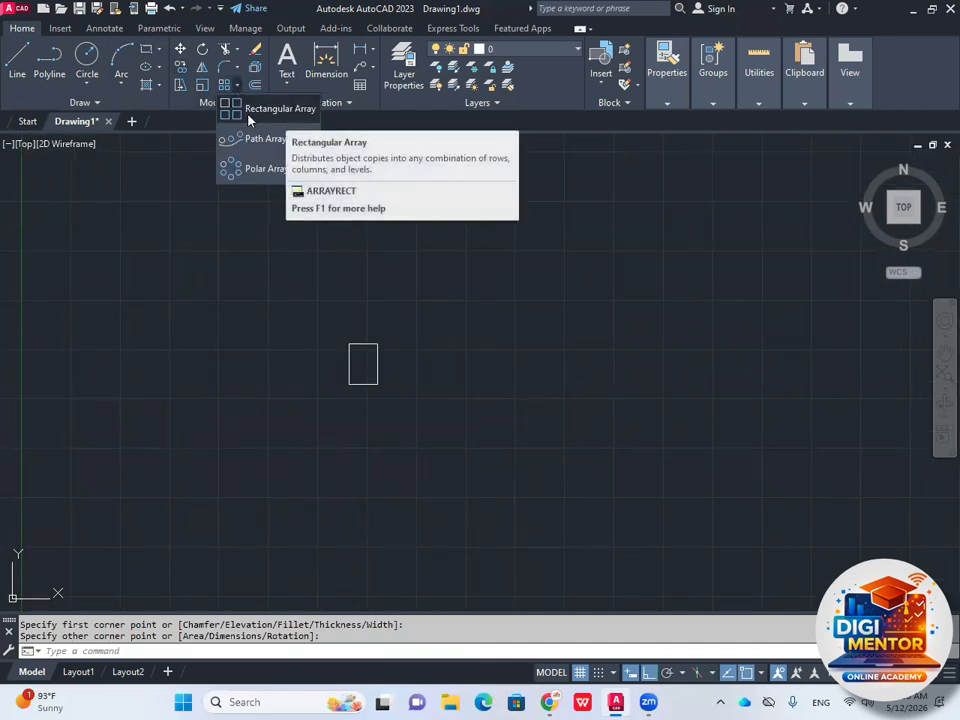
pyautogui.click(284, 114)
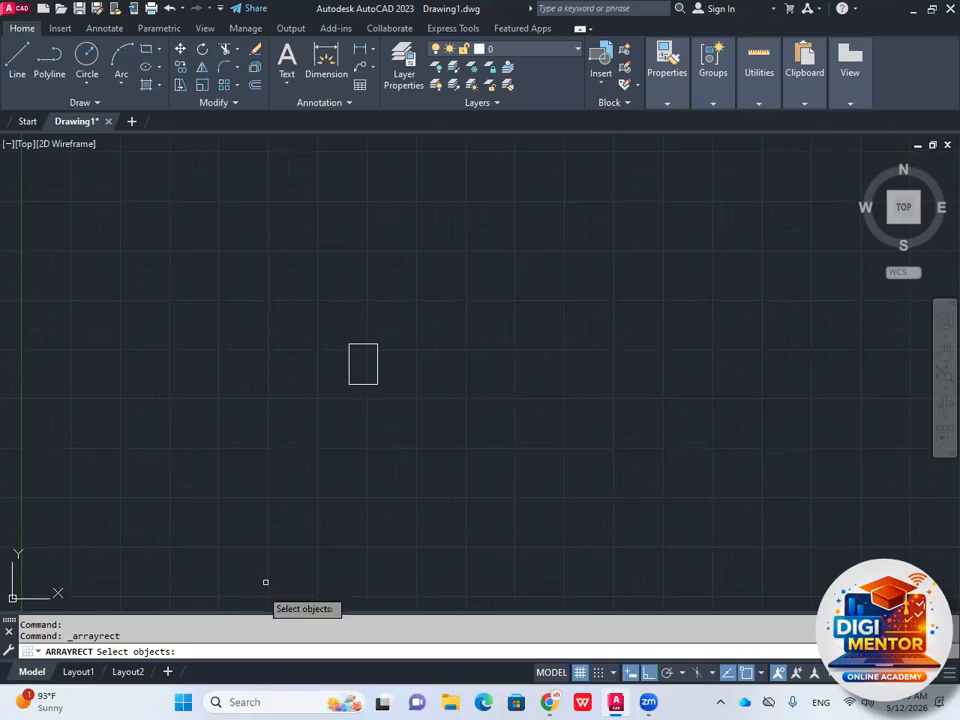
pyautogui.click(412, 328)
pyautogui.click(320, 418)
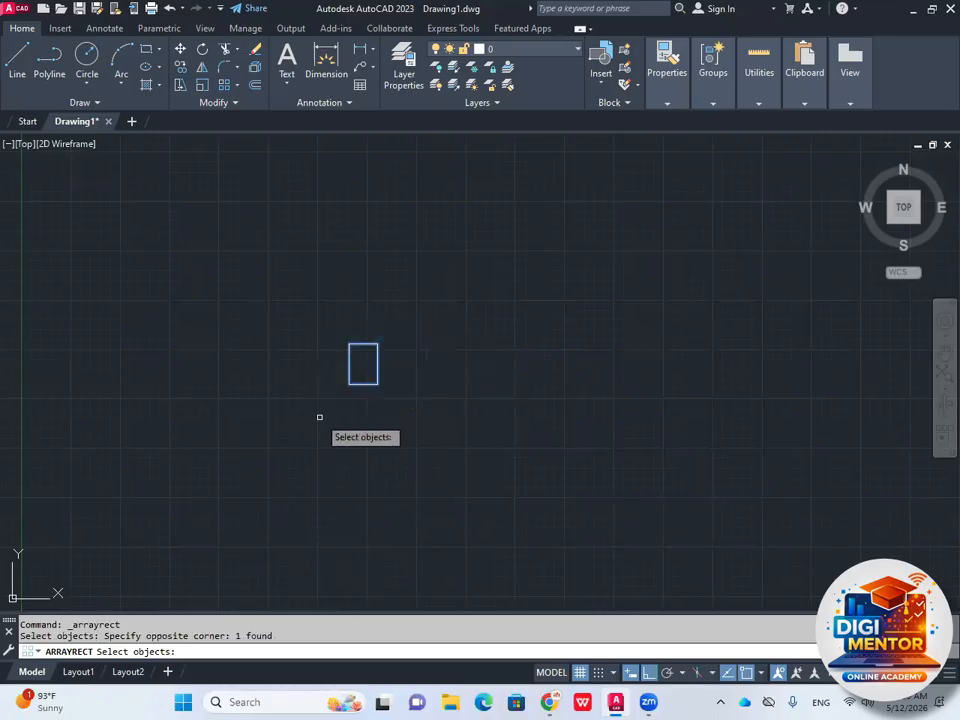
pyautogui.press('Return')
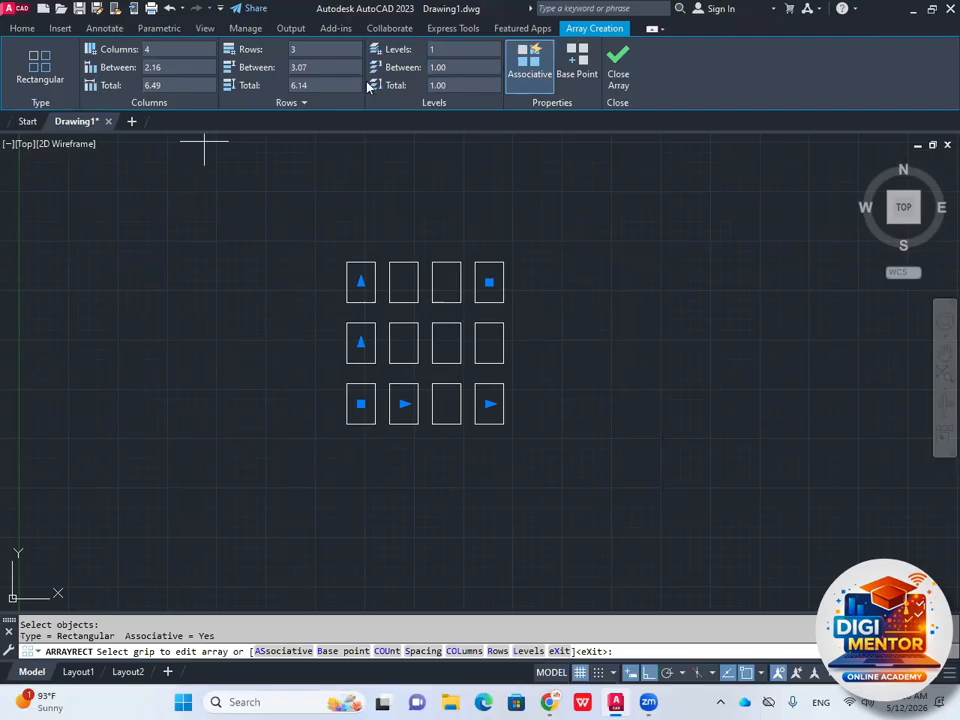
# - Set the array to 10 columns with a column spacing of 3.00 and finish the array
pyautogui.moveTo(364, 339); pyautogui.dragTo(366, 352, button='middle')
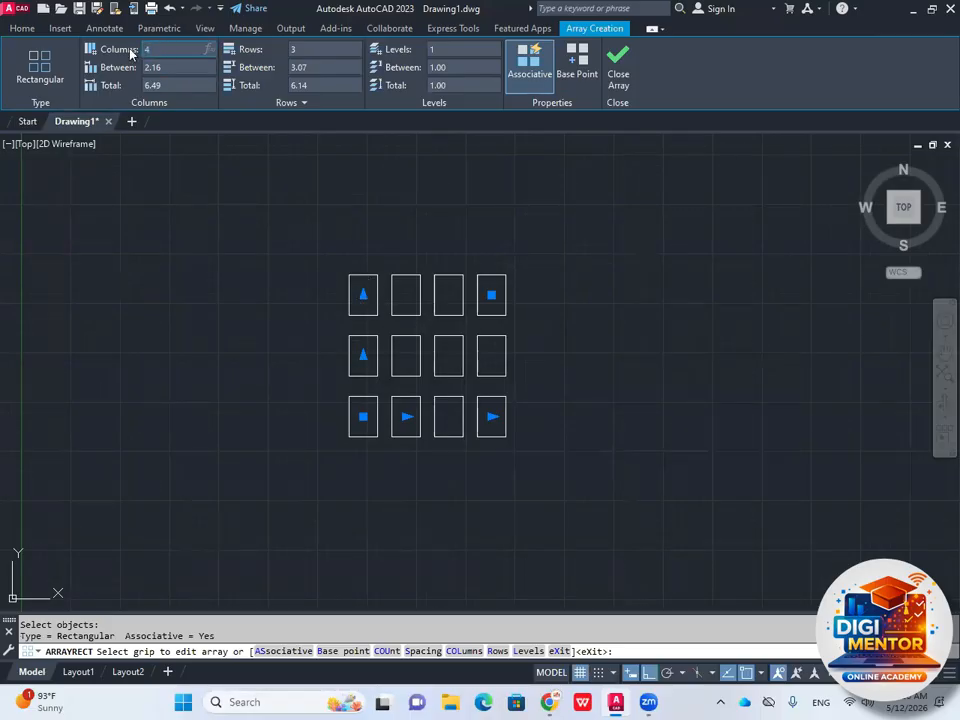
pyautogui.press('Return')
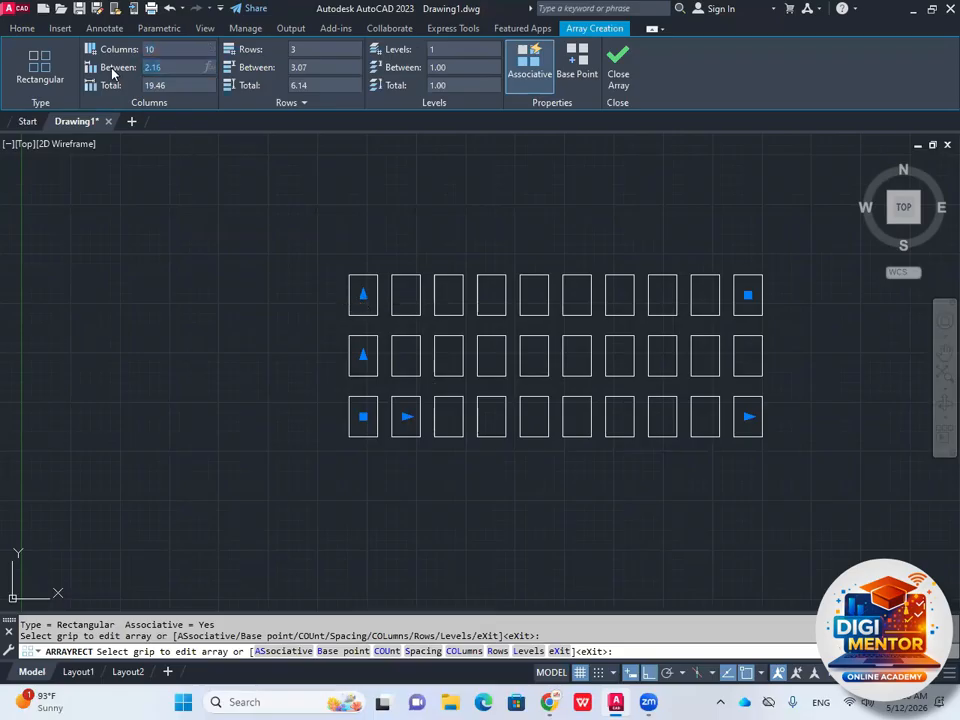
pyautogui.press('Return')
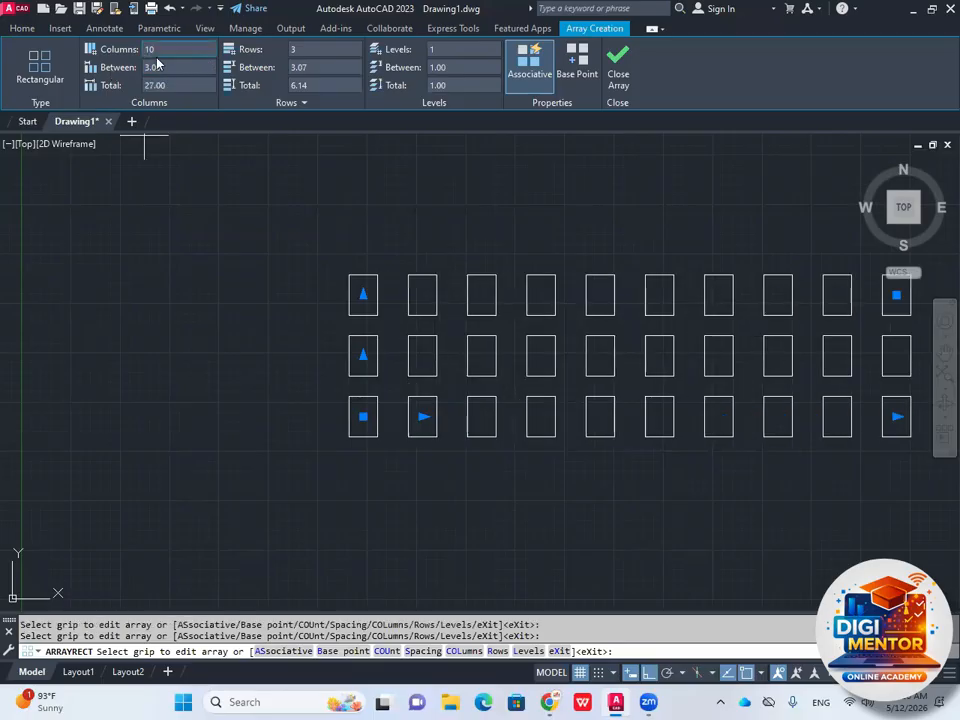
pyautogui.moveTo(437, 268)
pyautogui.mouseDown(button='middle')
pyautogui.moveTo(301, 293)
pyautogui.moveTo(297, 338)
pyautogui.moveTo(309, 314)
pyautogui.moveTo(298, 338)
pyautogui.mouseUp(button='middle')
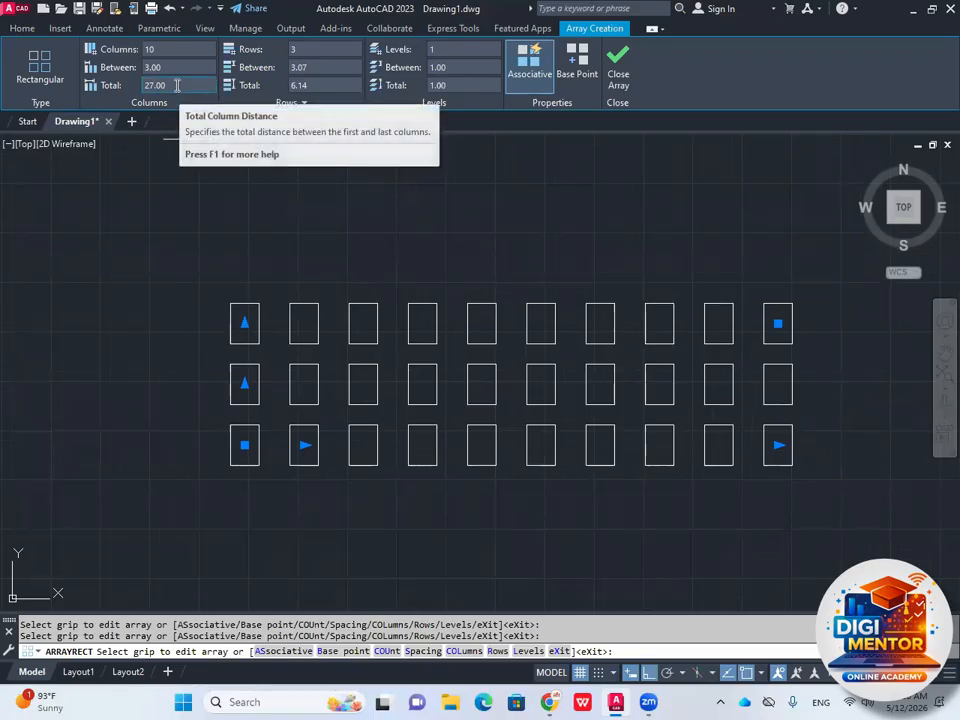
pyautogui.moveTo(306, 256); pyautogui.dragTo(303, 244, button='middle')
pyautogui.moveTo(279, 329); pyautogui.dragTo(284, 341, button='middle')
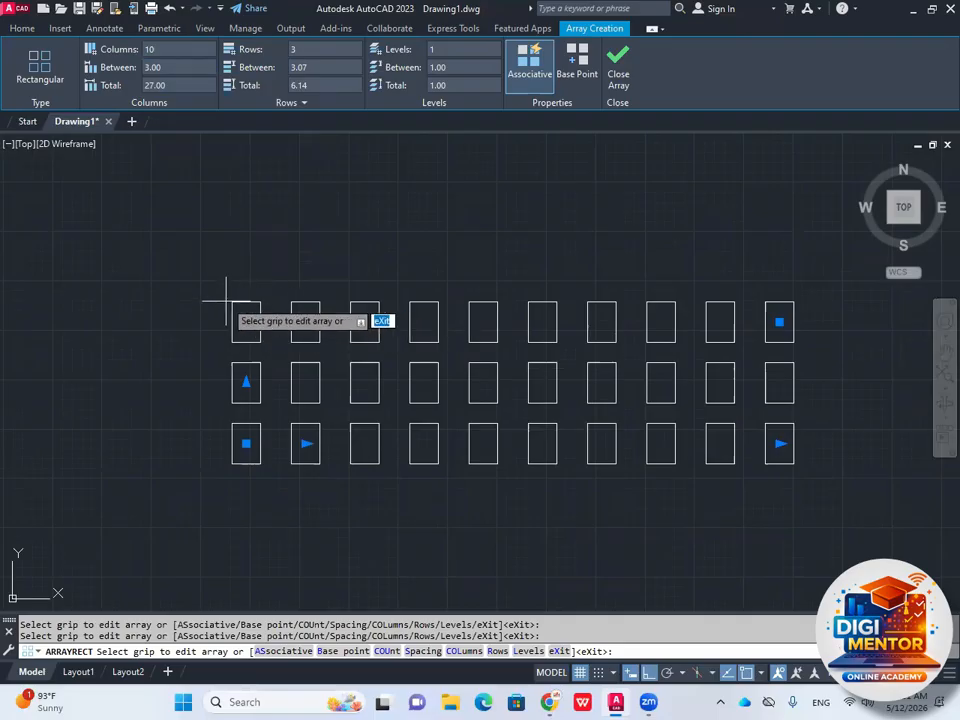
pyautogui.scroll(4, 246, 319)
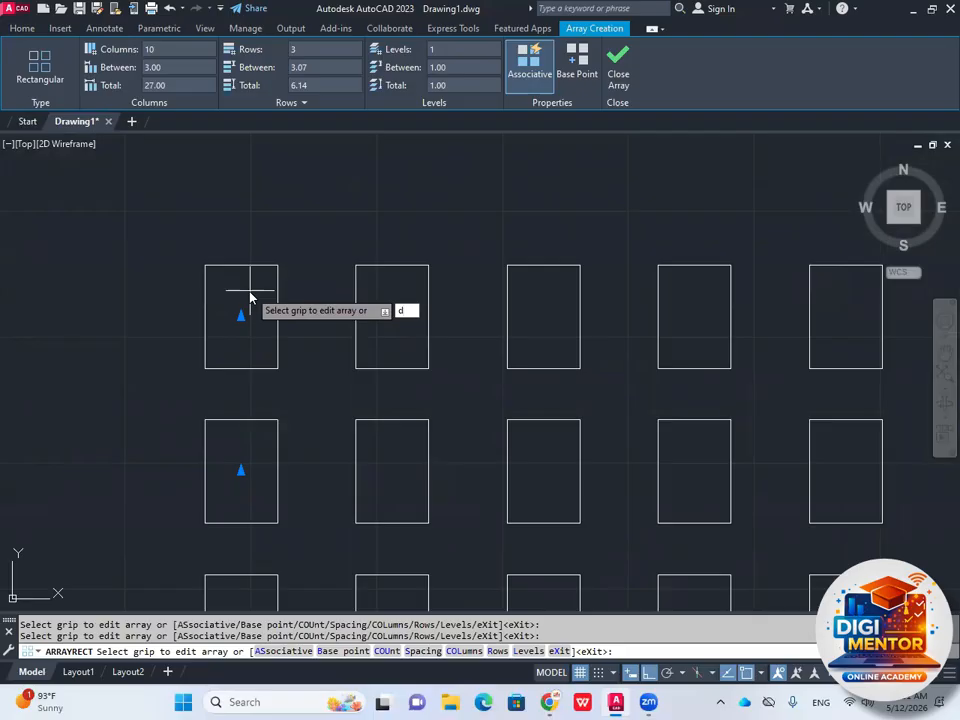
pyautogui.press('Return')
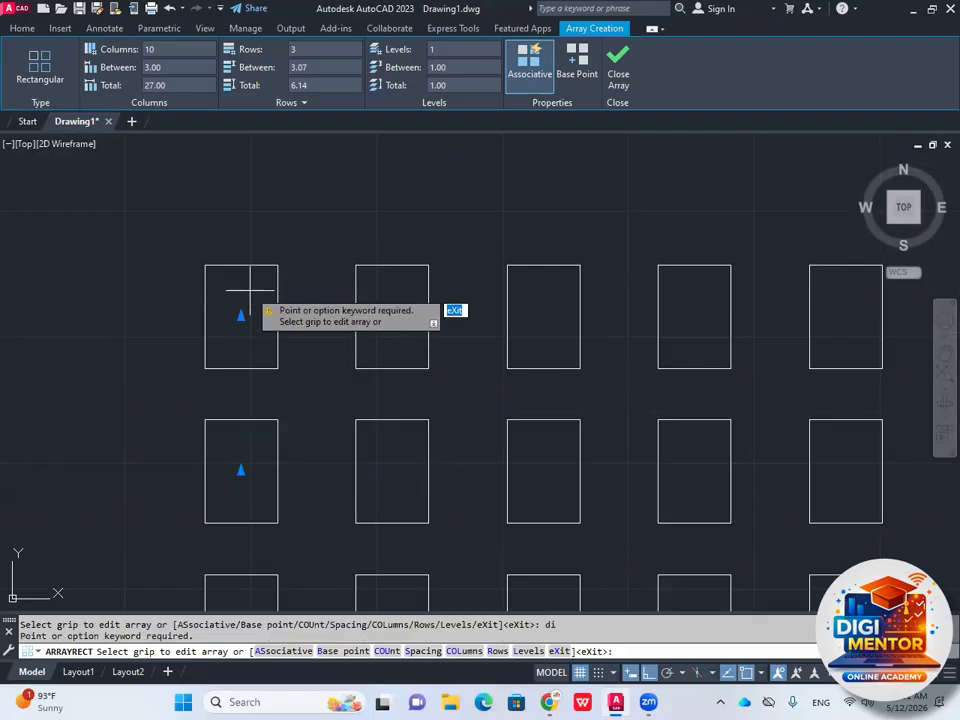
pyautogui.press('Escape')
# - Measure the distance between the upper-left corners of the first two rectangles in the array's top row
pyautogui.write('di')
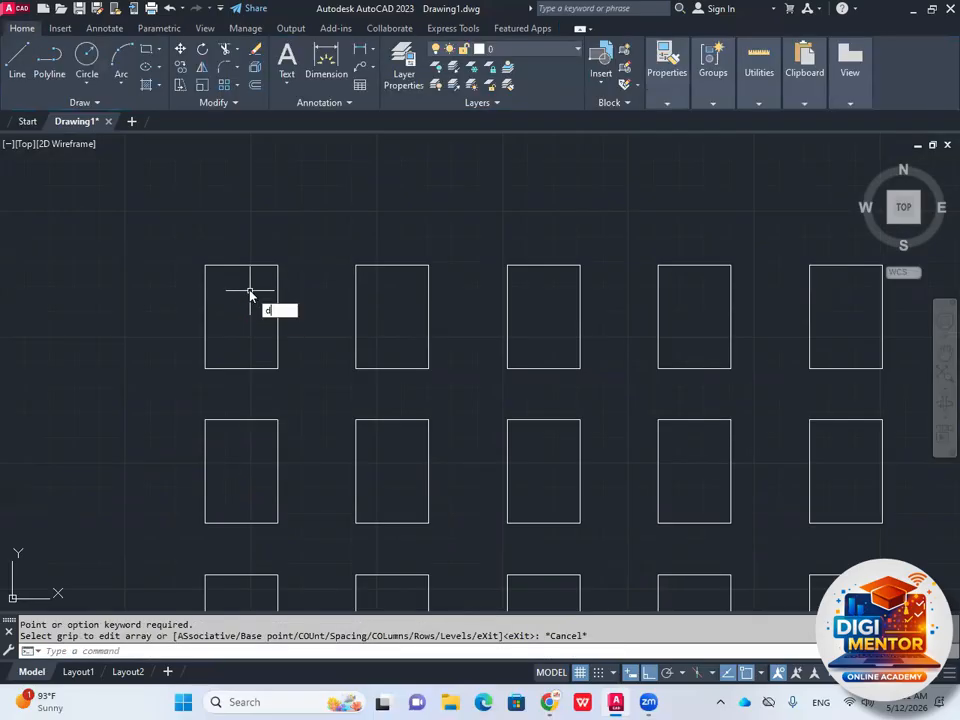
pyautogui.press('Return')
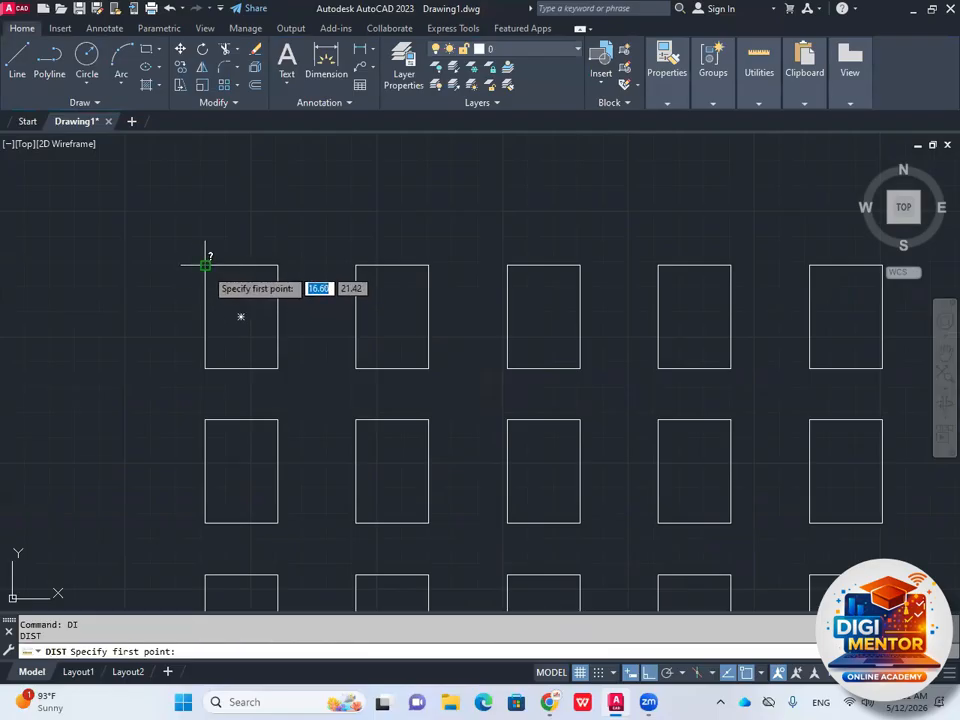
pyautogui.click(206, 265)
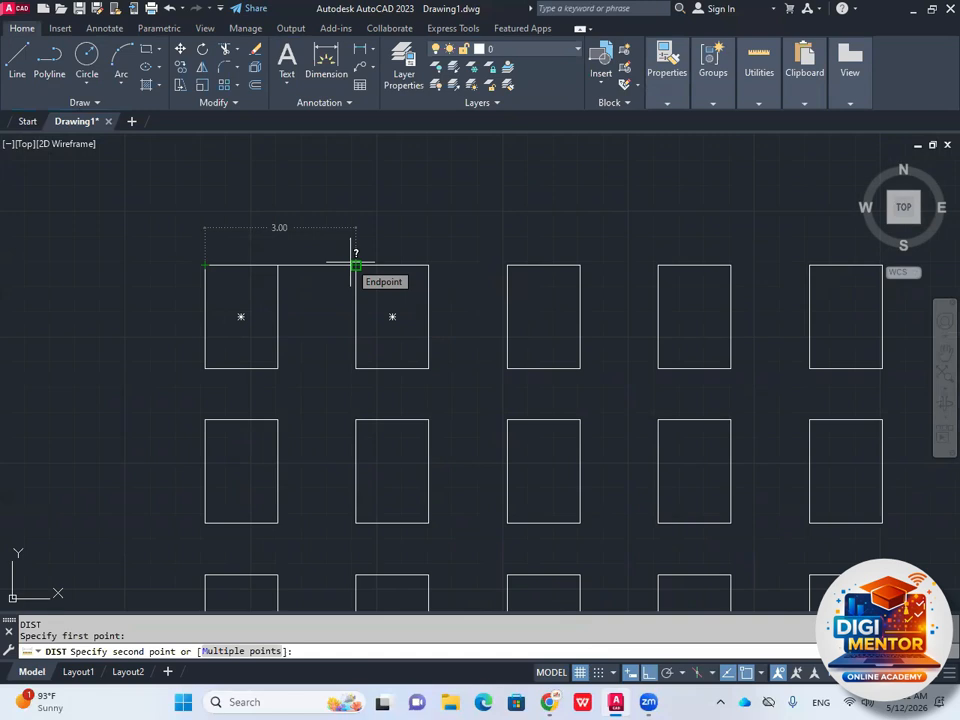
pyautogui.press('Escape')
# - Measure between the top-edge midpoints and between the upper-right corners of the top row's first two rectangles
pyautogui.press('Return')
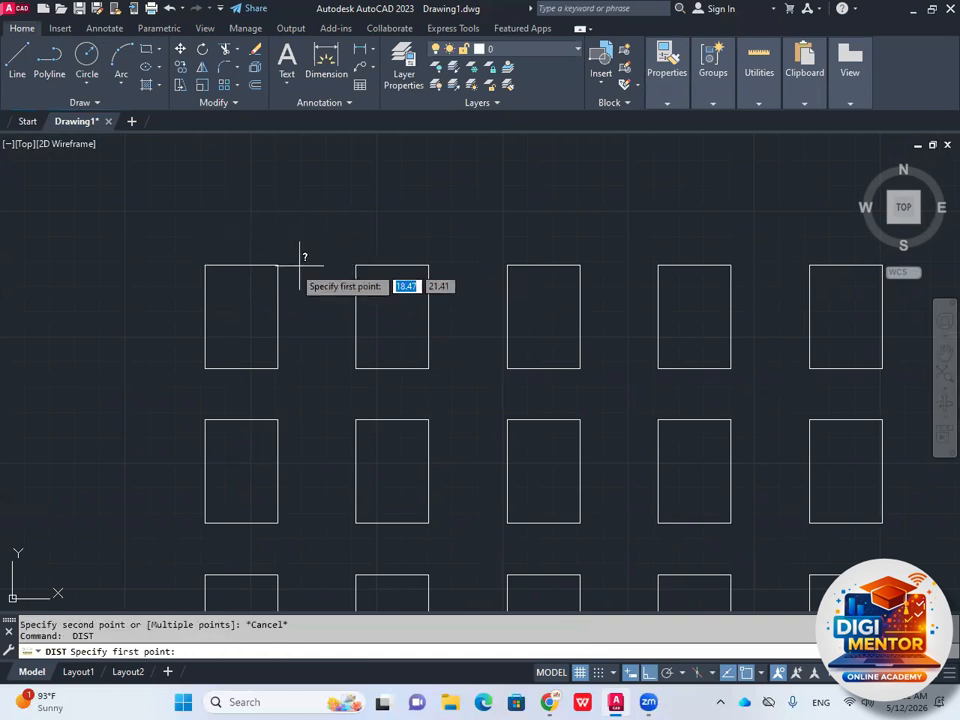
pyautogui.click(241, 265)
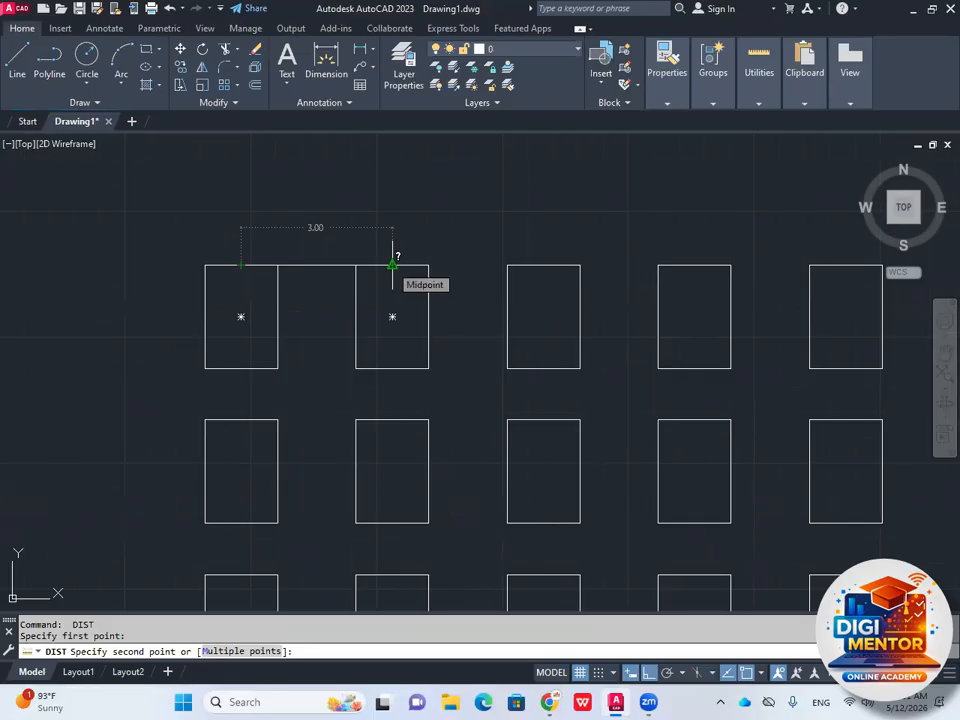
pyautogui.click(392, 265)
pyautogui.press('Return')
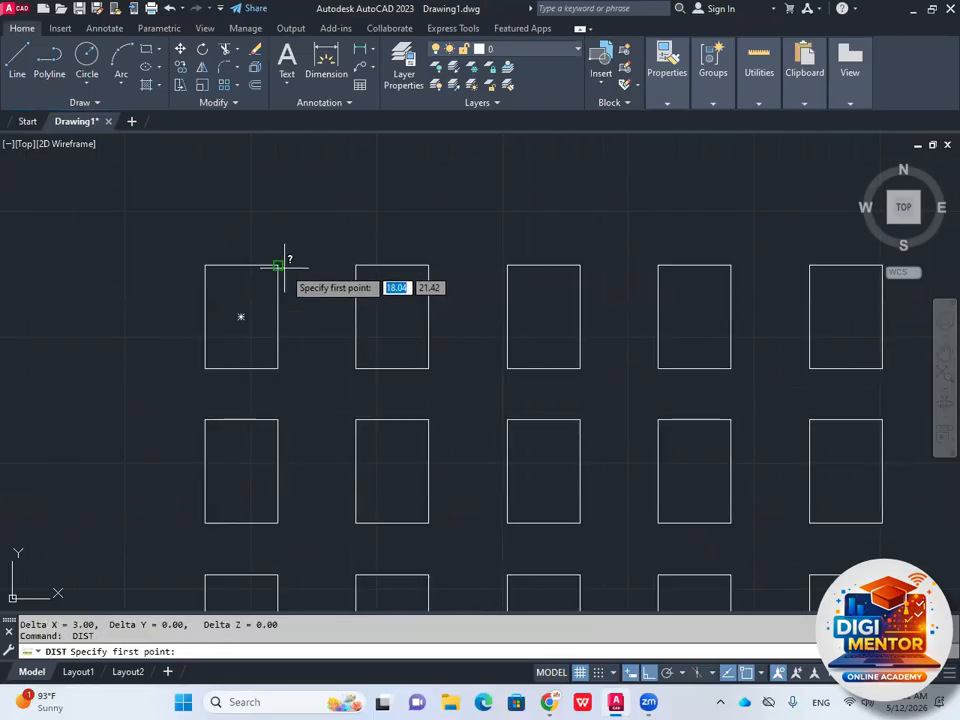
pyautogui.click(278, 265)
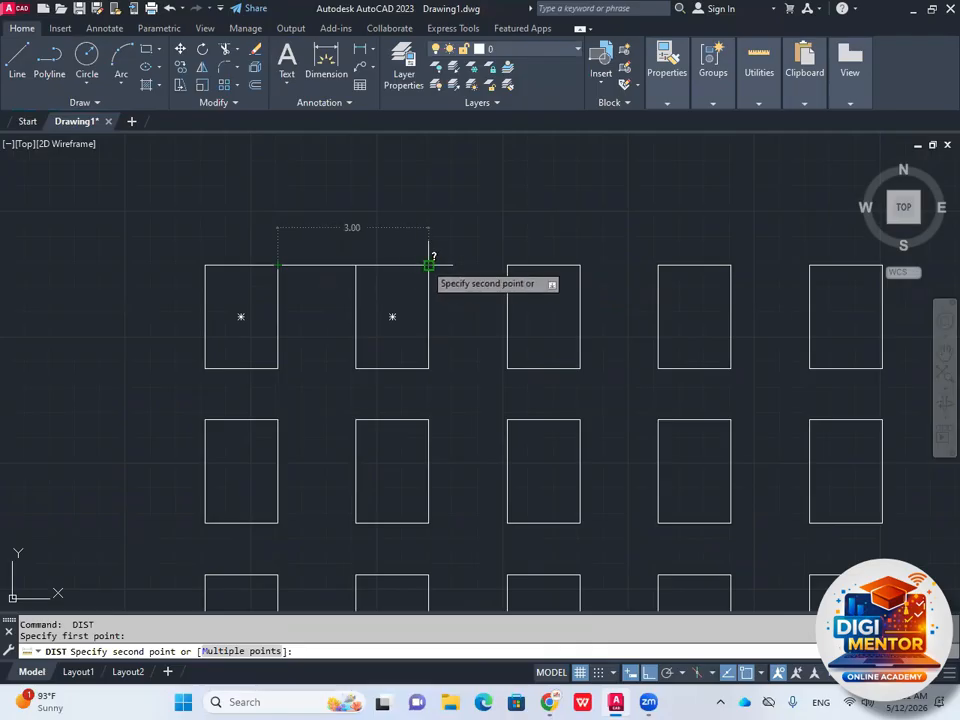
pyautogui.press('Escape')
# - Select the whole array to examine its column count, spacing and total distance, and clear the selection
pyautogui.scroll(-8, 410, 281)
pyautogui.moveTo(398, 321); pyautogui.dragTo(344, 321, button='middle')
pyautogui.click(388, 281)
pyautogui.click(339, 343)
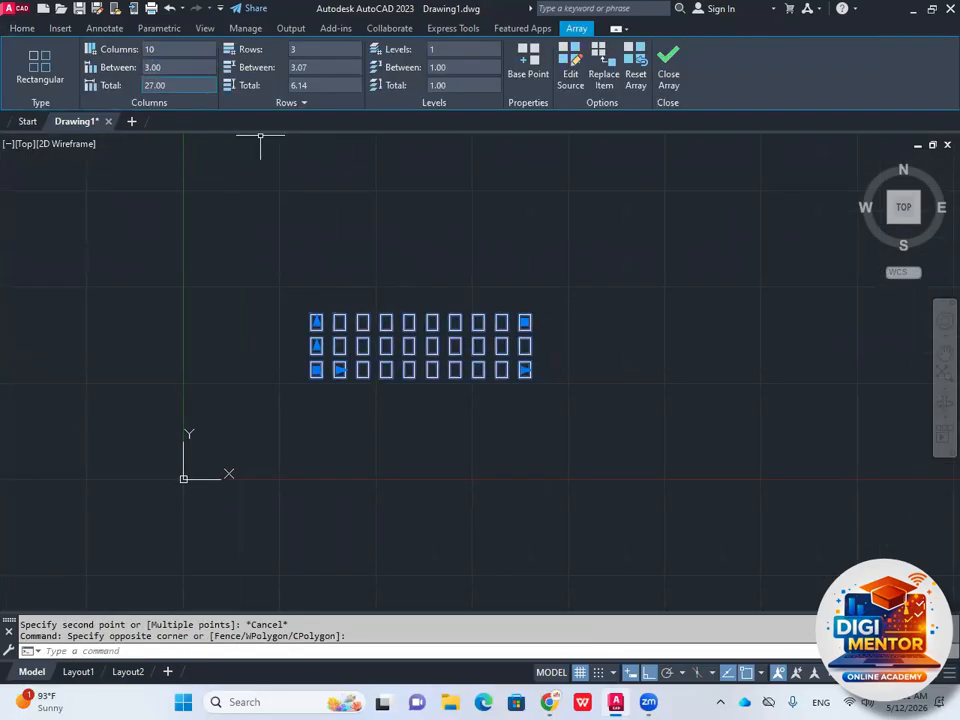
pyautogui.press('Escape')
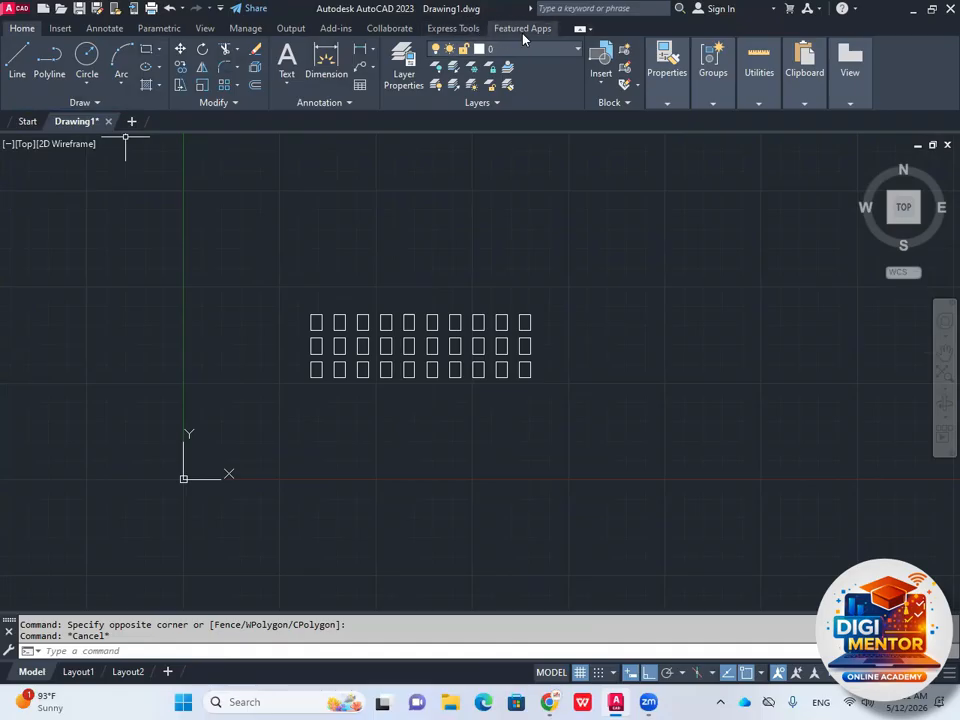
# - Select the rectangular array and set its row count to 6
pyautogui.click(525, 273)
pyautogui.click(455, 347)
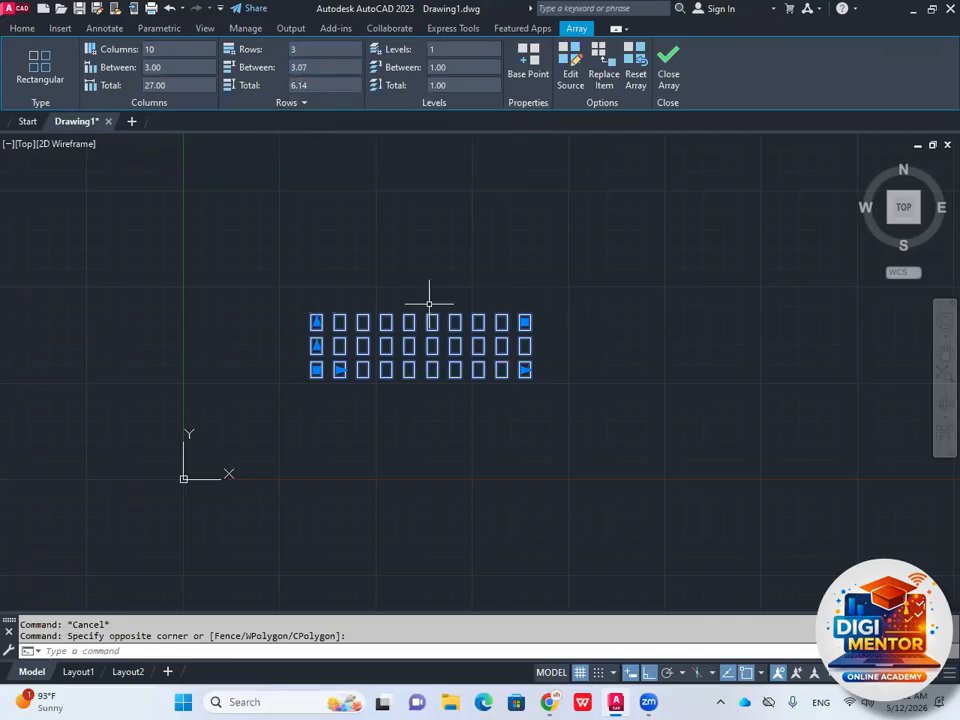
pyautogui.scroll(3, 333, 332)
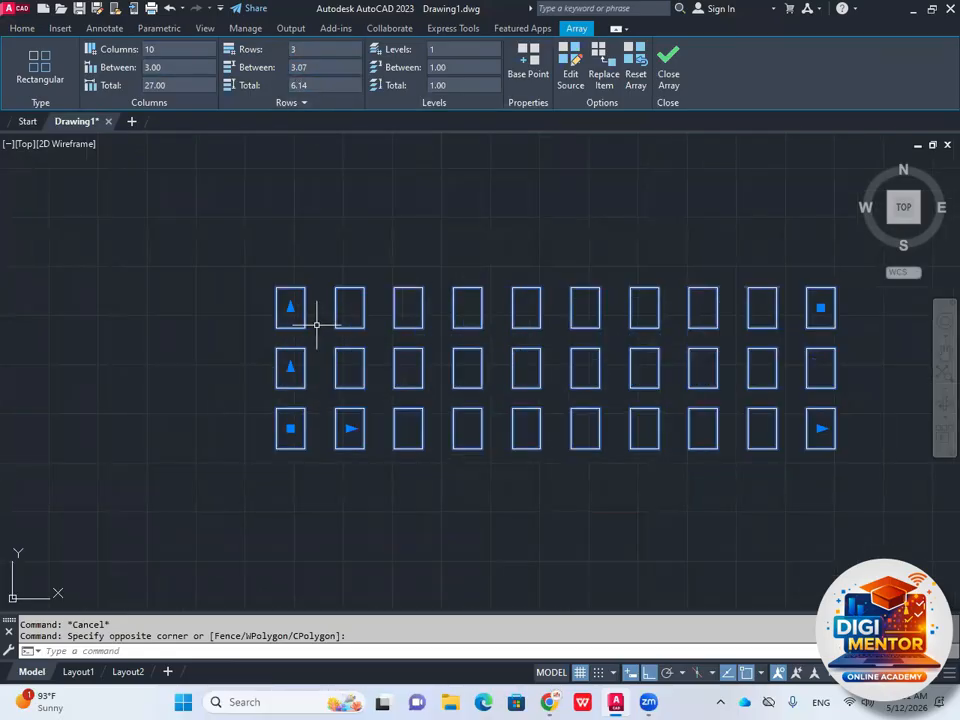
pyautogui.click(268, 50)
pyautogui.write('6')
pyautogui.press('Return')
pyautogui.scroll(-3, 435, 310)
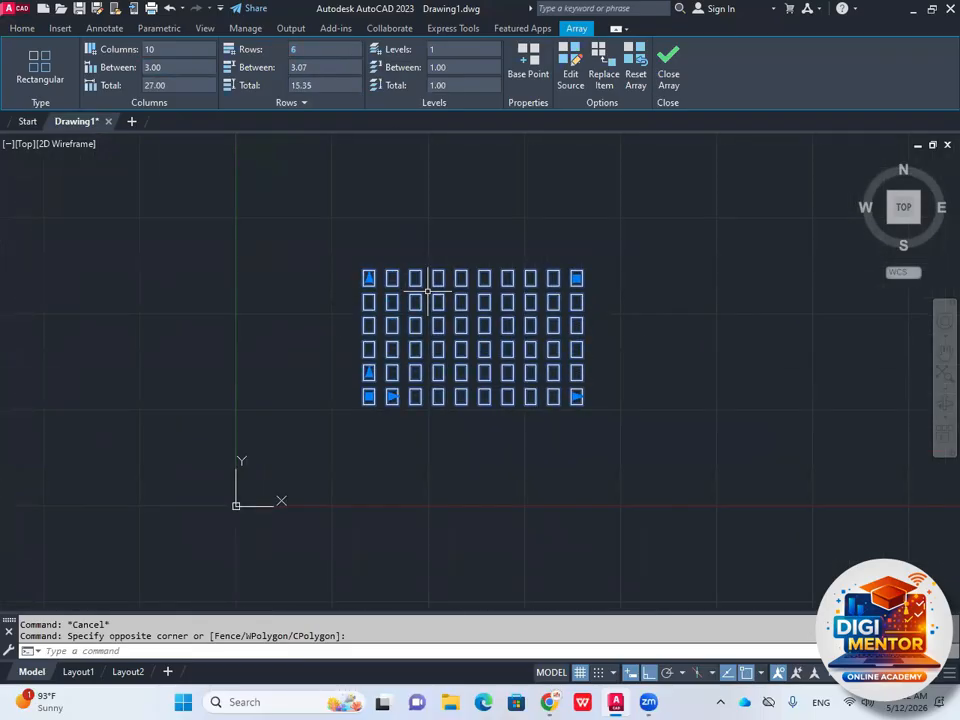
# - Set the array's row count to 4
pyautogui.scroll(4, 390, 278)
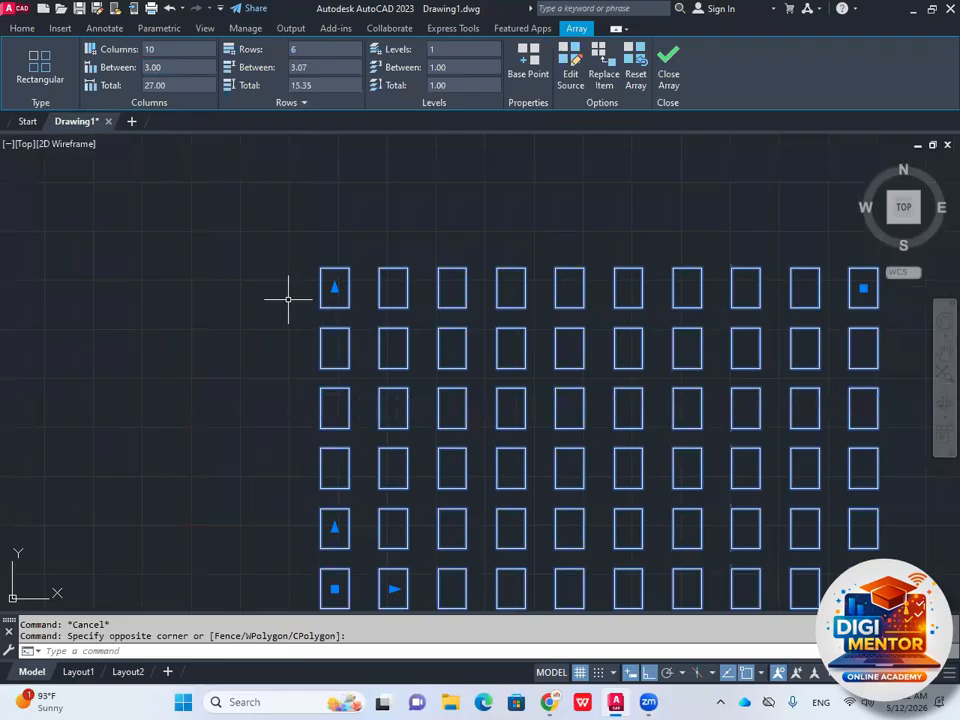
pyautogui.scroll(-2, 340, 298)
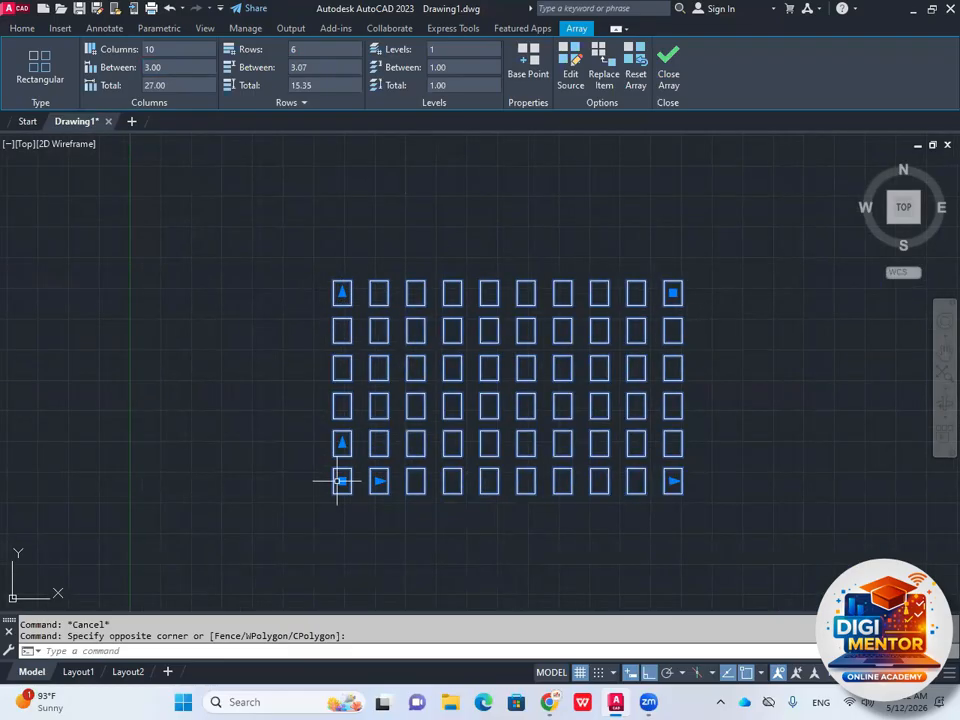
pyautogui.moveTo(355, 394); pyautogui.dragTo(339, 414, button='middle')
pyautogui.moveTo(325, 350); pyautogui.dragTo(321, 372, button='middle')
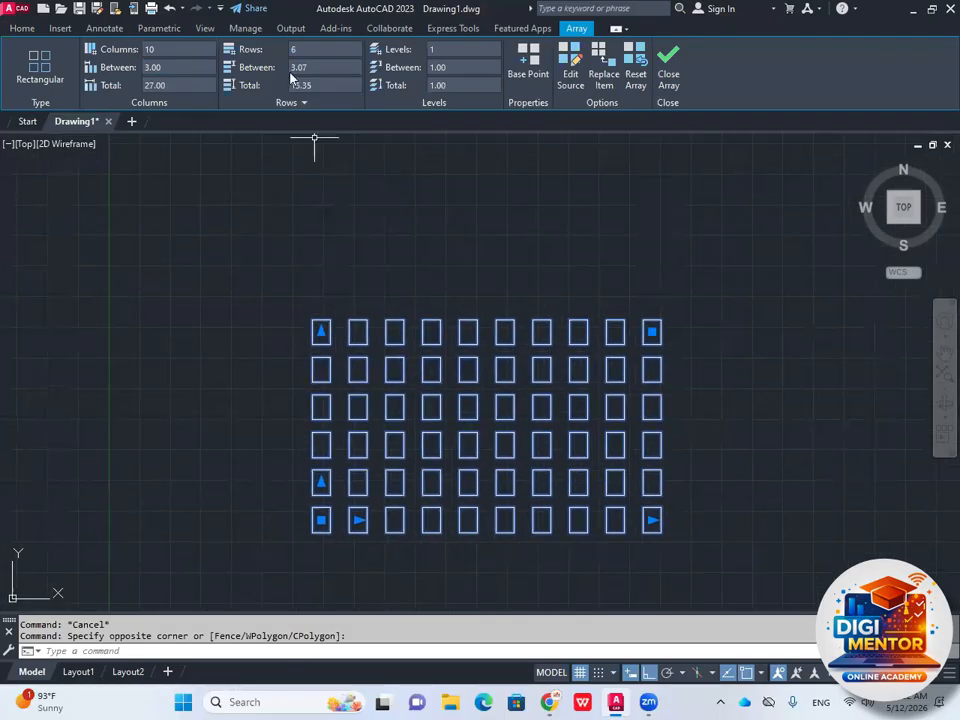
pyautogui.click(322, 53)
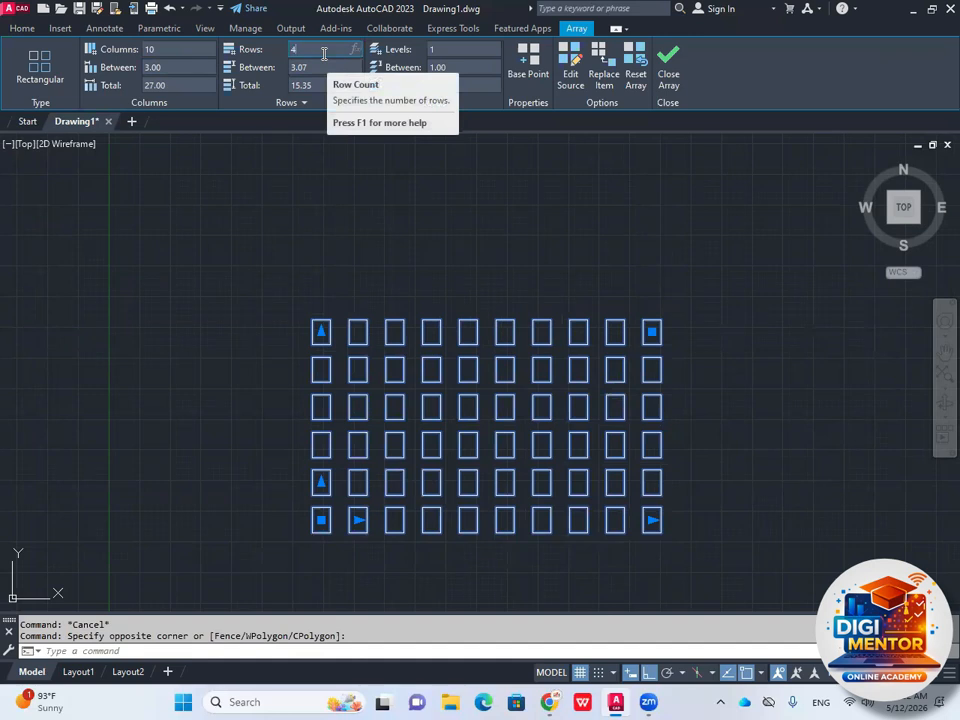
pyautogui.press('Return')
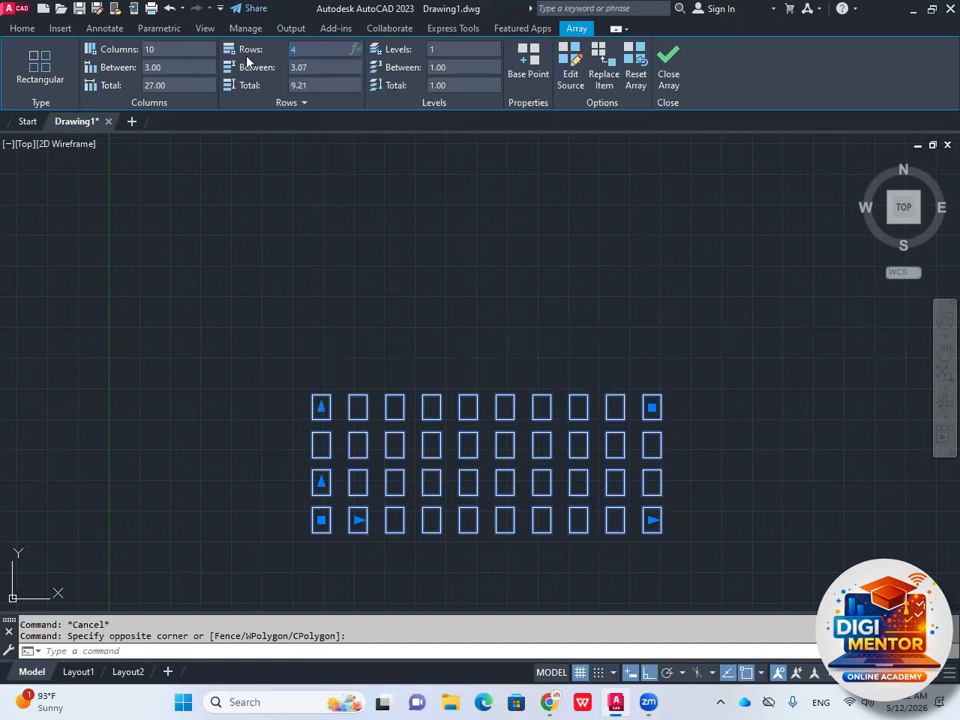
# - Set the array to 8 rows with a row spacing of 3.00 and 5 levels
pyautogui.write('8')
pyautogui.press('Return')
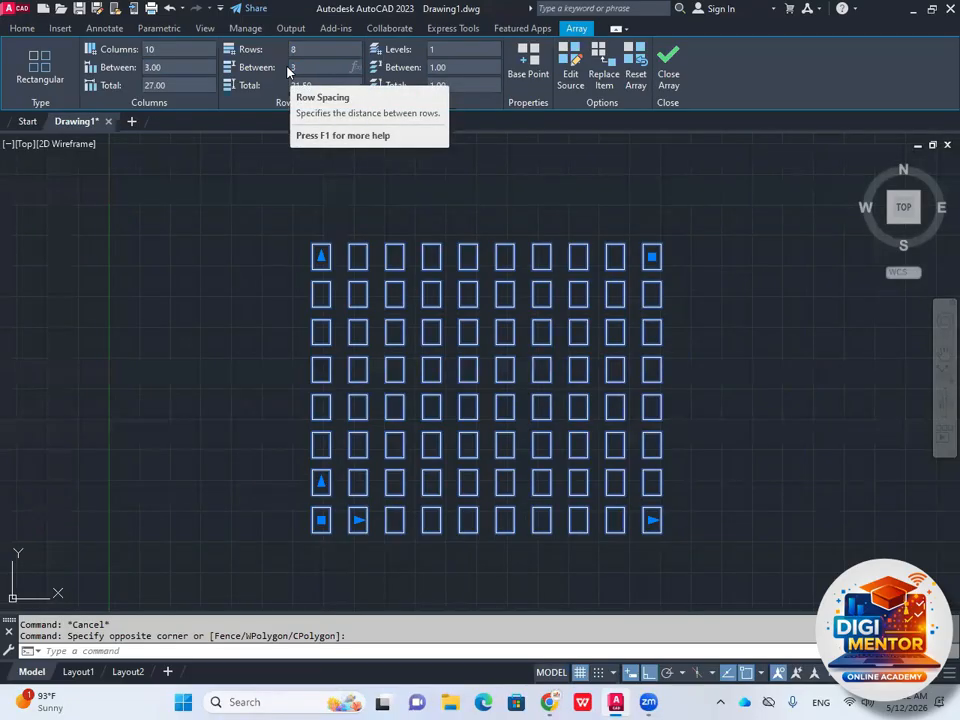
pyautogui.press('Return')
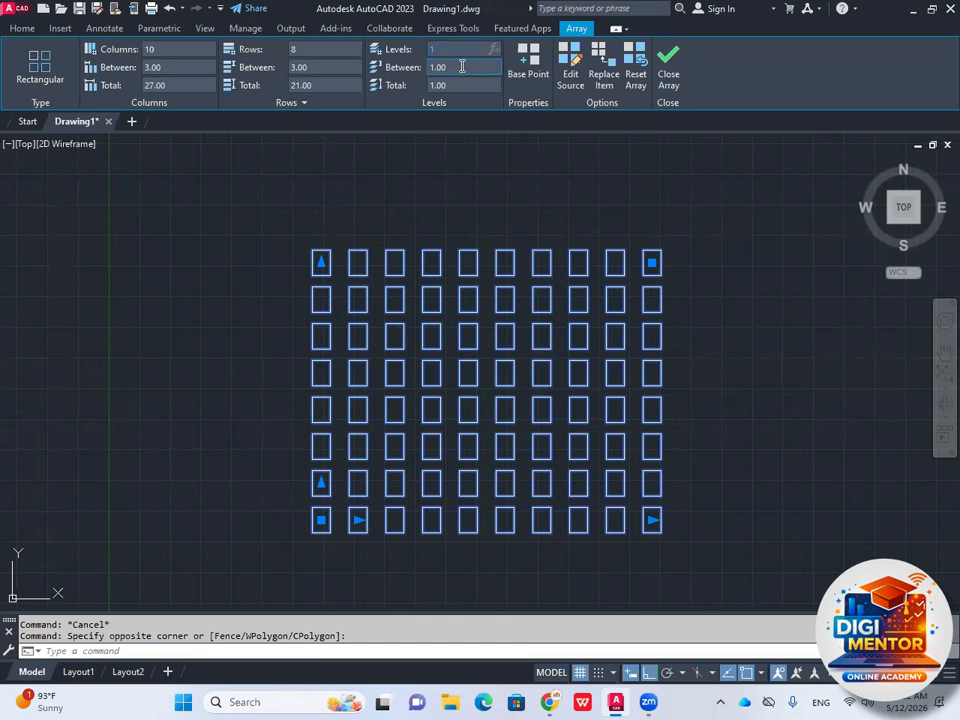
pyautogui.write('5')
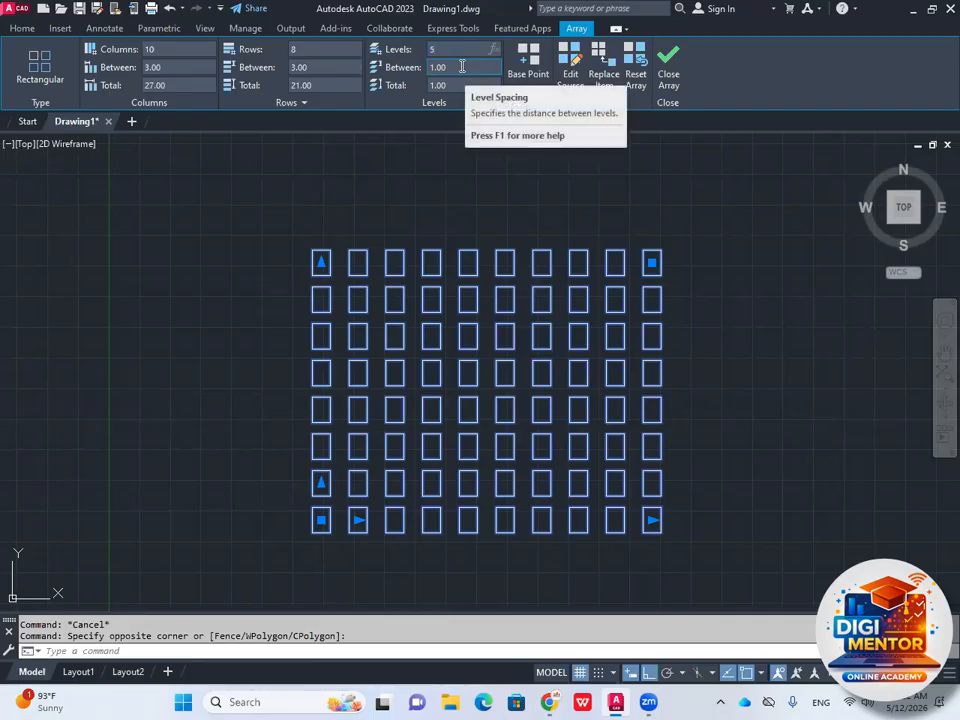
pyautogui.press('Return')
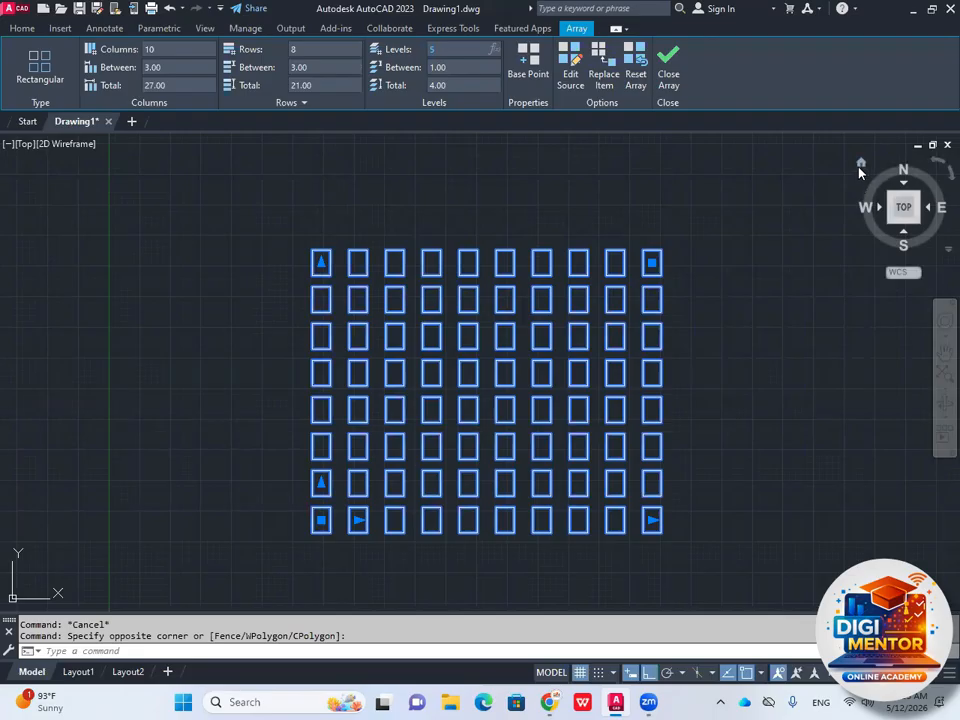
# - Switch to the isometric home view and orbit to a side view to examine the array's stacked levels
pyautogui.click(861, 166)
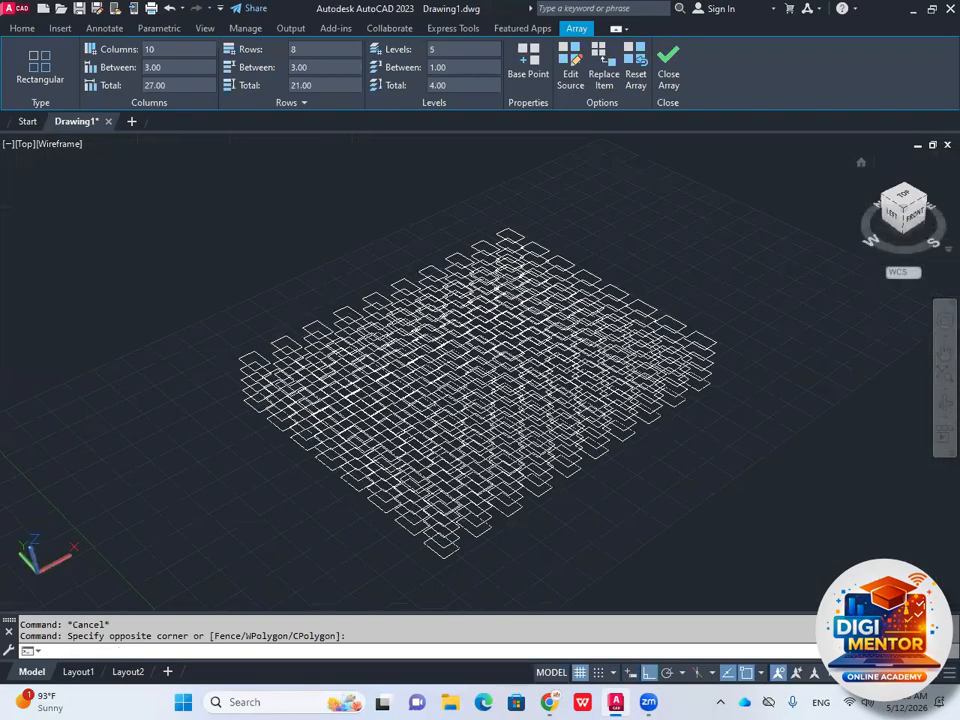
pyautogui.moveTo(568, 441); pyautogui.dragTo(545, 368, button='middle')
pyautogui.scroll(3, 463, 420)
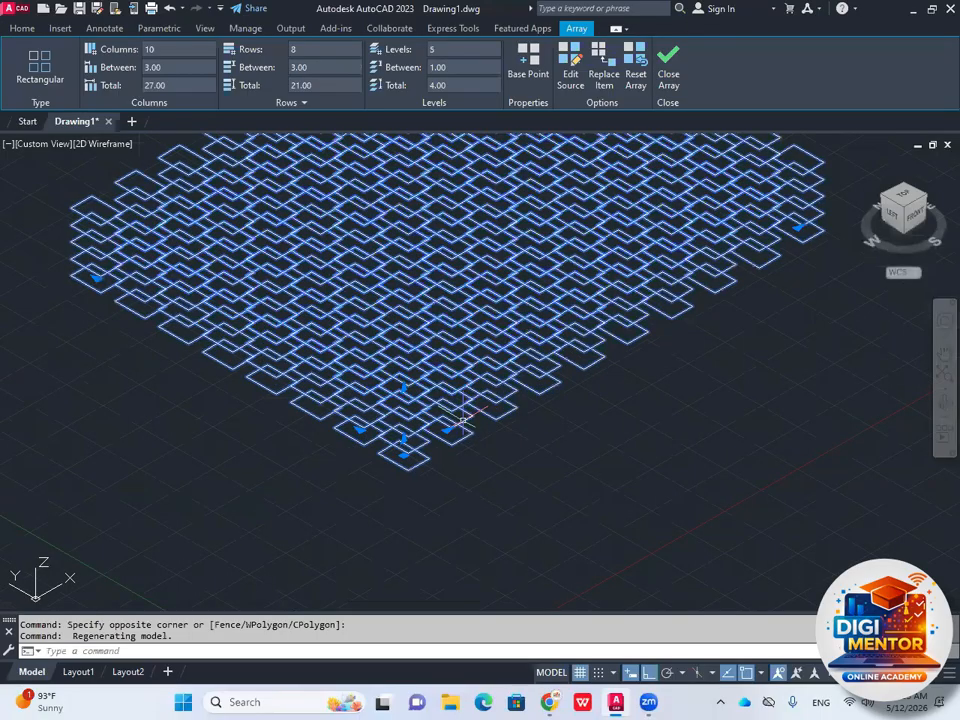
pyautogui.moveTo(463, 420); pyautogui.dragTo(468, 467, button='middle')
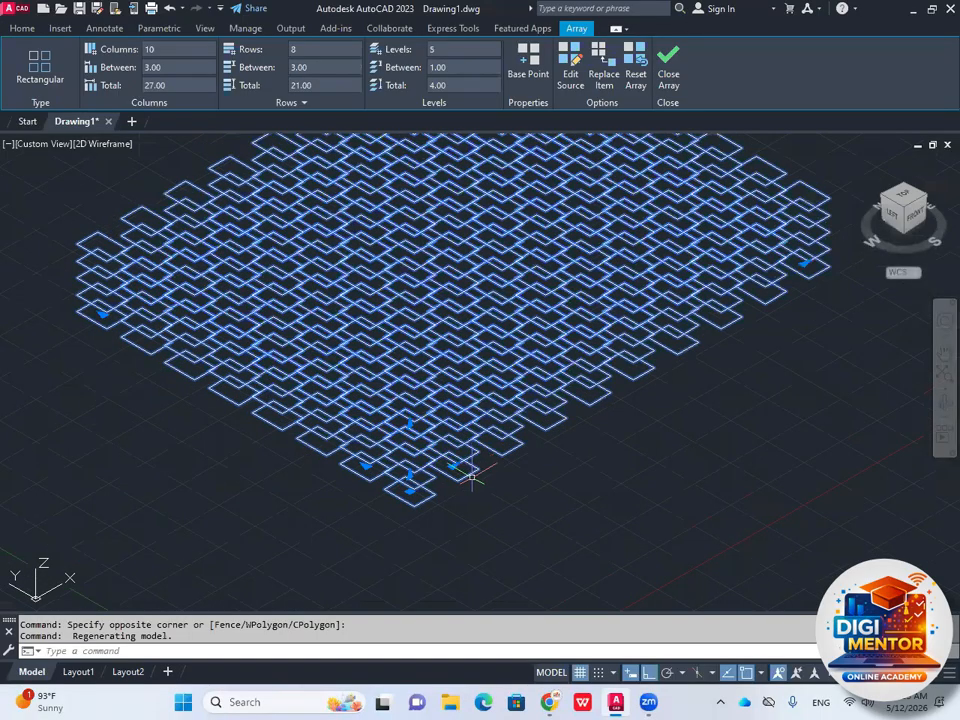
pyautogui.moveTo(480, 472)
pyautogui.mouseDown(button='middle')
pyautogui.moveTo(480, 449)
pyautogui.moveTo(489, 467)
pyautogui.moveTo(504, 459)
pyautogui.moveTo(491, 388)
pyautogui.moveTo(478, 491)
pyautogui.mouseUp(button='middle')
pyautogui.scroll(2, 479, 382)
pyautogui.keyDown('shift'); pyautogui.moveTo(479, 382); pyautogui.dragTo(479, 315, button='middle'); pyautogui.keyUp('shift')
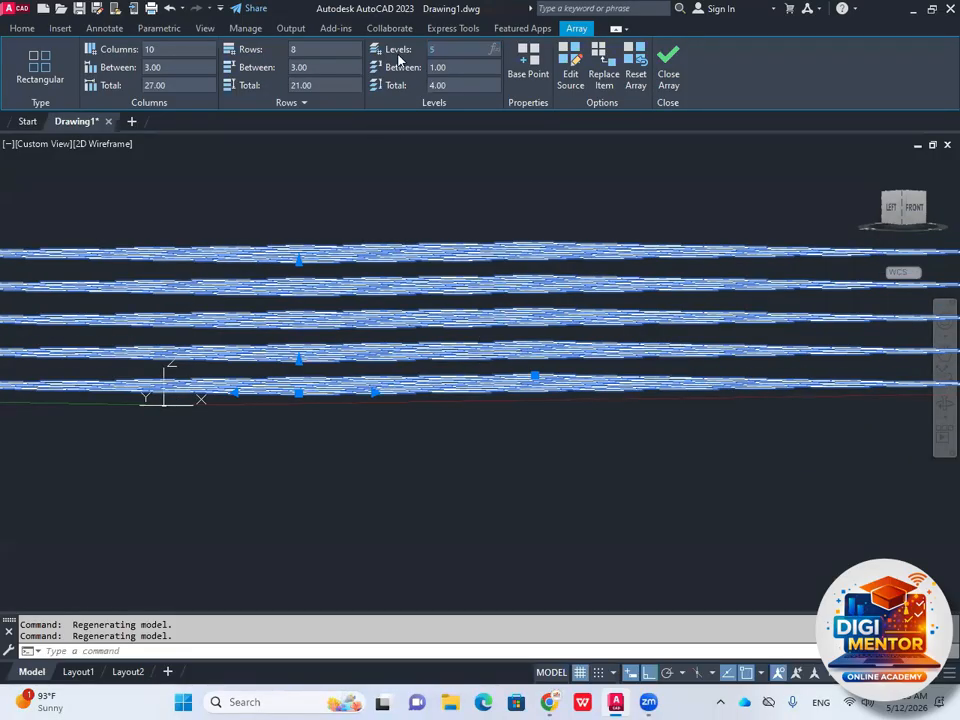
# - Set the array to 8 levels with a level spacing of 2.00
pyautogui.press('Return')
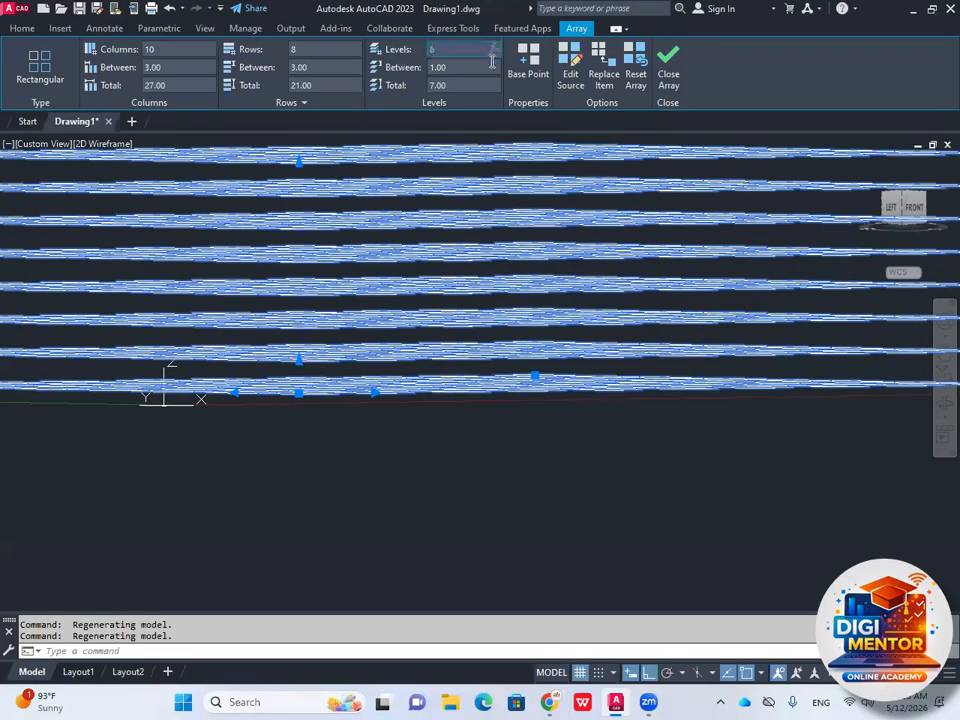
pyautogui.scroll(-2, 606, 326)
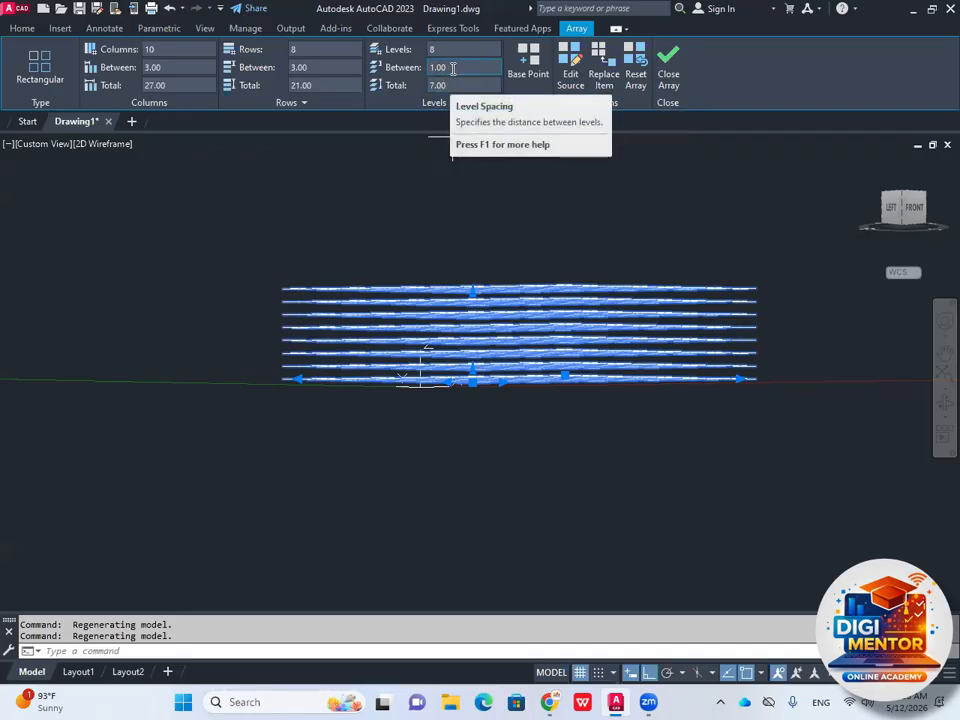
pyautogui.click(451, 67)
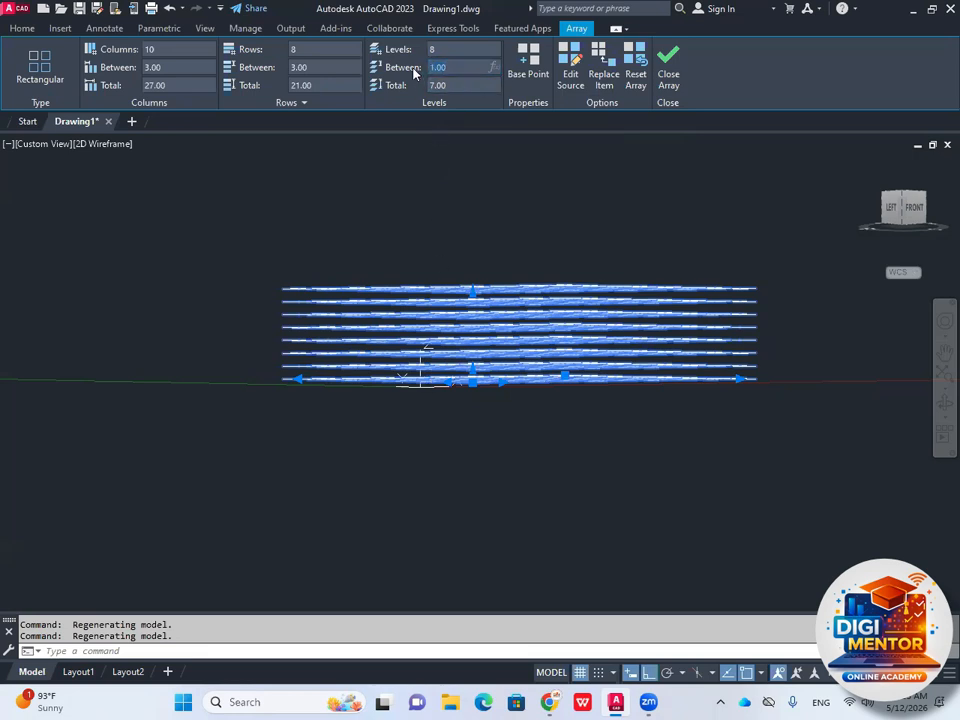
pyautogui.write('2')
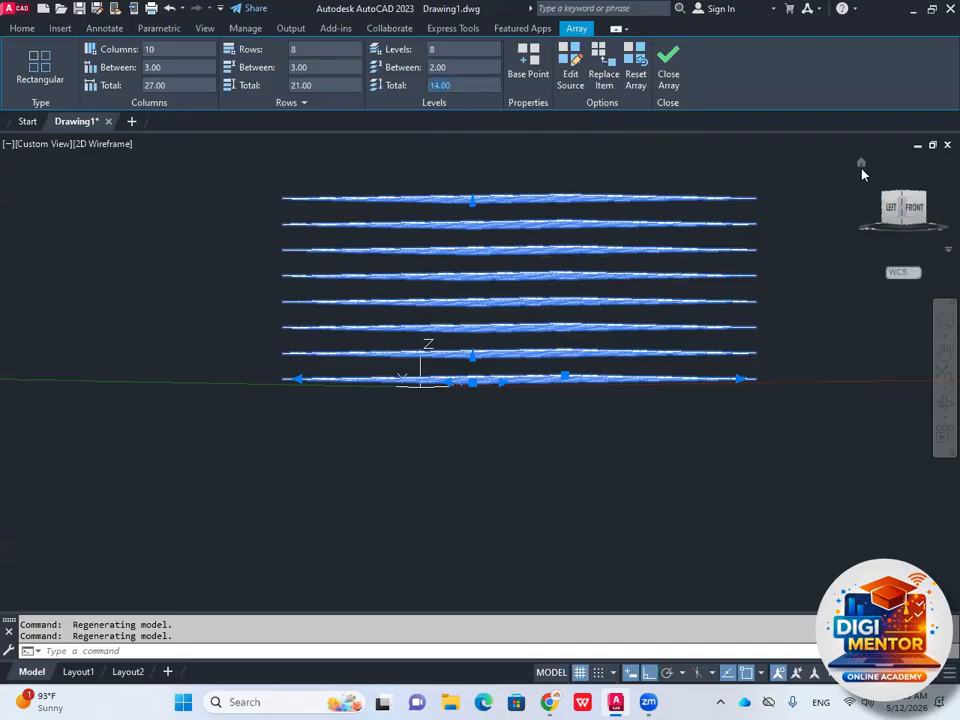
# - Restore the Top view, set the array's level count to 1 and finish editing the array
pyautogui.click(860, 164)
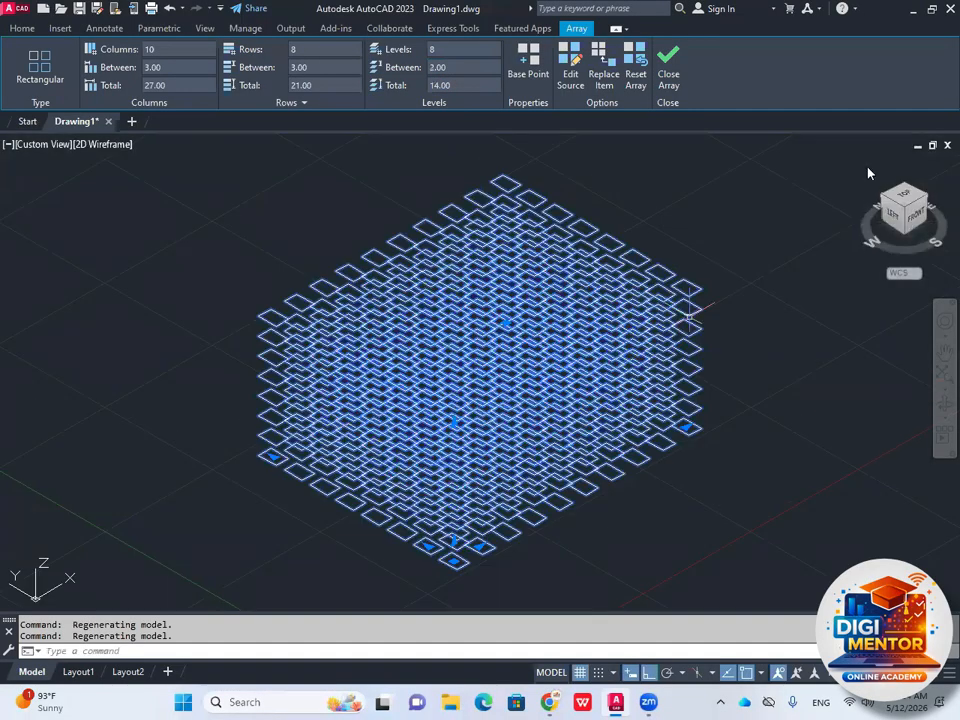
pyautogui.click(35, 146)
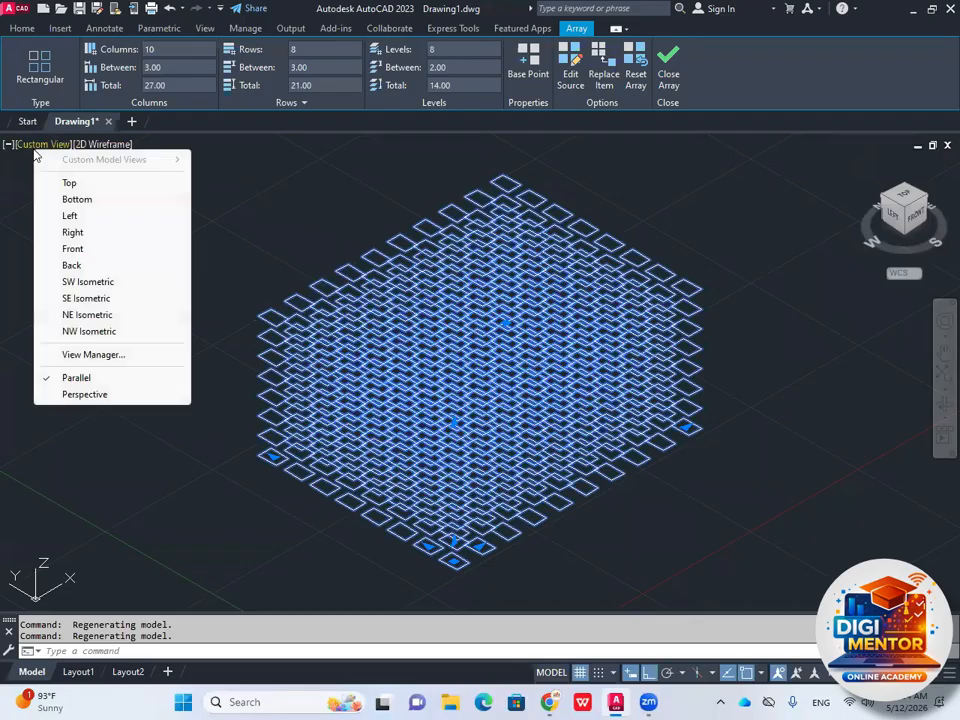
pyautogui.click(83, 186)
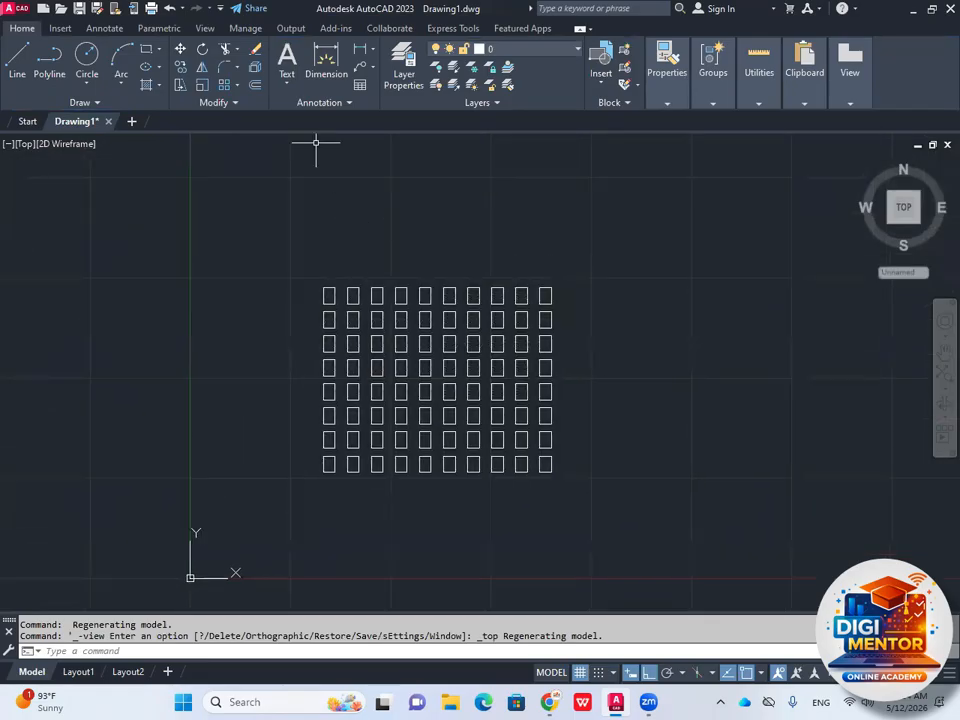
pyautogui.click(474, 248)
pyautogui.click(440, 303)
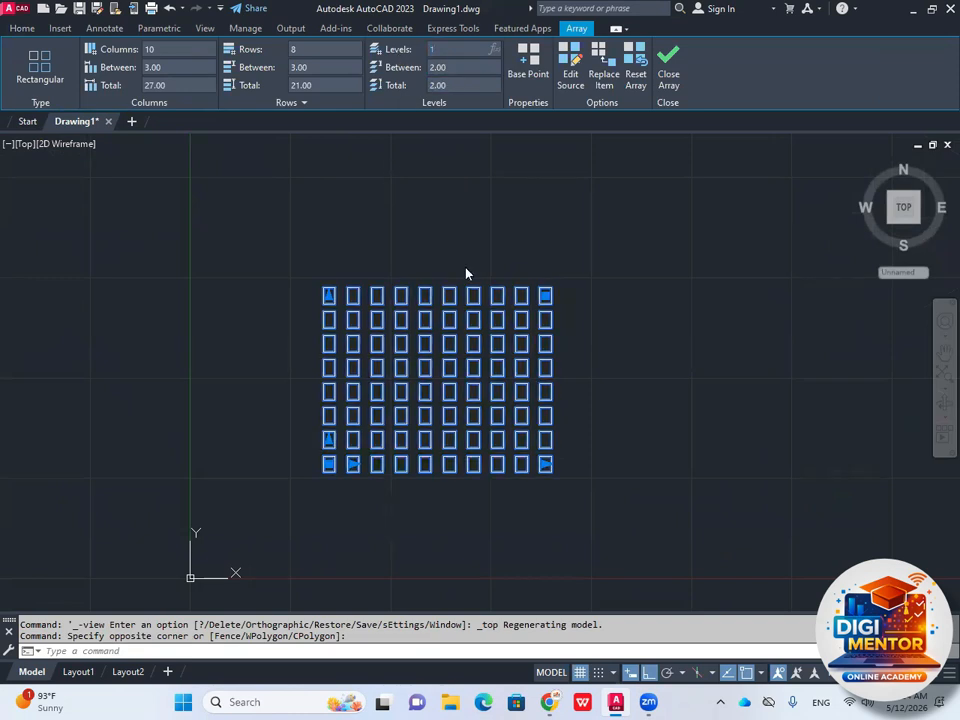
pyautogui.click(667, 80)
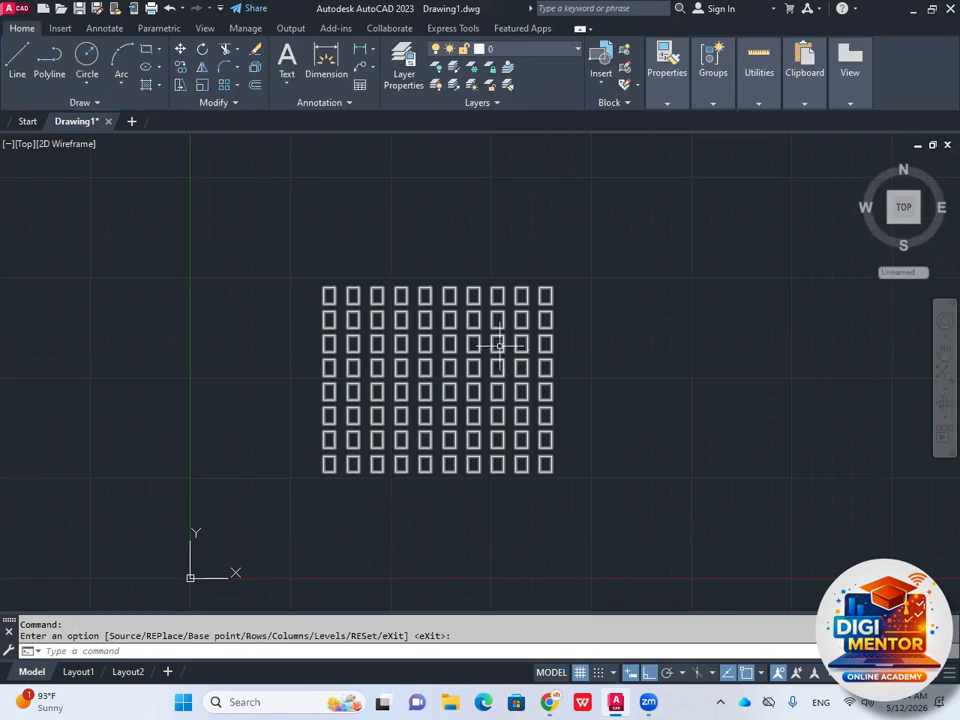
# - Explode the whole rectangular array into individual rectangles
pyautogui.click(480, 263)
pyautogui.click(443, 321)
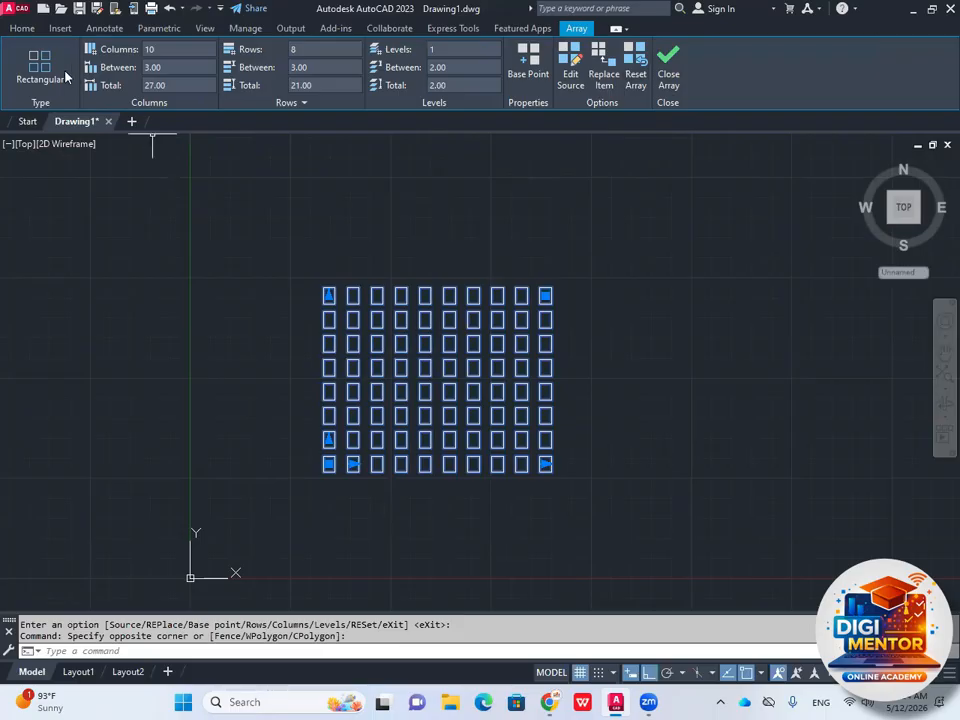
pyautogui.click(22, 30)
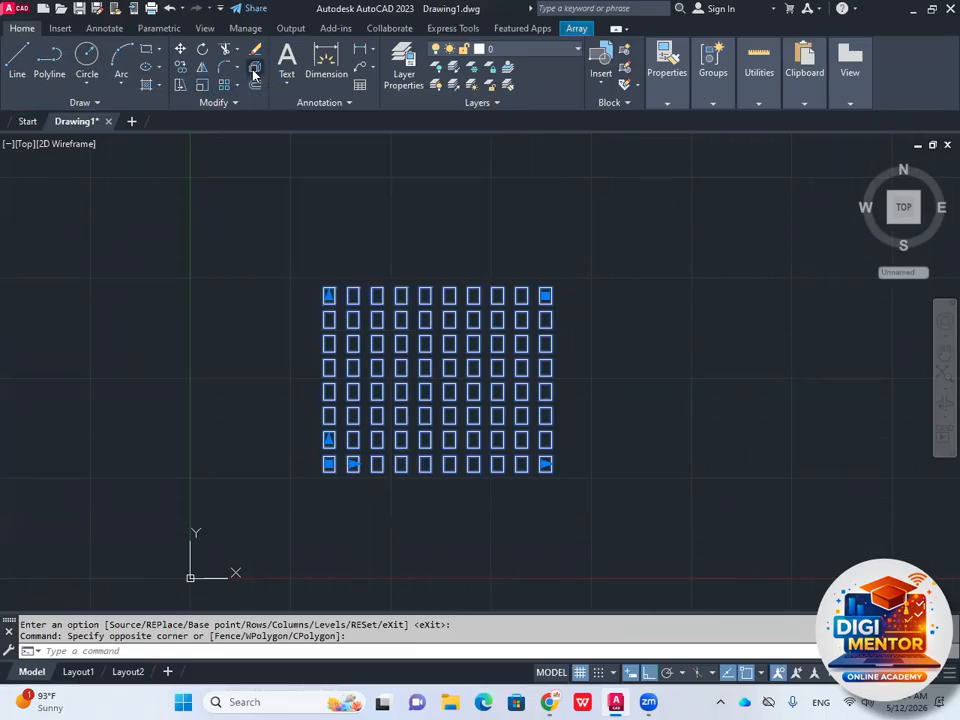
pyautogui.click(254, 72)
# - Select several different groups of rectangles in the exploded array to check that they are separate objects, clearing each selection
pyautogui.click(386, 240)
pyautogui.click(349, 311)
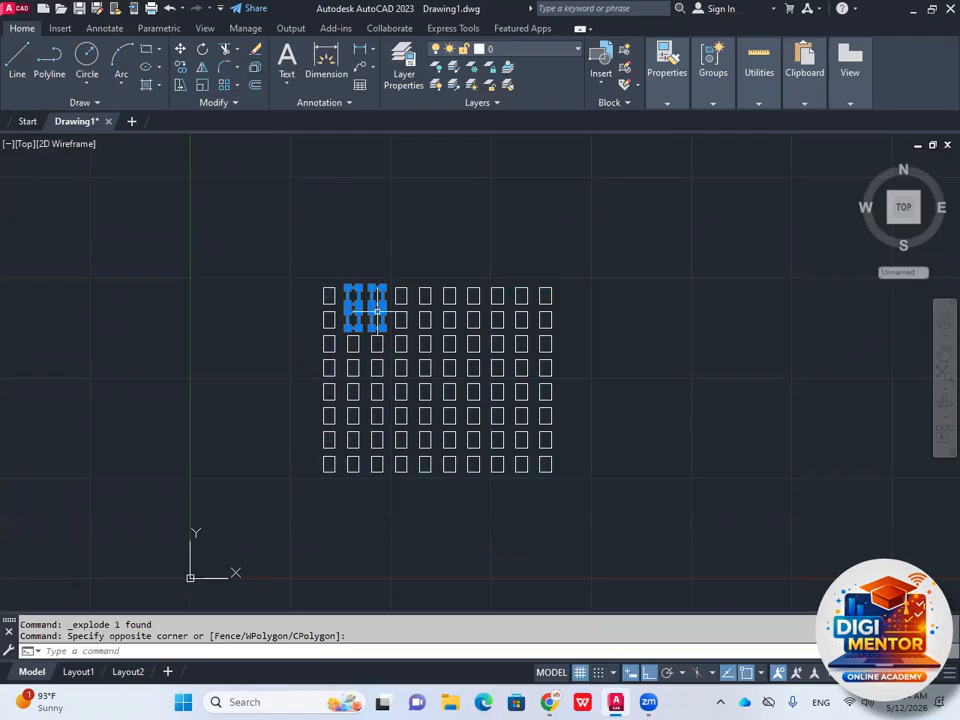
pyautogui.press('Escape')
pyautogui.click(460, 248)
pyautogui.click(408, 360)
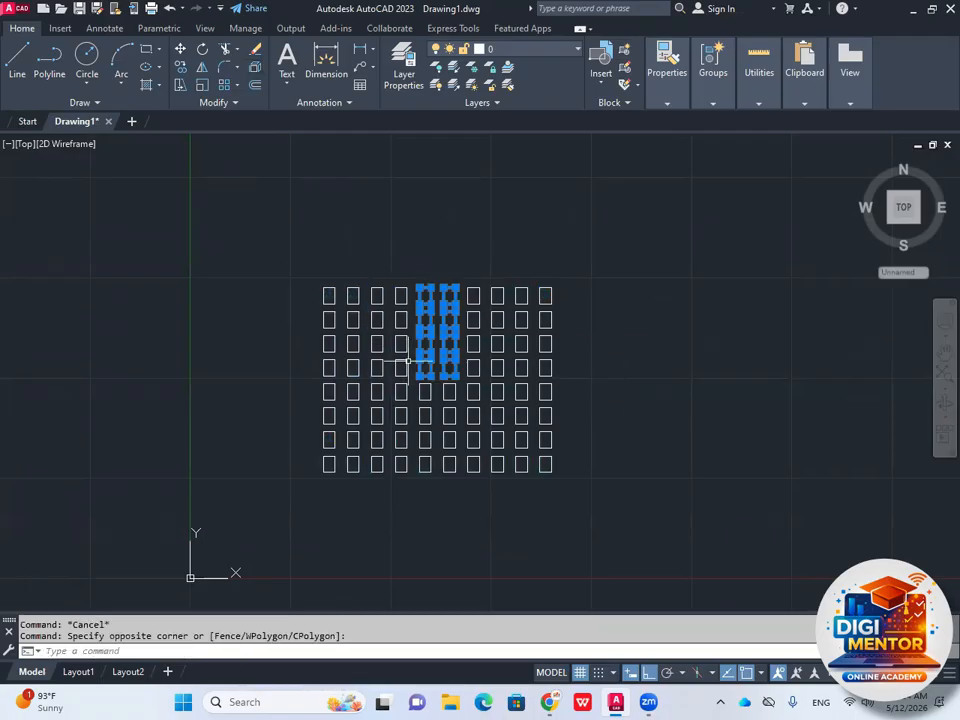
pyautogui.click(527, 240)
pyautogui.click(428, 387)
pyautogui.press('Escape')
pyautogui.click(592, 238)
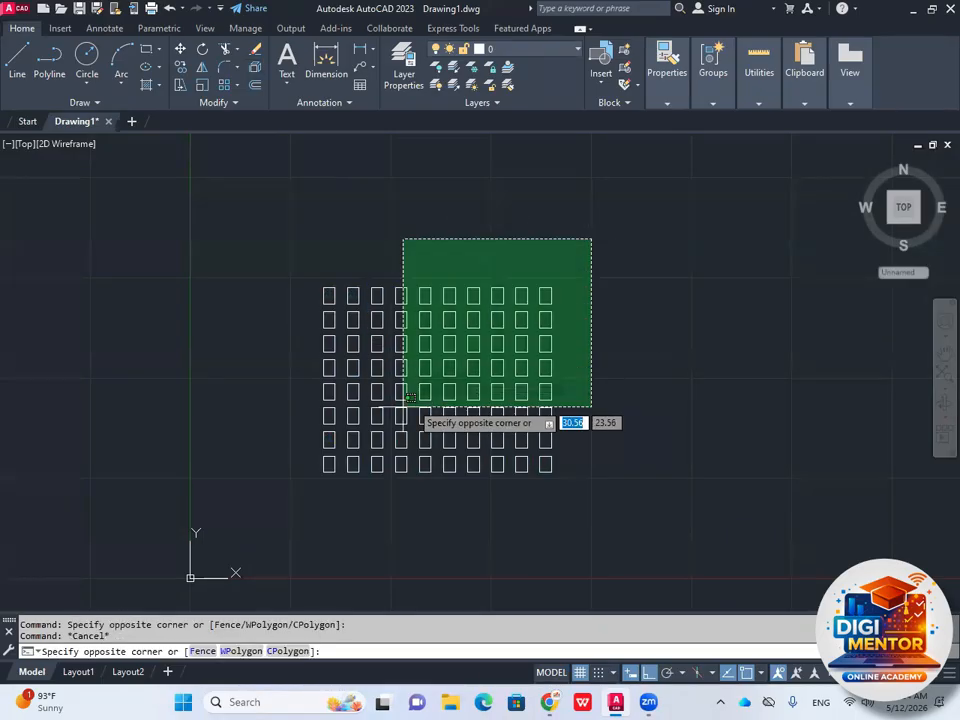
pyautogui.click(403, 407)
pyautogui.press('Escape')
pyautogui.click(388, 238)
pyautogui.click(281, 417)
pyautogui.press('Escape')
pyautogui.click(467, 262)
pyautogui.click(405, 365)
pyautogui.press('Escape')
# - Delete all the rectangles of the exploded array
pyautogui.click(277, 260)
pyautogui.click(590, 512)
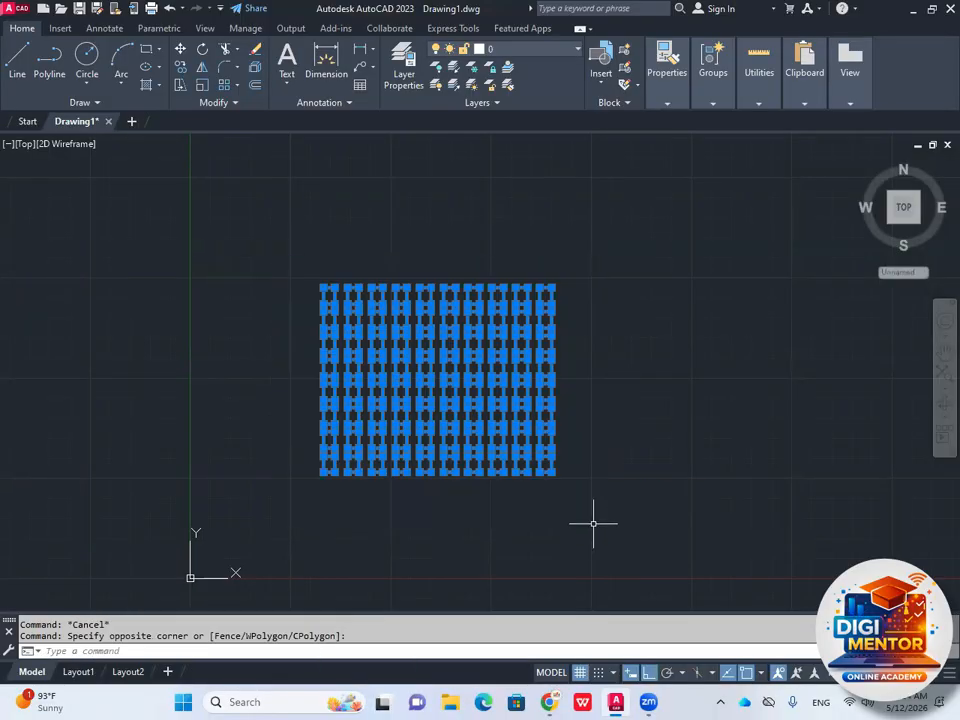
pyautogui.press('Delete')
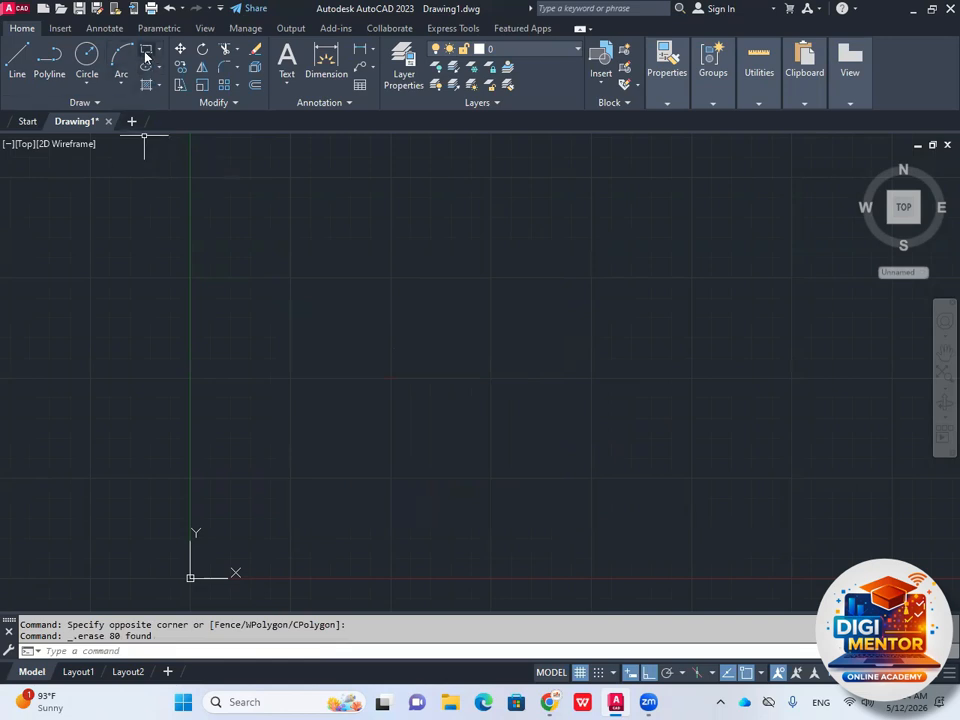
# - Draw a single rectangle about 4 by 5 units in the empty drawing
pyautogui.click(145, 55)
pyautogui.click(362, 358)
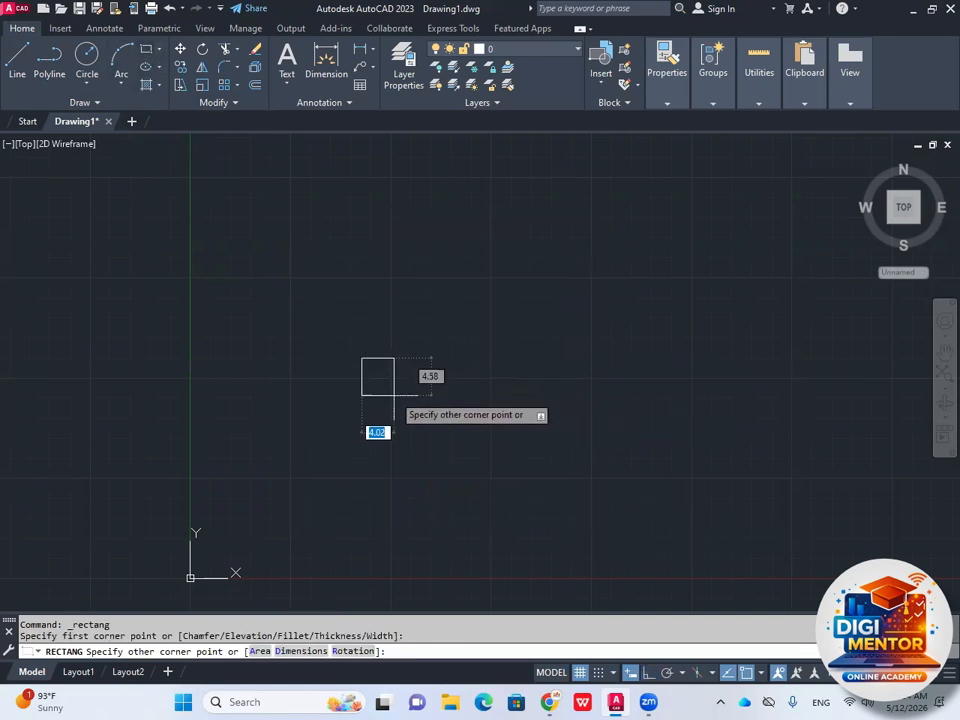
pyautogui.click(392, 397)
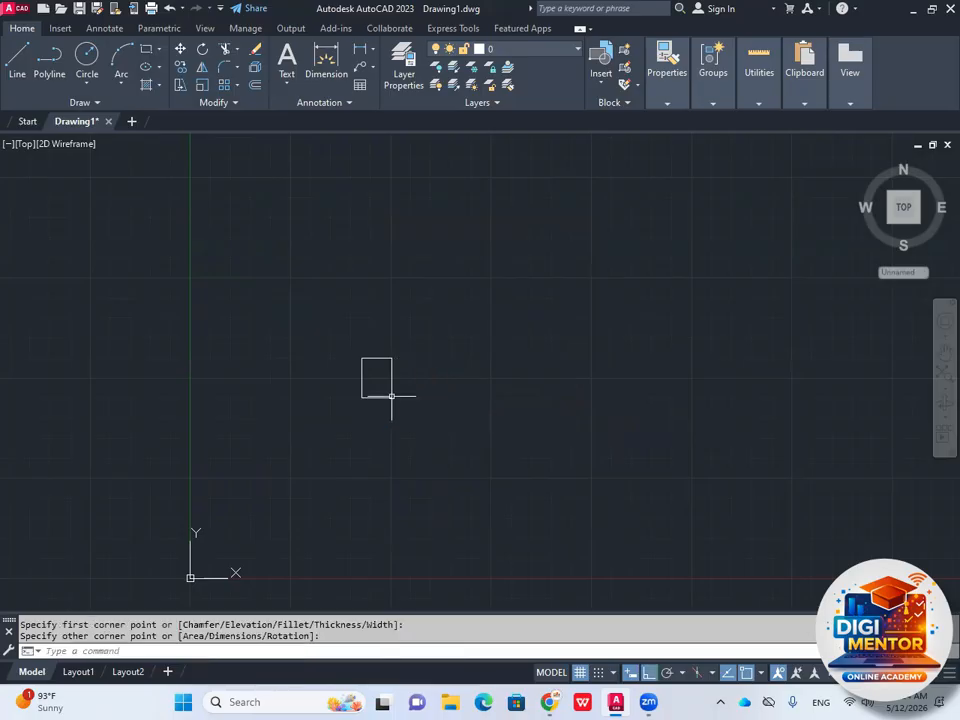
# - Create an associative rectangular array of the rectangle with 4 columns and 3 rows
pyautogui.click(236, 86)
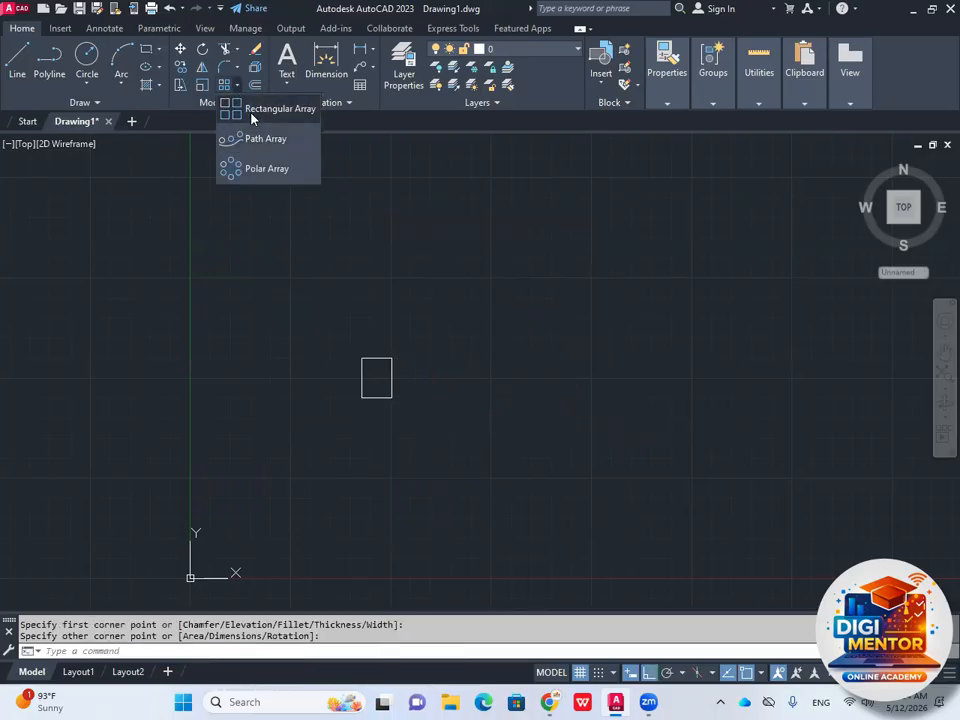
pyautogui.click(251, 110)
pyautogui.click(415, 318)
pyautogui.click(345, 405)
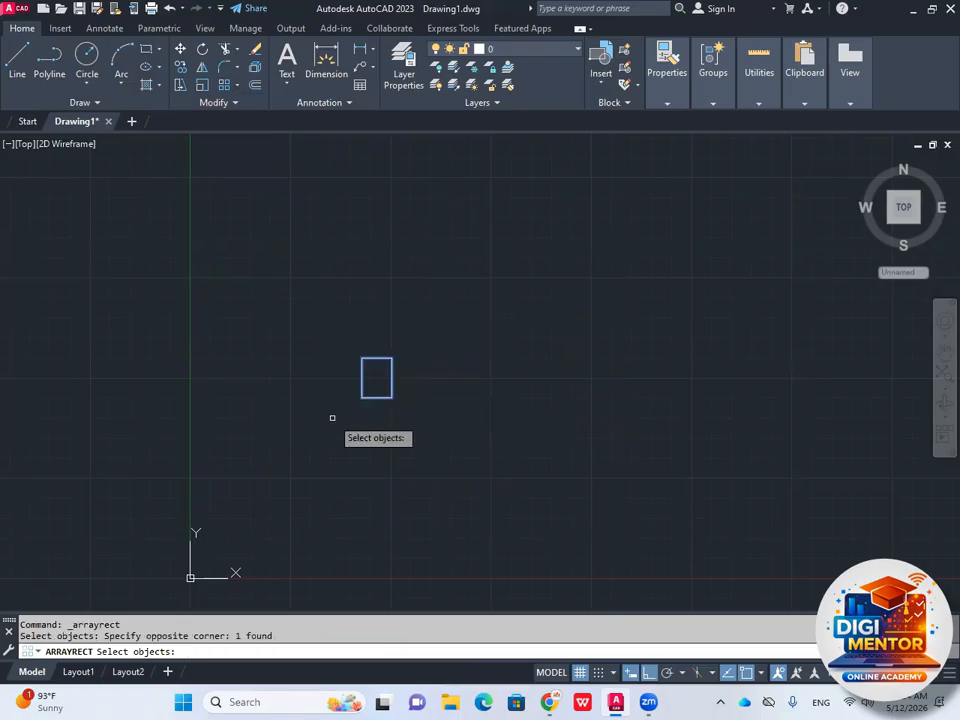
pyautogui.press('Return')
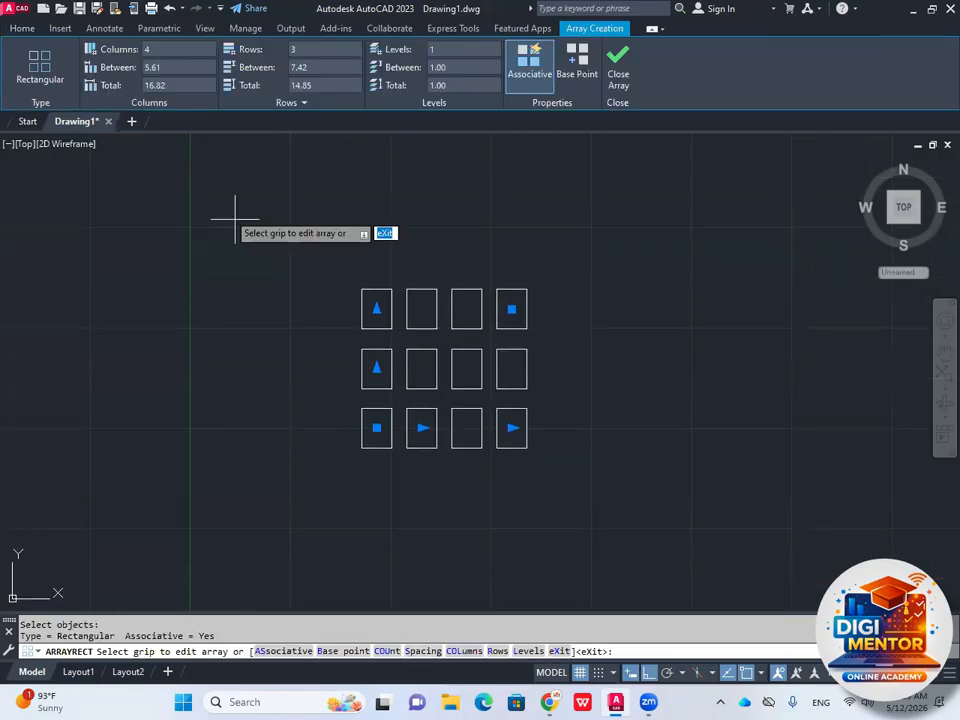
pyautogui.click(147, 50)
pyautogui.press('BackSpace')
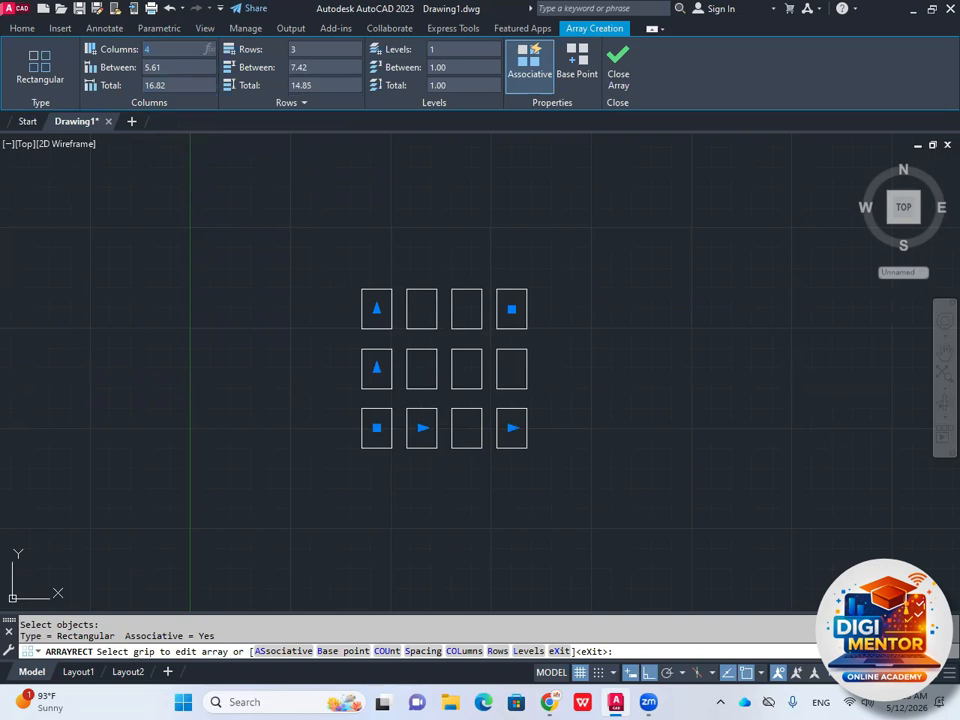
# - Stretch the array's column spacing to 8 units directly in the drawing
pyautogui.scroll(3, 400, 430)
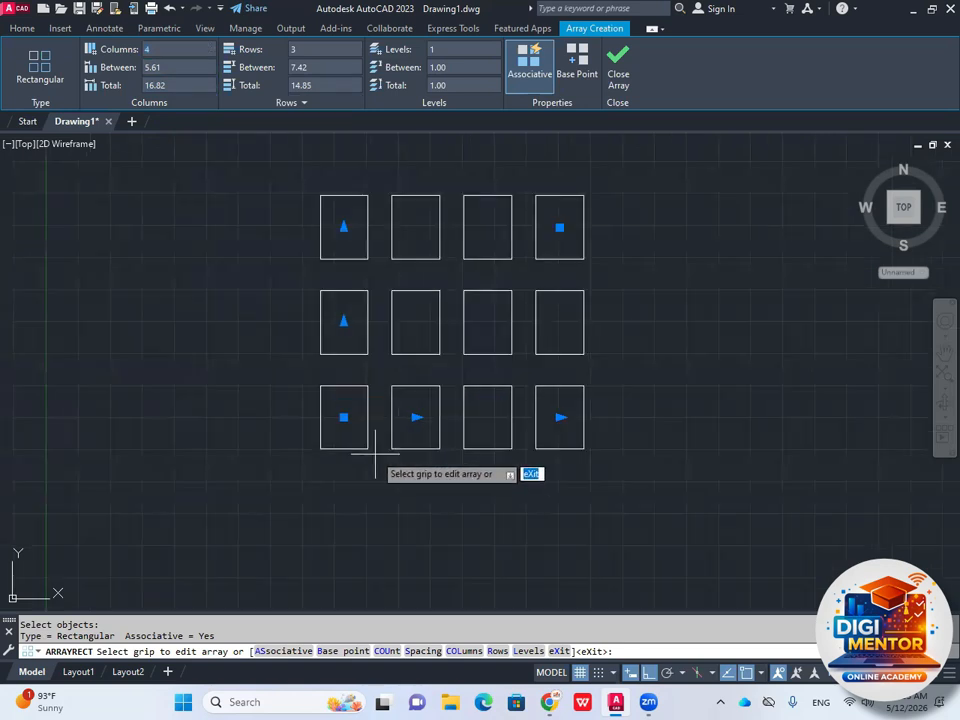
pyautogui.click(416, 418)
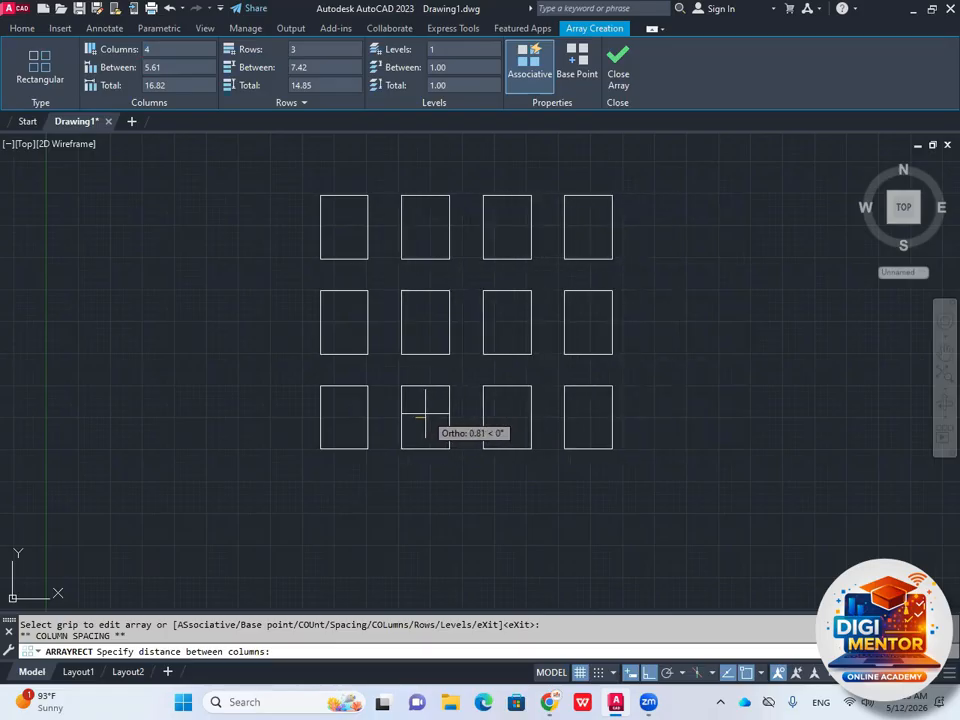
pyautogui.click(459, 412)
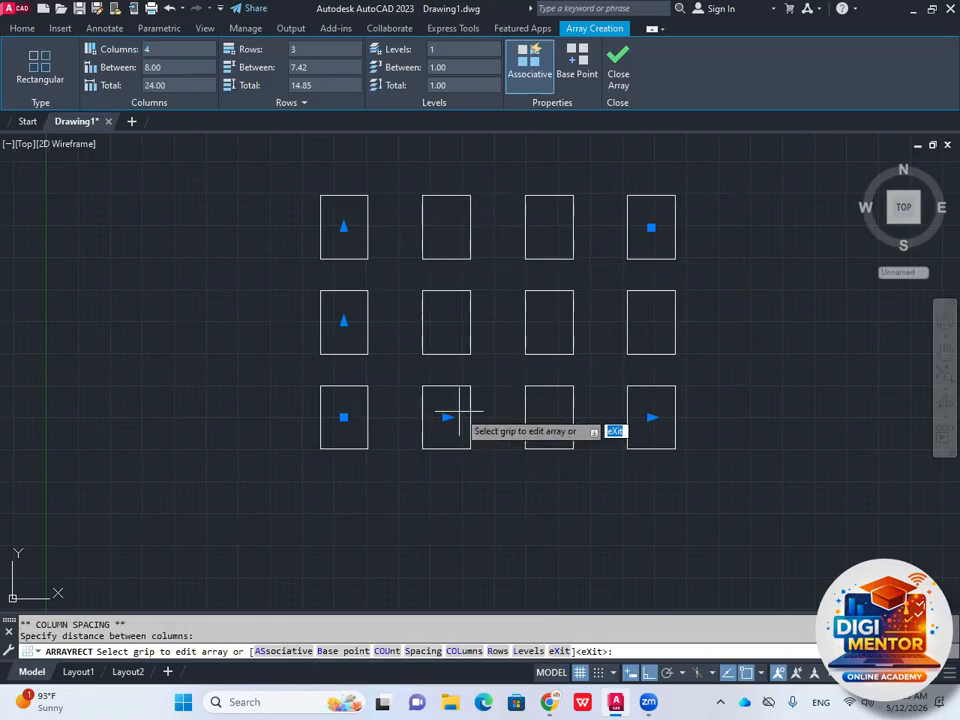
# - Extend the array horizontally to 9 columns directly in the drawing
pyautogui.moveTo(448, 411); pyautogui.dragTo(430, 418, button='middle')
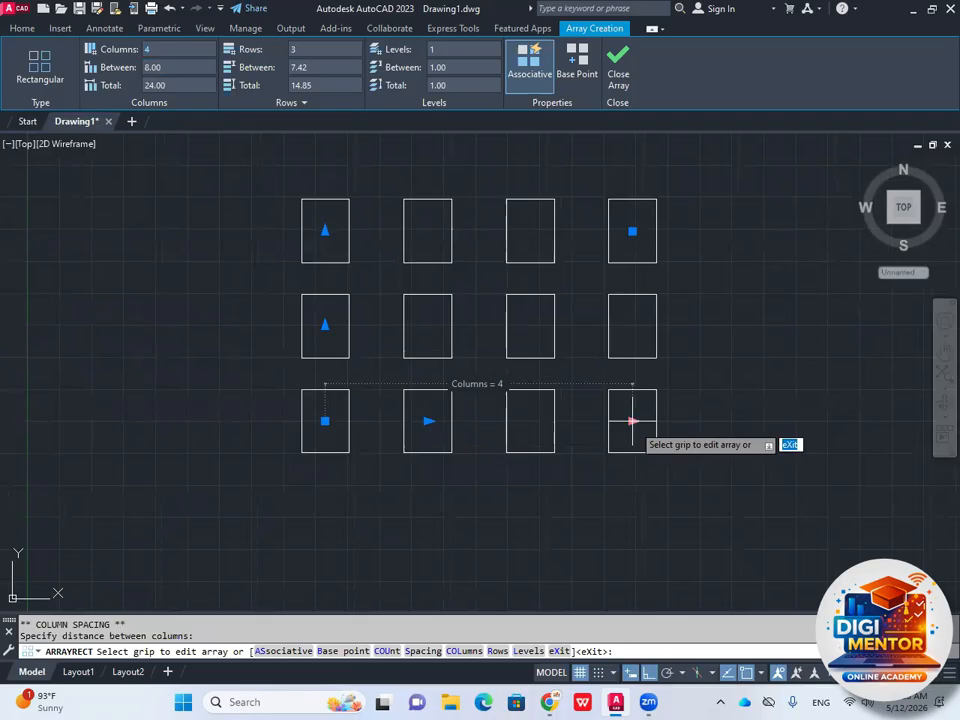
pyautogui.scroll(-2, 712, 425)
pyautogui.moveTo(735, 414)
pyautogui.mouseDown(button='middle')
pyautogui.moveTo(617, 432)
pyautogui.moveTo(527, 432)
pyautogui.mouseUp(button='middle')
pyautogui.click(489, 431)
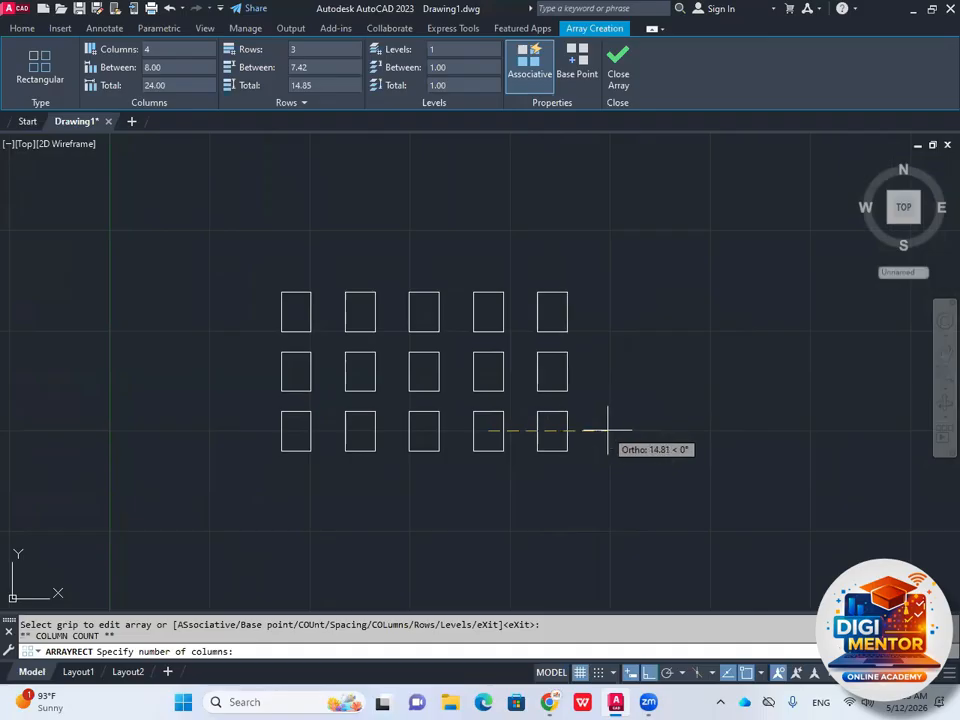
pyautogui.click(830, 430)
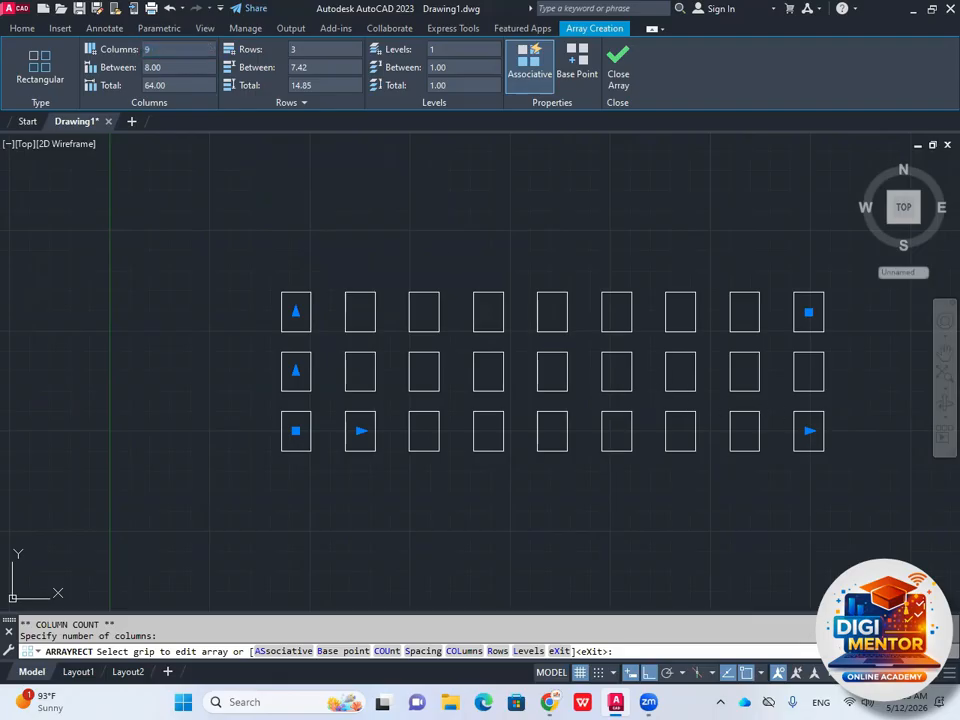
# - Shrink the array to 3 columns and stretch it back out to 9 columns
pyautogui.click(809, 431)
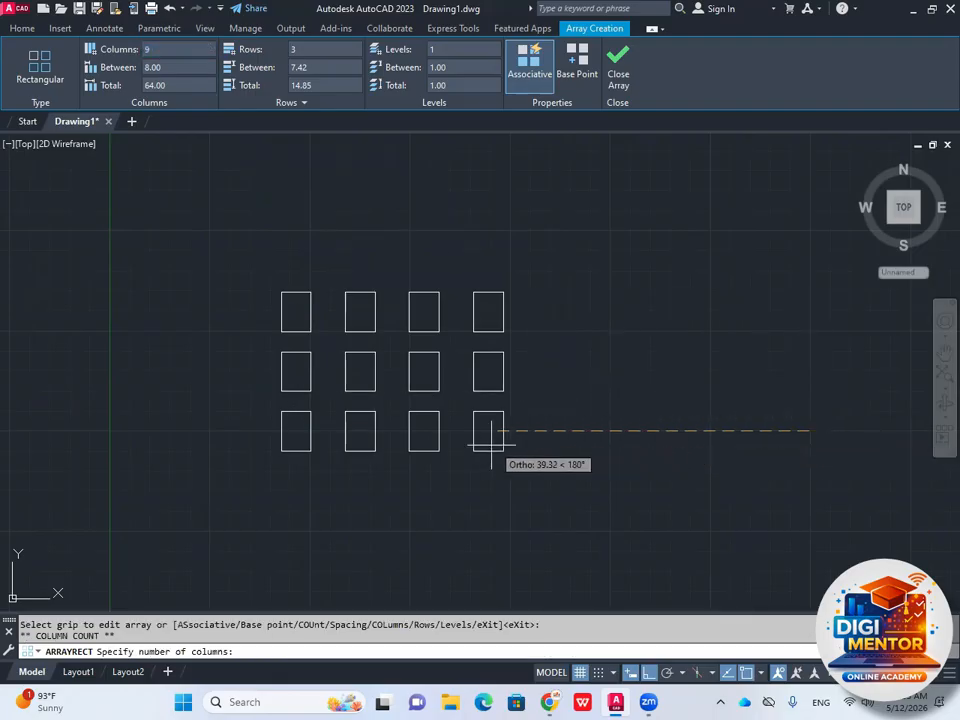
pyautogui.click(428, 440)
pyautogui.click(424, 431)
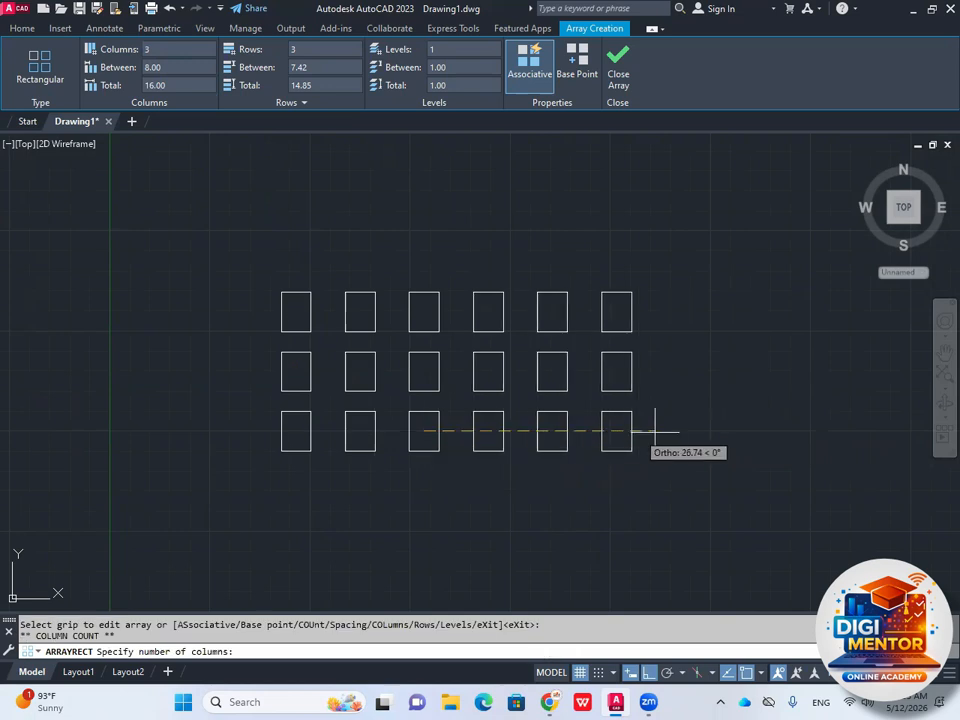
pyautogui.click(823, 435)
# - Extend the array upward to 5 rows and further to 7 rows directly in the drawing
pyautogui.moveTo(503, 420); pyautogui.dragTo(517, 469, button='middle')
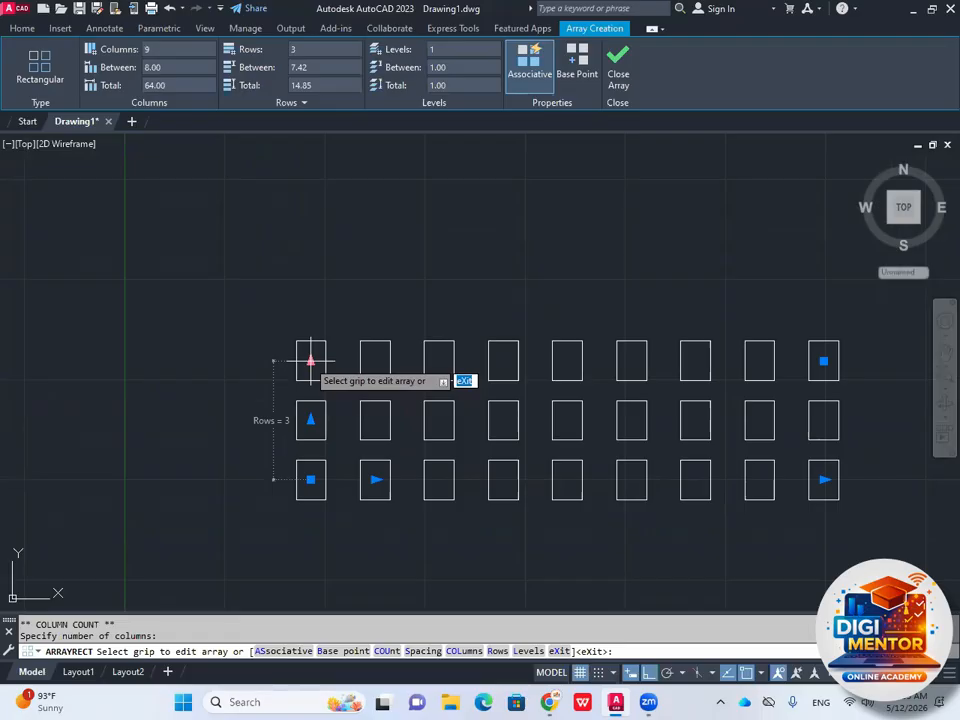
pyautogui.click(310, 360)
pyautogui.click(304, 190)
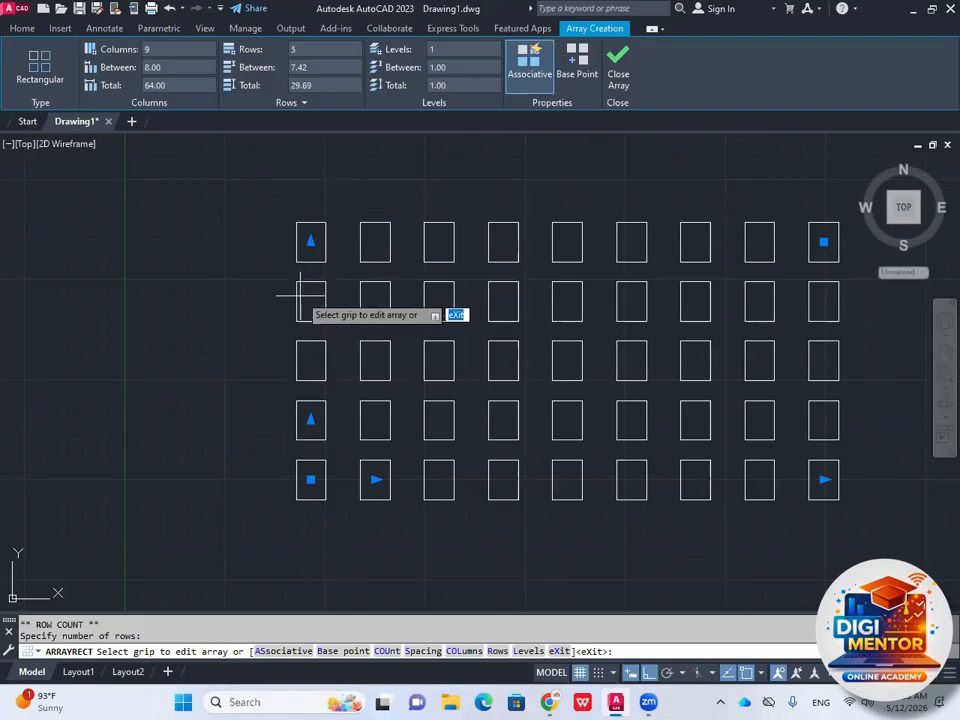
pyautogui.moveTo(304, 234); pyautogui.dragTo(300, 293, button='middle')
pyautogui.click(307, 299)
pyautogui.click(307, 303)
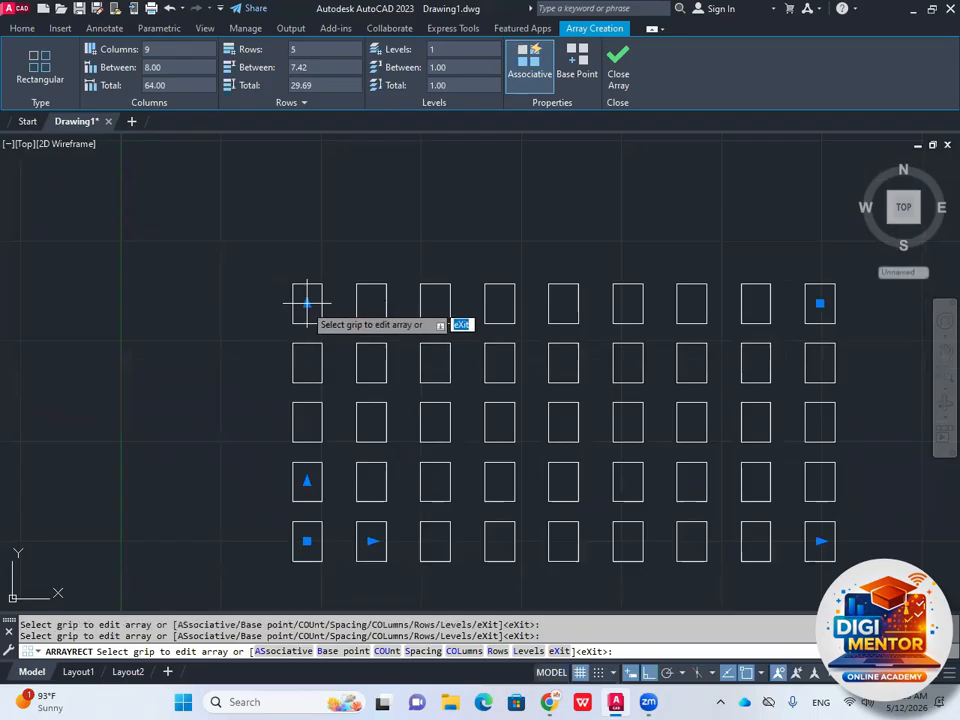
pyautogui.click(306, 300)
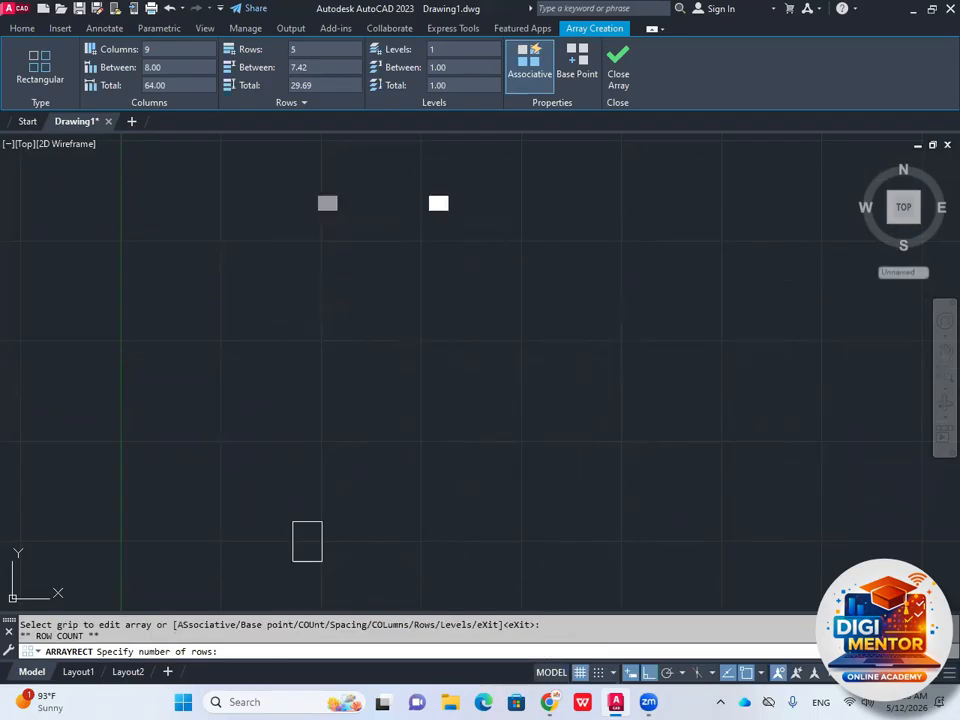
pyautogui.click(327, 203)
# - Stretch the array's row spacing to about 10.25 units and finish the array command
pyautogui.click(309, 481)
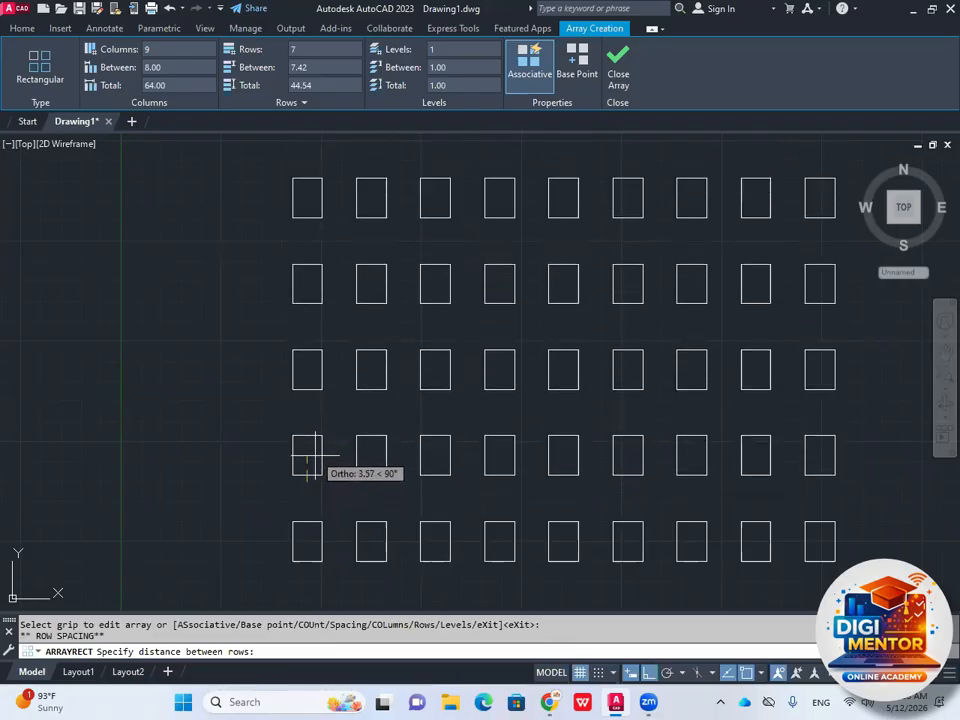
pyautogui.click(312, 456)
pyautogui.scroll(2, 489, 399)
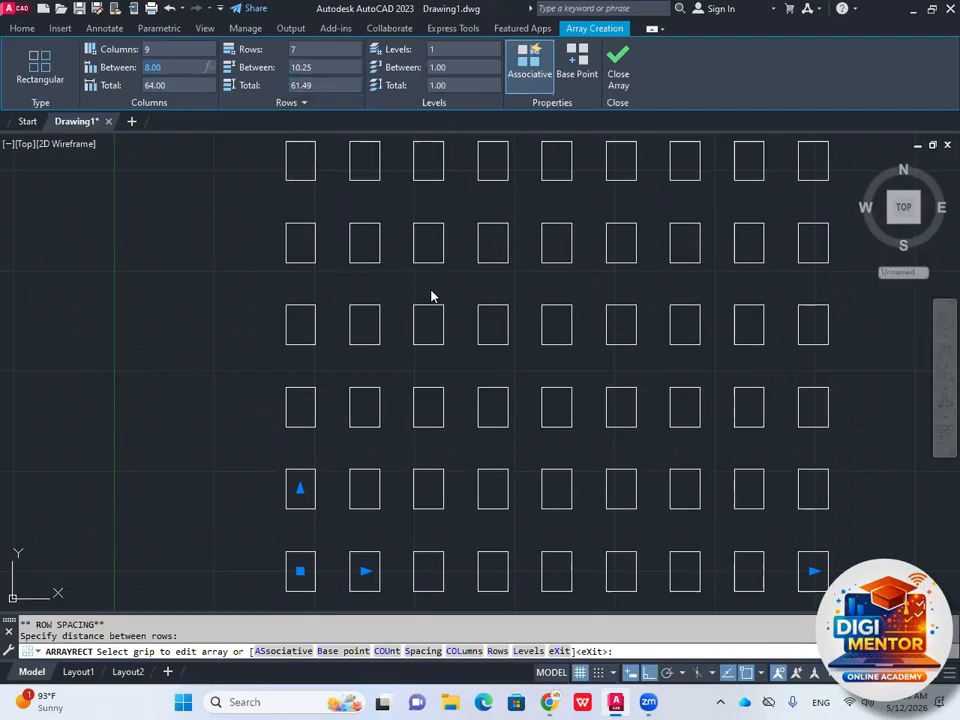
pyautogui.scroll(-2, 615, 302)
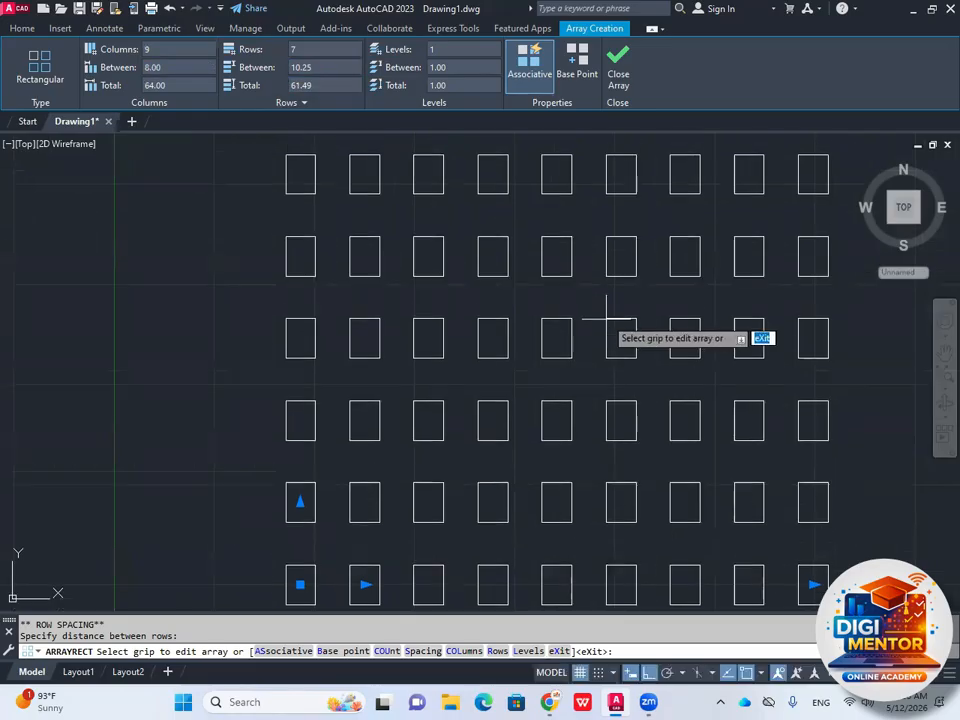
pyautogui.moveTo(600, 320); pyautogui.dragTo(583, 325, button='middle')
pyautogui.scroll(-1, 537, 327)
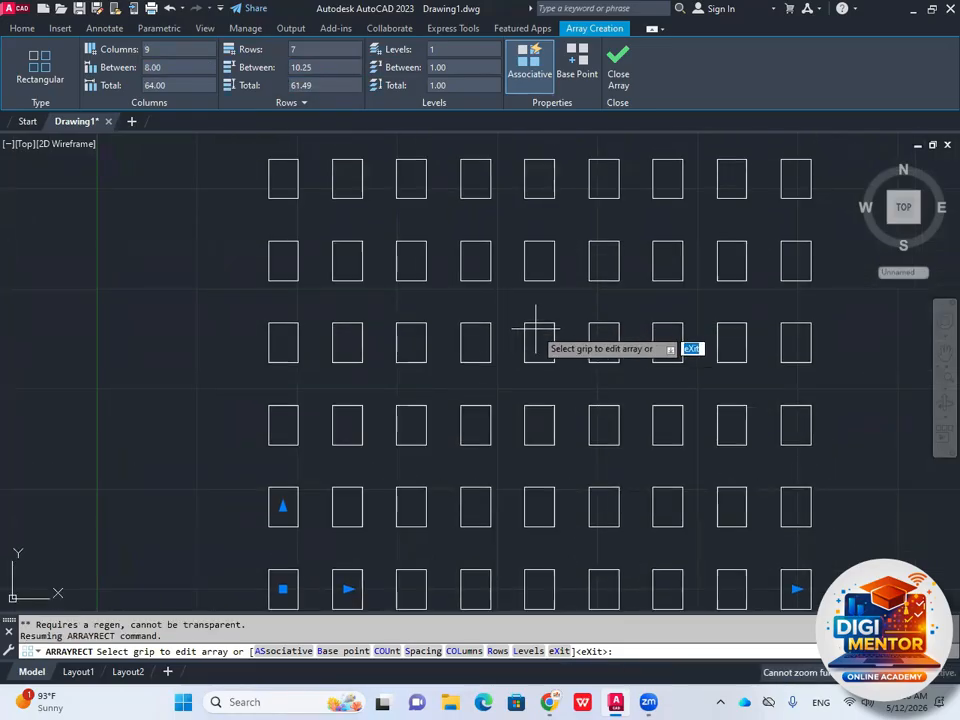
pyautogui.press('Escape')
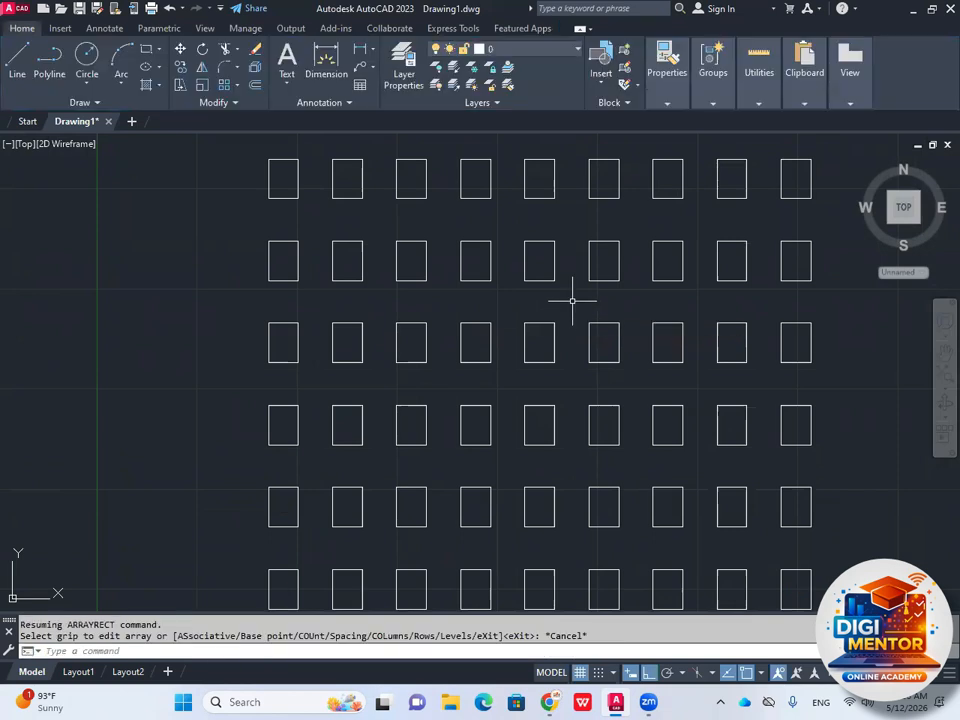
# - Explode the finished 9-column, 7-row array into individual rectangles
pyautogui.middleClick(572, 301)
pyautogui.middleClick(572, 301)
pyautogui.scroll(5, 570, 310)
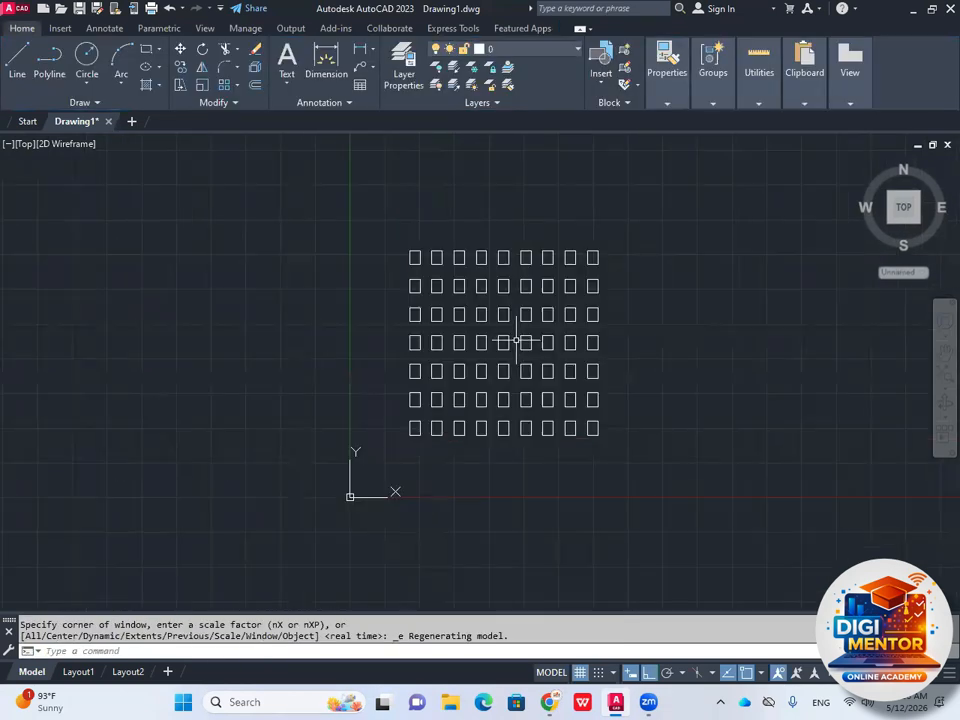
pyautogui.click(752, 313)
pyautogui.click(686, 362)
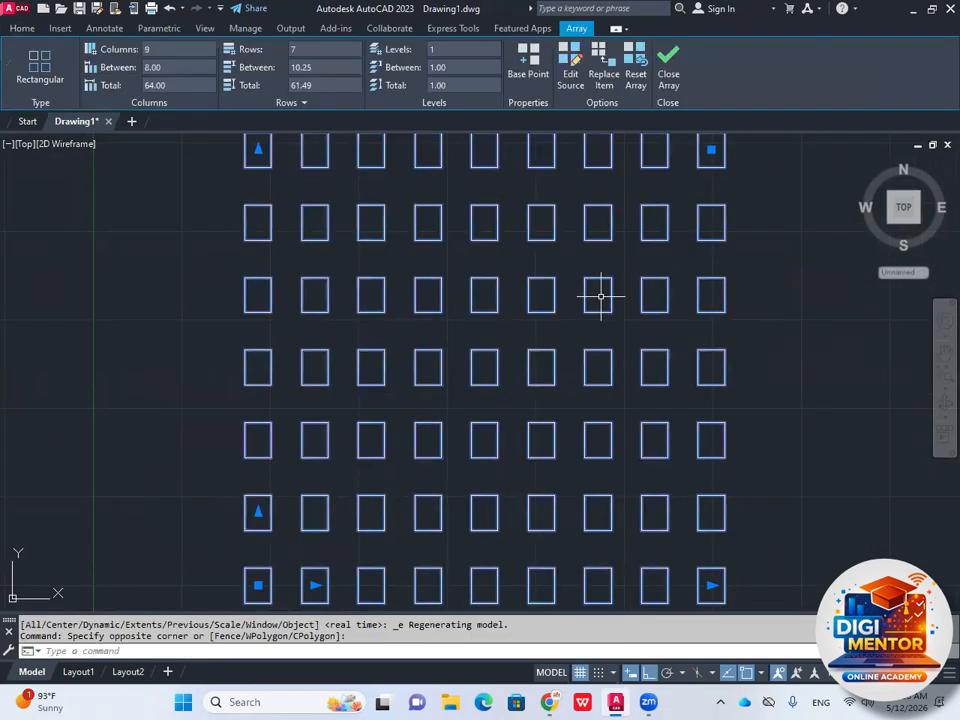
pyautogui.click(24, 30)
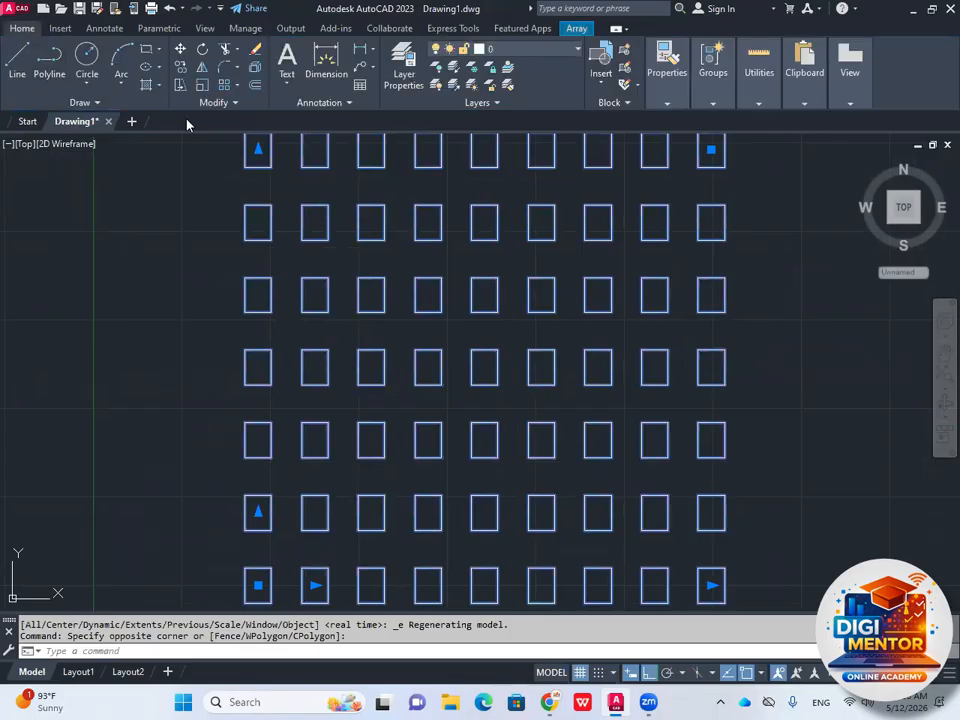
pyautogui.click(254, 86)
# - Delete the central block of rectangles, 5 columns by 3 rows, from the exploded array
pyautogui.scroll(-3, 435, 242)
pyautogui.scroll(1, 444, 260)
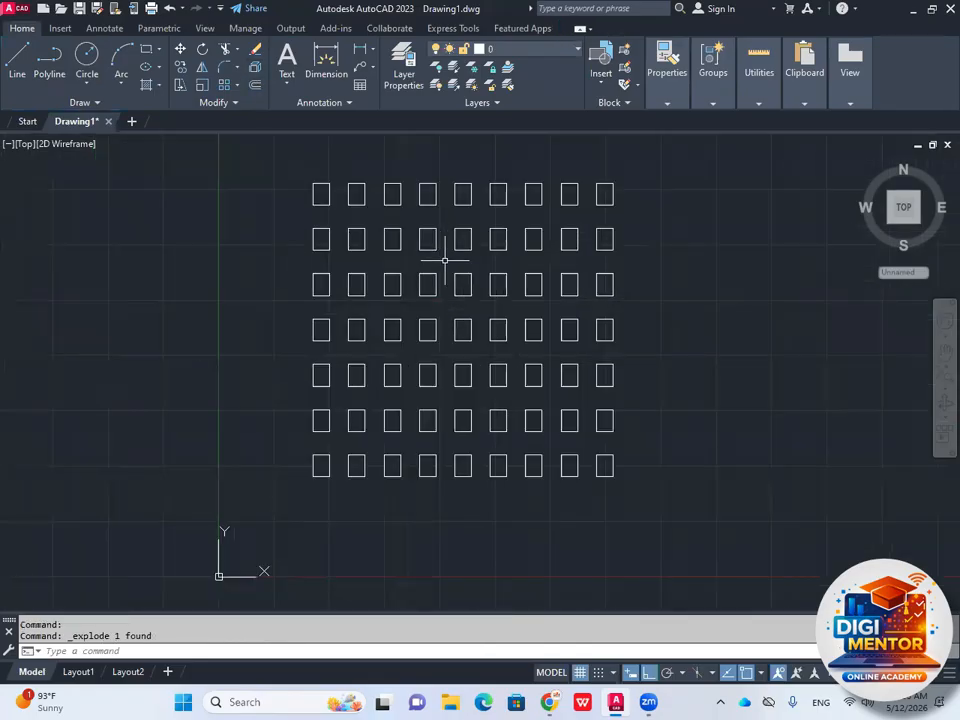
pyautogui.click(546, 268)
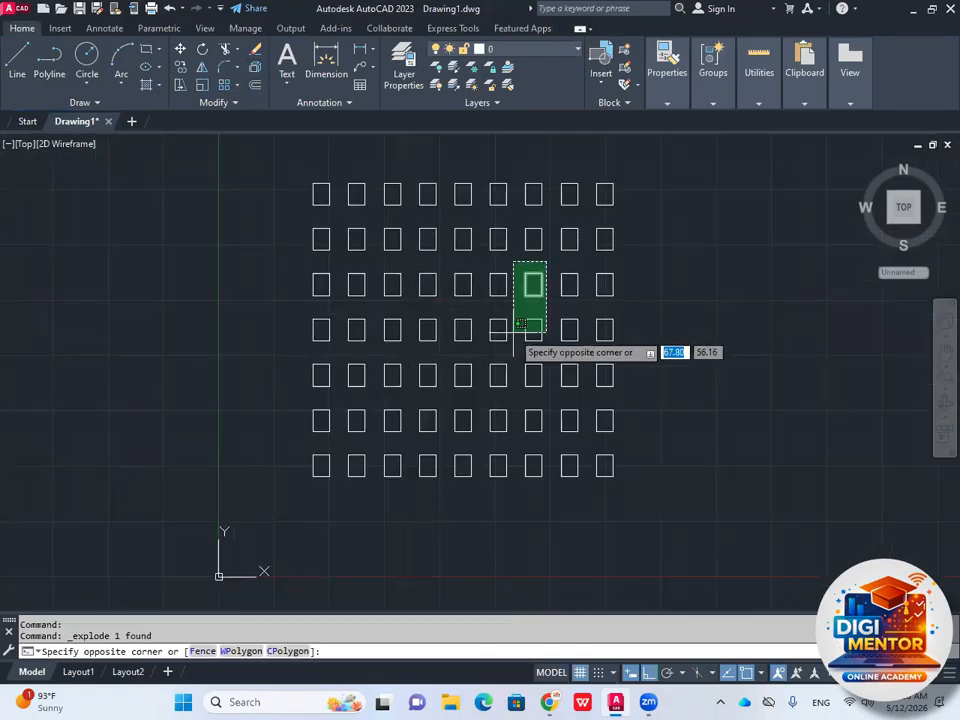
pyautogui.click(390, 393)
pyautogui.press('Delete')
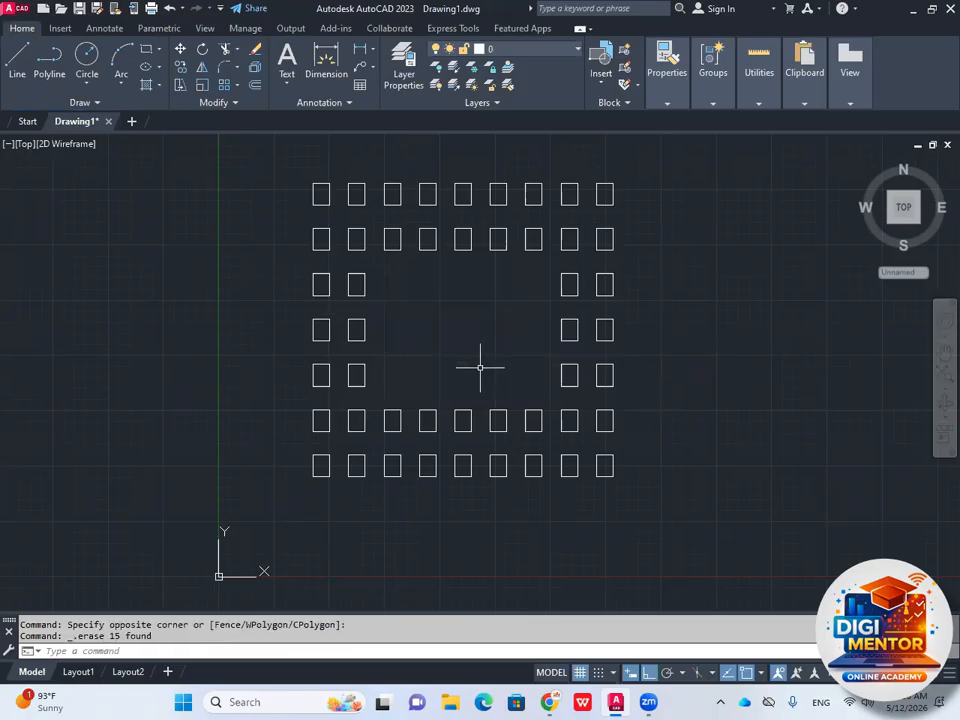
pyautogui.moveTo(468, 347); pyautogui.dragTo(468, 380, button='middle')
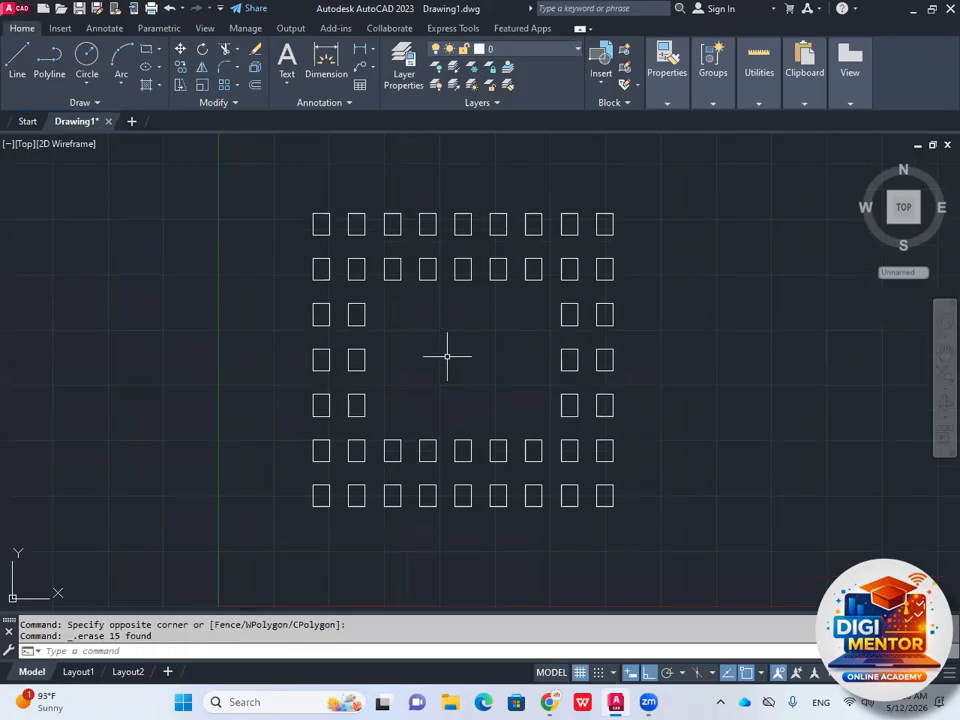
# - Delete all the remaining rectangles around the empty centre
pyautogui.click(287, 197)
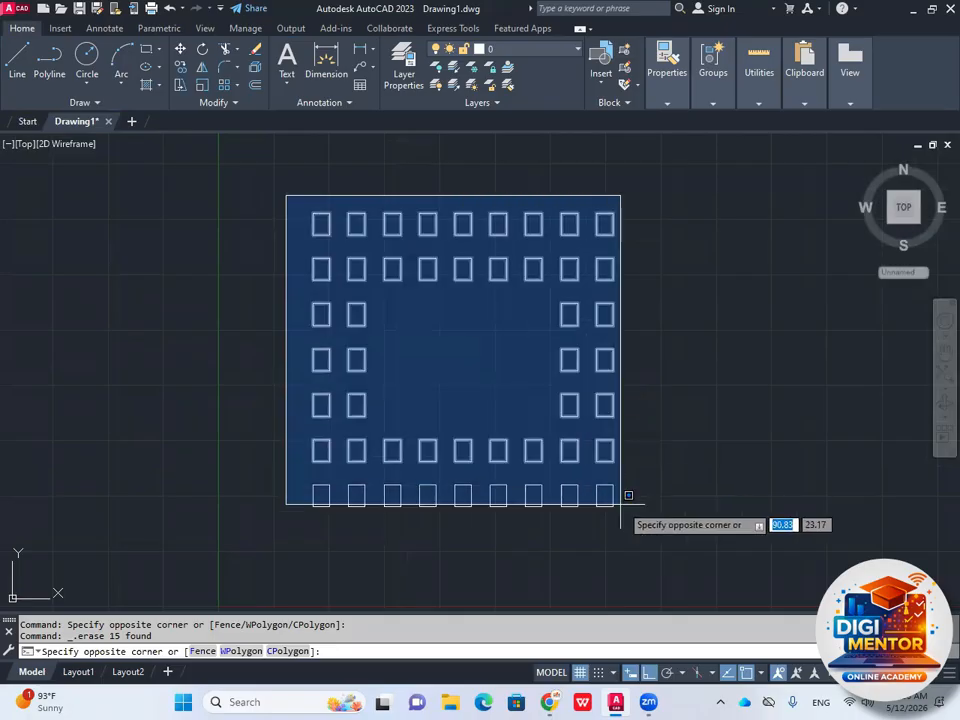
pyautogui.click(625, 512)
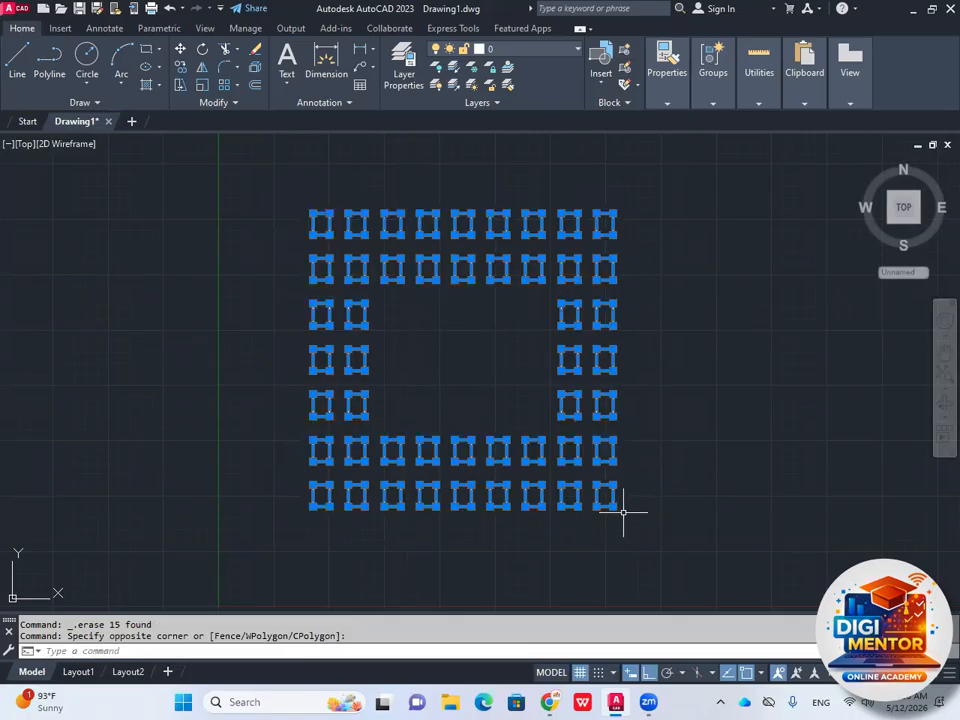
pyautogui.press('Delete')
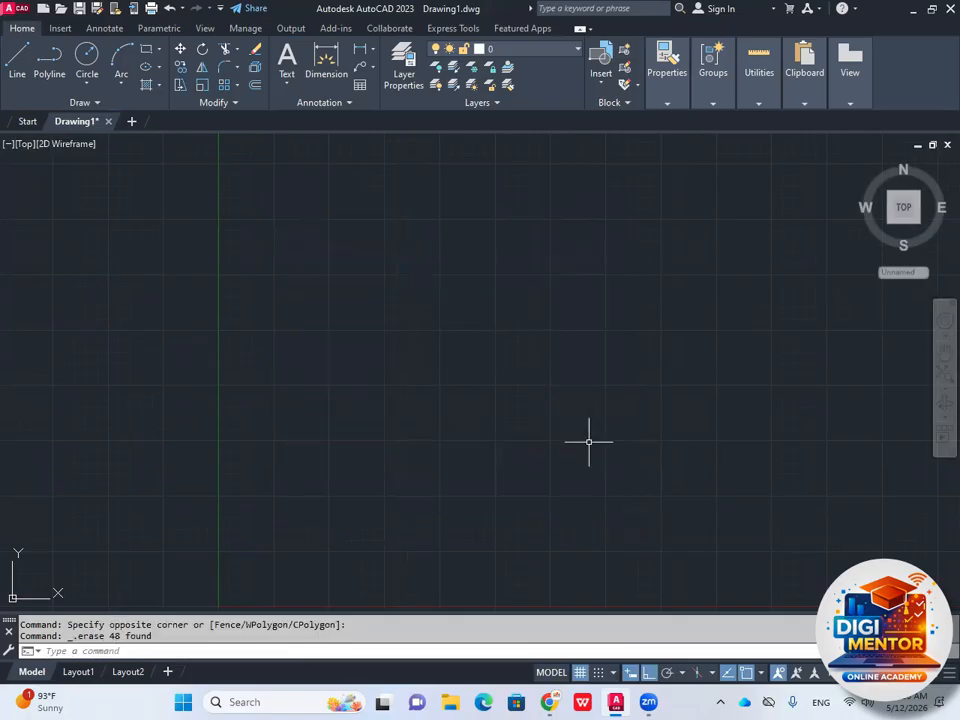
# - Draw a circle with a radius of about 30 units in the empty drawing
pyautogui.click(237, 86)
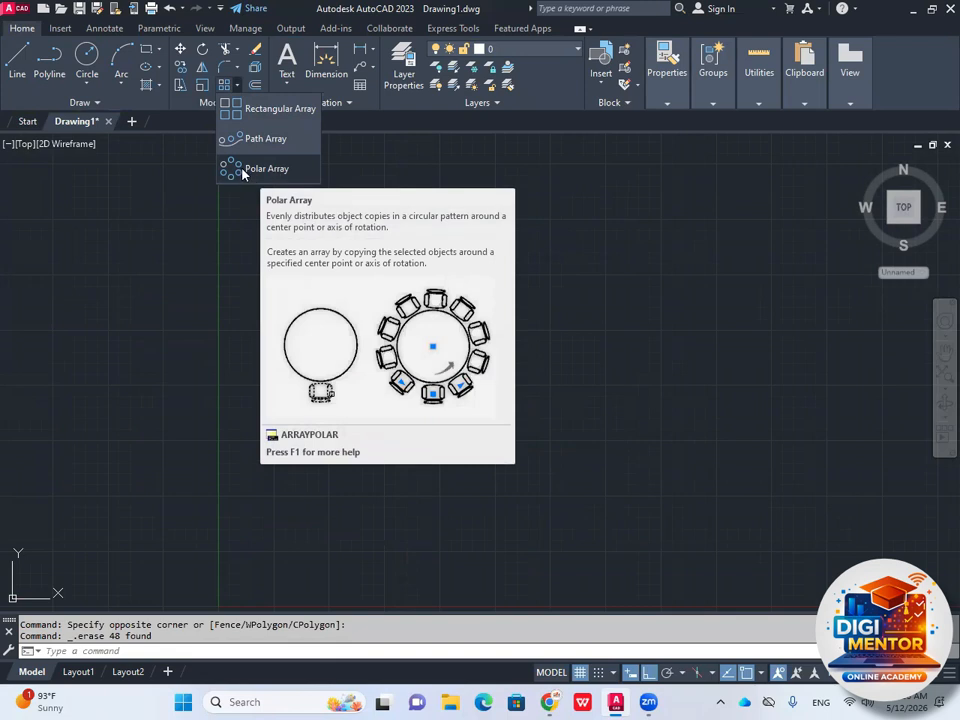
pyautogui.click(96, 72)
pyautogui.click(497, 355)
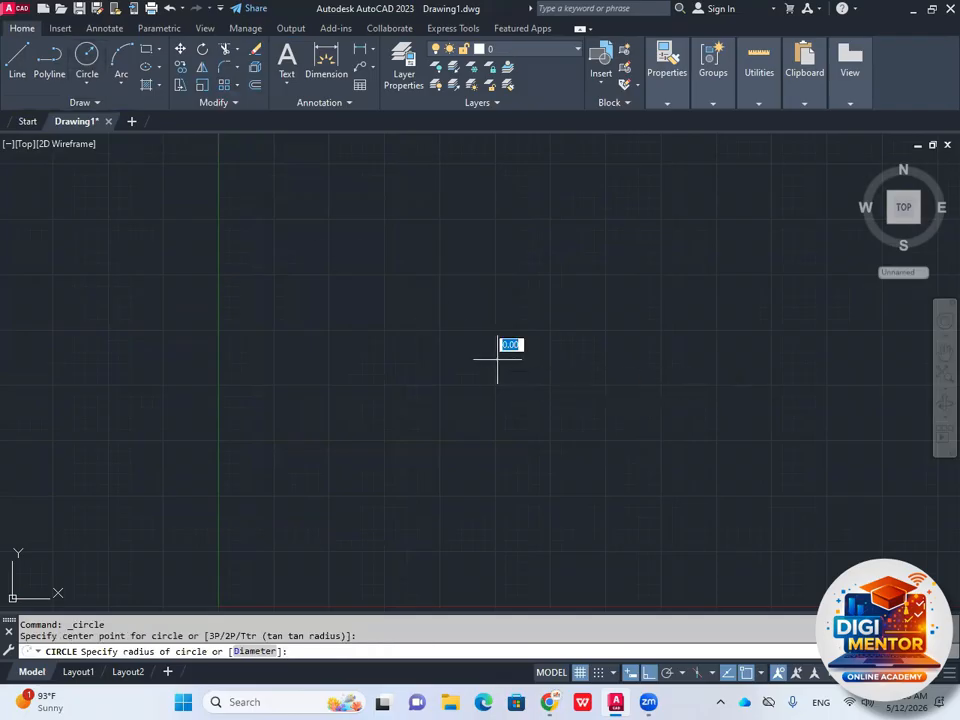
pyautogui.click(566, 466)
pyautogui.scroll(2, 480, 382)
pyautogui.scroll(-2, 294, 304)
pyautogui.moveTo(324, 309); pyautogui.dragTo(357, 328, button='middle')
# - Draw a concentric circle with a radius of about 25 units inside the existing circle
pyautogui.click(87, 56)
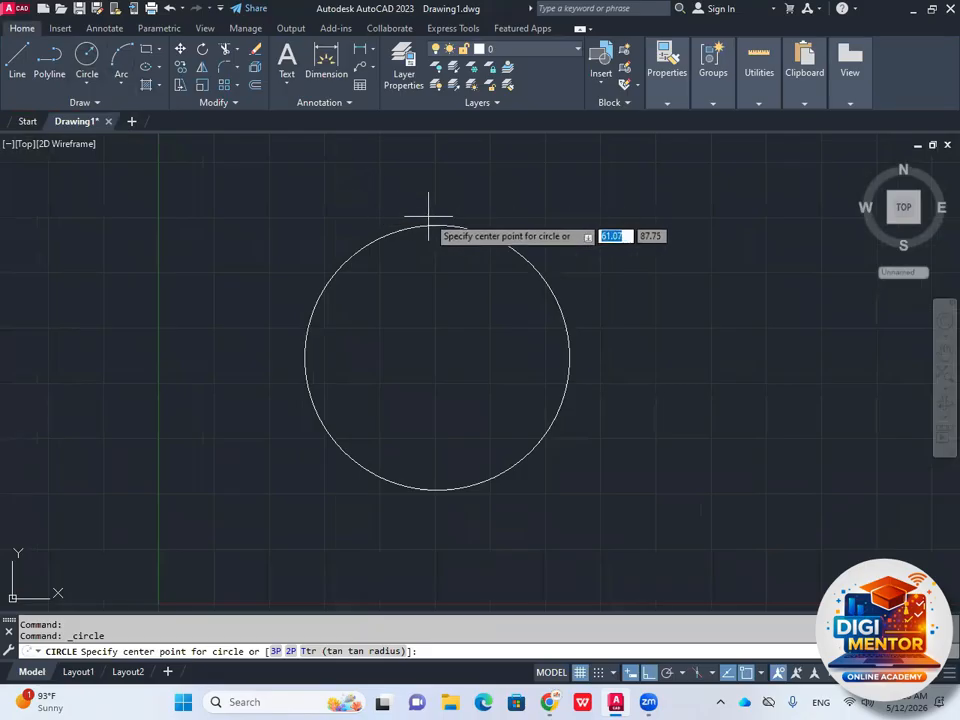
pyautogui.click(437, 357)
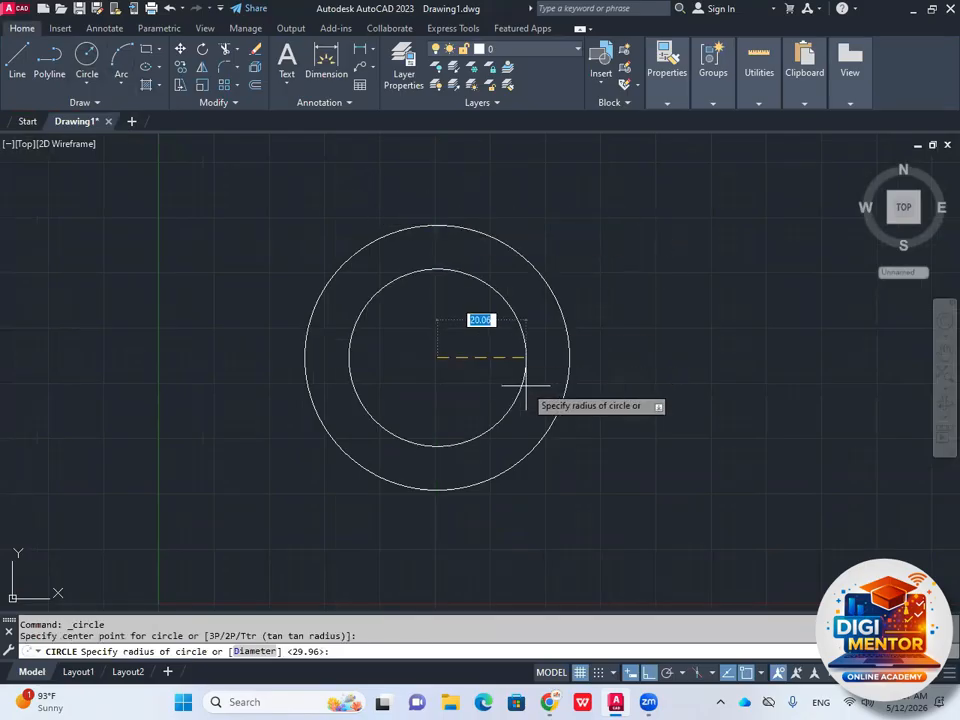
pyautogui.scroll(1, 535, 383)
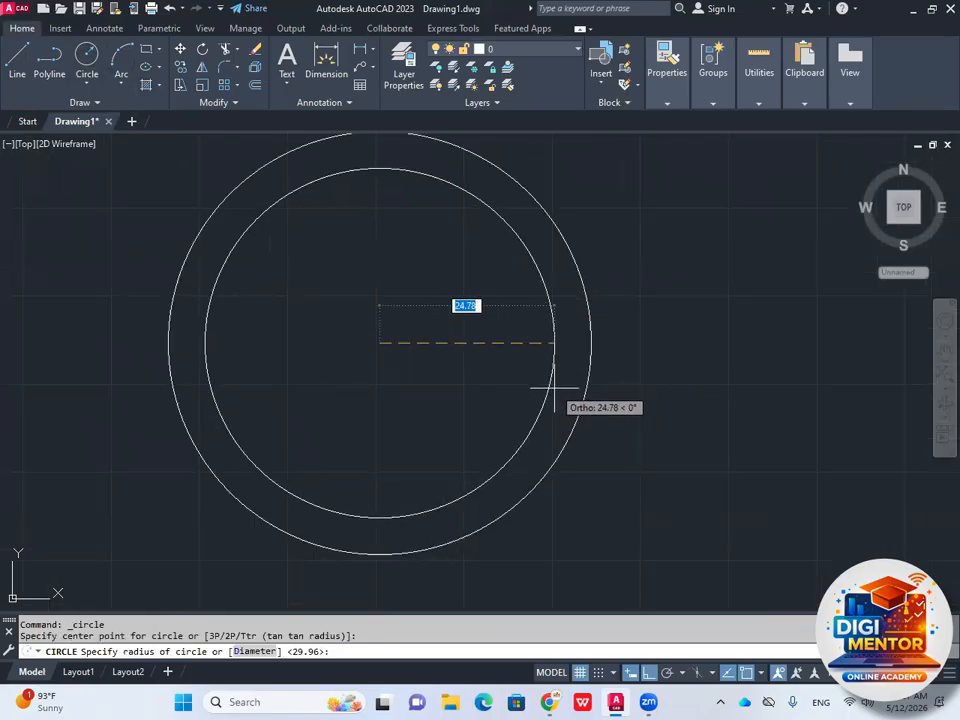
pyautogui.click(554, 388)
pyautogui.scroll(1, 499, 294)
pyautogui.scroll(-3, 471, 324)
pyautogui.scroll(2, 431, 244)
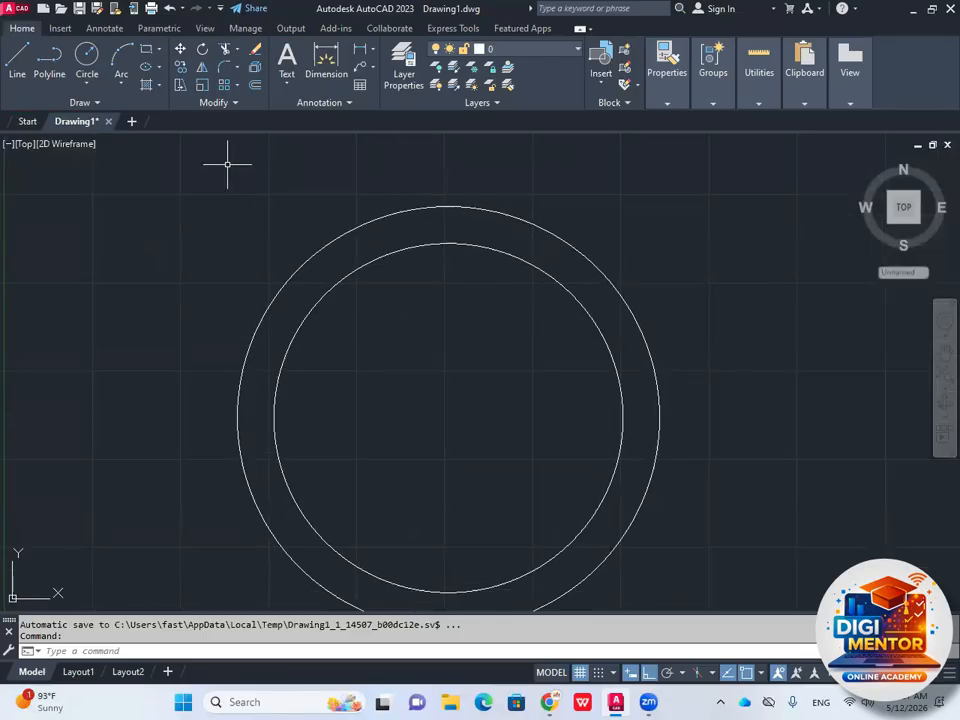
# - Draw a small circle with a radius of about 1.4 units between the two concentric circles, directly above their centre
pyautogui.click(83, 62)
pyautogui.scroll(1, 439, 189)
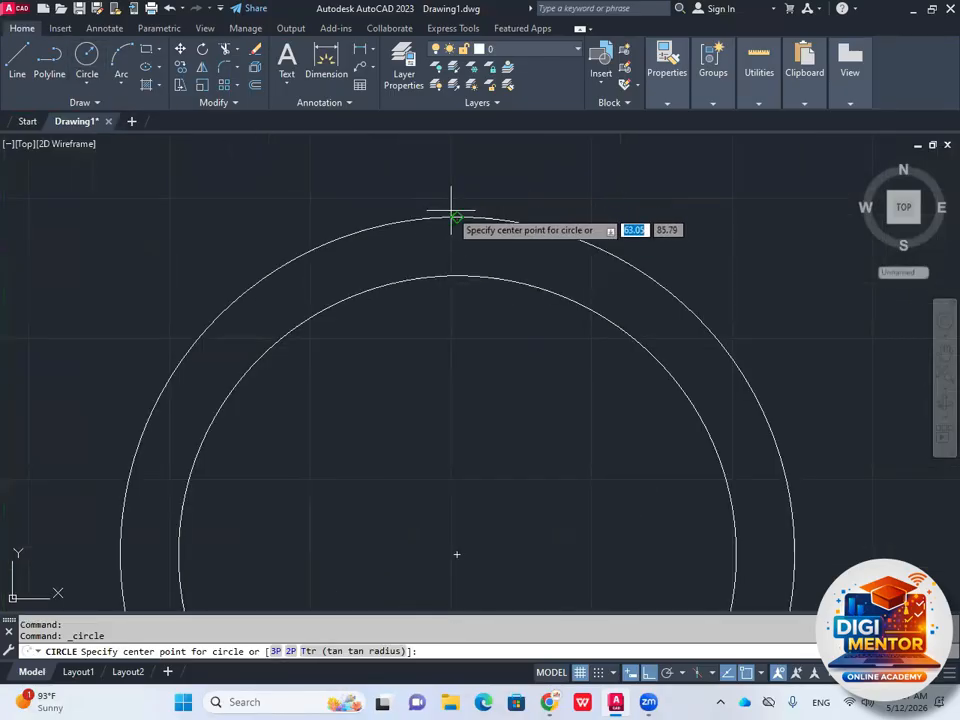
pyautogui.click(456, 247)
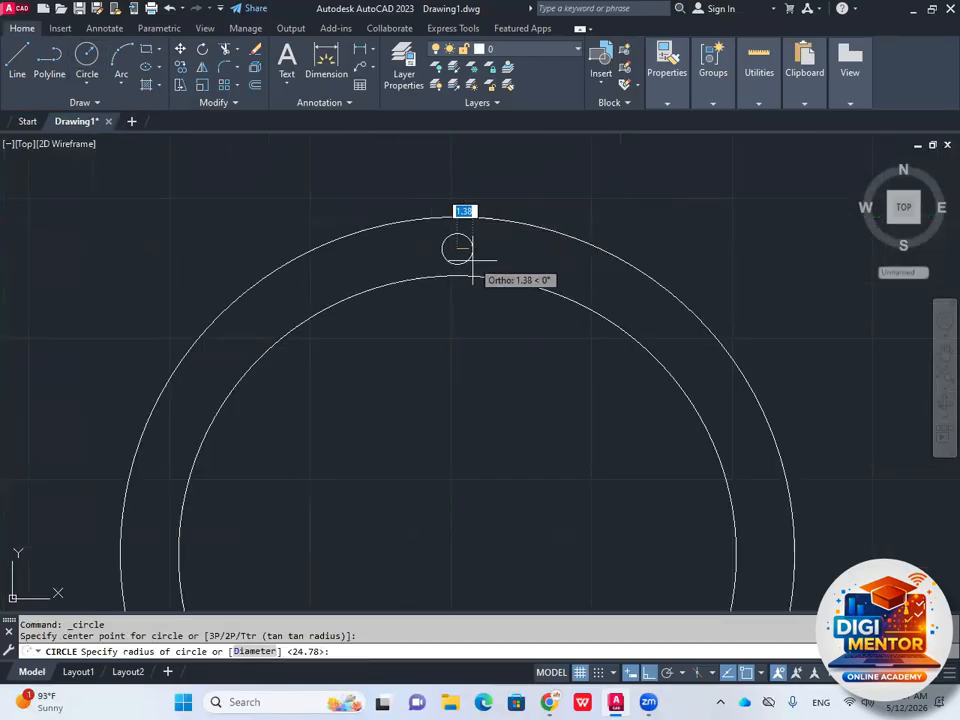
pyautogui.click(477, 256)
pyautogui.moveTo(477, 256); pyautogui.dragTo(482, 227, button='middle')
pyautogui.scroll(-2, 450, 236)
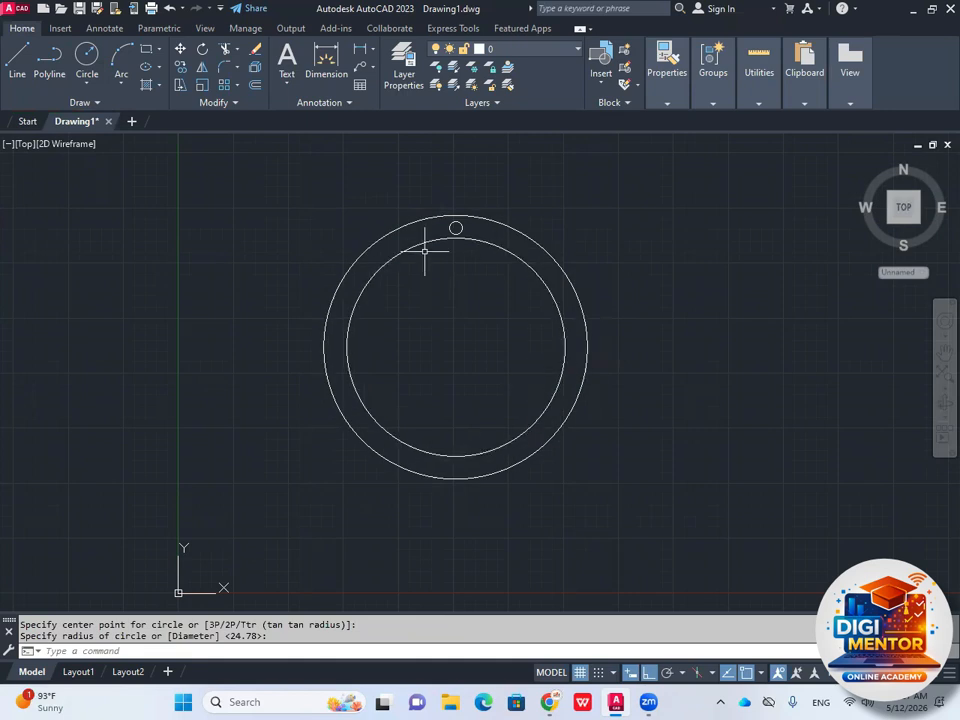
# - Create a polar array of the small circle around the large circles' centre with 25 items over 360 degrees
pyautogui.click(238, 86)
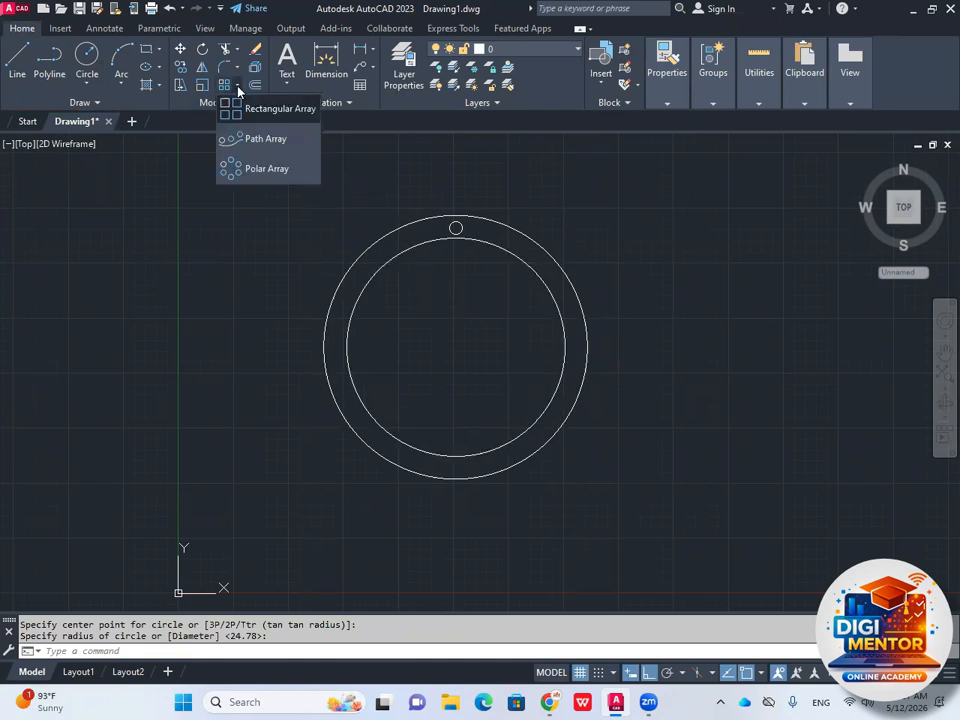
pyautogui.click(251, 170)
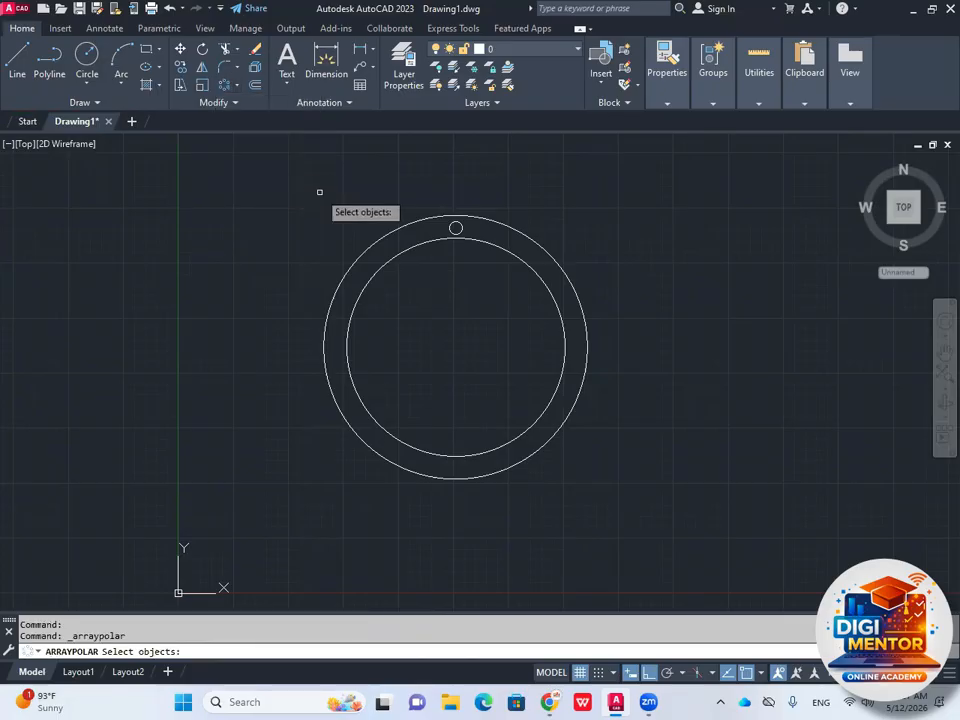
pyautogui.click(422, 190)
pyautogui.click(473, 281)
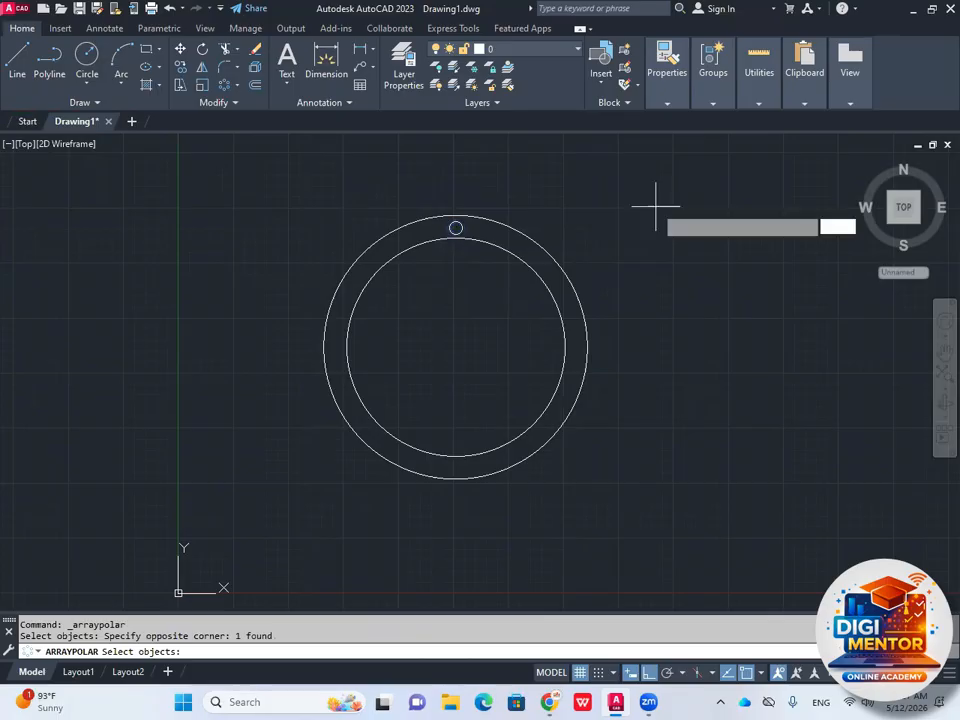
pyautogui.press('Return')
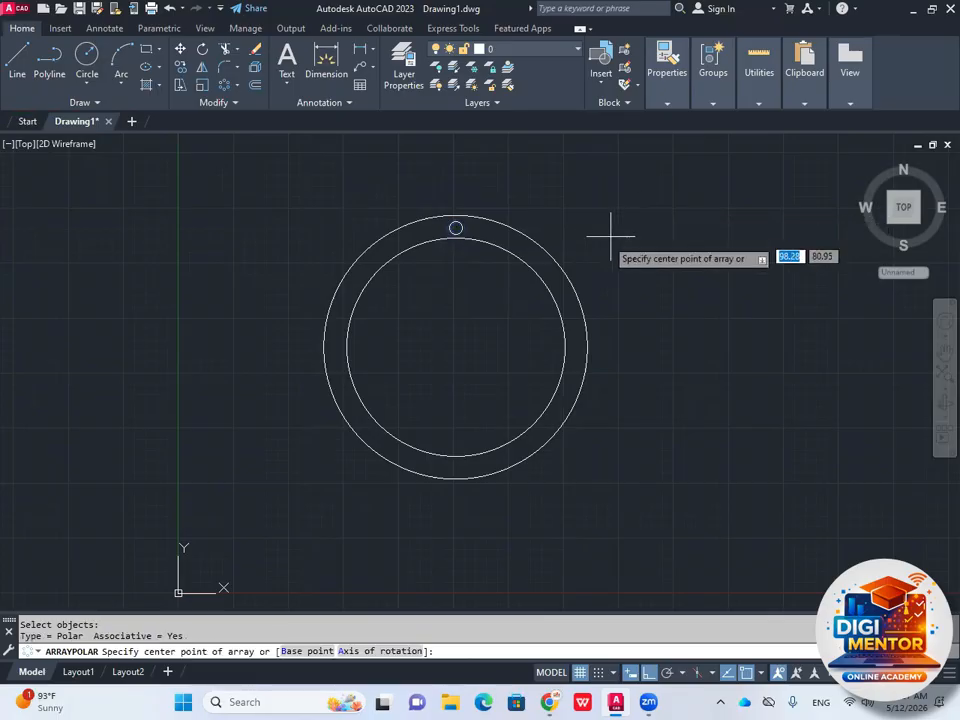
pyautogui.click(455, 347)
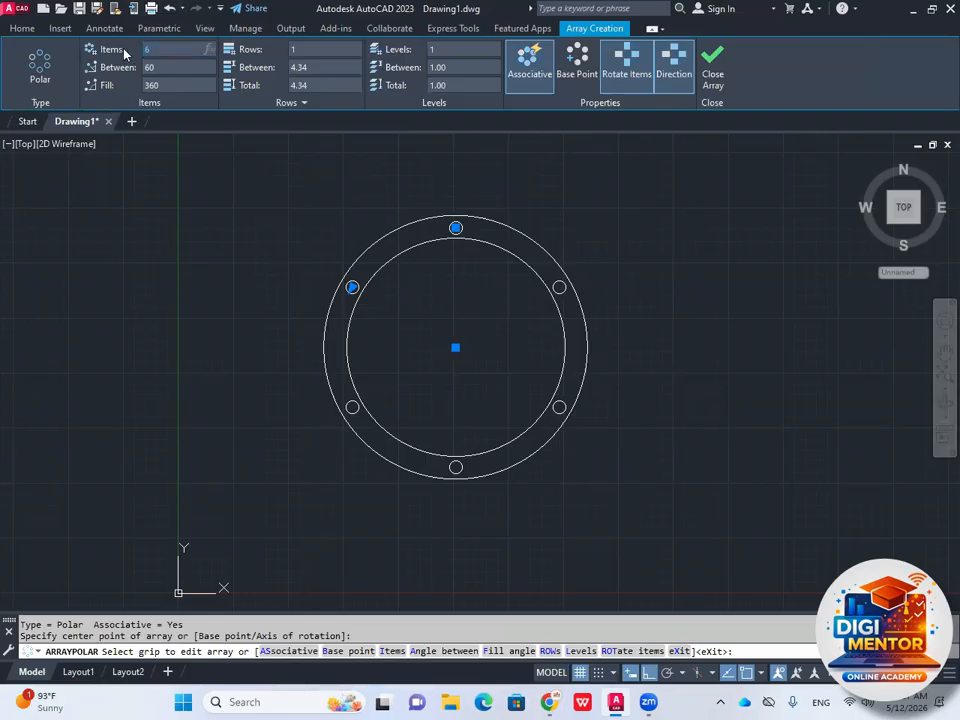
pyautogui.press('Return')
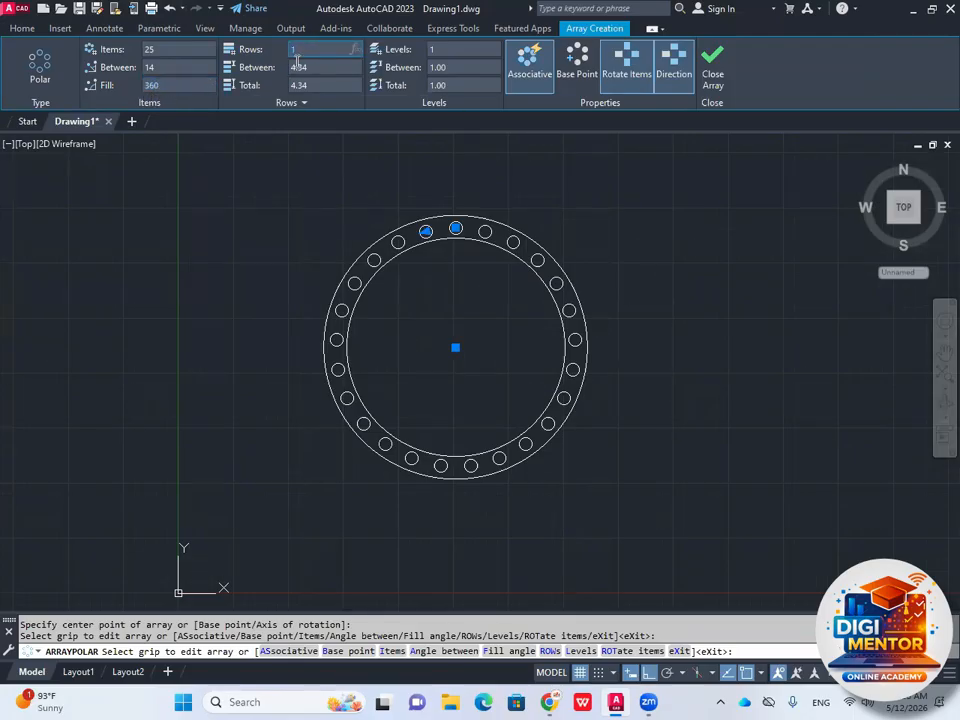
# - Set the polar array to 2 and finally 3 rows, and finish creating it
pyautogui.scroll(4, 470, 252)
pyautogui.scroll(-2, 456, 228)
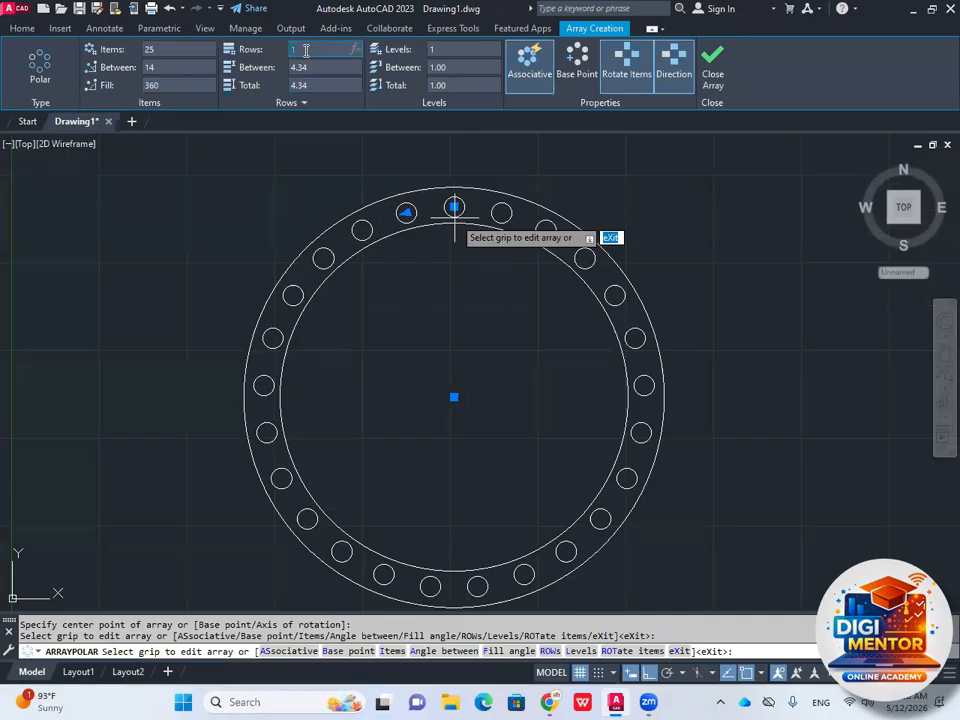
pyautogui.press('Return')
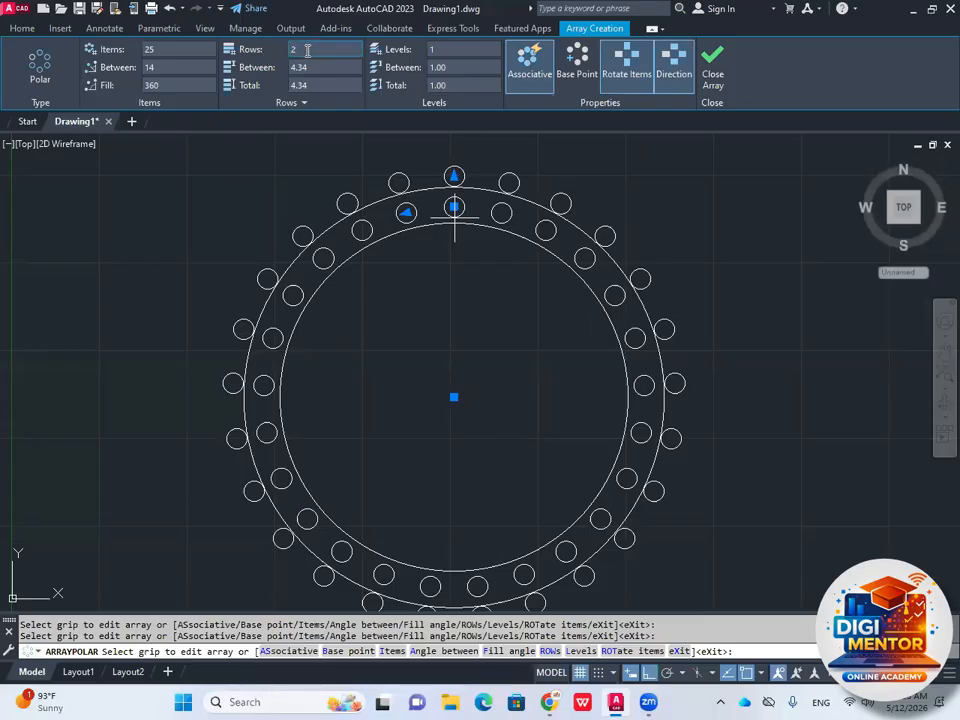
pyautogui.press('Return')
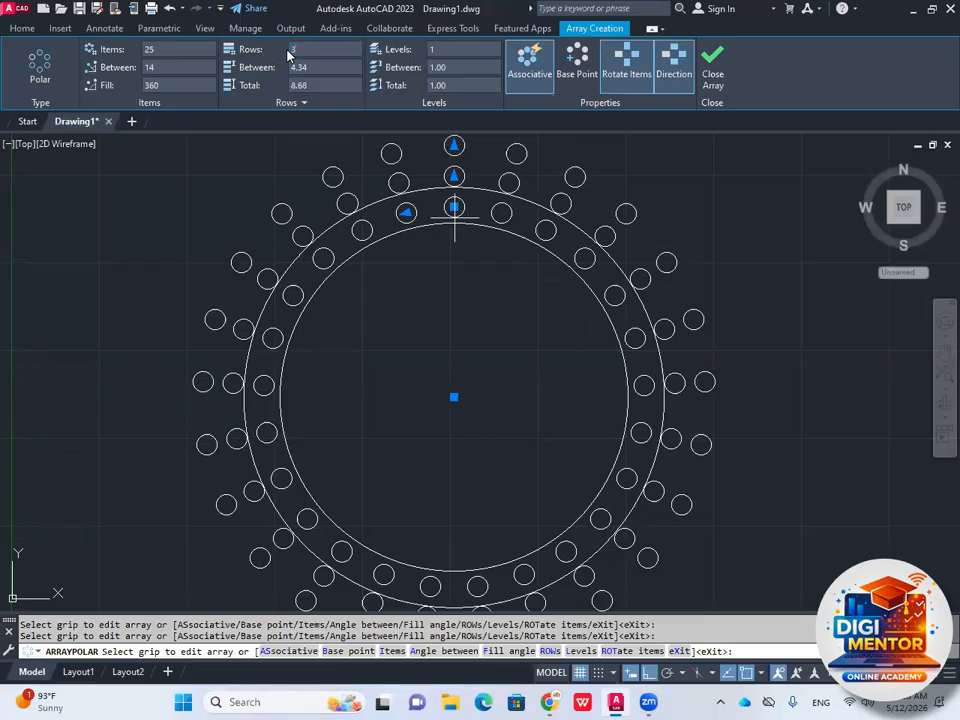
pyautogui.scroll(-5, 620, 235)
pyautogui.scroll(5, 530, 310)
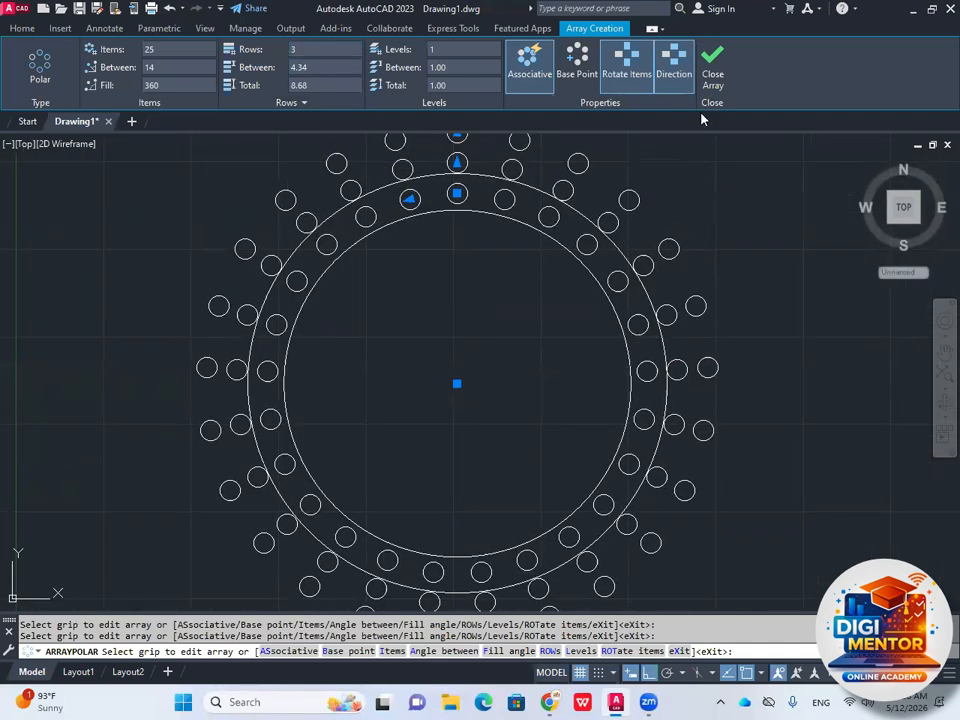
pyautogui.click(712, 78)
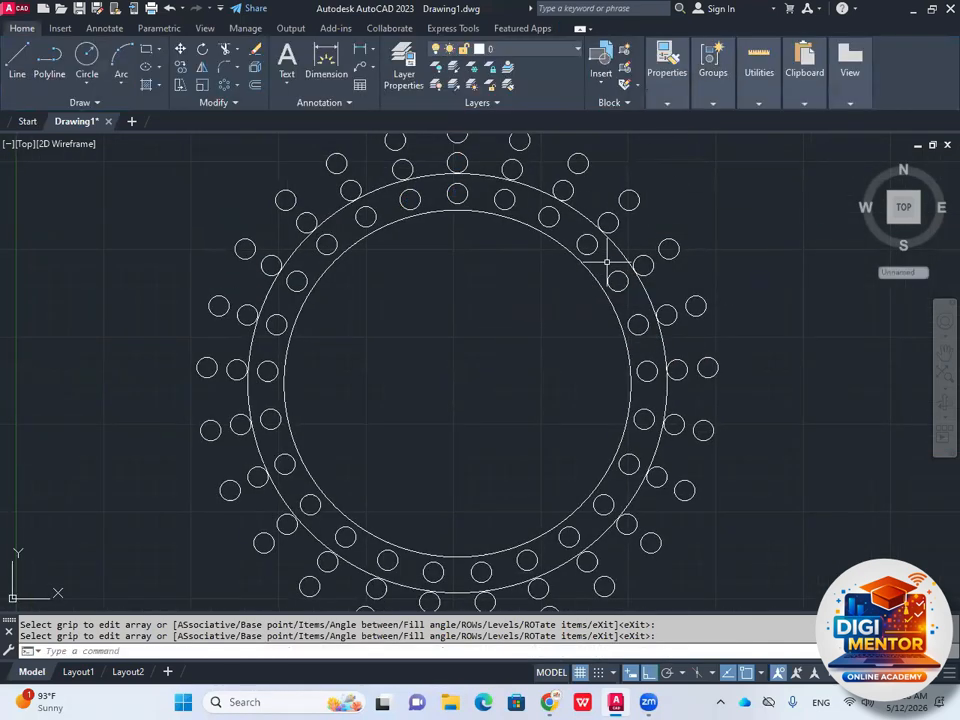
# - Delete the two large concentric circles, leaving only the polar array of small circles
pyautogui.scroll(4, 600, 264)
pyautogui.click(537, 308)
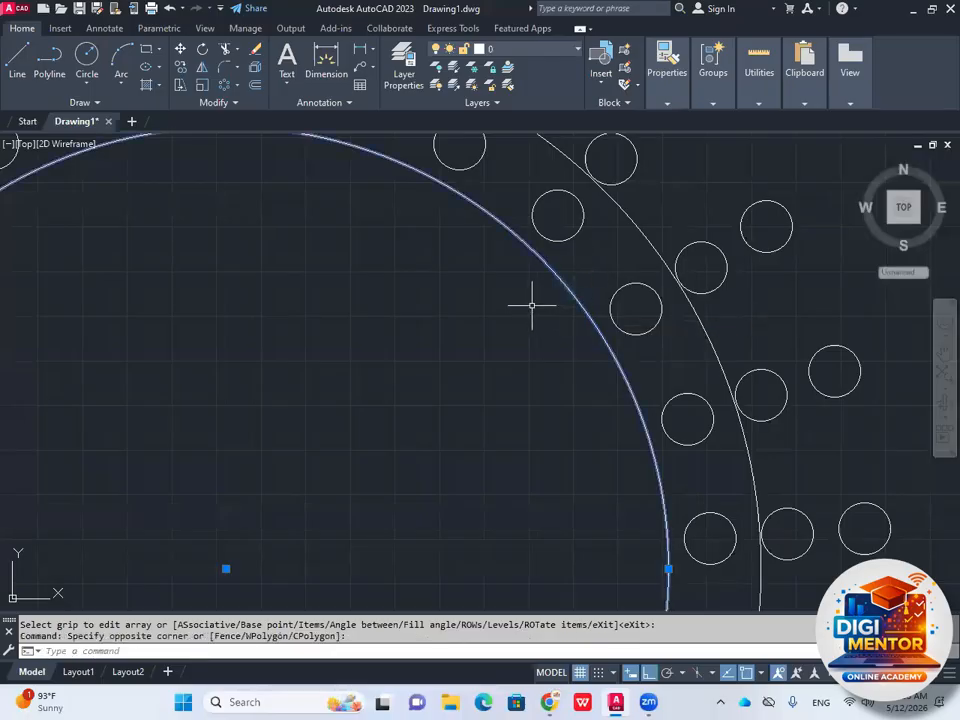
pyautogui.press('Delete')
pyautogui.click(623, 229)
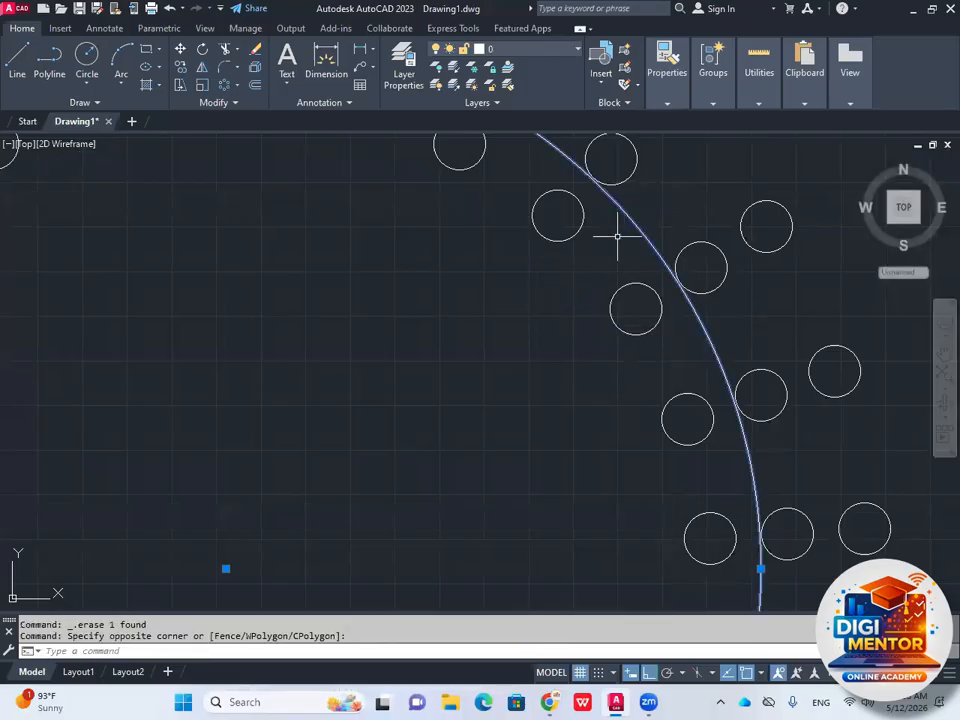
pyautogui.press('Delete')
pyautogui.scroll(-5, 600, 280)
pyautogui.scroll(4, 569, 335)
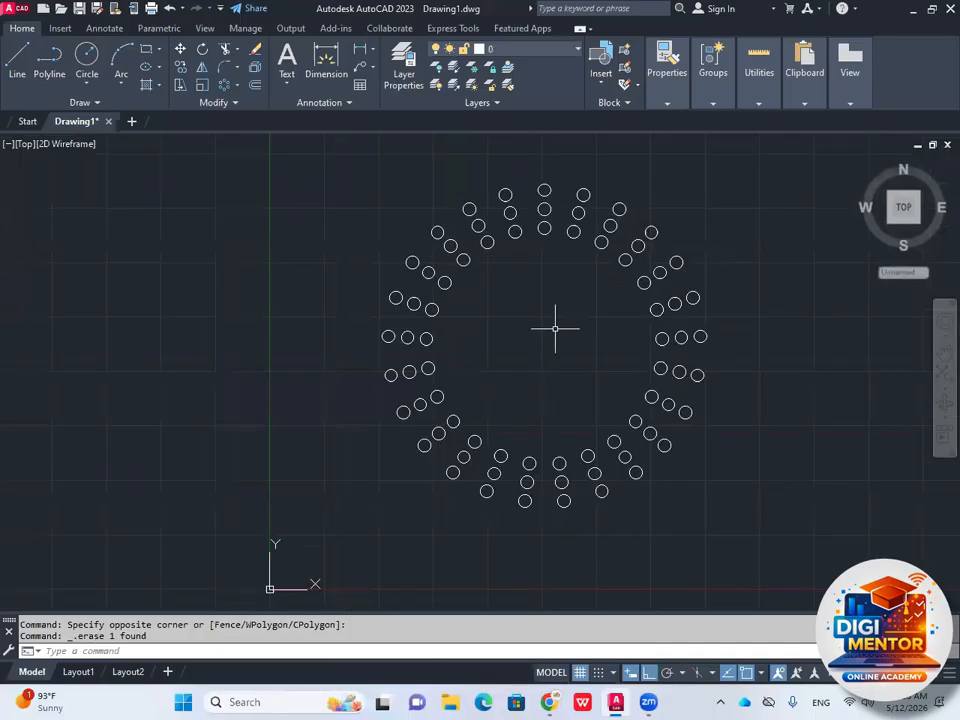
# - Set the distance between the polar array's rows to 3 units
pyautogui.click(739, 255)
pyautogui.click(675, 300)
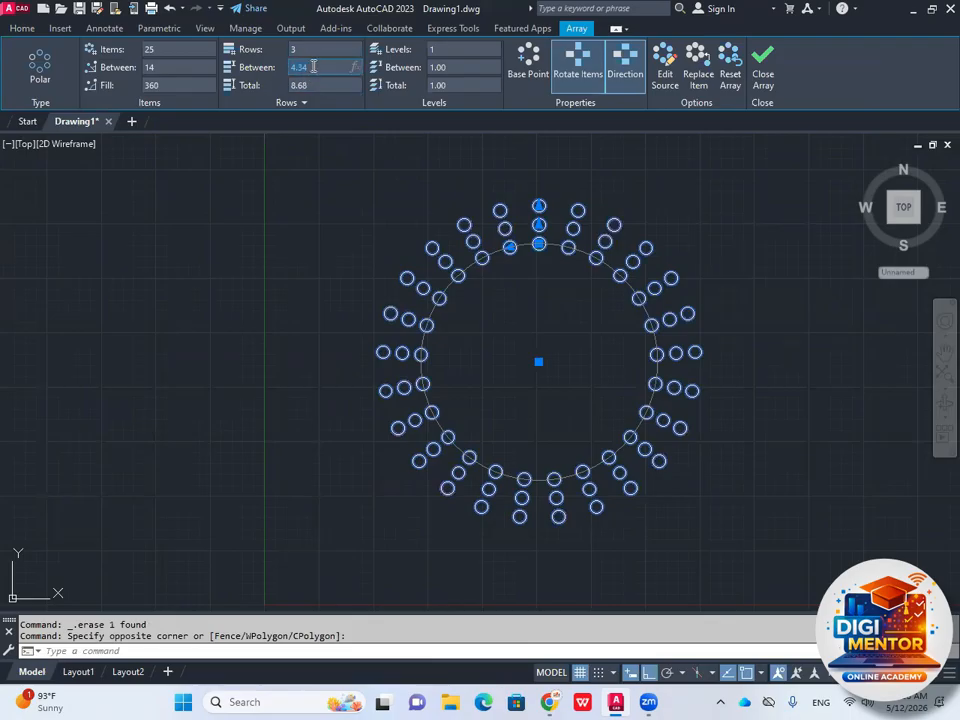
pyautogui.press('Return')
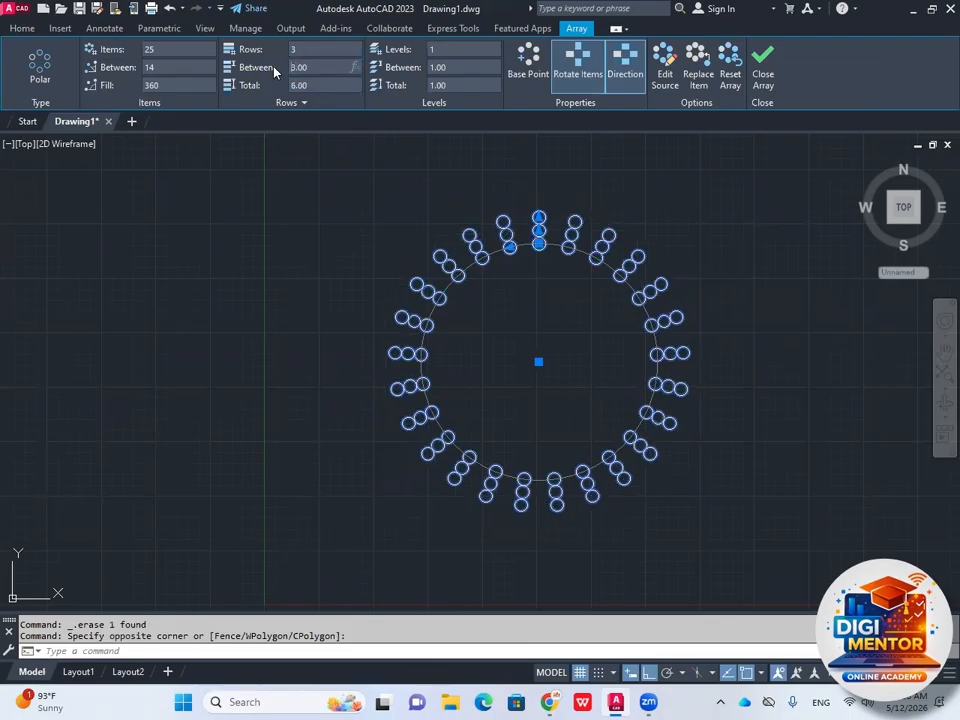
pyautogui.scroll(4, 386, 168)
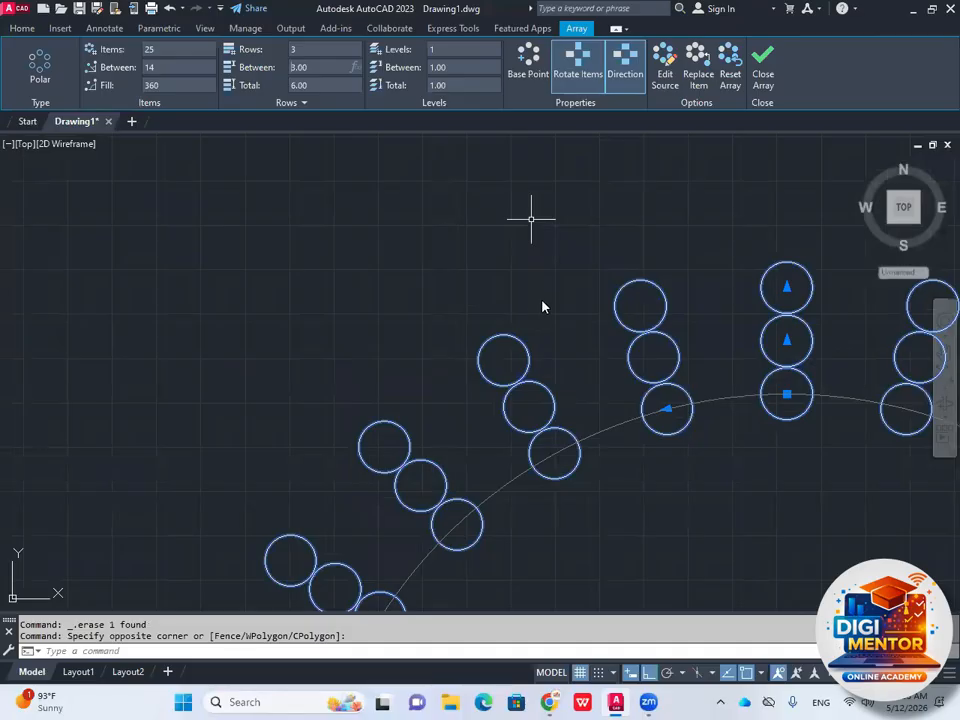
# - Try 10 rows in the polar array and reduce it to a single row
pyautogui.scroll(-4, 531, 216)
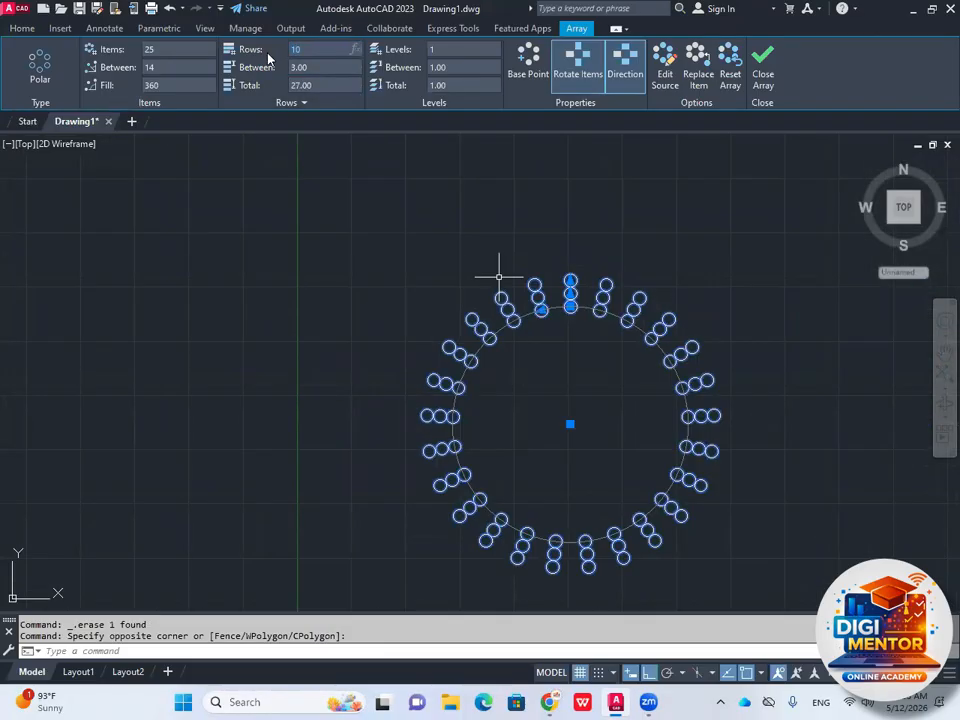
pyautogui.scroll(-2, 546, 245)
pyautogui.moveTo(554, 261); pyautogui.dragTo(472, 280, button='middle')
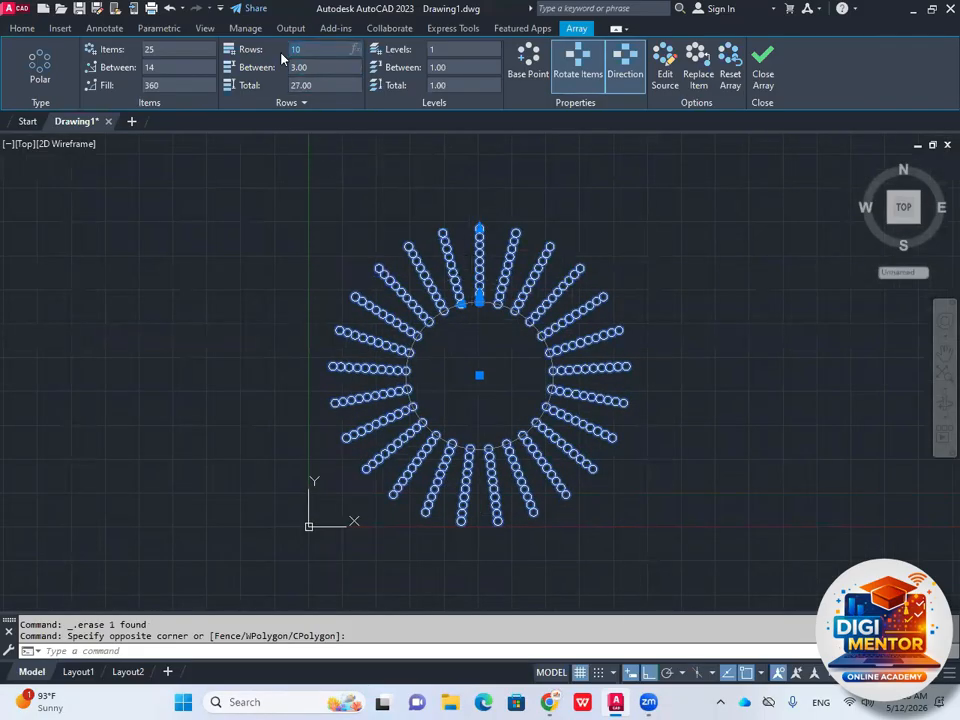
pyautogui.press('Return')
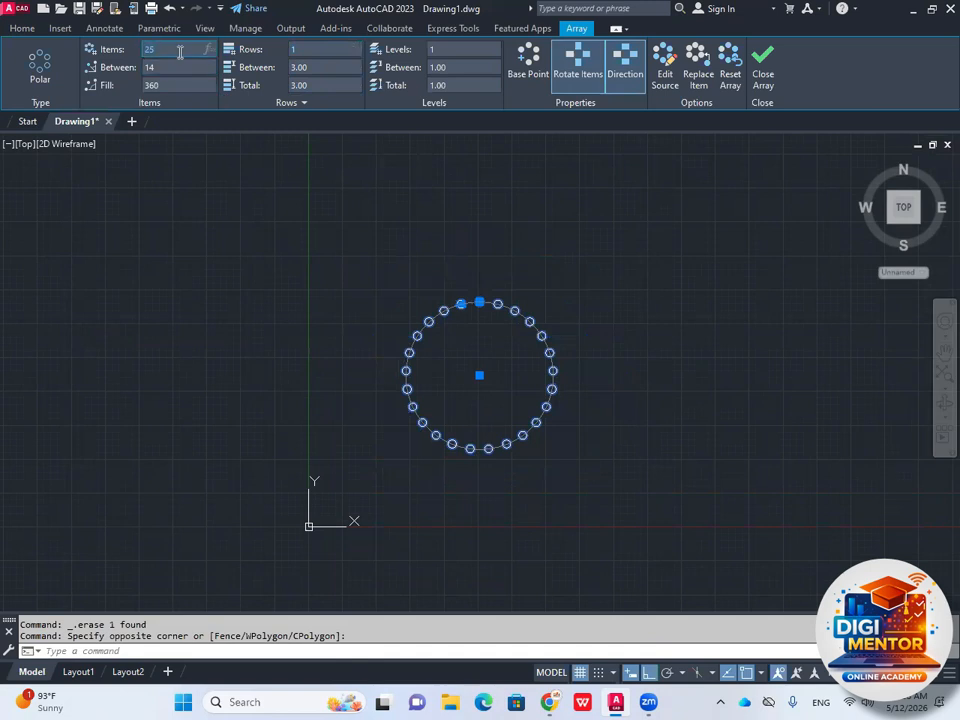
# - Set the polar array to 6 levels and inspect the stacked circles in the 3D home view
pyautogui.click(454, 50)
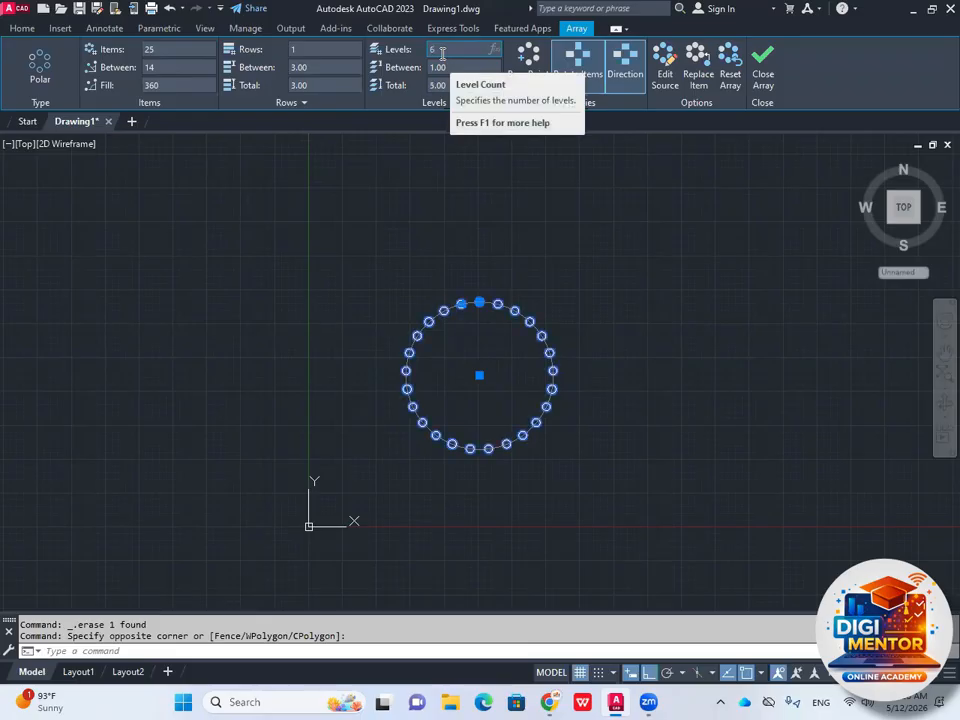
pyautogui.write('6')
pyautogui.click(860, 162)
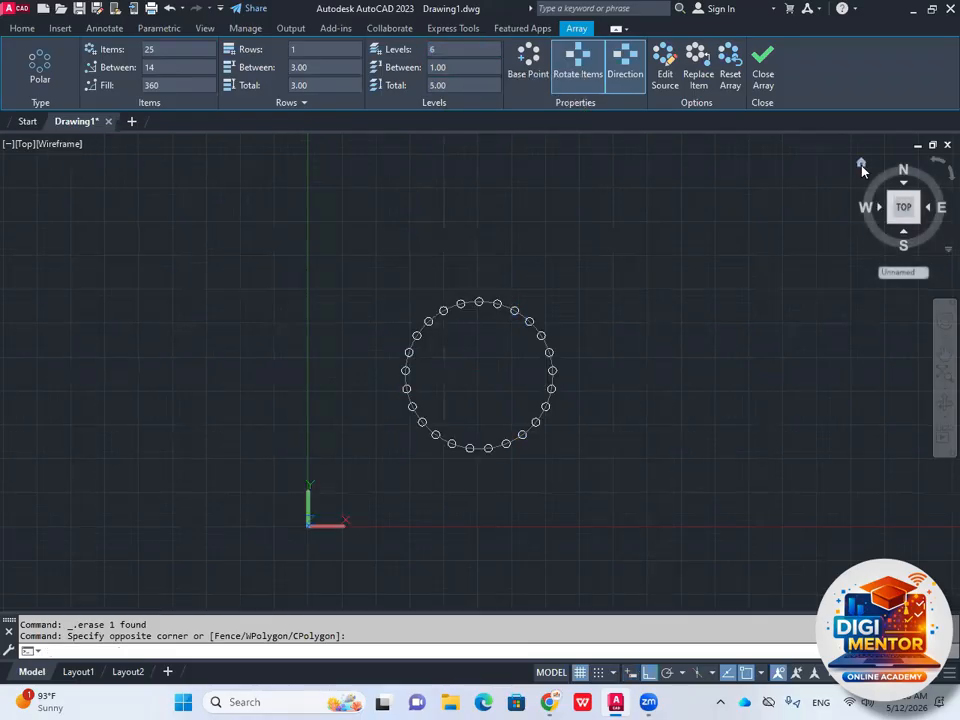
pyautogui.scroll(5, 447, 458)
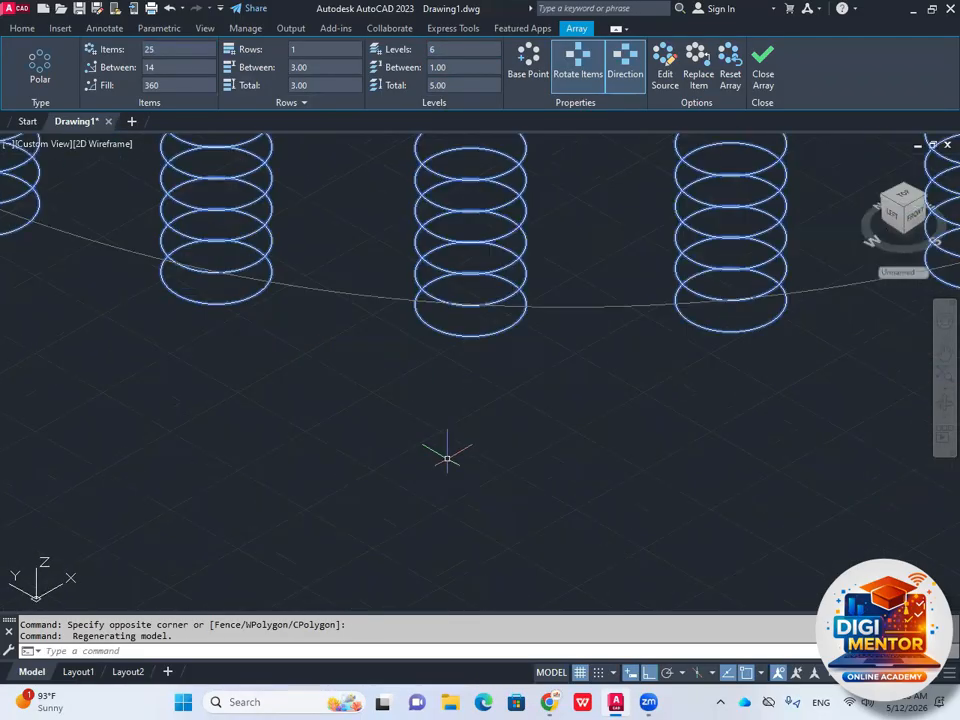
pyautogui.scroll(-8, 447, 458)
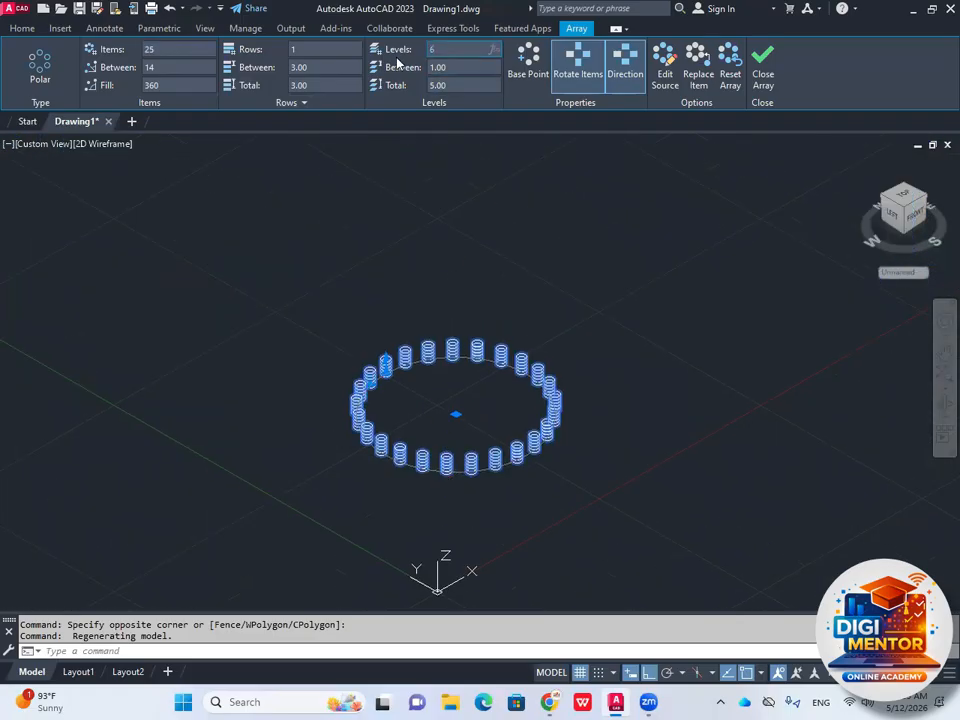
# - Reset the polar array to 1 level and restore the Top view
pyautogui.write('1')
pyautogui.press('Return')
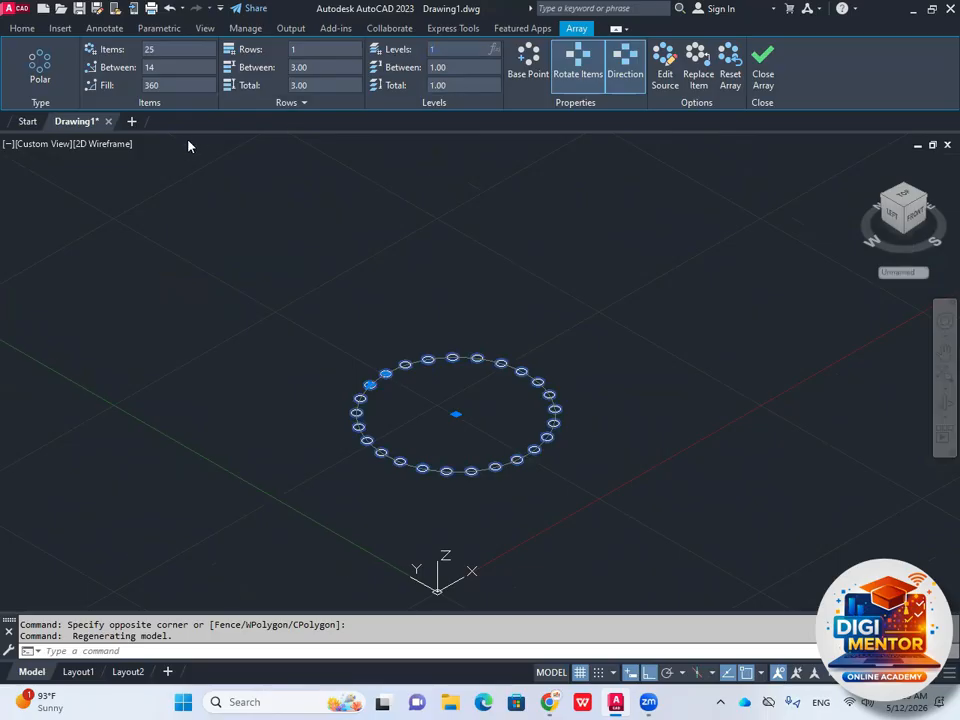
pyautogui.click(46, 150)
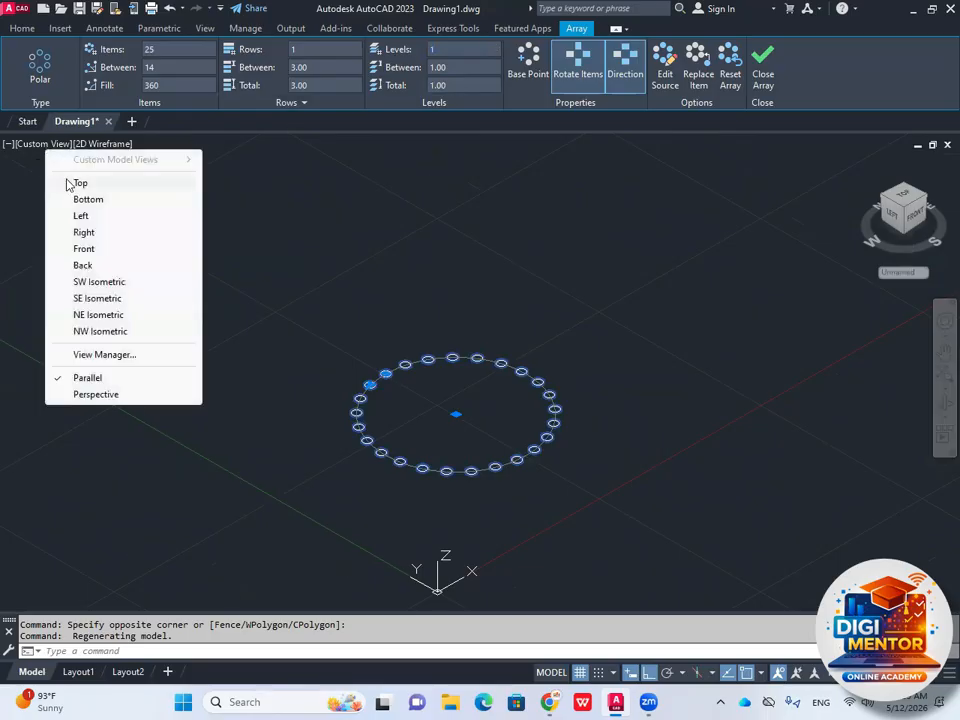
pyautogui.click(70, 183)
pyautogui.scroll(-4, 423, 246)
# - Delete the whole polar array of small circles
pyautogui.click(587, 254)
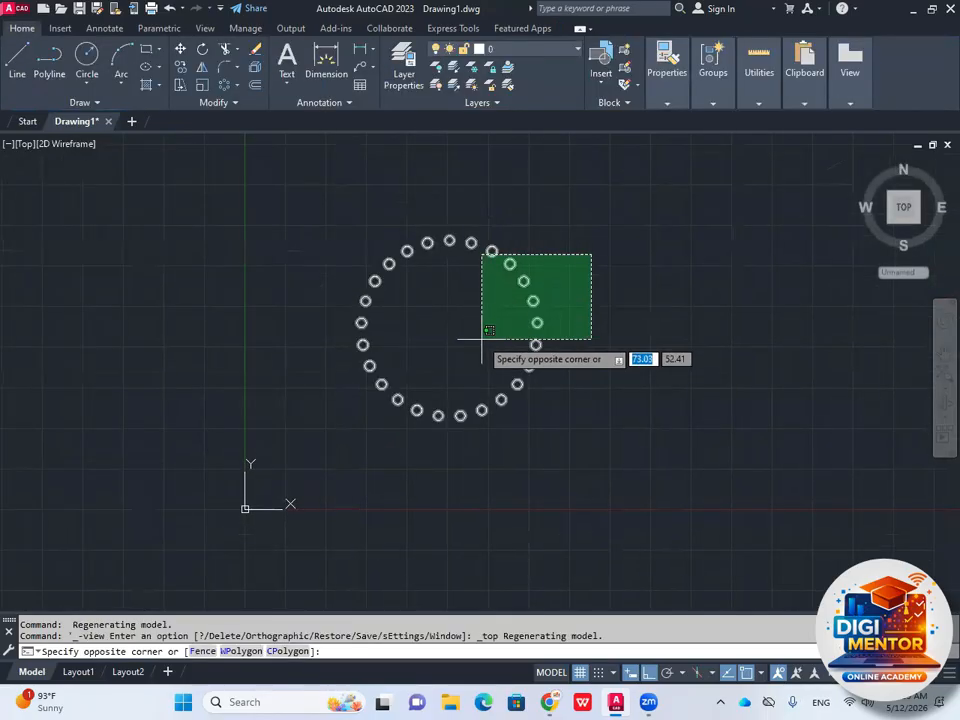
pyautogui.click(479, 336)
pyautogui.press('Delete')
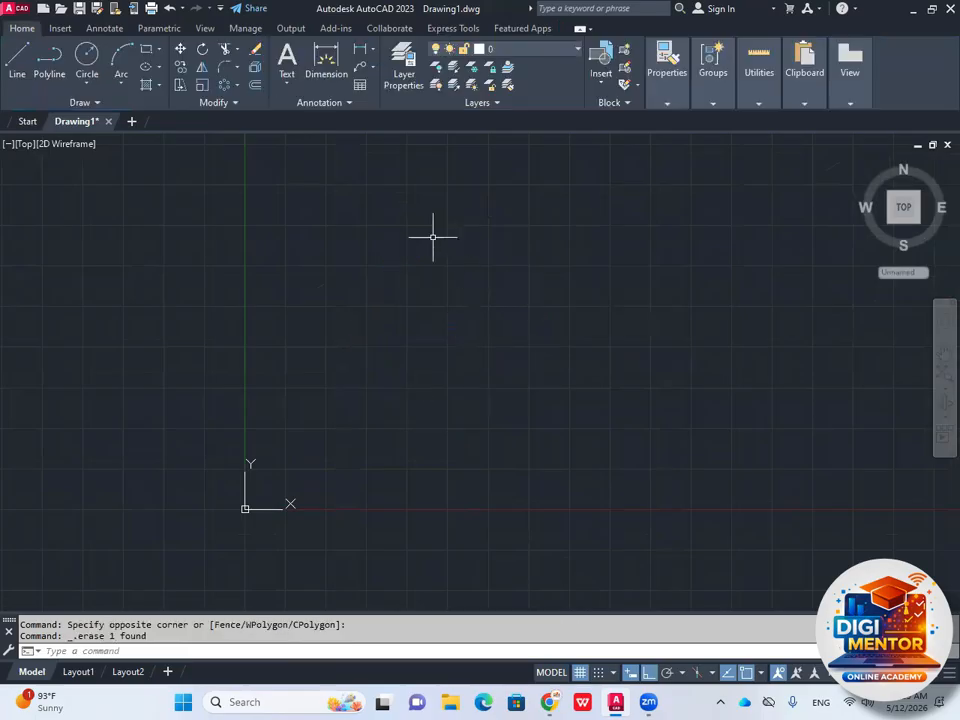
# - Draw a circle with a radius of about 48.3 in the empty drawing area
pyautogui.click(98, 74)
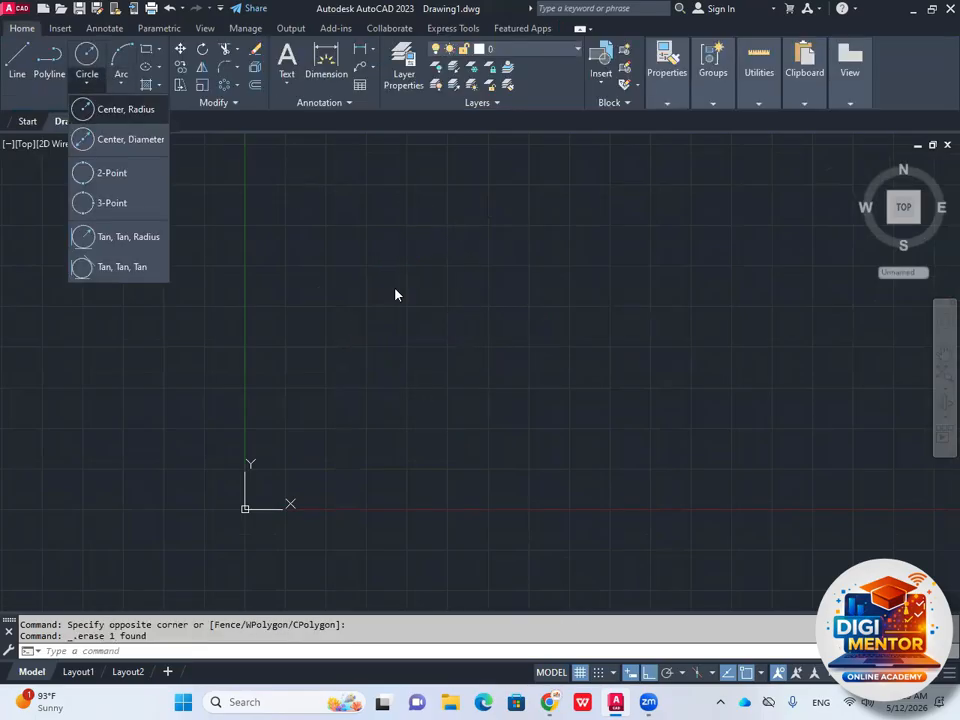
pyautogui.click(80, 107)
pyautogui.click(491, 317)
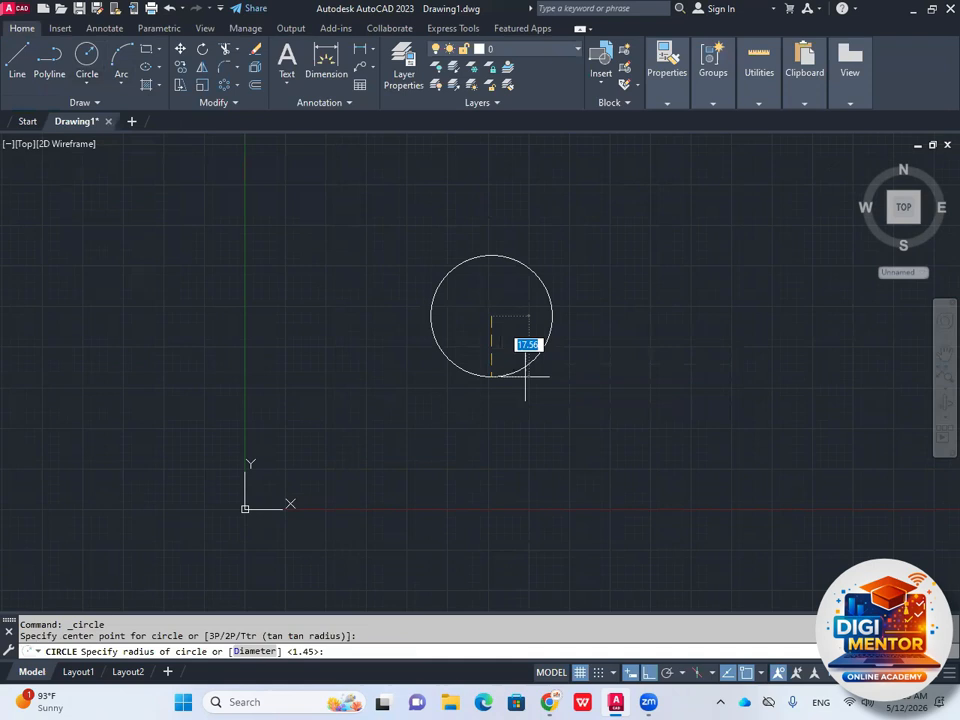
pyautogui.click(596, 473)
pyautogui.moveTo(538, 372); pyautogui.dragTo(523, 432, button='middle')
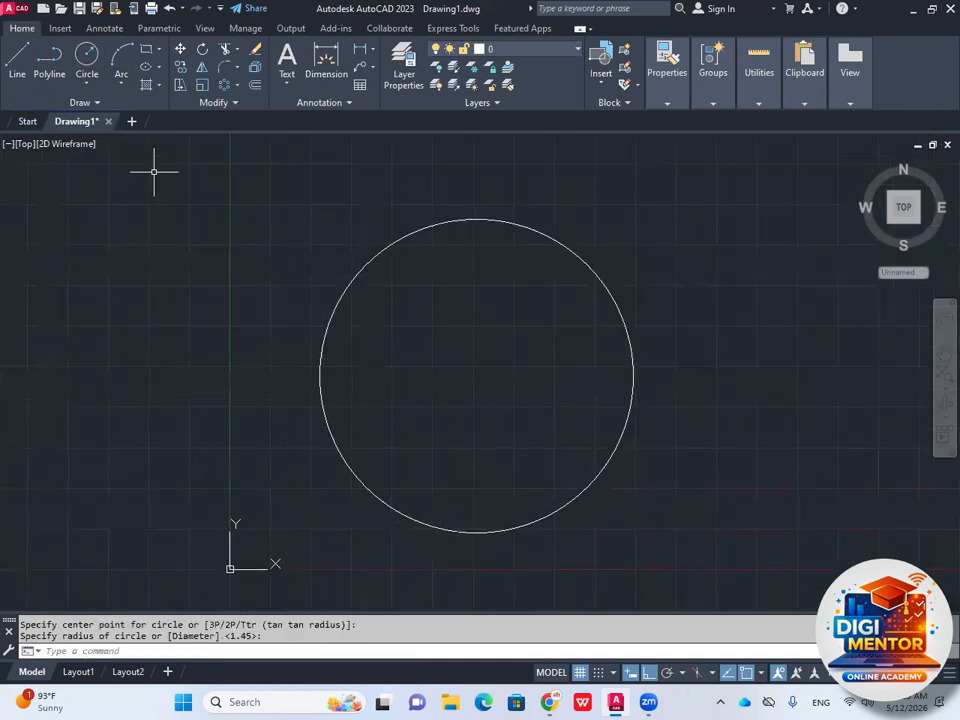
# - Draw a smaller circle inside the first one, sharing its center point
pyautogui.click(82, 66)
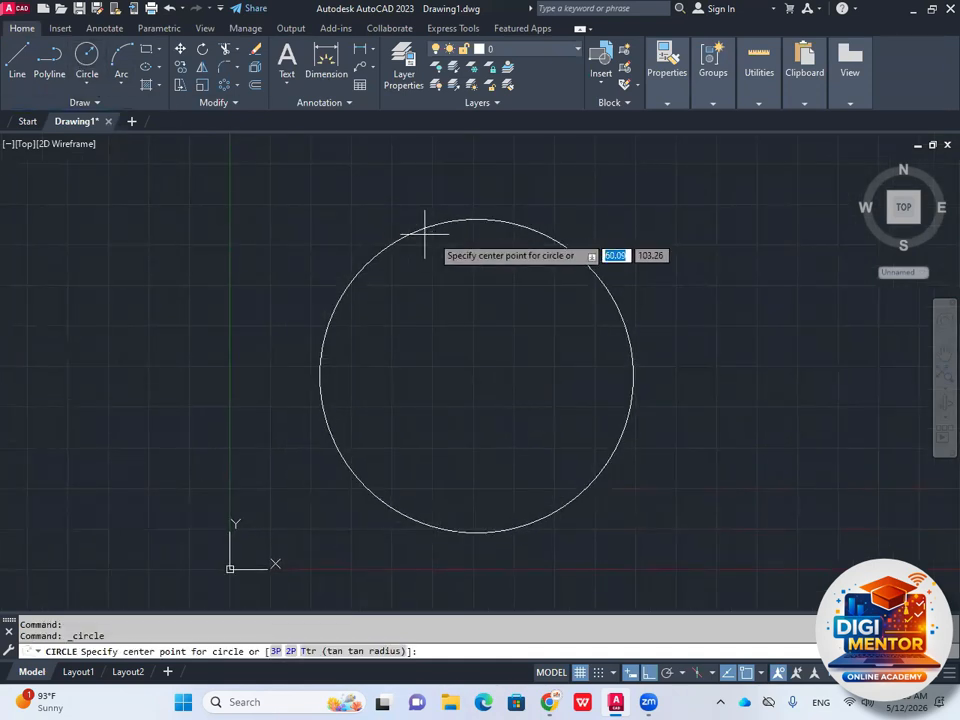
pyautogui.click(476, 376)
pyautogui.click(586, 435)
pyautogui.moveTo(495, 326); pyautogui.dragTo(496, 360, button='middle')
pyautogui.scroll(2, 467, 313)
pyautogui.moveTo(467, 313); pyautogui.dragTo(447, 255, button='middle')
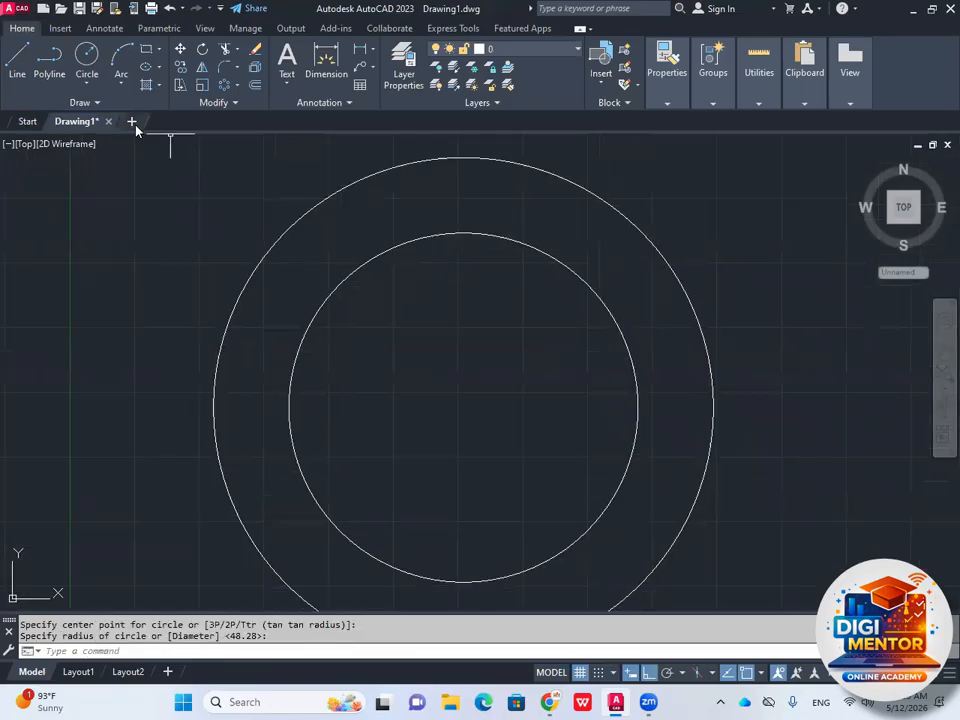
# - Draw a vertical line joining the top quadrant of the inner circle to the top quadrant of the outer circle
pyautogui.click(17, 62)
pyautogui.click(463, 233)
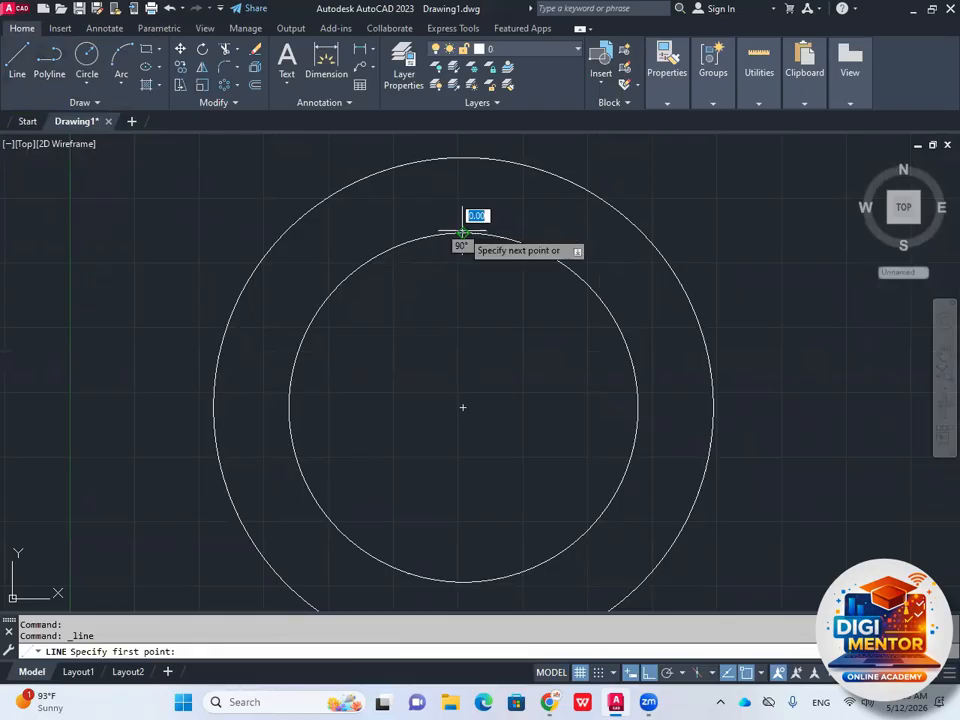
pyautogui.click(461, 158)
pyautogui.press('Return')
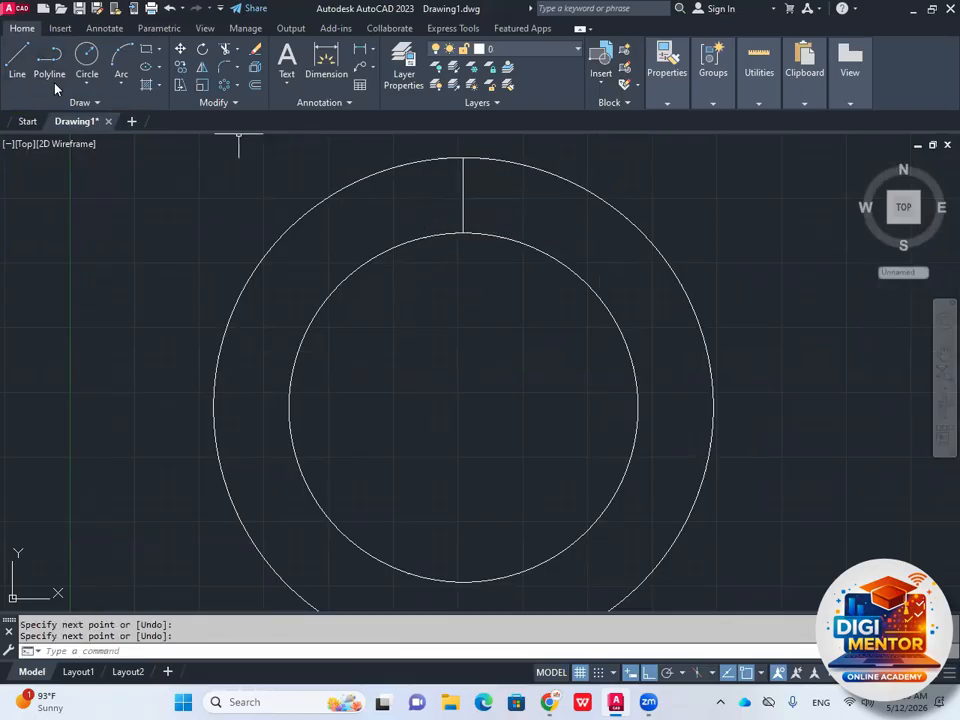
# - Draw a short horizontal helper line to the right from the midpoint of the vertical line
pyautogui.click(17, 62)
pyautogui.scroll(2, 451, 214)
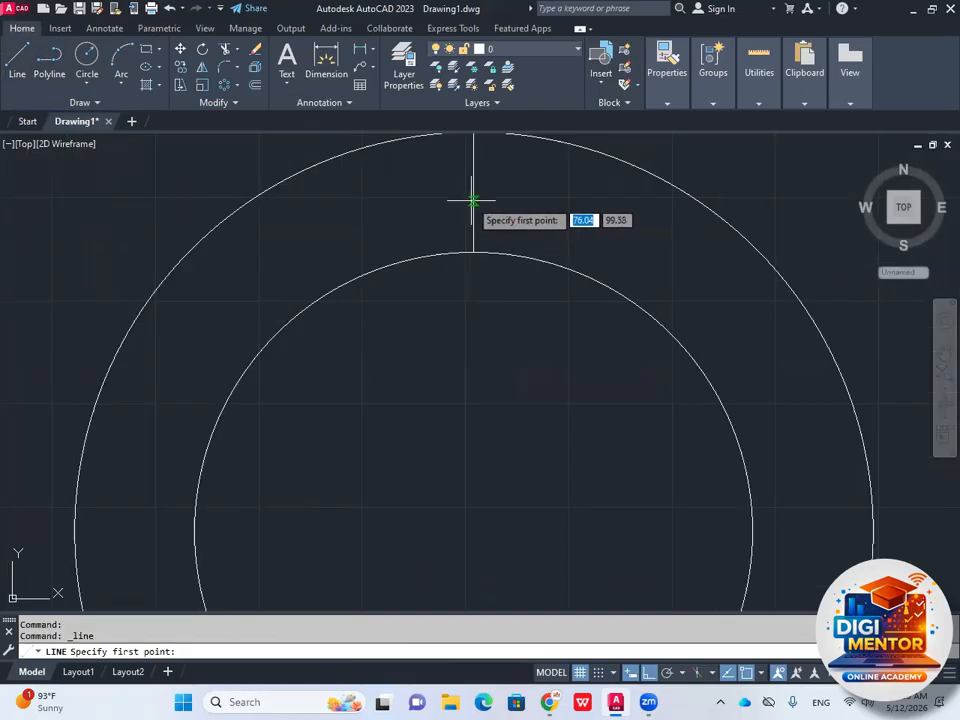
pyautogui.click(473, 193)
pyautogui.click(499, 192)
pyautogui.press('Return')
pyautogui.moveTo(400, 185); pyautogui.dragTo(391, 250, button='middle')
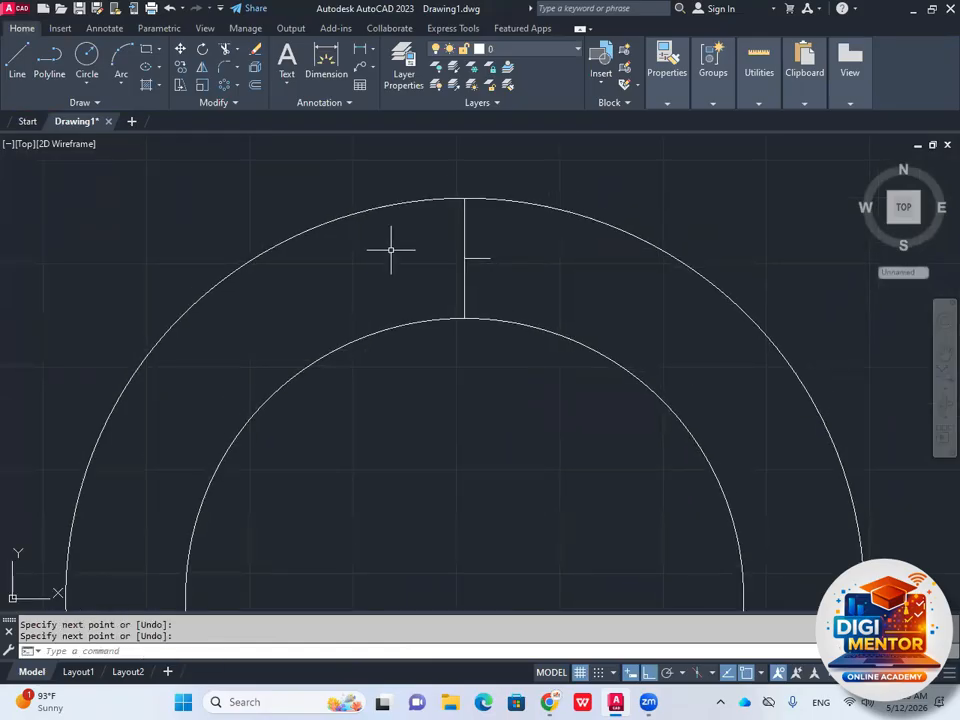
# - Connect both ends of the vertical line through the helper line's outer tip with two slanted lines, and erase the helper line
pyautogui.click(20, 62)
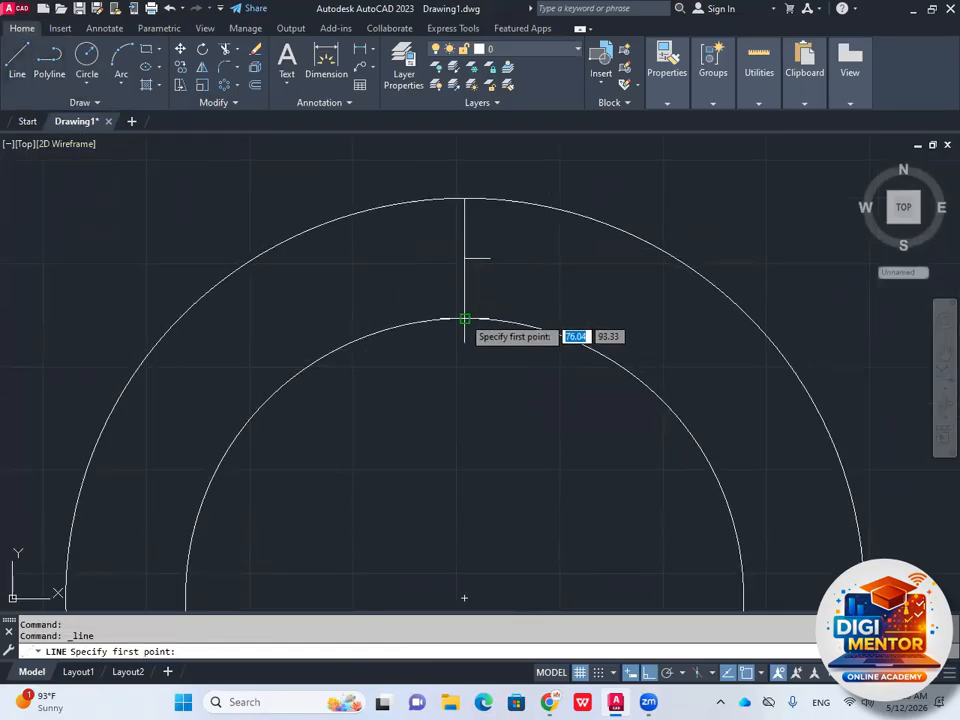
pyautogui.click(464, 319)
pyautogui.click(490, 258)
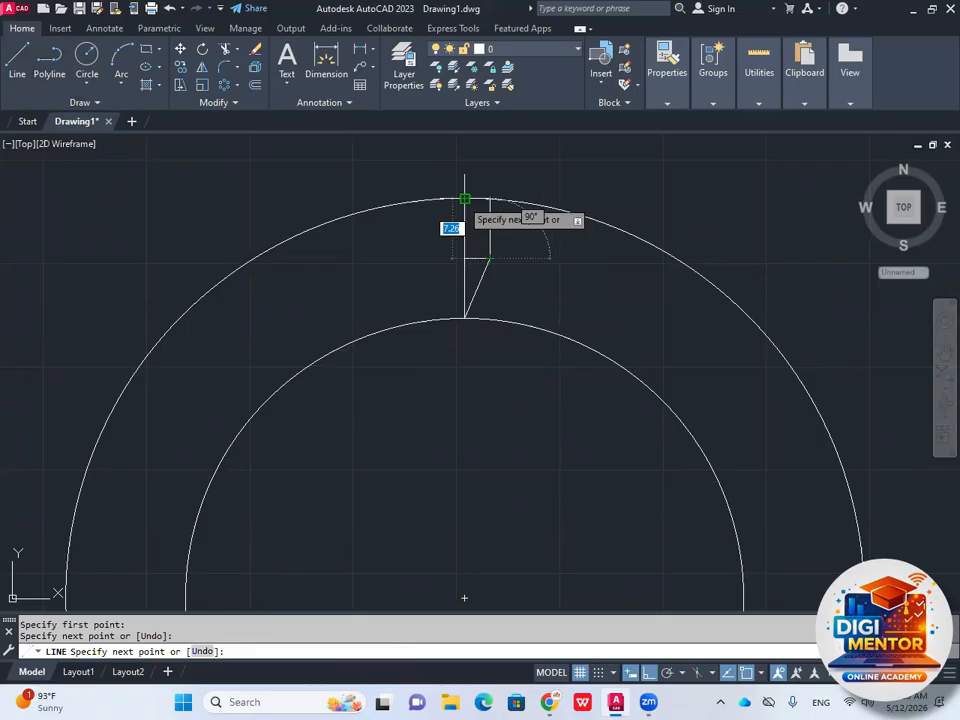
pyautogui.click(464, 198)
pyautogui.press('Escape')
pyautogui.click(474, 258)
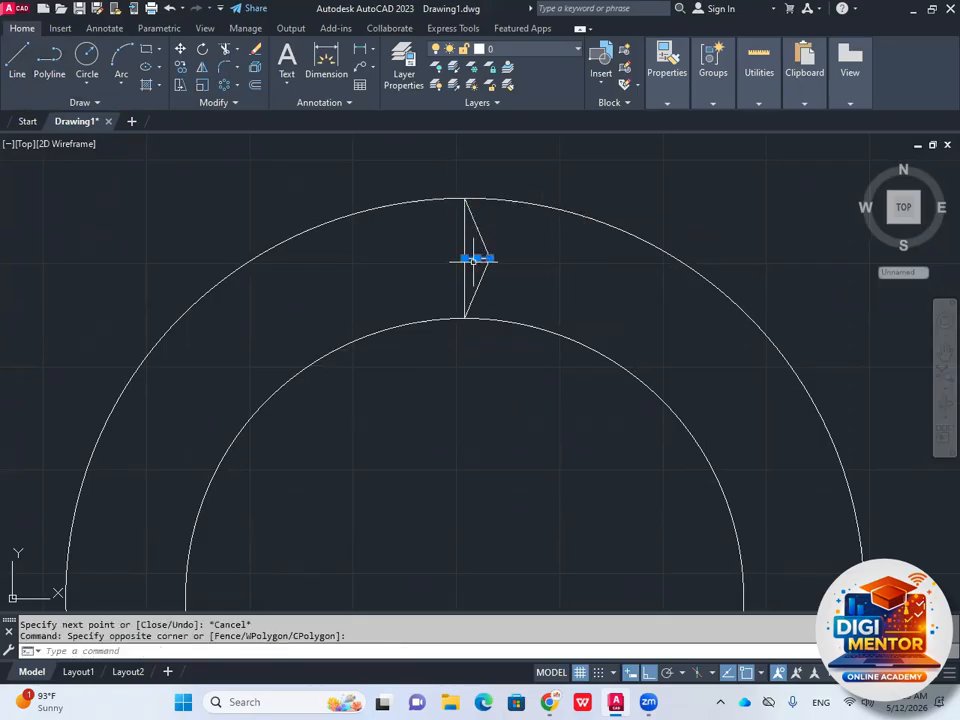
pyautogui.press('Delete')
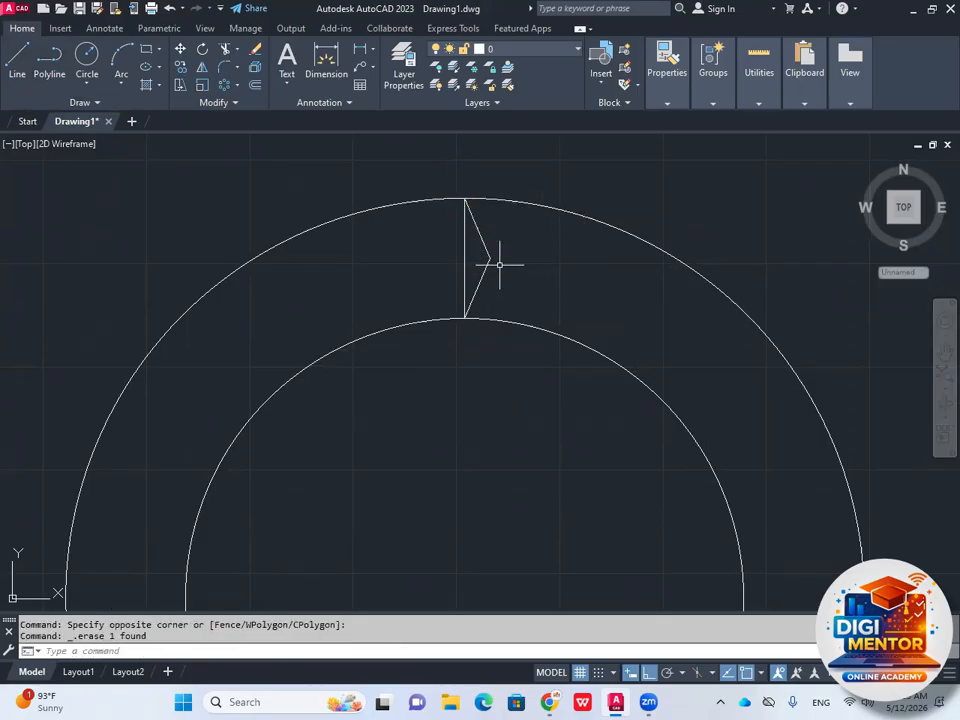
# - Mirror the two slanted lines about the vertical line to form a diamond, keeping the source objects
pyautogui.click(201, 69)
pyautogui.click(495, 236)
pyautogui.click(478, 270)
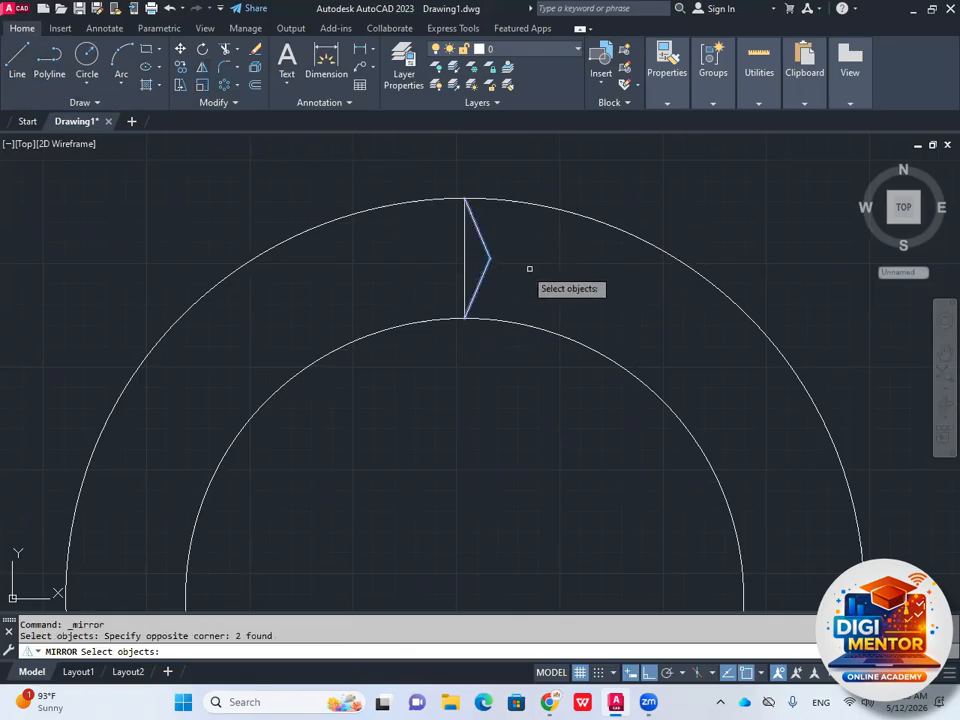
pyautogui.press('Return')
pyautogui.click(464, 200)
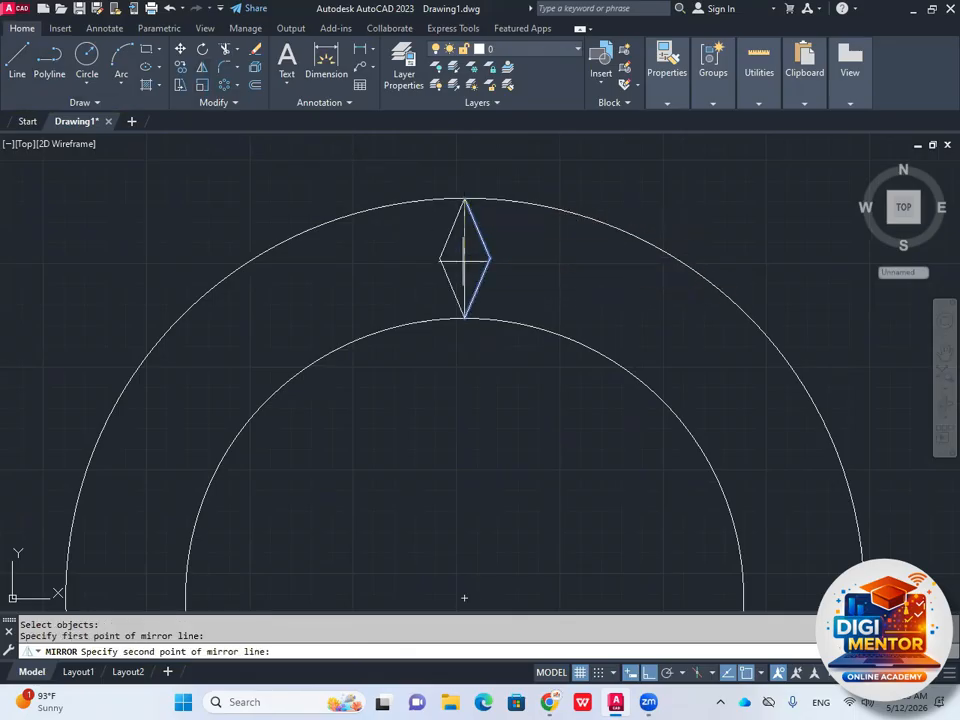
pyautogui.click(464, 318)
pyautogui.press('Return')
pyautogui.scroll(4, 466, 320)
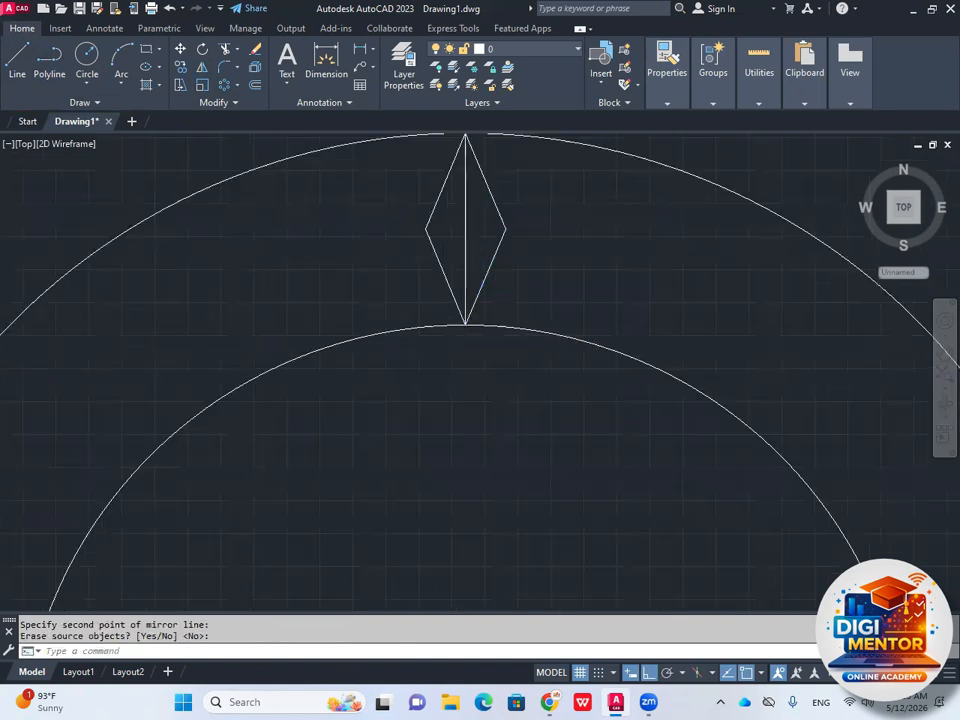
pyautogui.click(476, 244)
pyautogui.press('Escape')
pyautogui.moveTo(504, 264); pyautogui.dragTo(504, 368, button='middle')
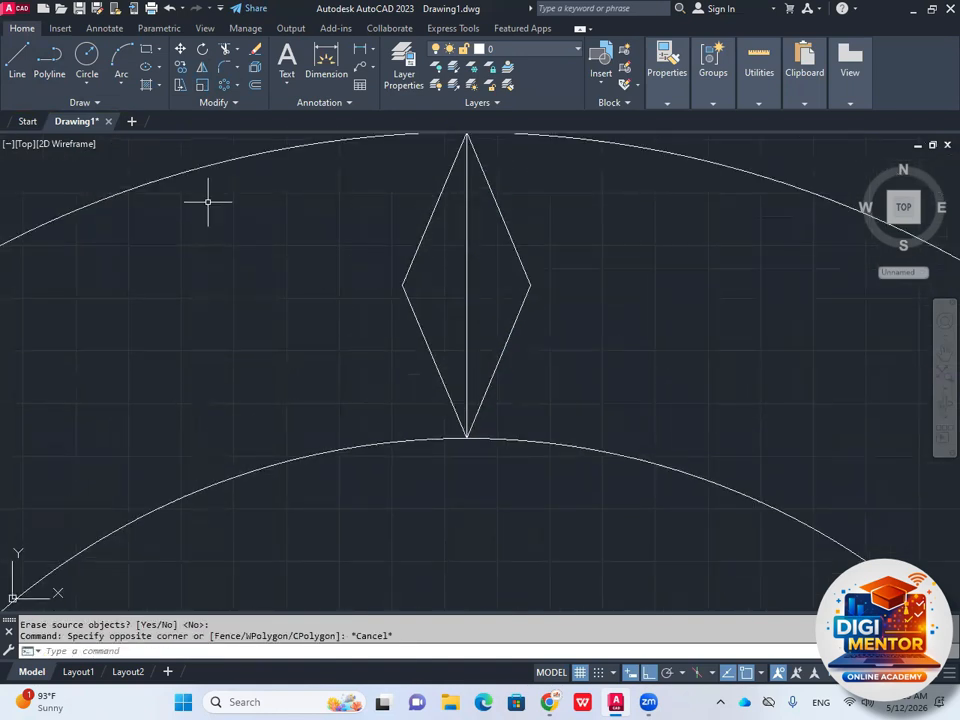
# - Draw a circle of about 1.58 radius at the diamond's center and erase the vertical line through it
pyautogui.click(85, 66)
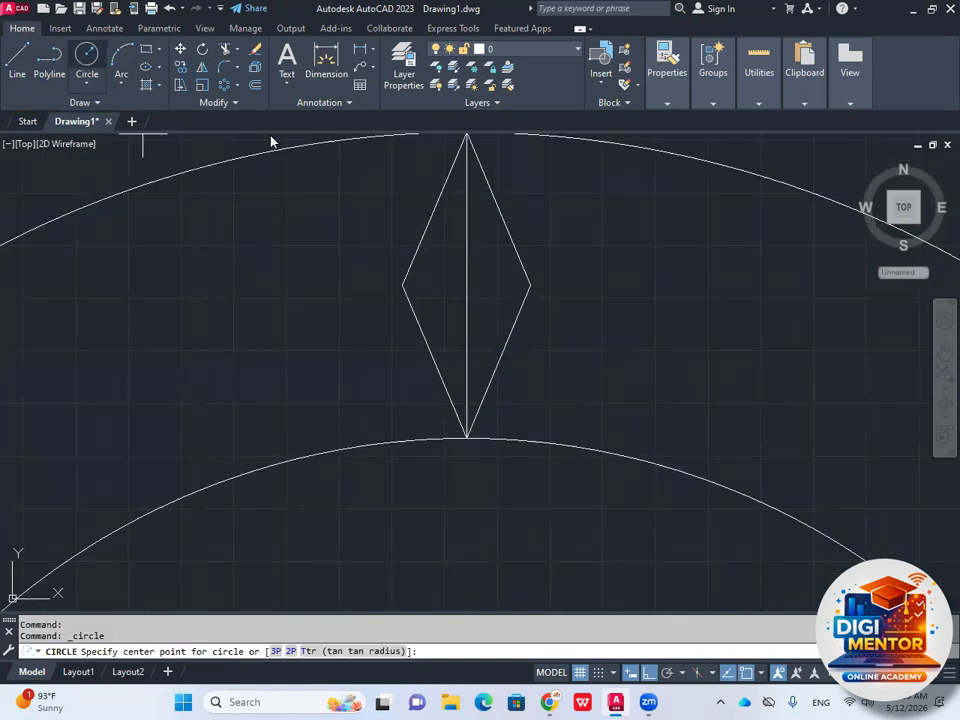
pyautogui.click(466, 286)
pyautogui.click(499, 315)
pyautogui.click(465, 340)
pyautogui.press('Delete')
pyautogui.scroll(-6, 480, 300)
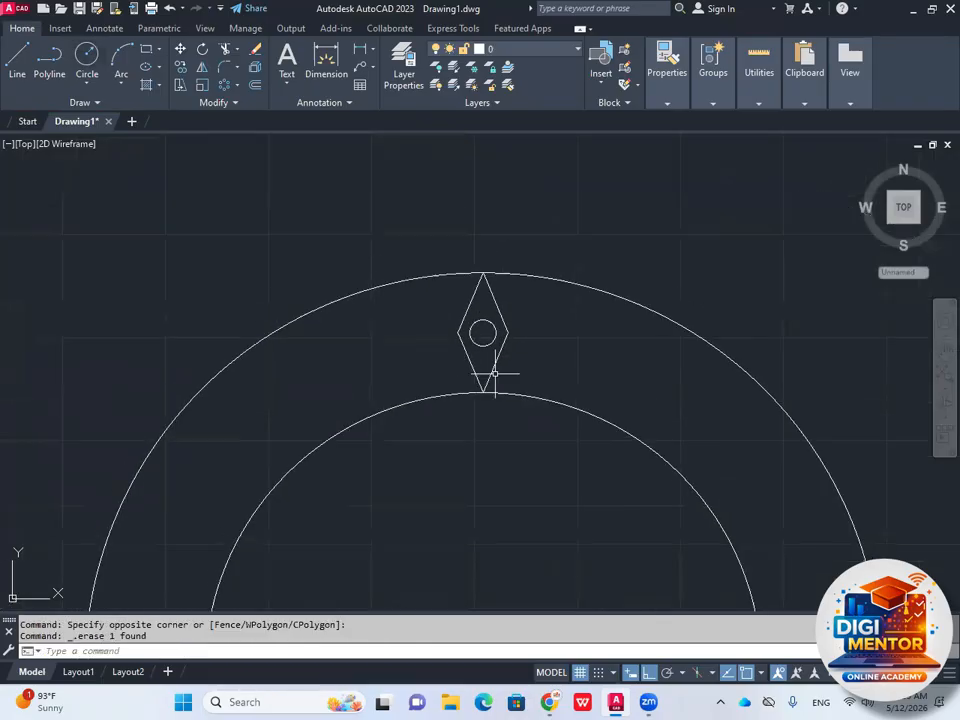
# - Draw a smaller circle just outside the diamond's left corner, level with the circle at its center
pyautogui.scroll(4, 470, 325)
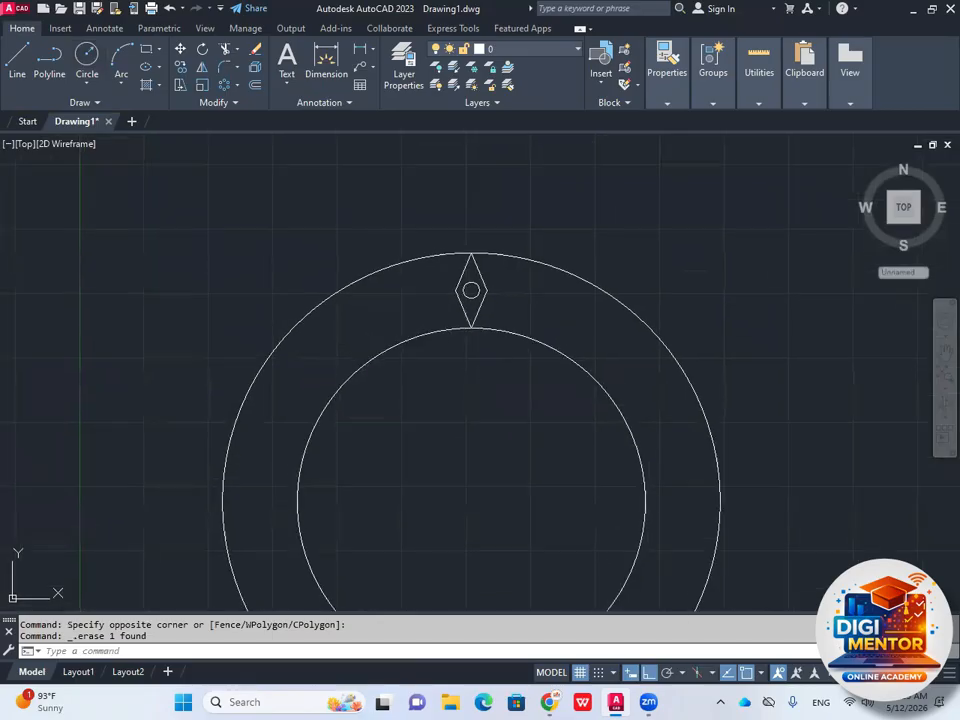
pyautogui.moveTo(458, 329); pyautogui.dragTo(458, 351, button='middle')
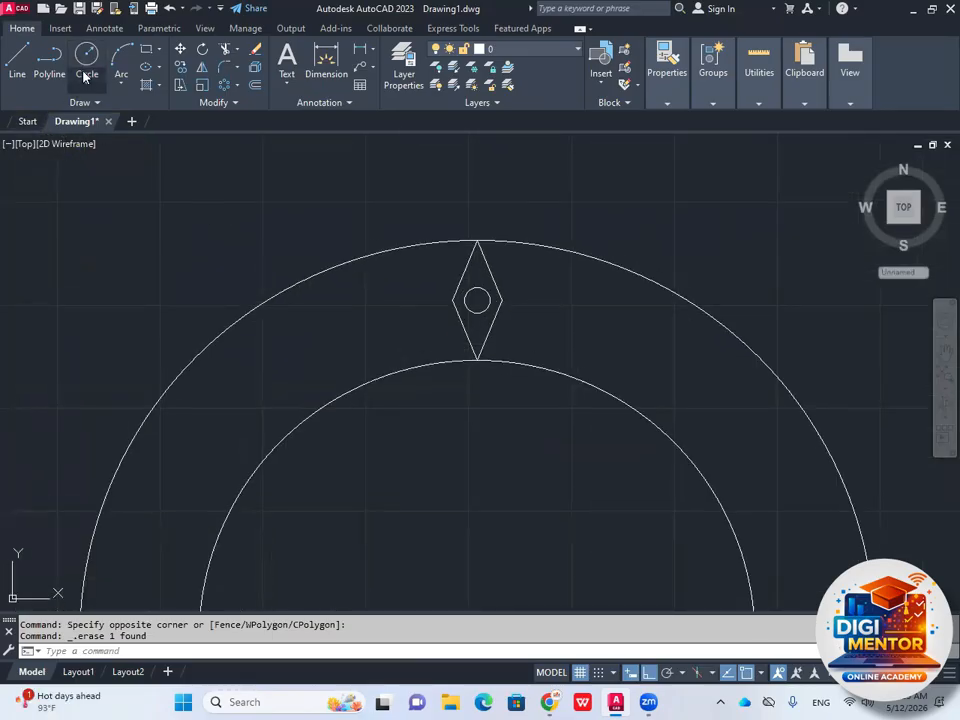
pyautogui.click(86, 79)
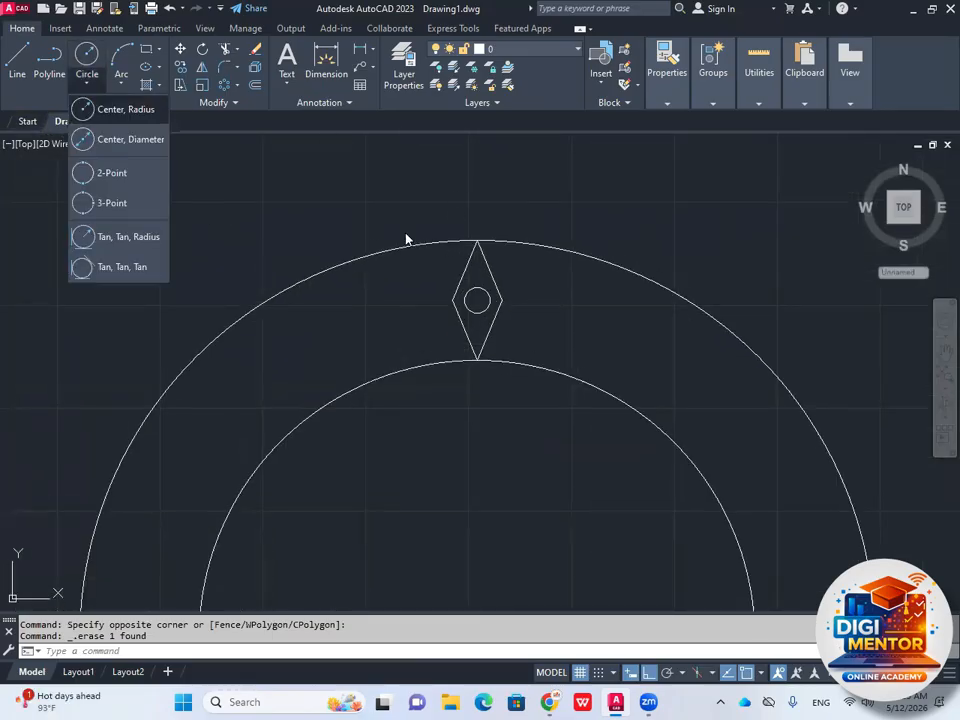
pyautogui.click(80, 110)
pyautogui.scroll(8, 421, 337)
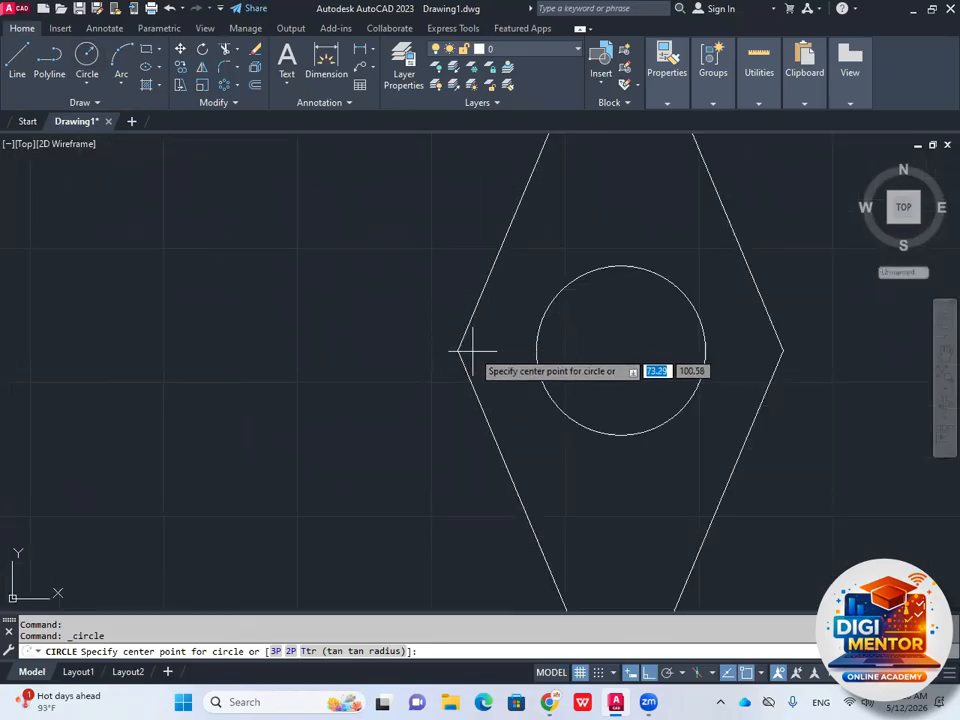
pyautogui.click(405, 350)
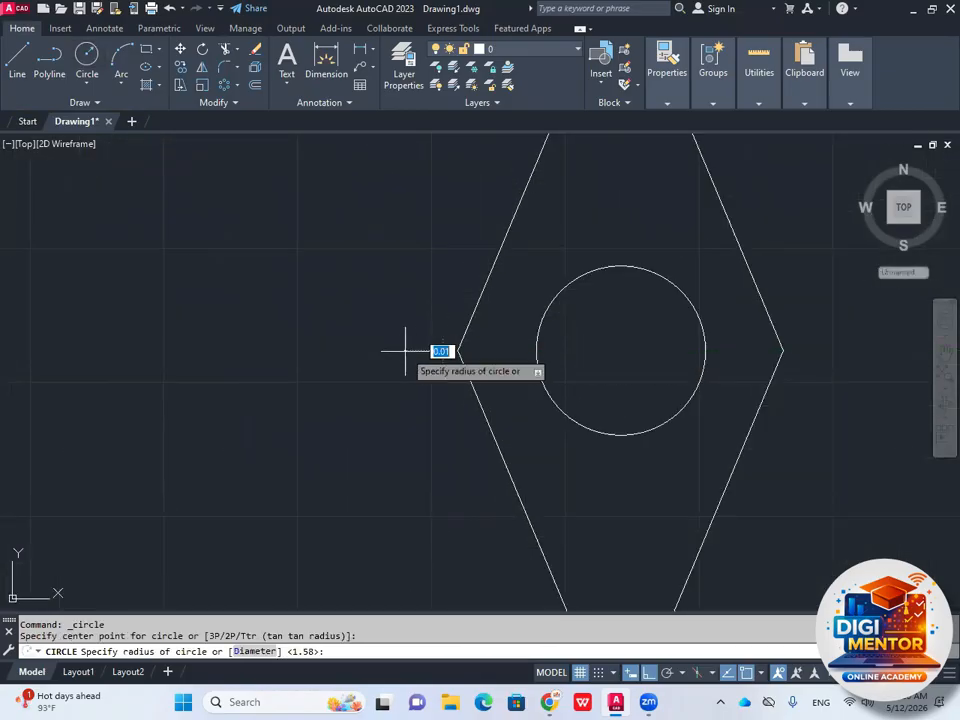
pyautogui.click(438, 362)
pyautogui.scroll(-4, 492, 345)
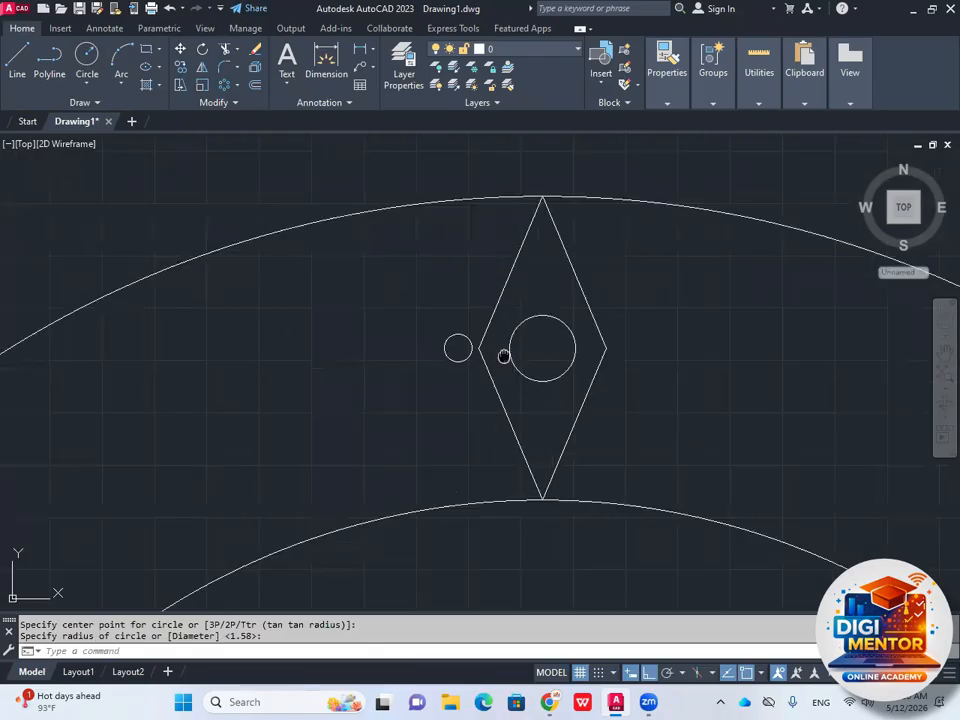
# - Mirror the small outer circle about the diamond's vertical axis, keeping the source circle
pyautogui.click(201, 67)
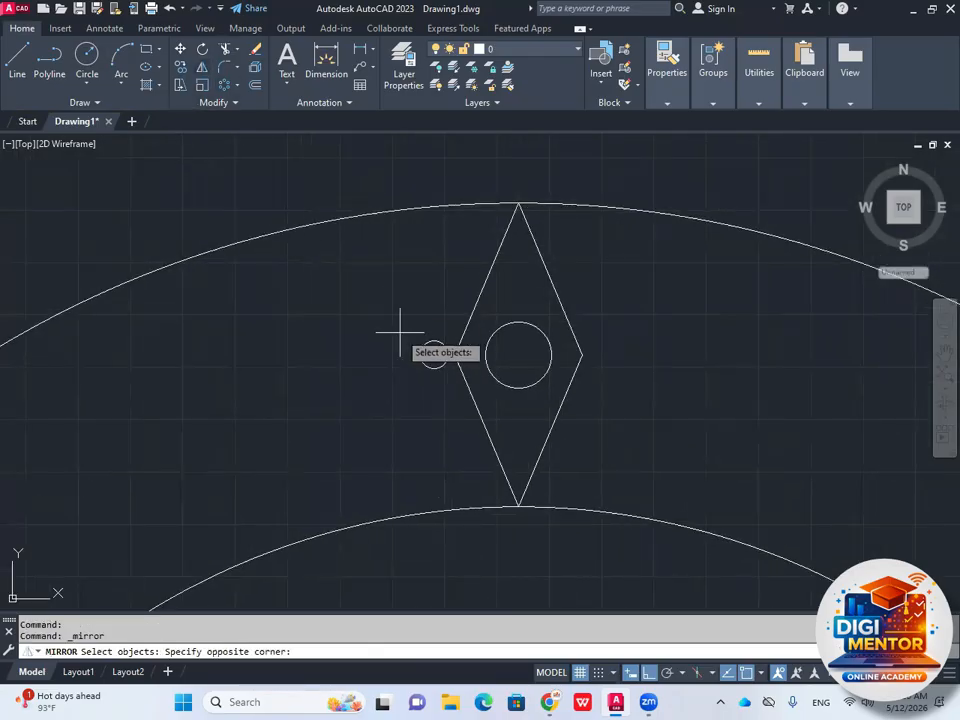
pyautogui.click(458, 390)
pyautogui.press('Return')
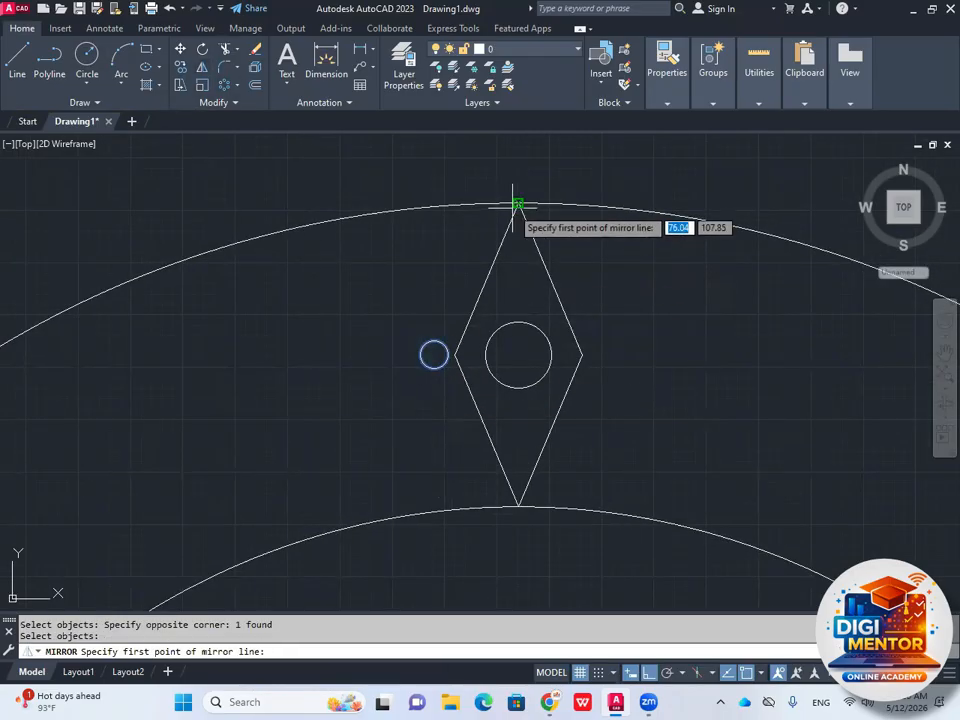
pyautogui.click(517, 508)
pyautogui.press('Return')
pyautogui.moveTo(424, 361)
pyautogui.mouseDown(button='middle')
pyautogui.moveTo(433, 433)
pyautogui.moveTo(437, 423)
pyautogui.mouseUp(button='middle')
pyautogui.scroll(-6, 436, 423)
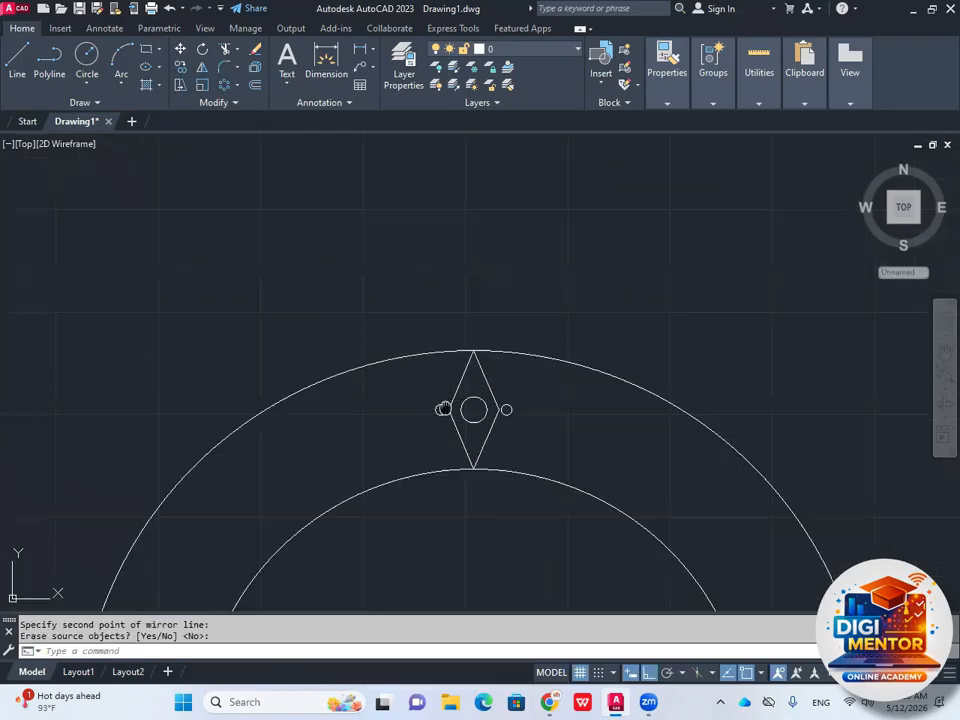
# - Create a polar array of the diamond and its three small circles around the center of the two large circles
pyautogui.click(236, 88)
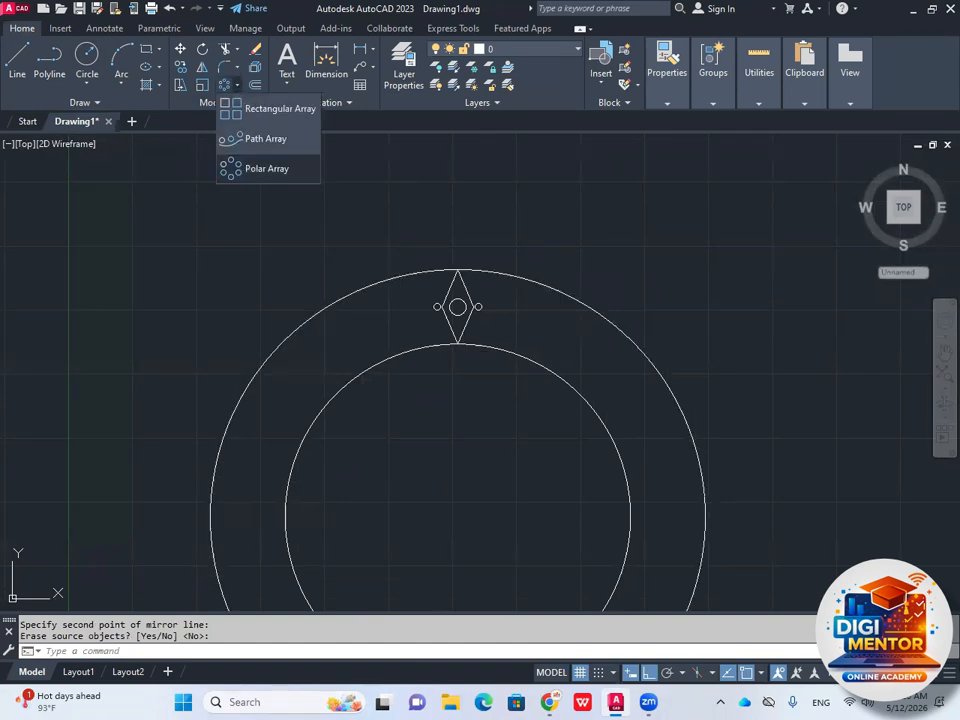
pyautogui.click(260, 168)
pyautogui.click(430, 260)
pyautogui.click(501, 394)
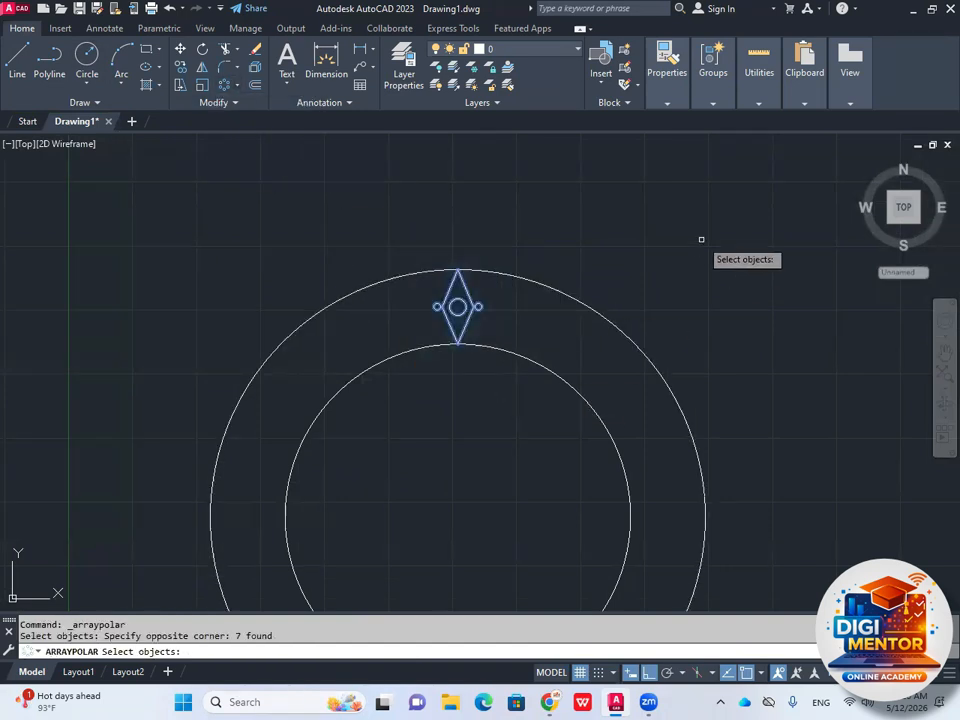
pyautogui.press('Return')
pyautogui.scroll(-2, 620, 300)
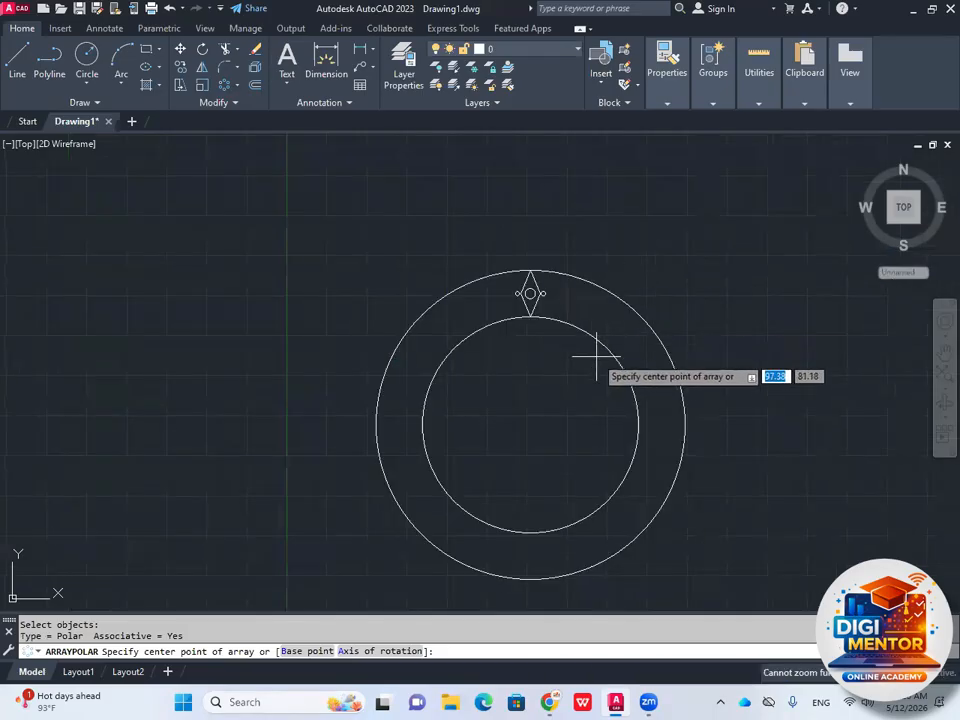
pyautogui.click(539, 408)
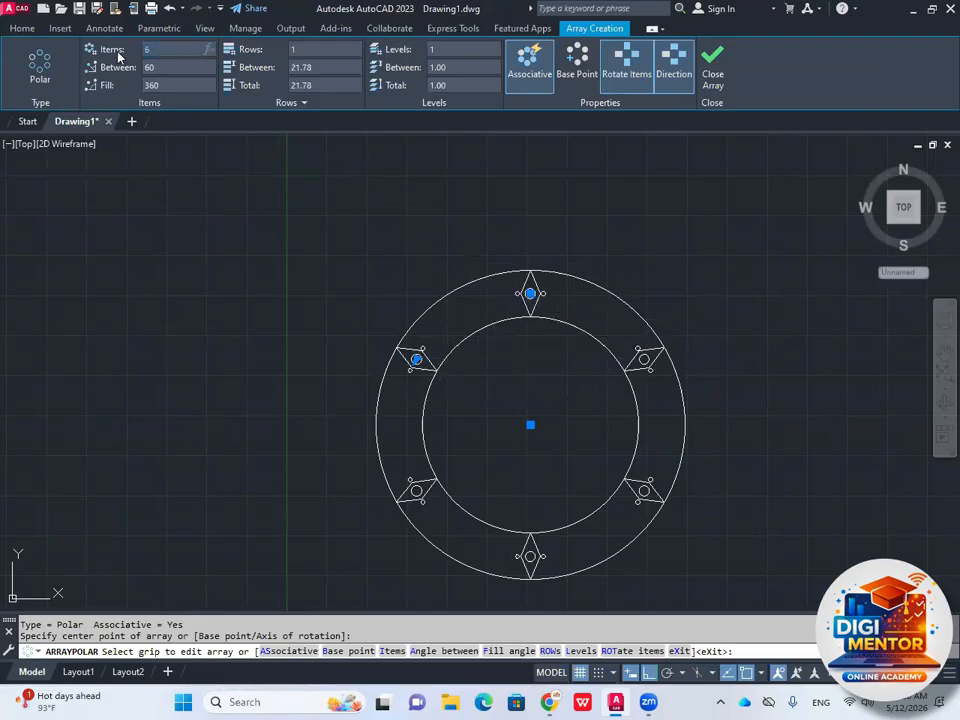
# - Try 25 items in the polar array and reduce the item count to 20
pyautogui.write('25')
pyautogui.press('Return')
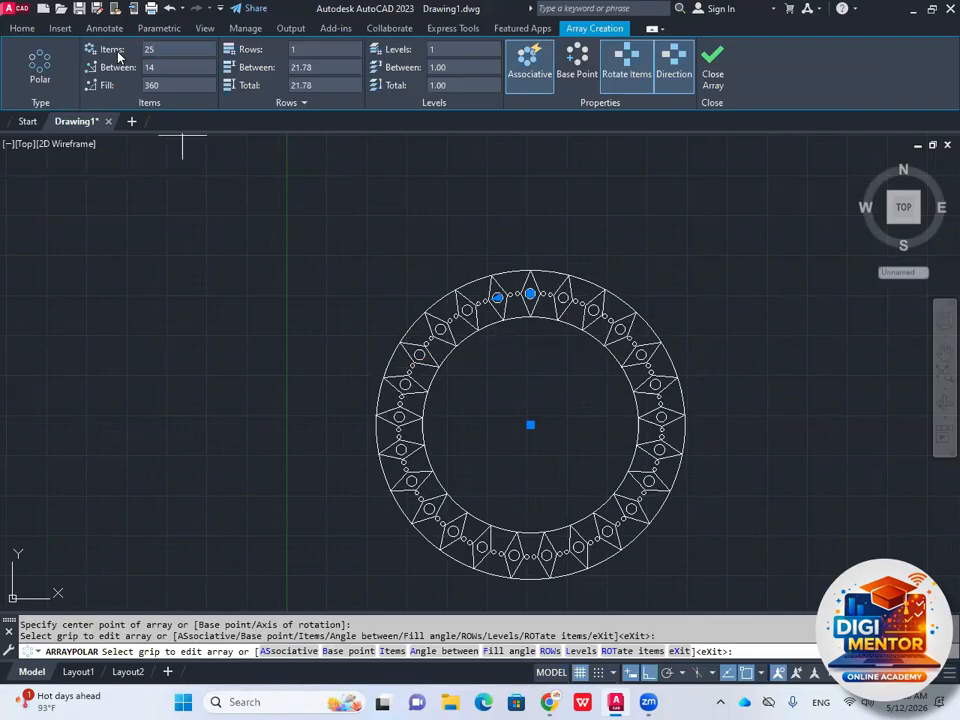
pyautogui.scroll(4, 576, 388)
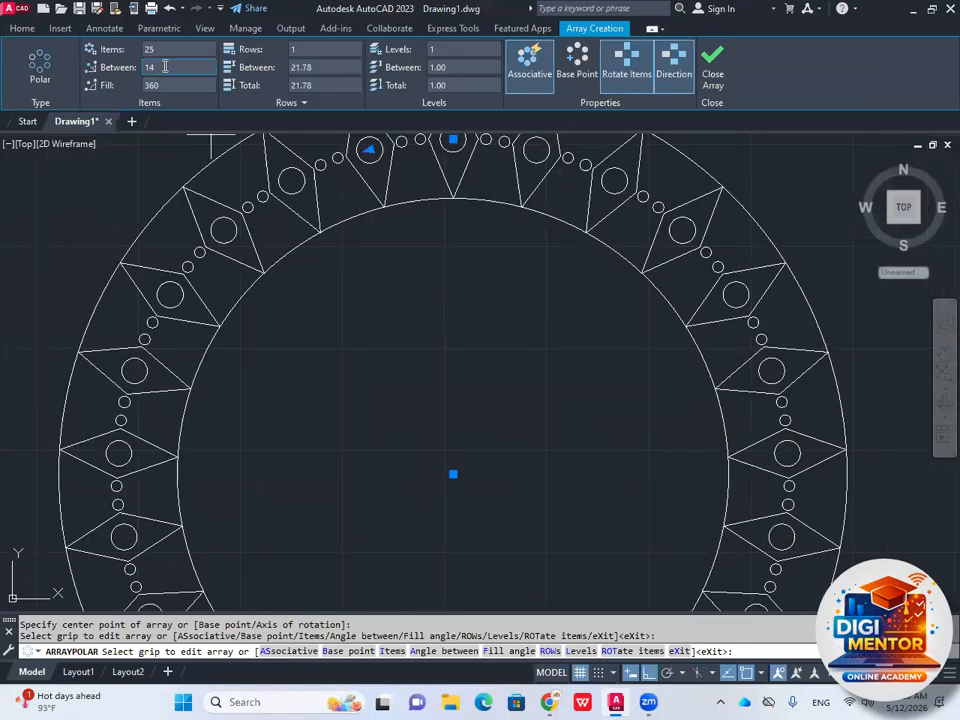
pyautogui.write('20')
pyautogui.press('Return')
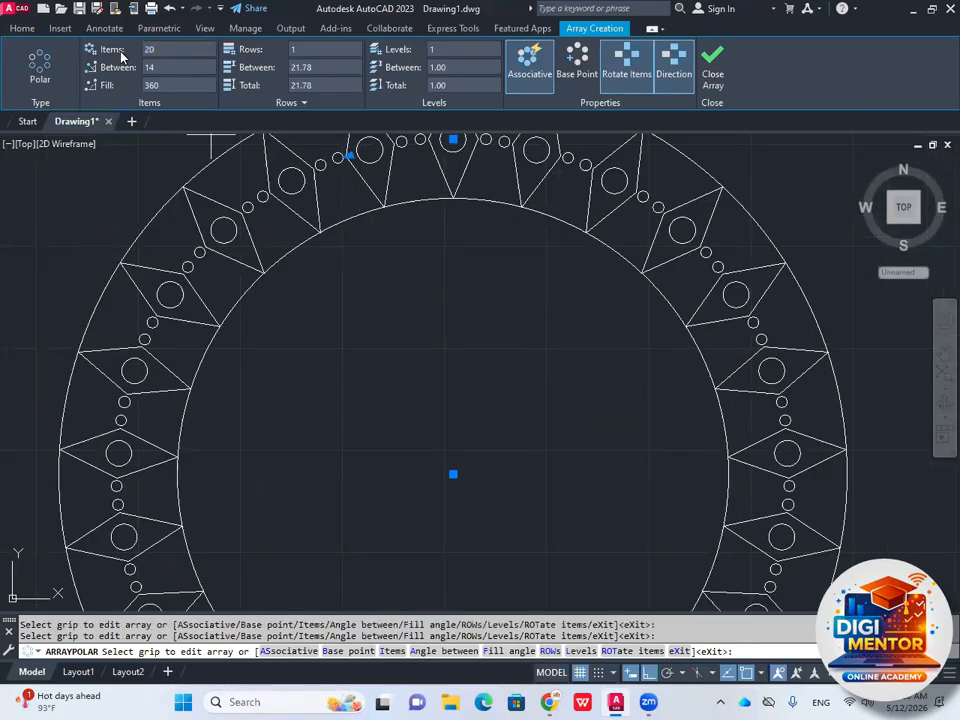
# - Draw a circle with a radius of about 12.4 at the common center of the two large circles
pyautogui.scroll(-4, 408, 312)
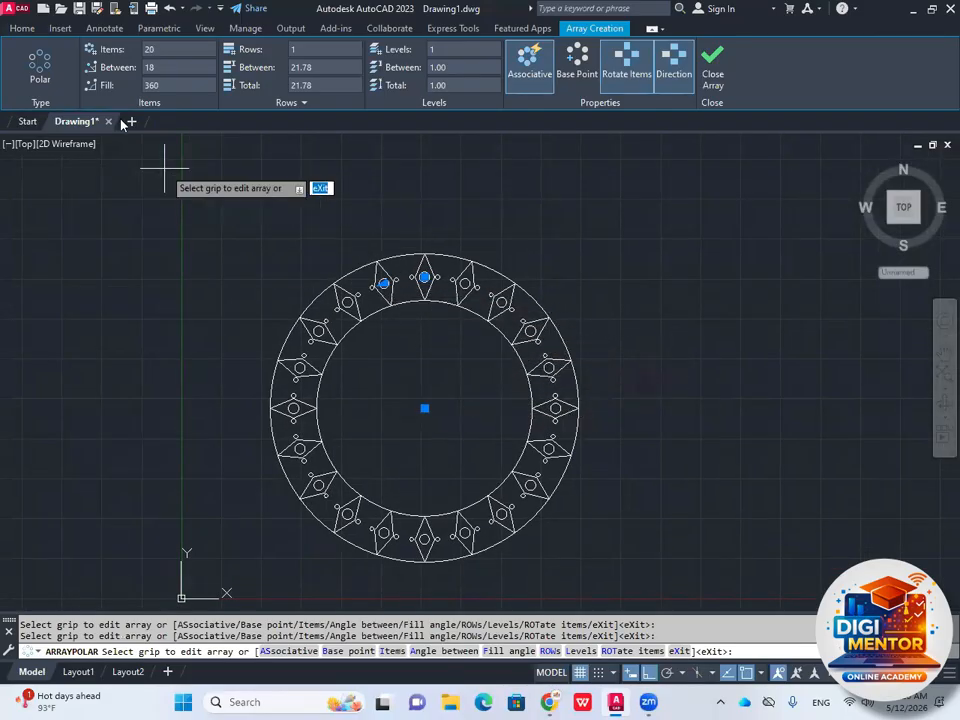
pyautogui.click(22, 28)
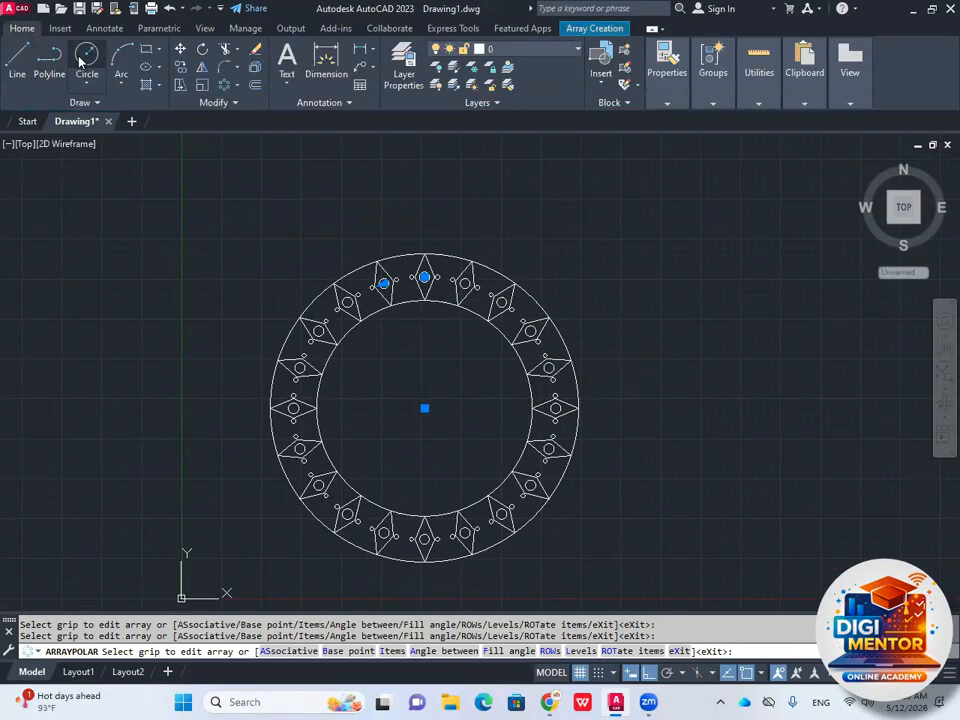
pyautogui.click(87, 60)
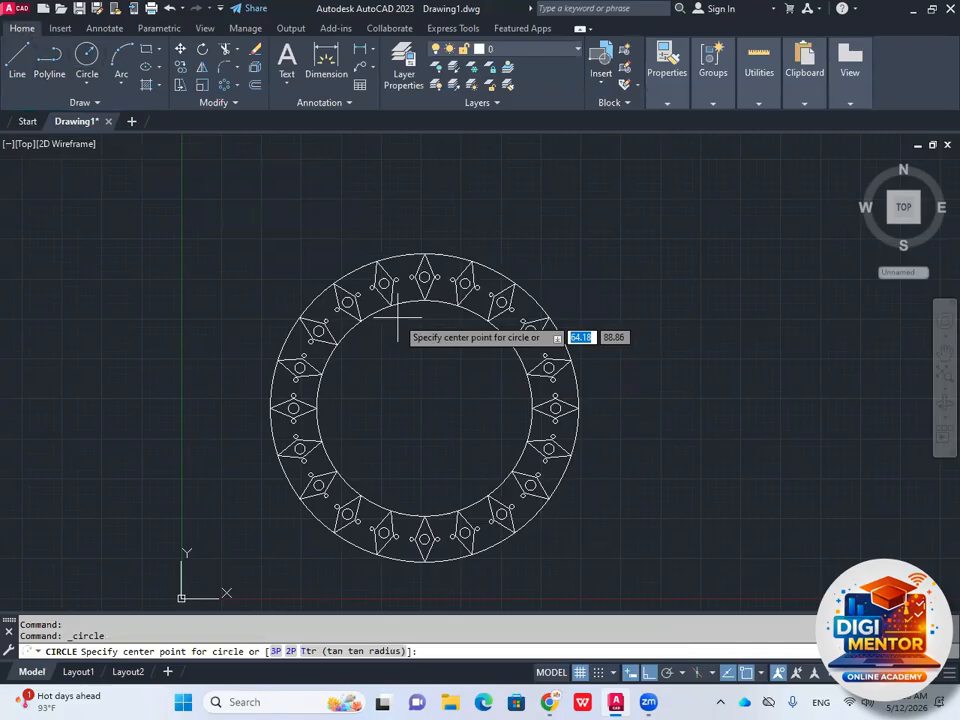
pyautogui.click(425, 407)
pyautogui.click(446, 448)
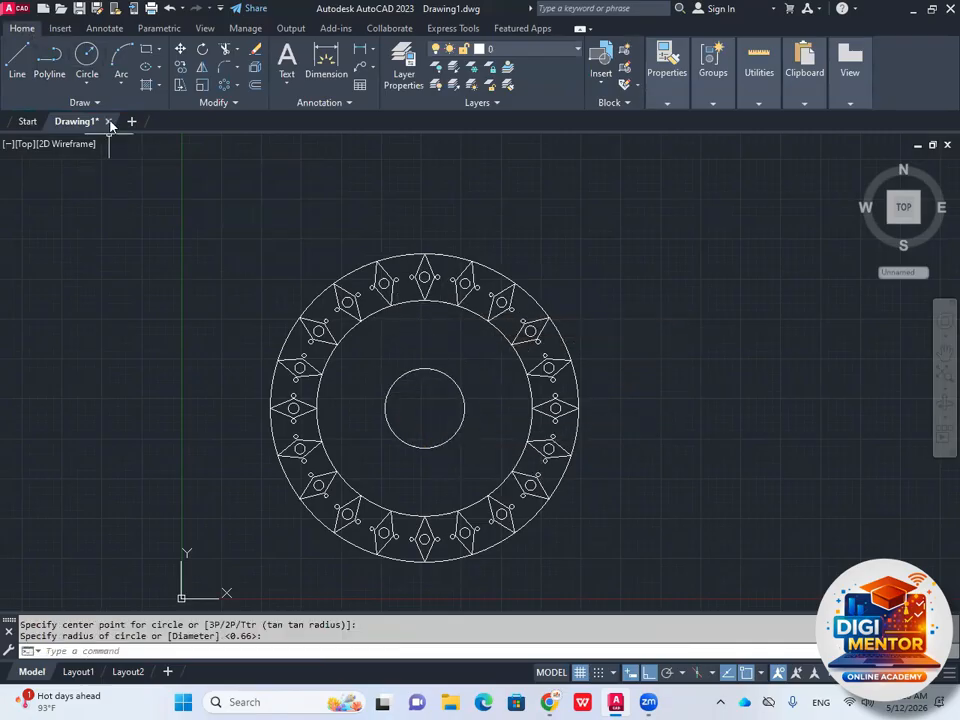
# - Draw a three-point arc from the top diamond's lower tip to the top of the center circle, bulging right, with Ortho off
pyautogui.click(120, 87)
pyautogui.click(150, 104)
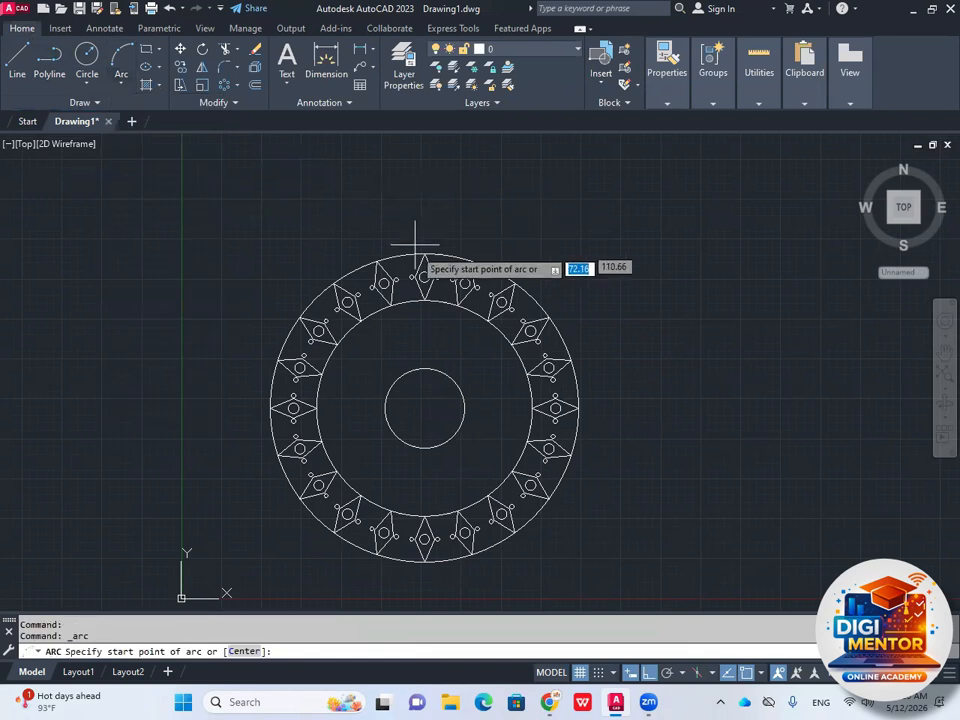
pyautogui.scroll(2, 420, 255)
pyautogui.scroll(2, 432, 331)
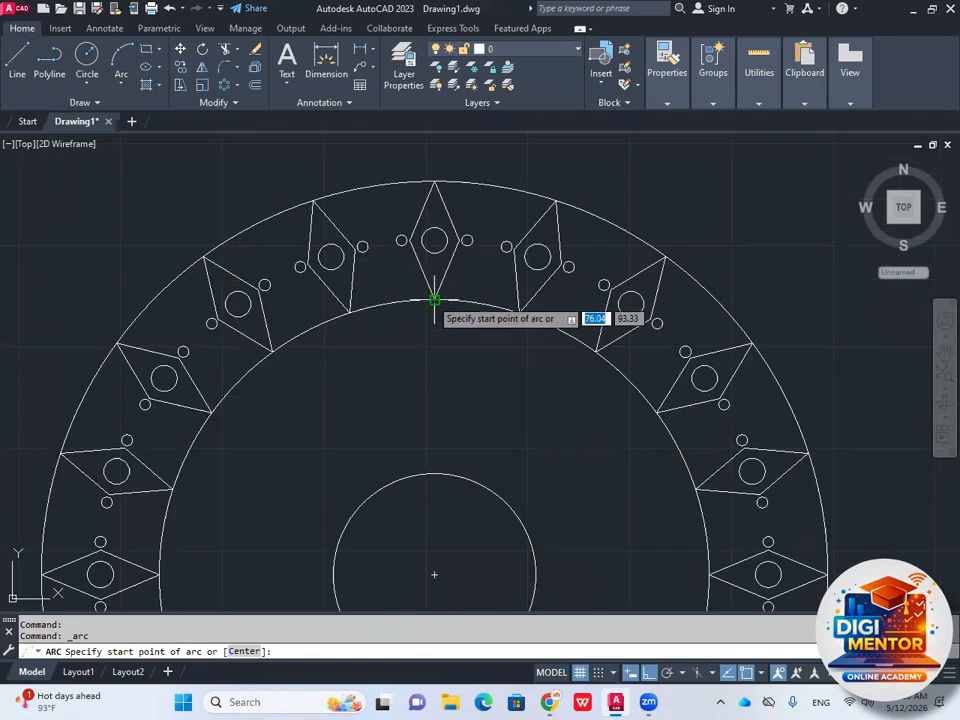
pyautogui.click(434, 299)
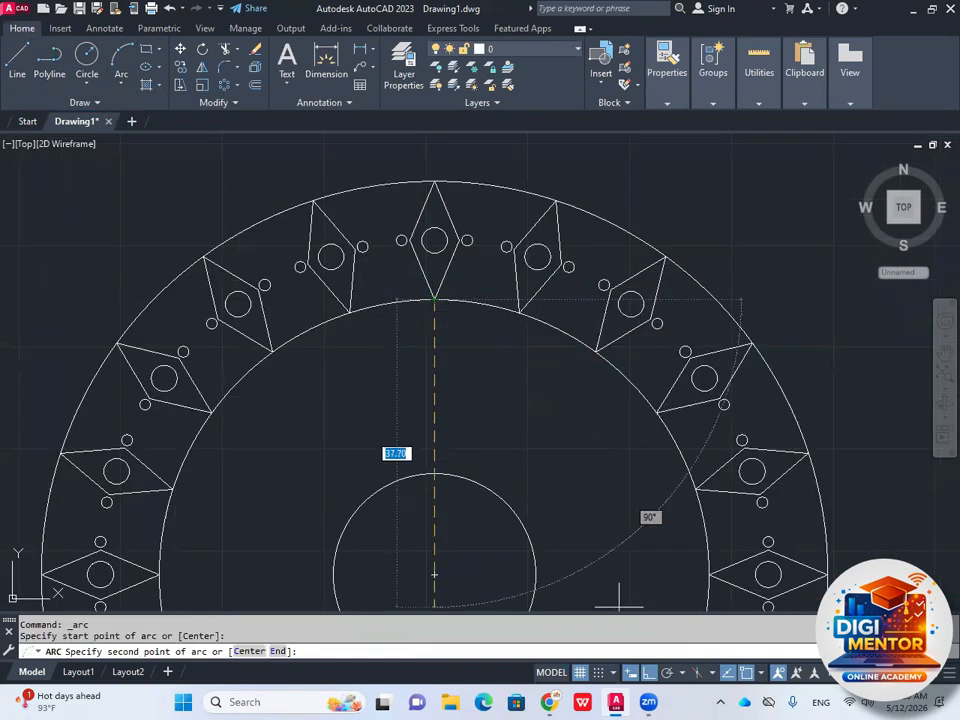
pyautogui.press('F8')
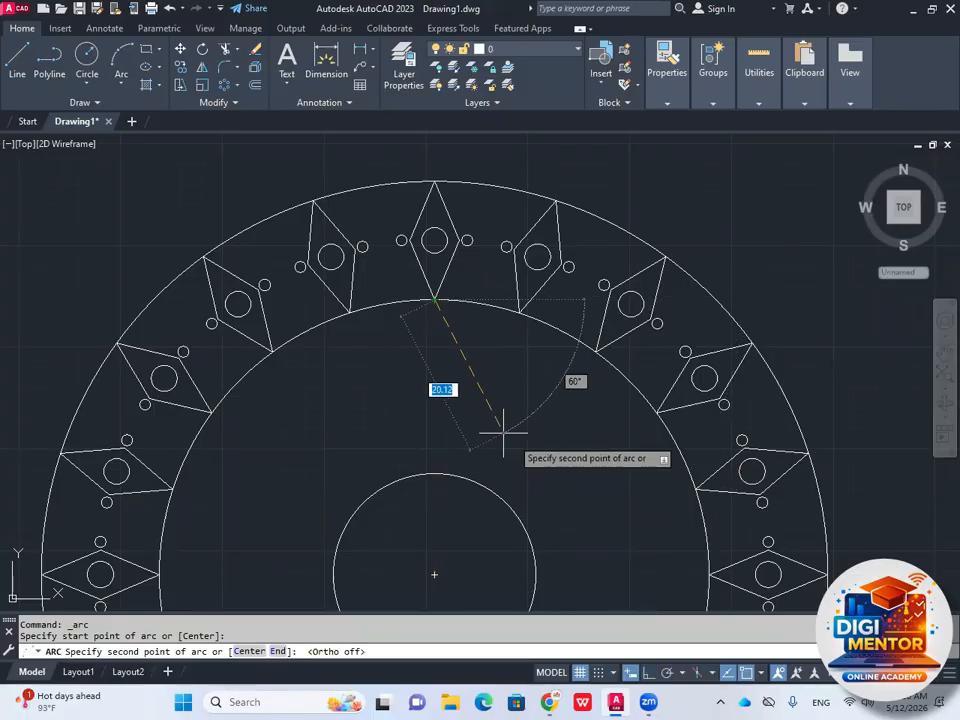
pyautogui.click(461, 370)
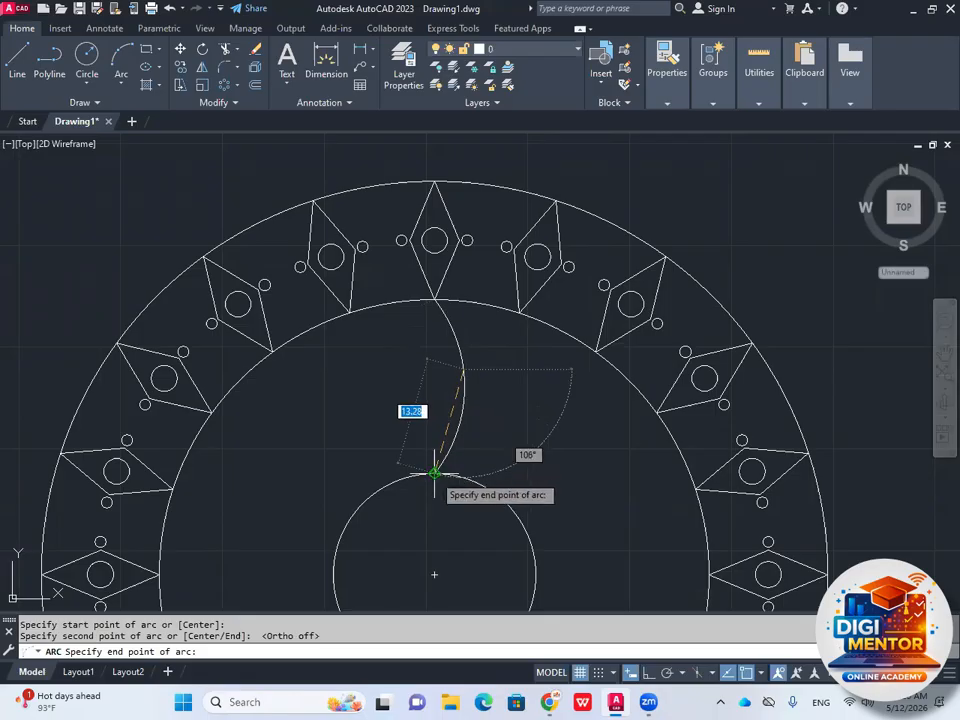
pyautogui.click(436, 471)
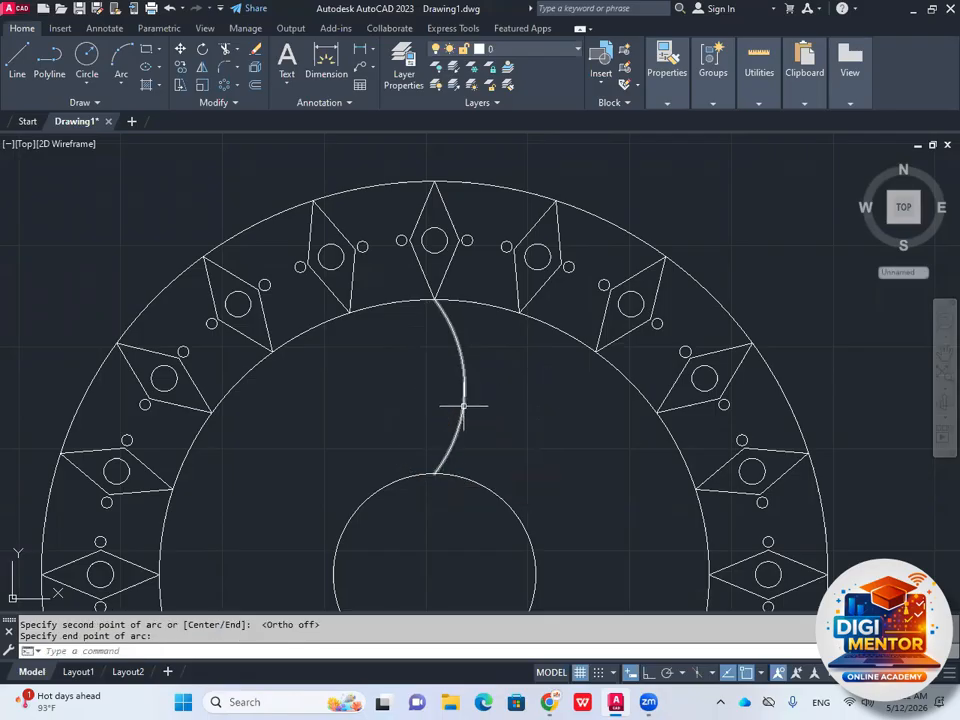
# - Mirror the arc about the vertical line through its two endpoints, keeping the source arc, to form a petal
pyautogui.scroll(-4, 430, 480)
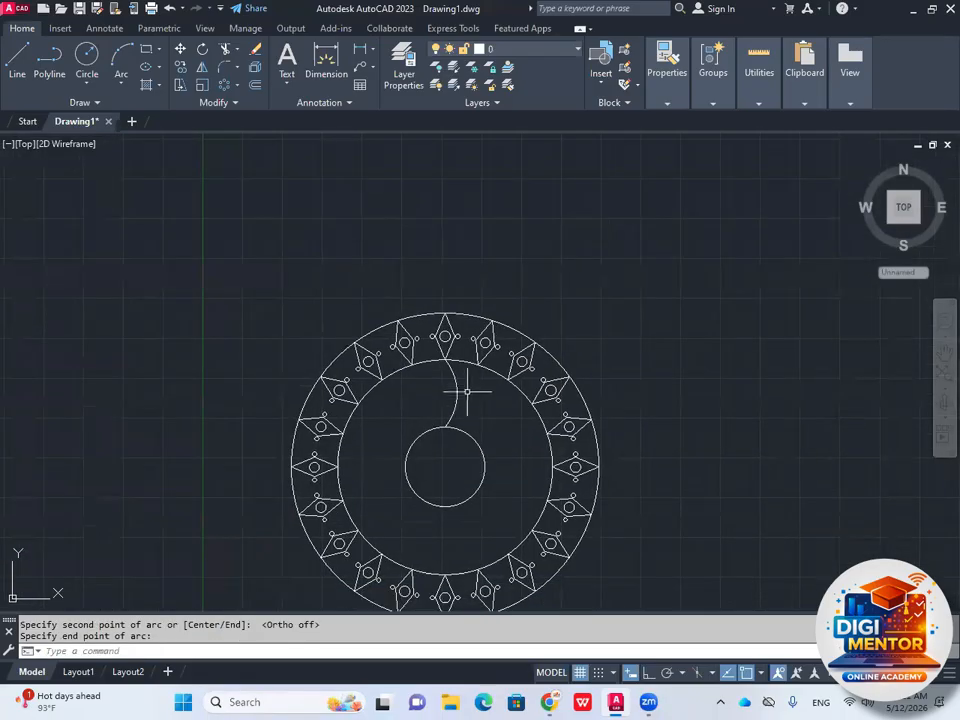
pyautogui.scroll(2, 440, 404)
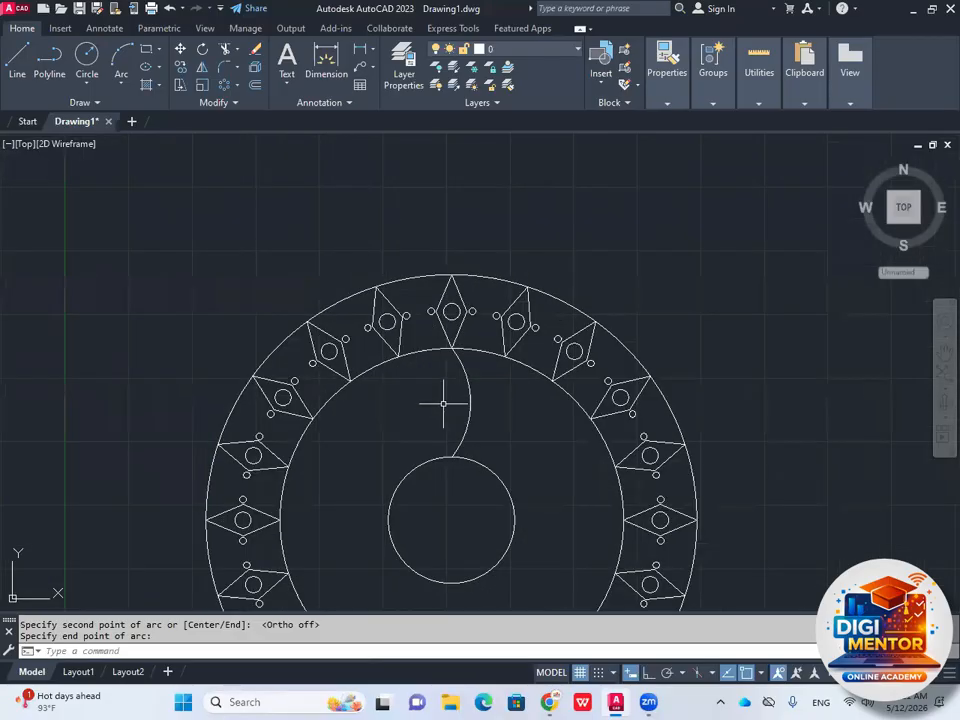
pyautogui.moveTo(445, 412); pyautogui.dragTo(427, 397, button='middle')
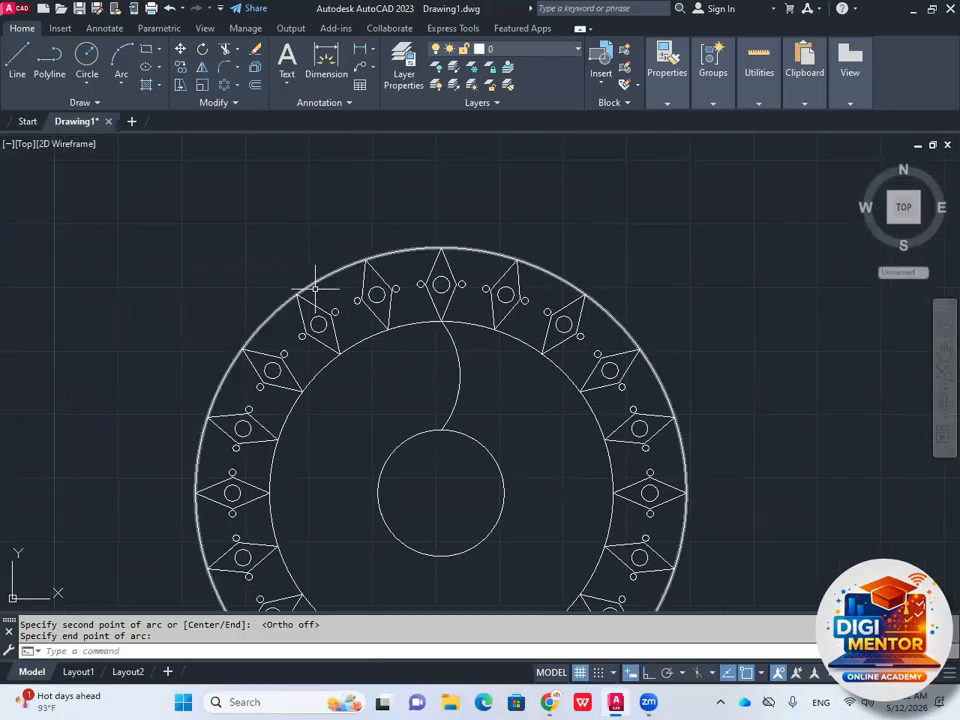
pyautogui.scroll(2, 482, 347)
pyautogui.moveTo(482, 347); pyautogui.dragTo(499, 321, button='middle')
pyautogui.scroll(-2, 498, 321)
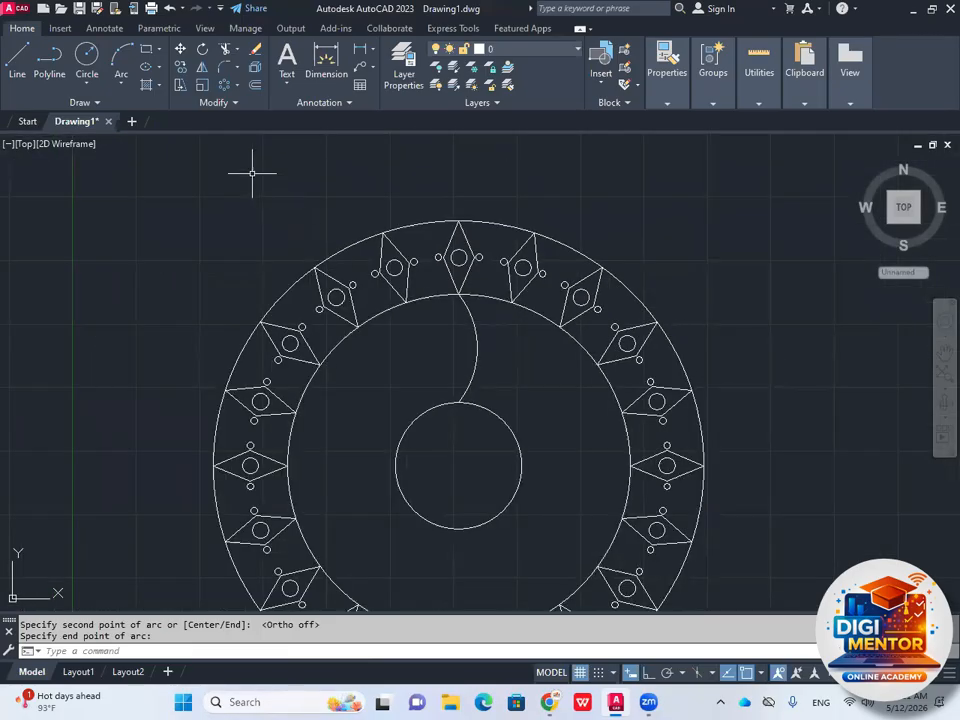
pyautogui.click(203, 67)
pyautogui.click(499, 330)
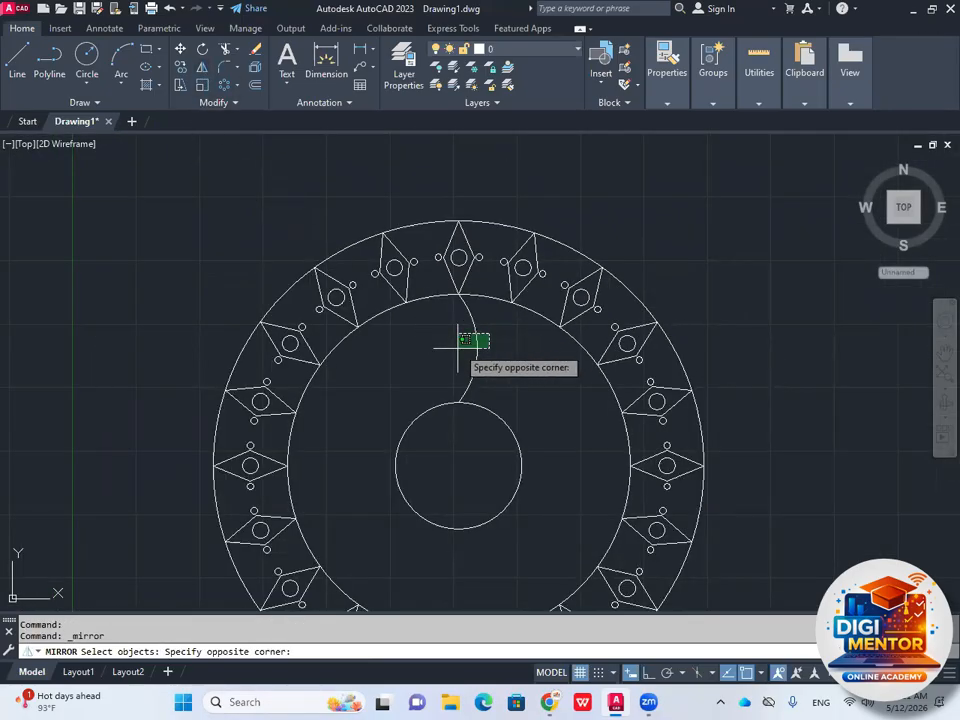
pyautogui.click(447, 352)
pyautogui.press('Return')
pyautogui.click(458, 299)
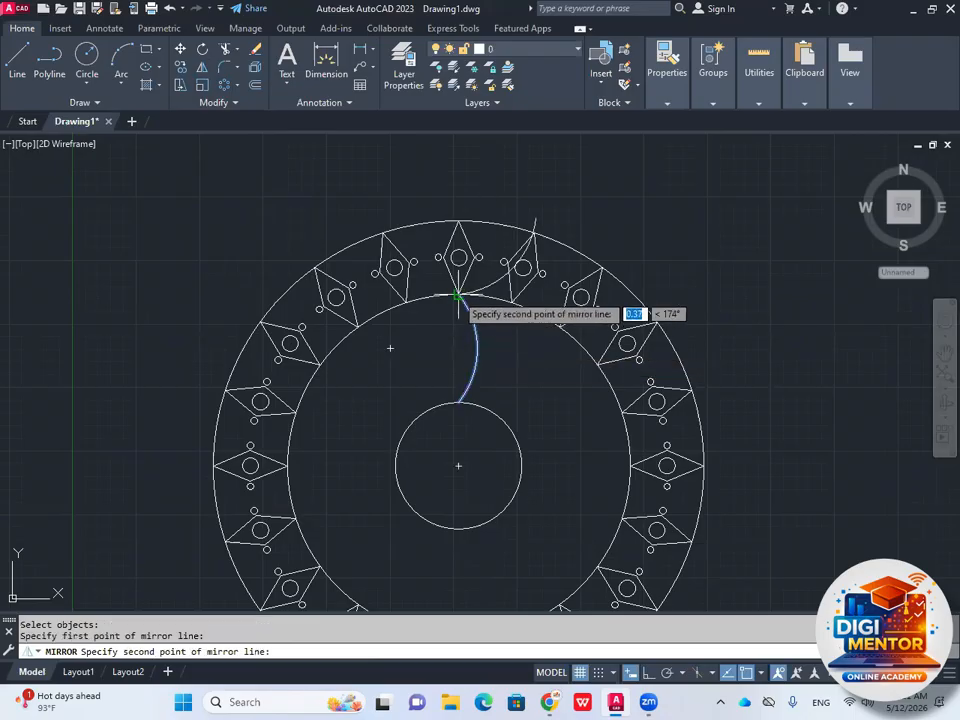
pyautogui.click(458, 403)
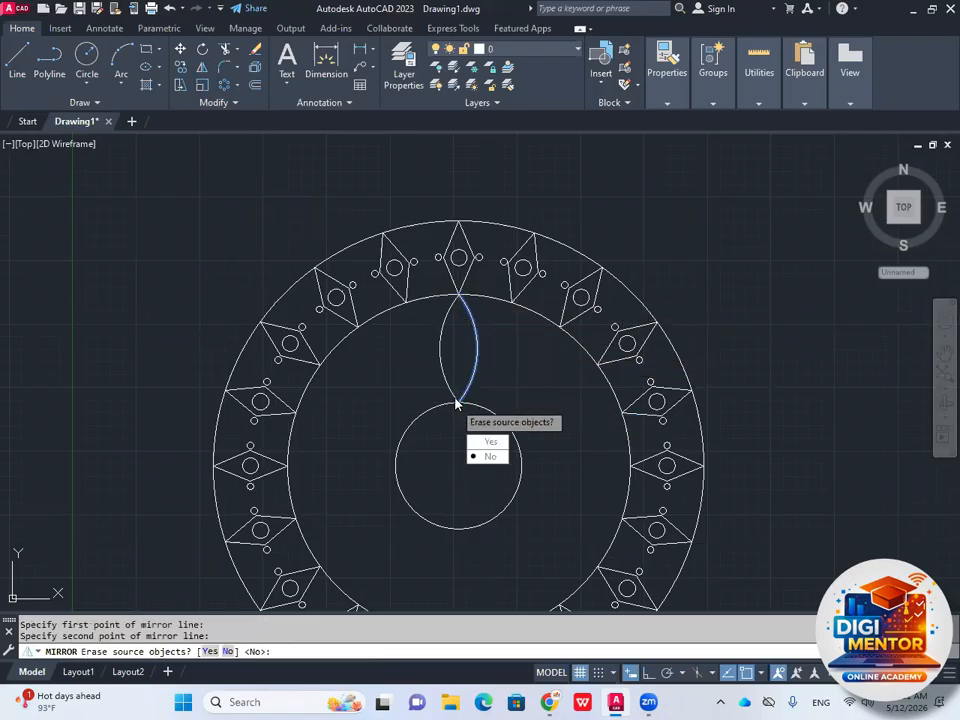
pyautogui.press('Return')
# - Create a polar array of the two petal arcs around the center of the concentric circles
pyautogui.moveTo(493, 365); pyautogui.dragTo(497, 383, button='middle')
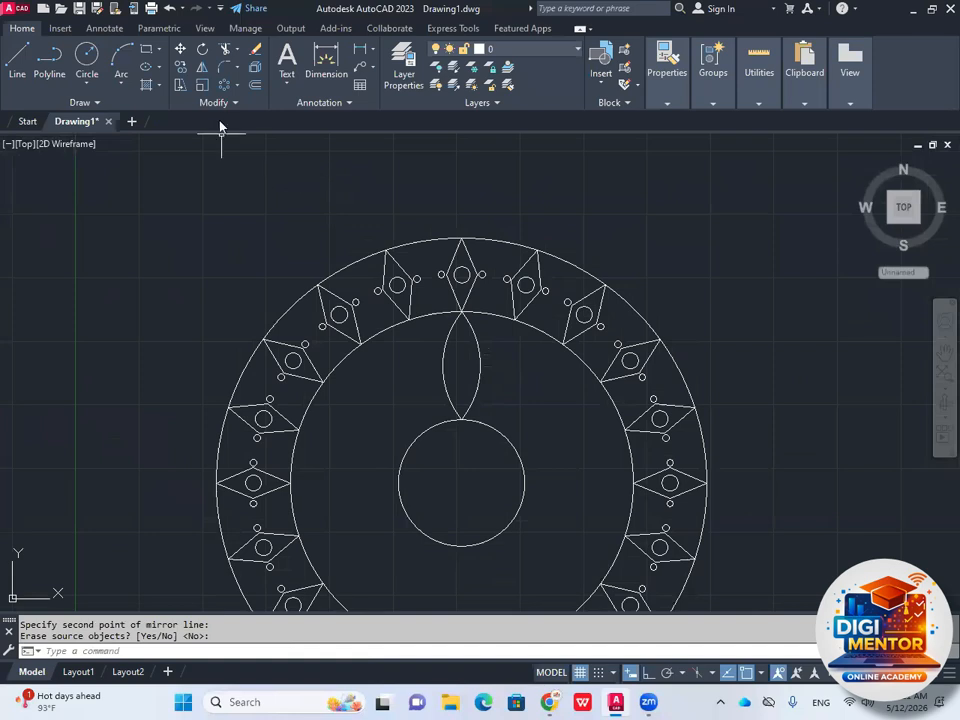
pyautogui.click(235, 87)
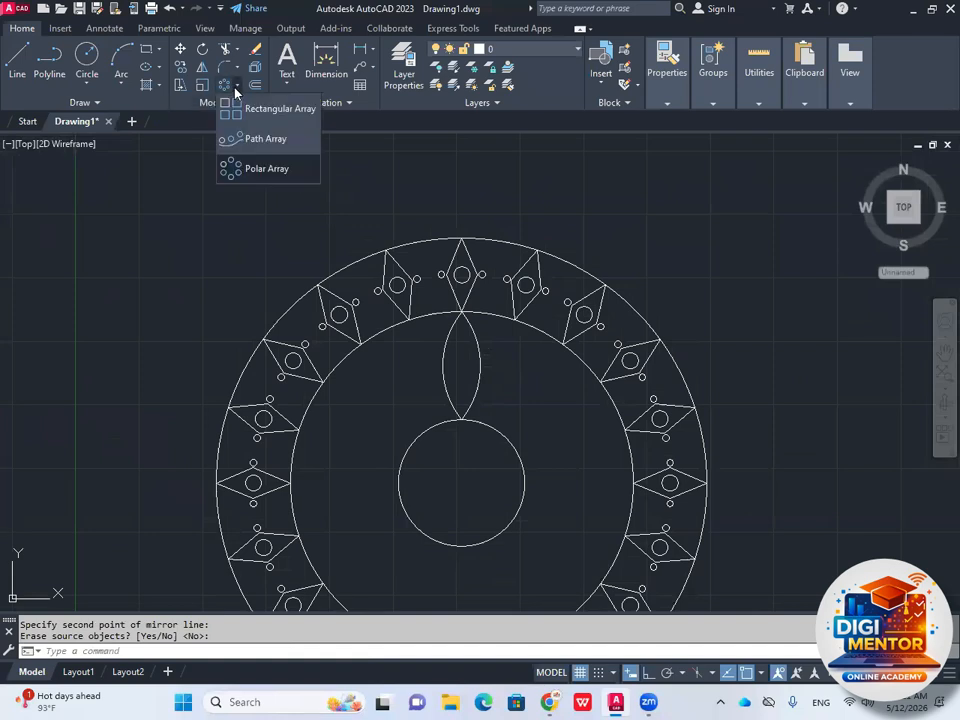
pyautogui.click(240, 166)
pyautogui.click(476, 355)
pyautogui.click(398, 389)
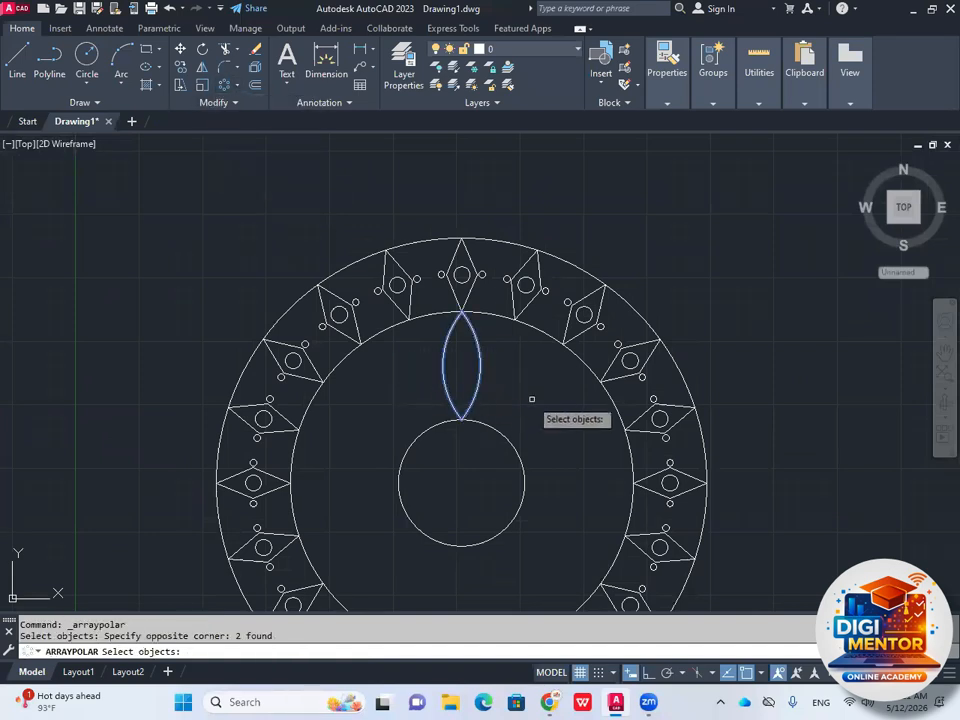
pyautogui.press('Return')
pyautogui.scroll(-2, 515, 405)
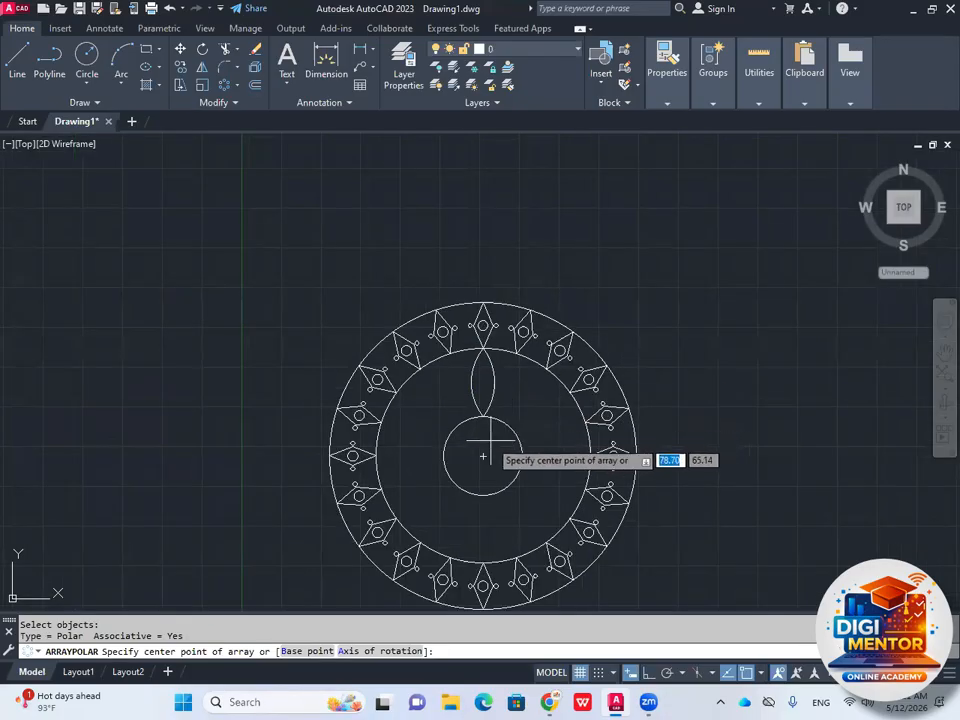
pyautogui.click(483, 456)
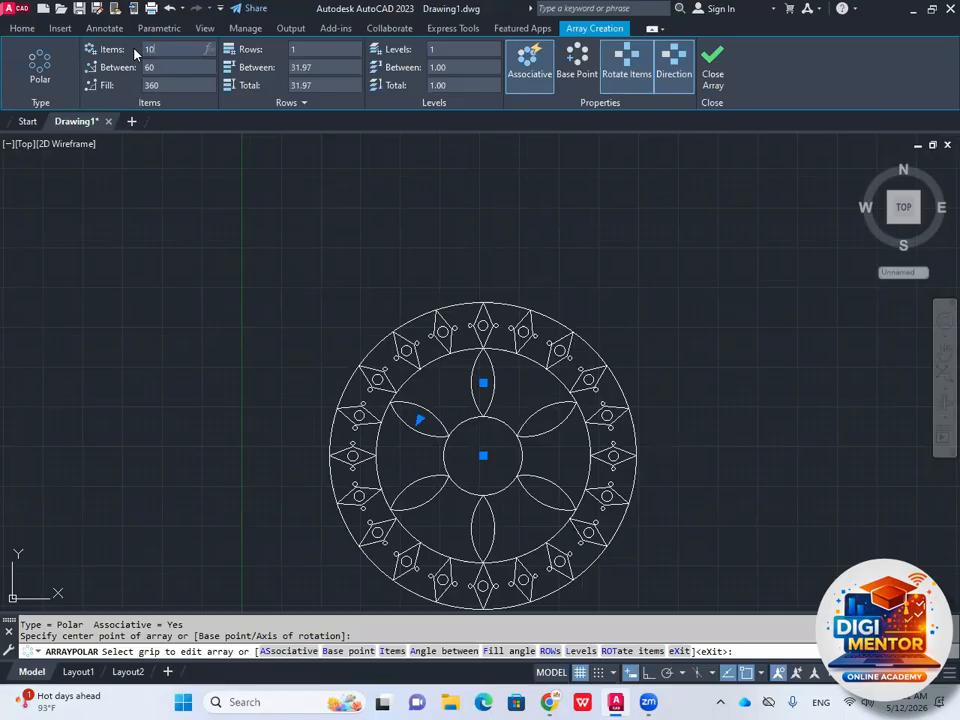
# - Set the petal array to 10 items and finish the array
pyautogui.write('10')
pyautogui.press('Return')
pyautogui.scroll(3, 465, 343)
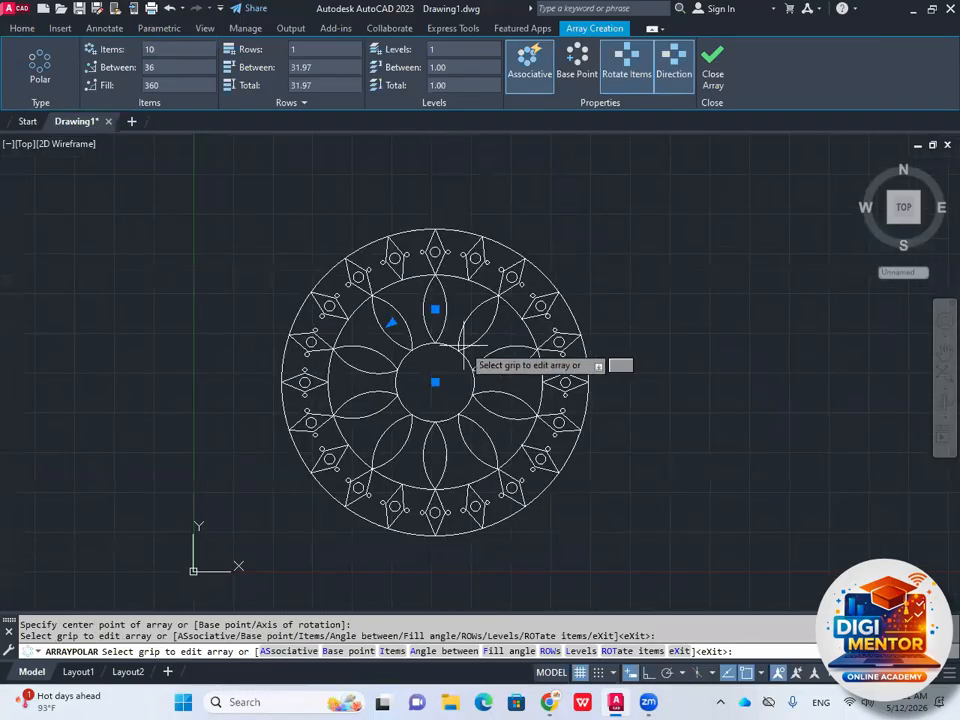
pyautogui.press('Return')
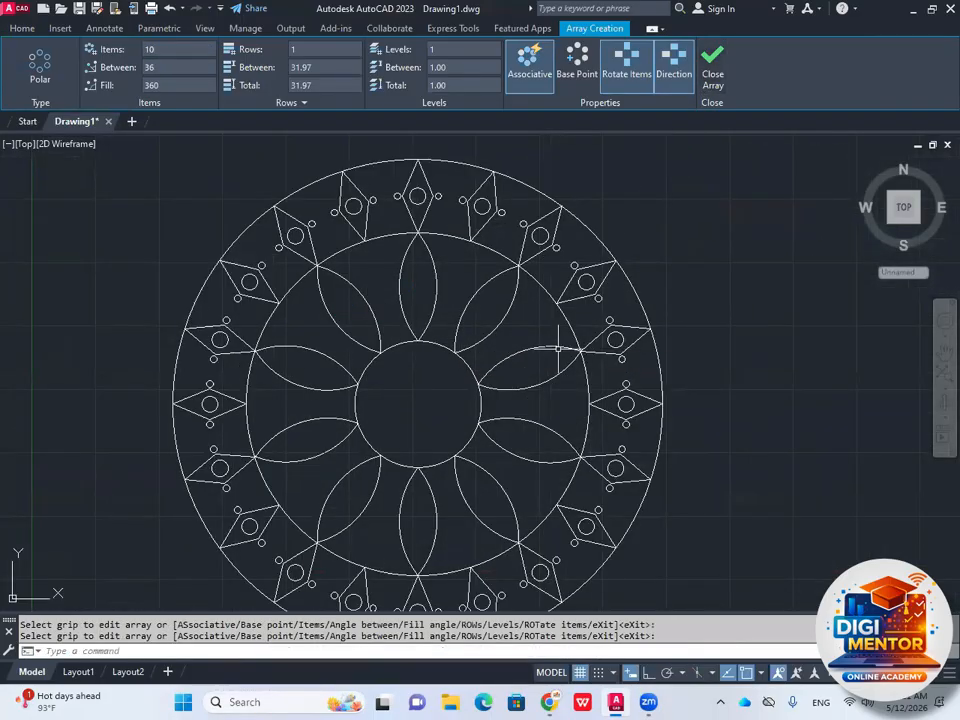
# - Explode the polar array of diamonds and small circles, and select the pieces of the top diamond group
pyautogui.scroll(-2, 546, 375)
pyautogui.moveTo(516, 380)
pyautogui.mouseDown(button='middle')
pyautogui.moveTo(513, 388)
pyautogui.moveTo(455, 328)
pyautogui.mouseUp(button='middle')
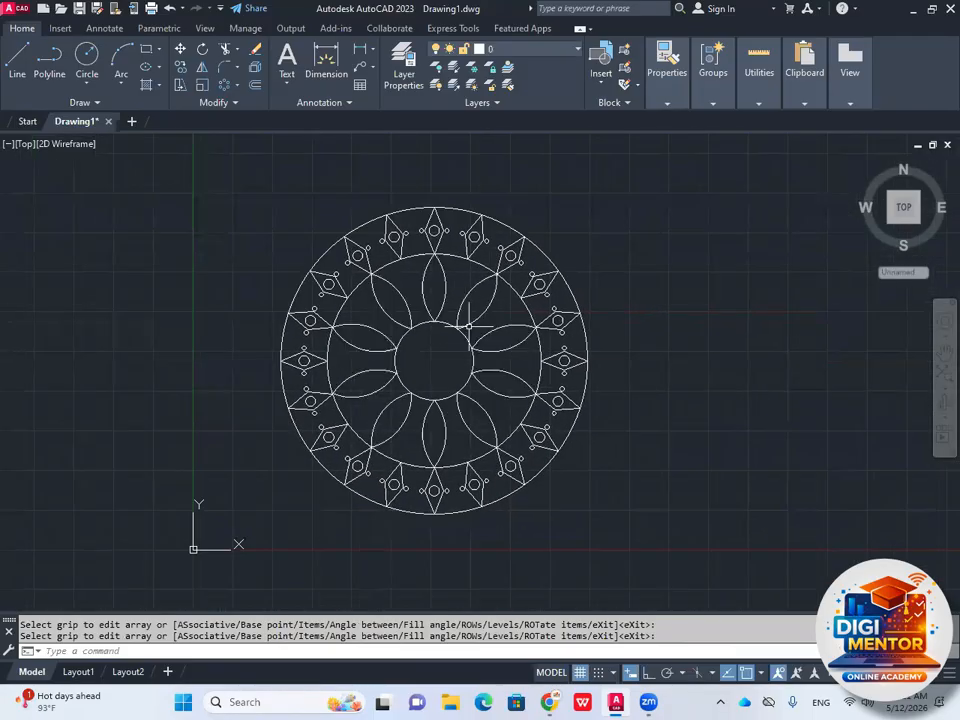
pyautogui.moveTo(467, 320)
pyautogui.mouseDown(button='middle')
pyautogui.moveTo(465, 338)
pyautogui.moveTo(423, 370)
pyautogui.moveTo(399, 352)
pyautogui.mouseUp(button='middle')
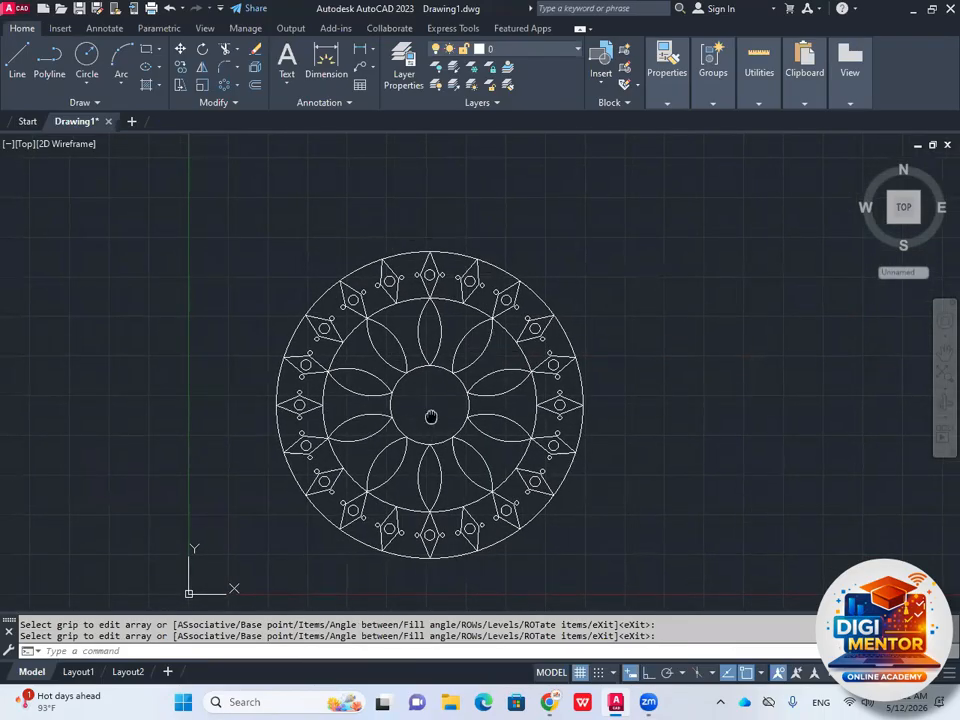
pyautogui.scroll(4, 408, 300)
pyautogui.click(471, 266)
pyautogui.click(429, 266)
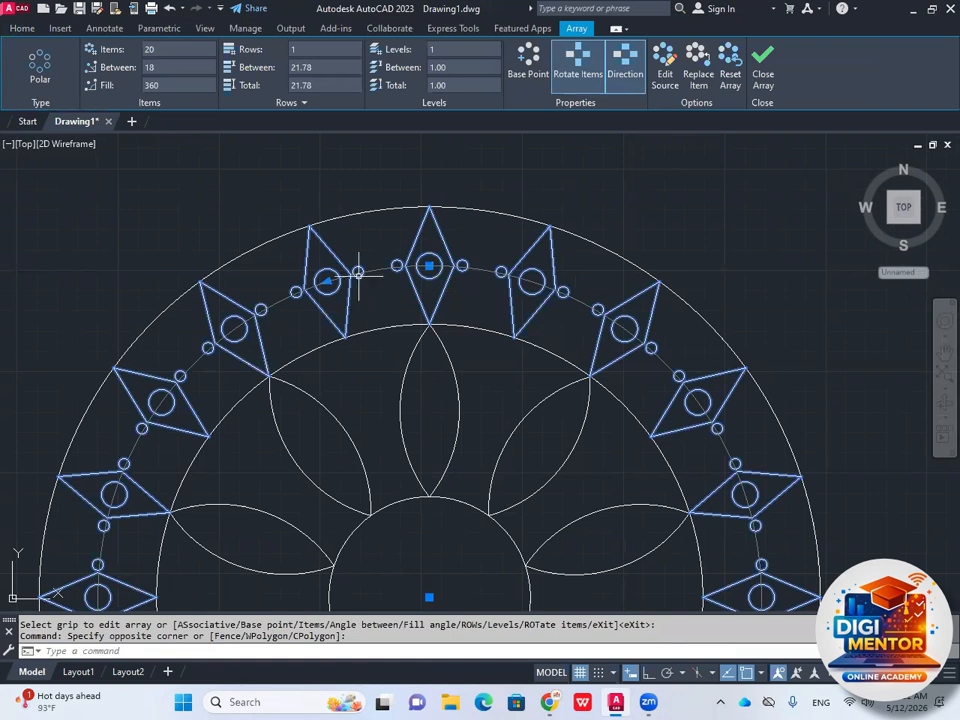
pyautogui.click(21, 28)
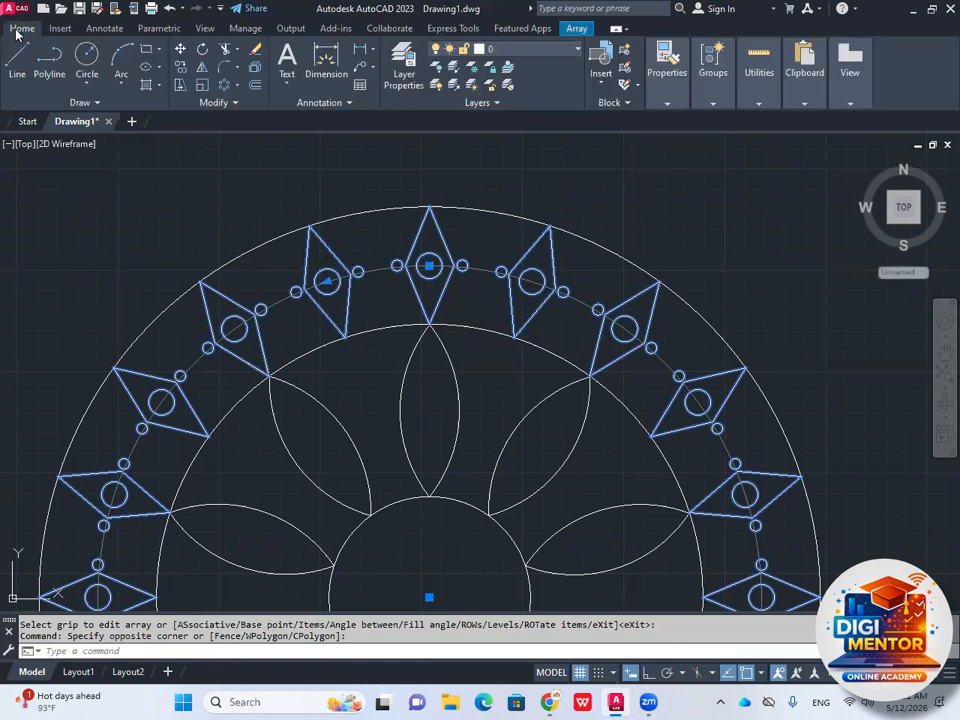
pyautogui.click(254, 86)
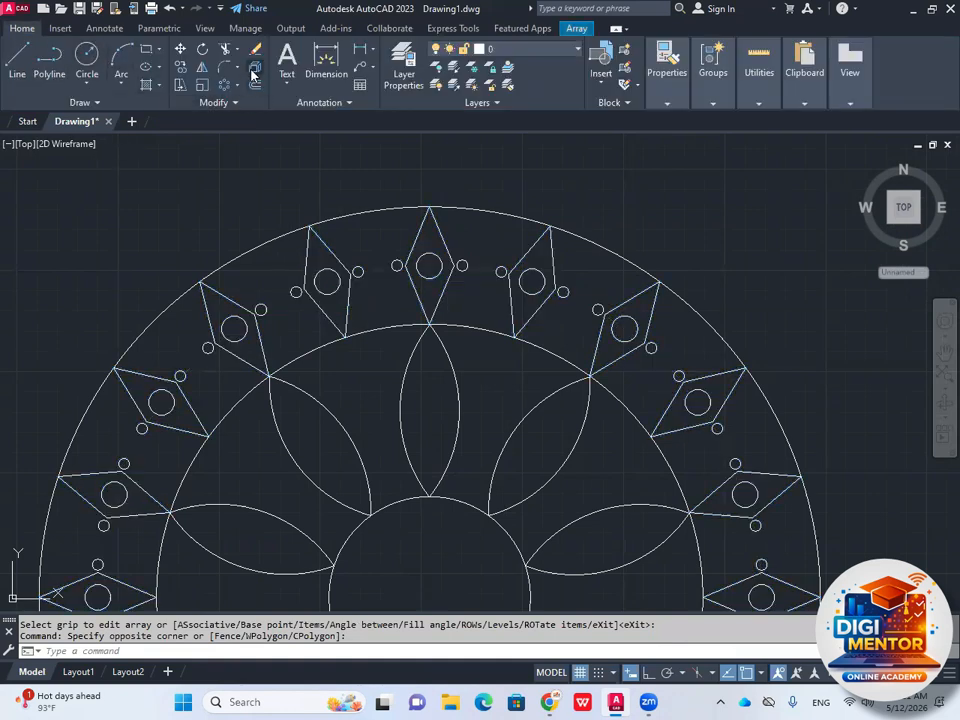
pyautogui.click(462, 246)
pyautogui.click(398, 275)
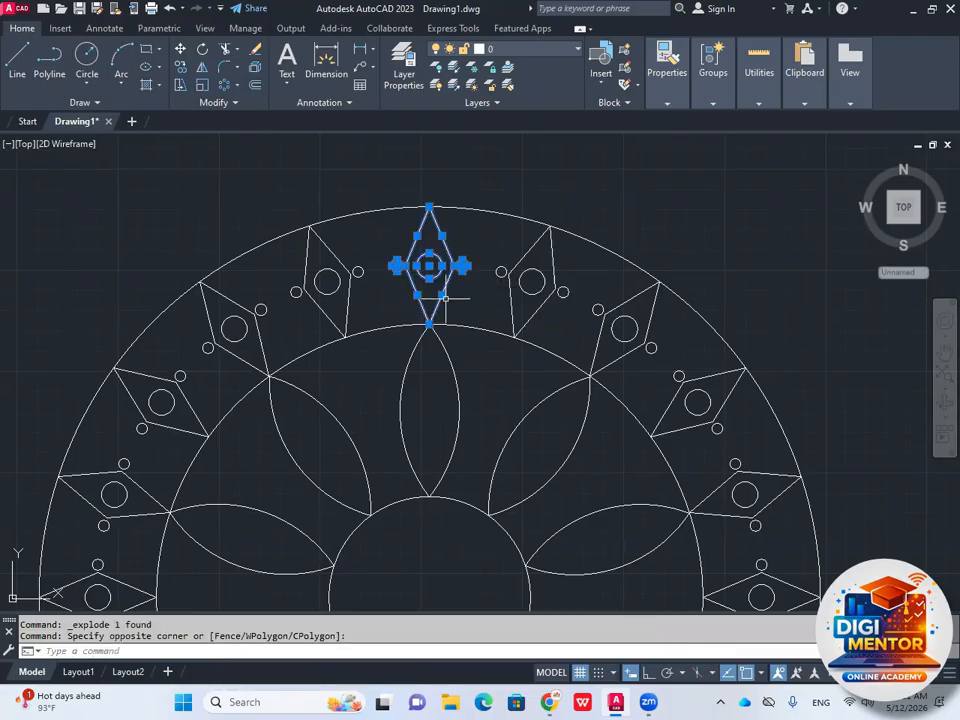
# - Explode the petal polar array and check that a petal arc can be selected separately
pyautogui.click(479, 402)
pyautogui.press('Escape')
pyautogui.click(489, 387)
pyautogui.click(447, 409)
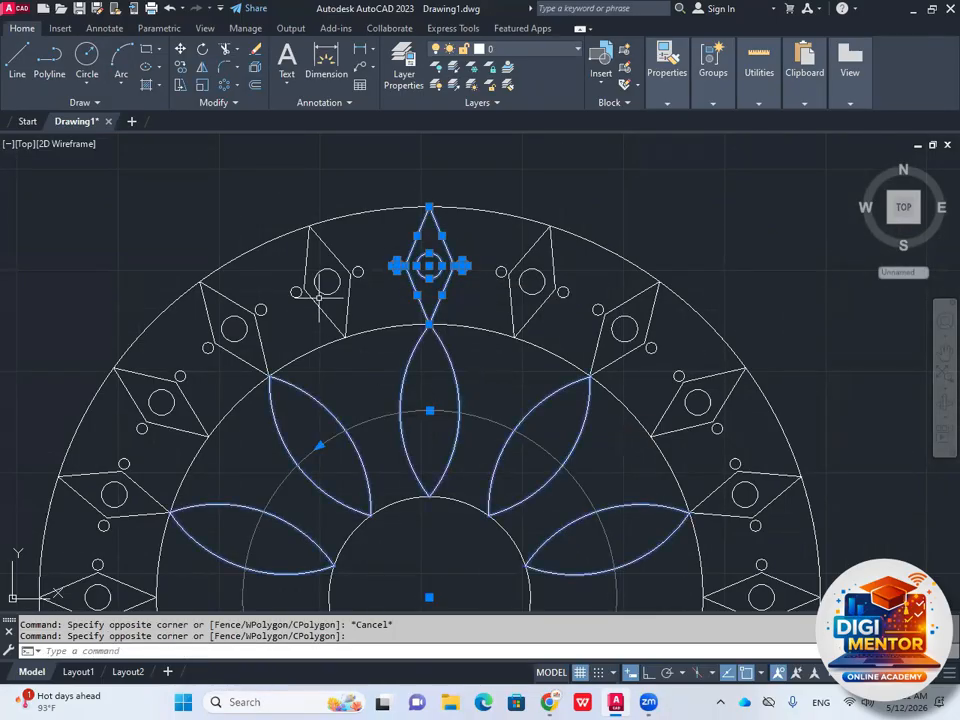
pyautogui.click(254, 72)
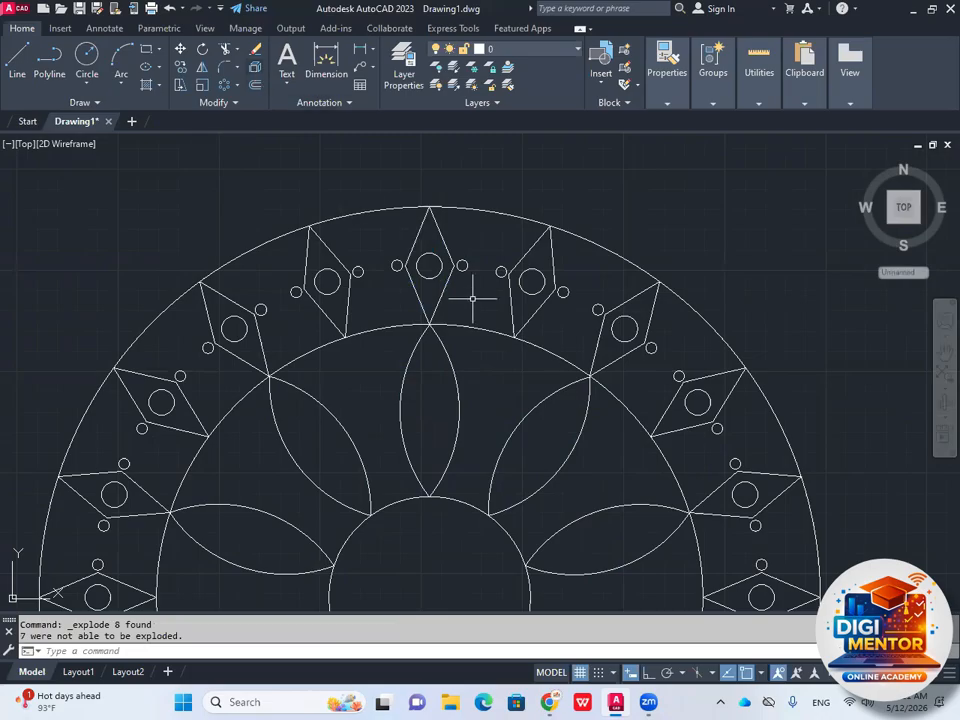
pyautogui.scroll(-5, 472, 297)
pyautogui.click(420, 345)
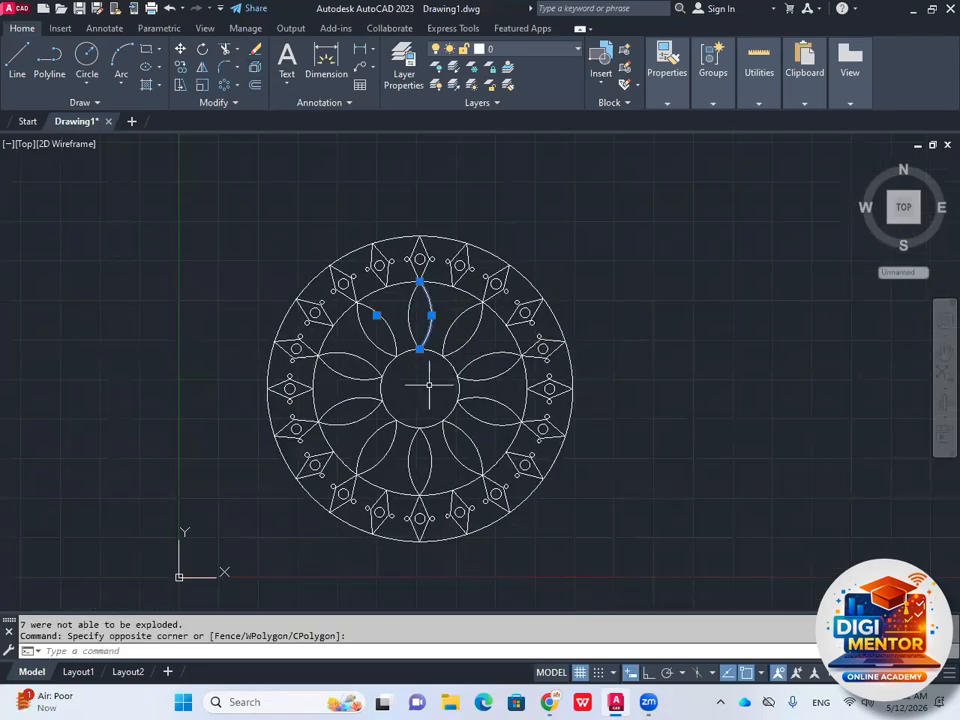
pyautogui.press('Escape')
# - Draw a new circle in the empty space to the right of the finished ornament
pyautogui.moveTo(430, 350)
pyautogui.mouseDown(button='middle')
pyautogui.moveTo(357, 353)
pyautogui.moveTo(349, 371)
pyautogui.moveTo(305, 372)
pyautogui.mouseUp(button='middle')
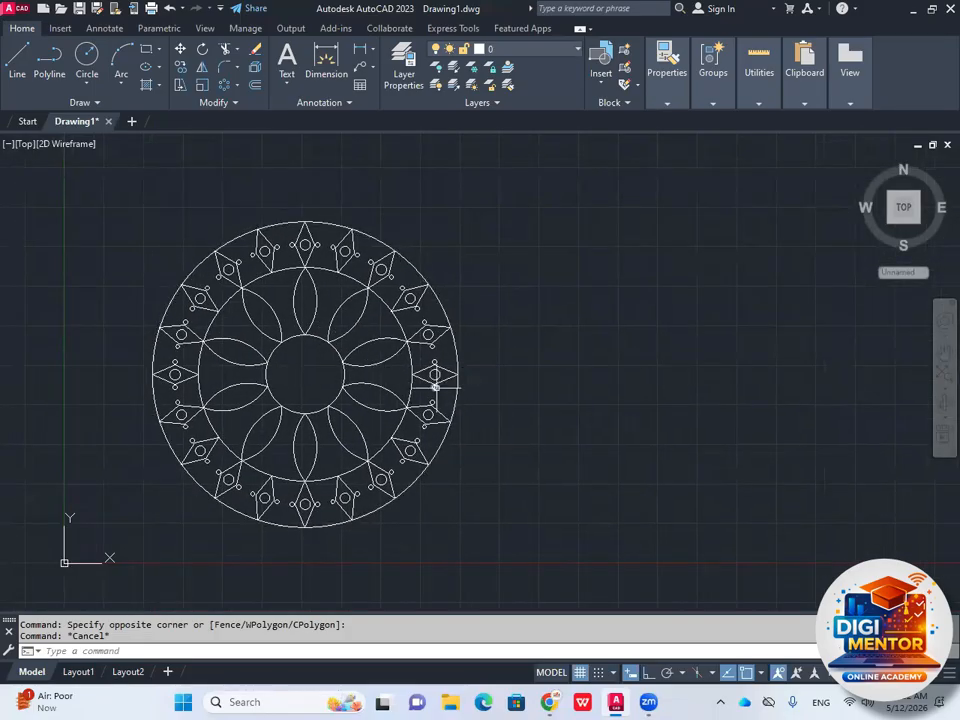
pyautogui.click(87, 62)
pyautogui.click(623, 348)
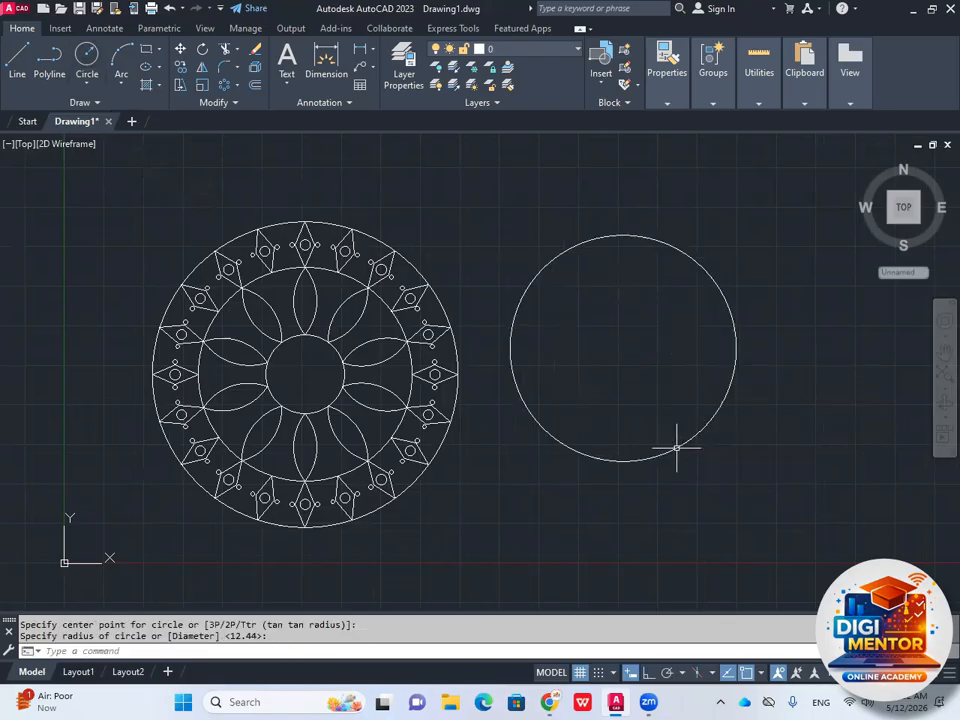
# - Draw a smaller concentric circle inside the new circle, leaving a narrow ring between the two
pyautogui.click(87, 62)
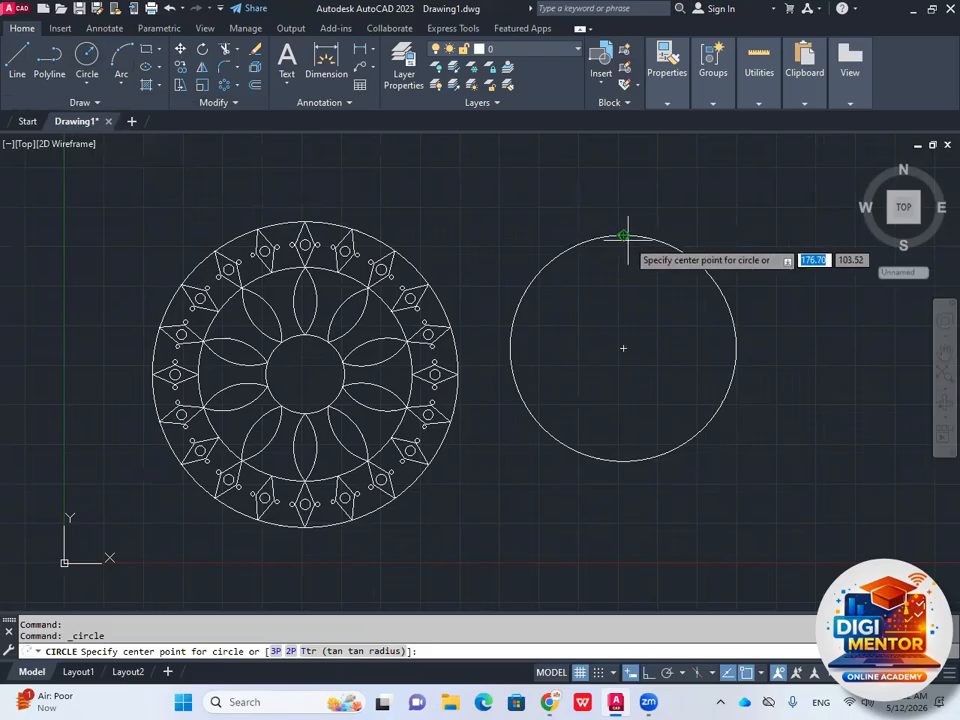
pyautogui.click(623, 348)
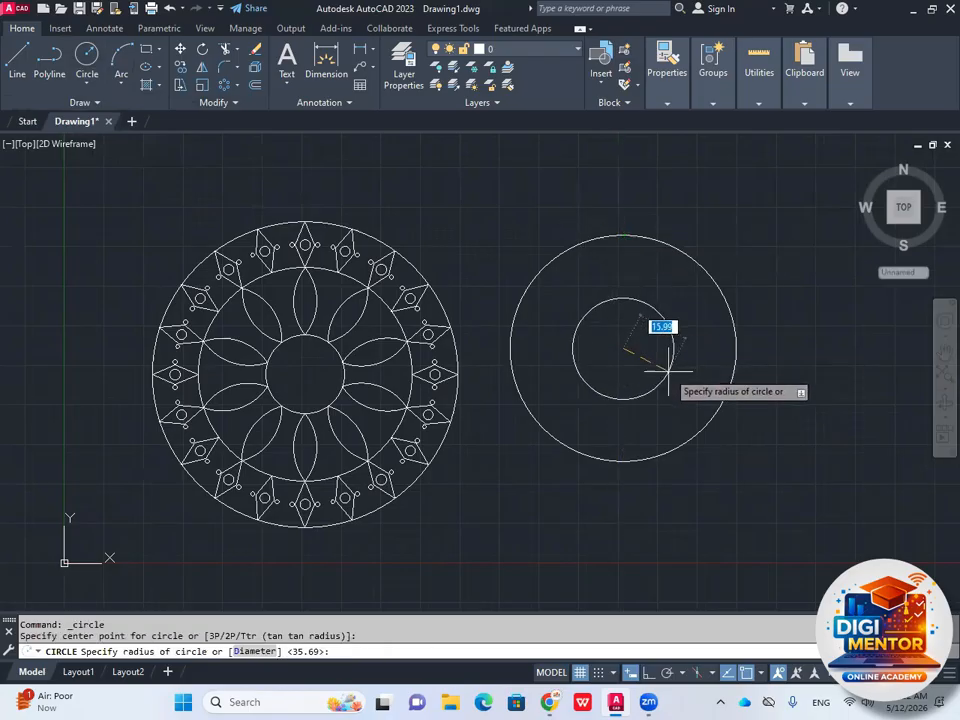
pyautogui.click(697, 392)
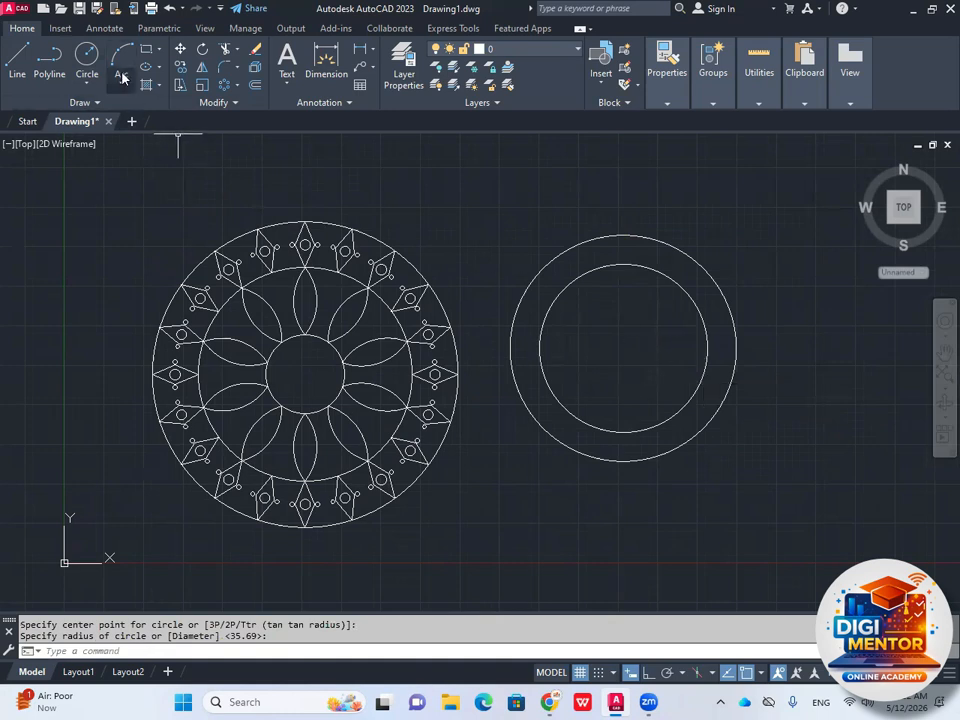
# - Draw a narrow upright rectangle spanning the gap between the two circles at the top of the ring
pyautogui.click(147, 53)
pyautogui.scroll(4, 610, 250)
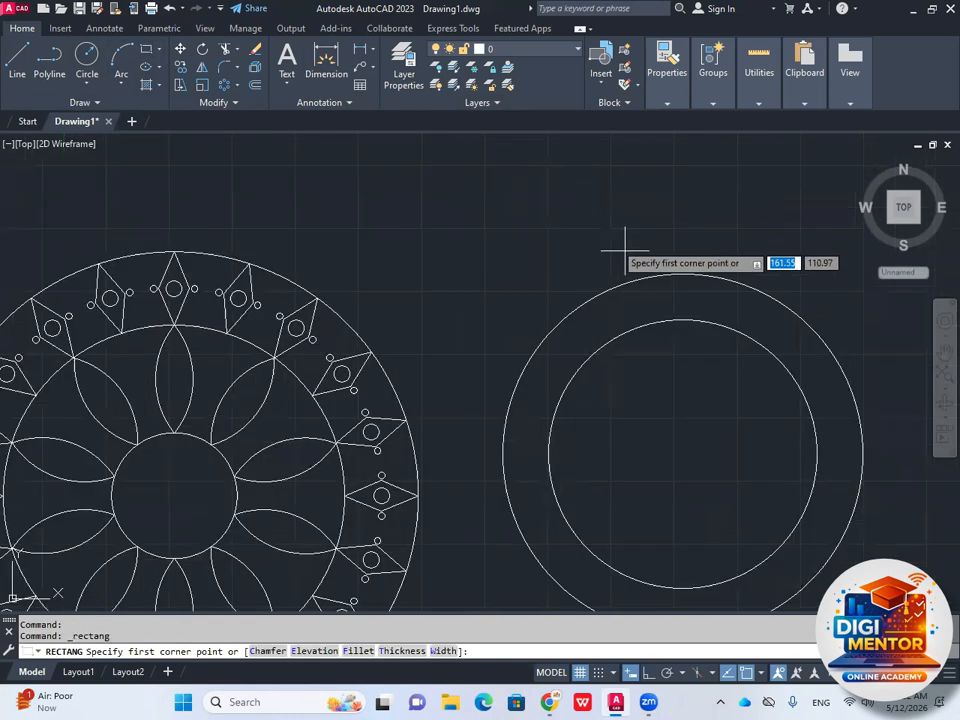
pyautogui.click(541, 240)
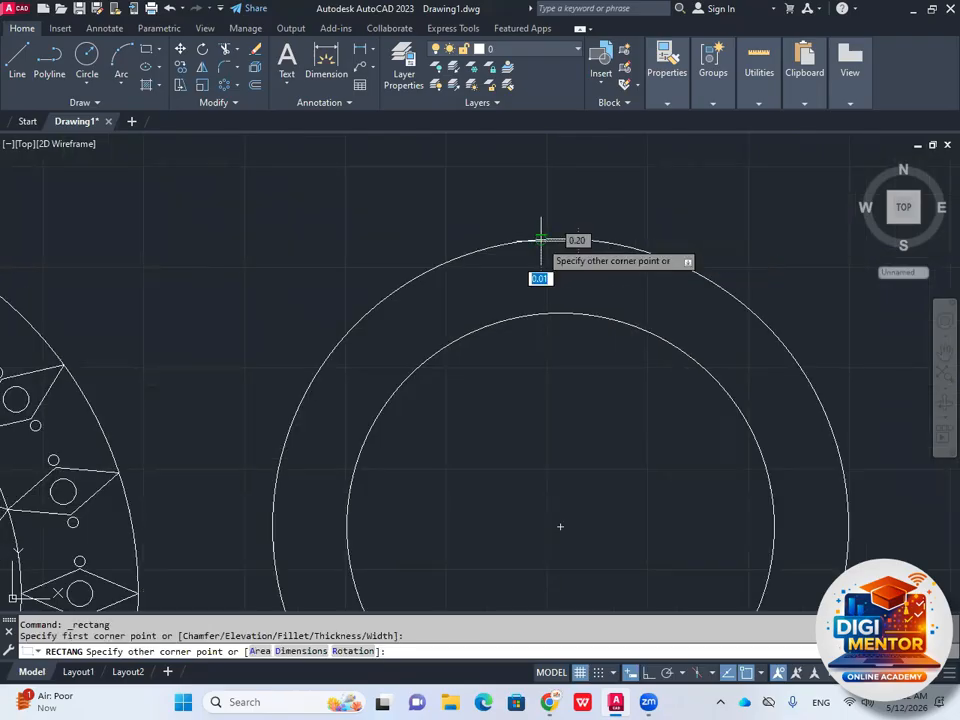
pyautogui.click(572, 313)
pyautogui.scroll(3, 572, 317)
pyautogui.scroll(-3, 566, 319)
# - Create a polar array of the rectangle around the circles' centre with 15 items
pyautogui.click(224, 86)
pyautogui.click(578, 262)
pyautogui.click(548, 284)
pyautogui.press('Return')
pyautogui.scroll(-4, 632, 312)
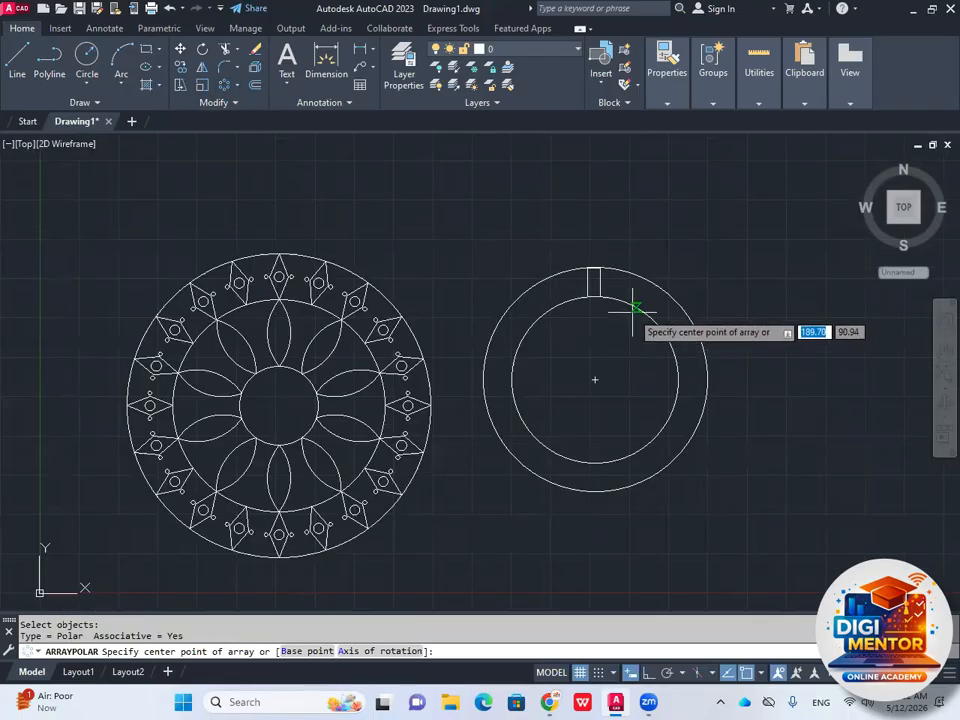
pyautogui.click(595, 379)
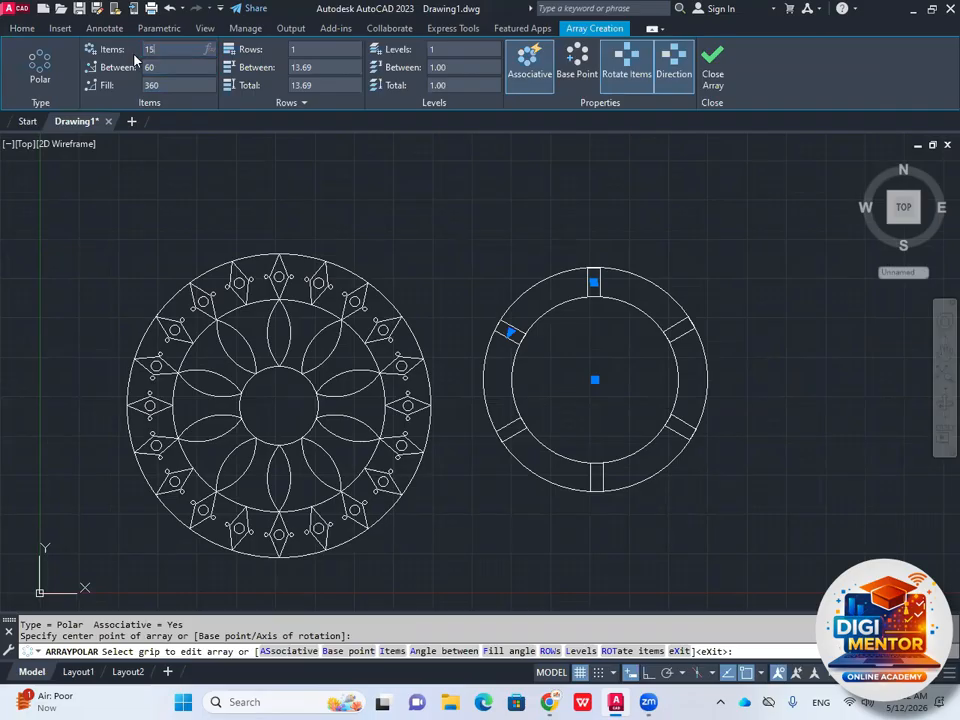
pyautogui.write('15')
pyautogui.press('Return')
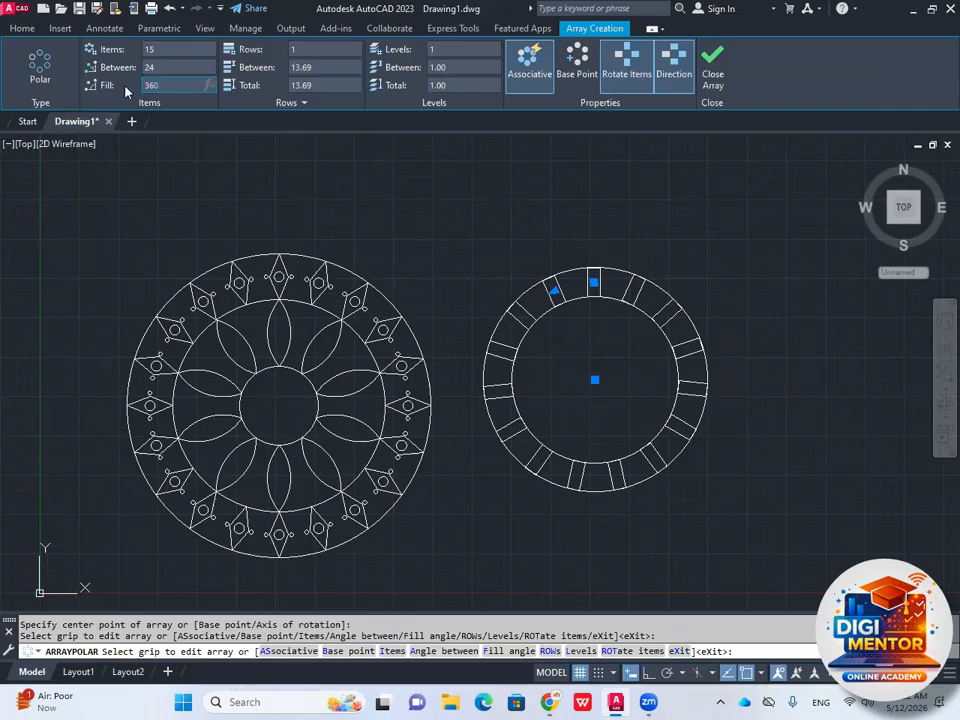
# - Try fill angles of 45, 90 and 180 degrees on the rectangle array
pyautogui.write('45')
pyautogui.press('Return')
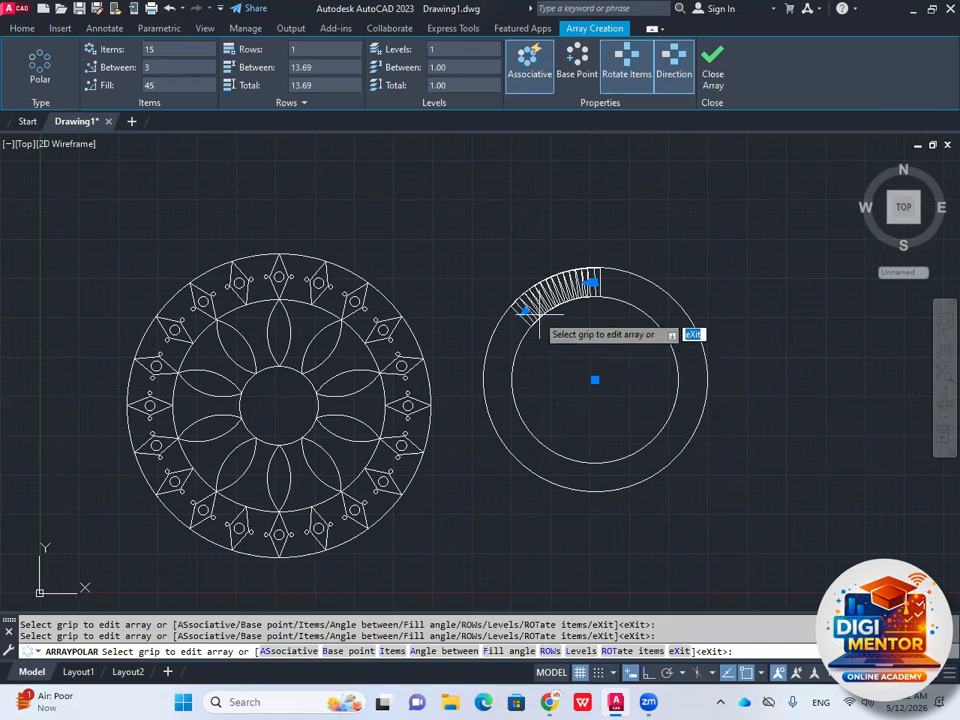
pyautogui.scroll(6, 542, 317)
pyautogui.scroll(-2, 534, 318)
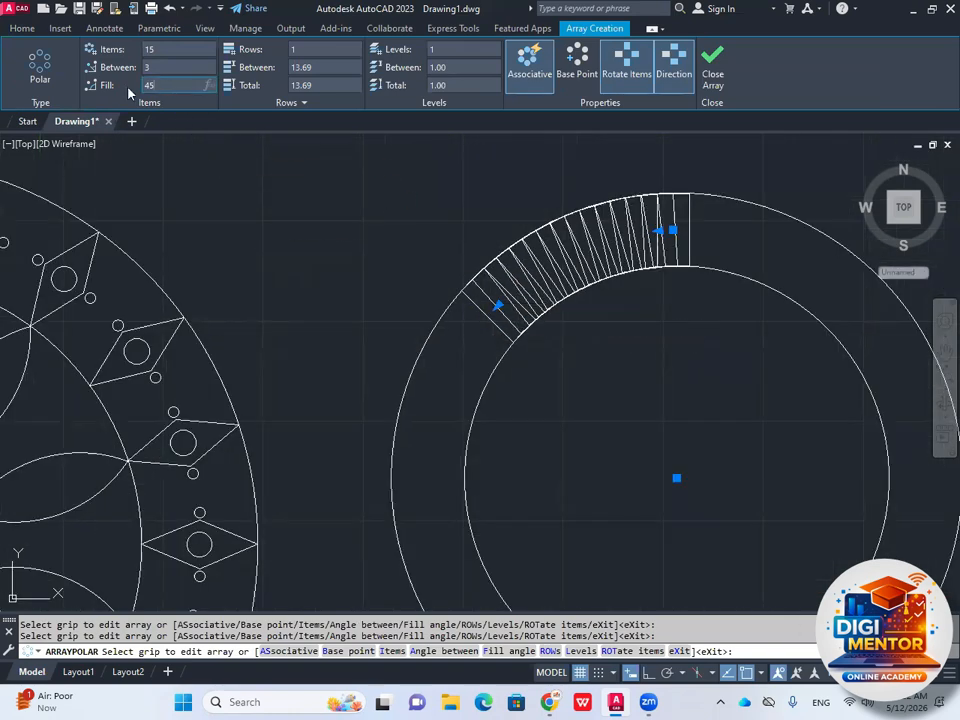
pyautogui.write('90')
pyautogui.press('Return')
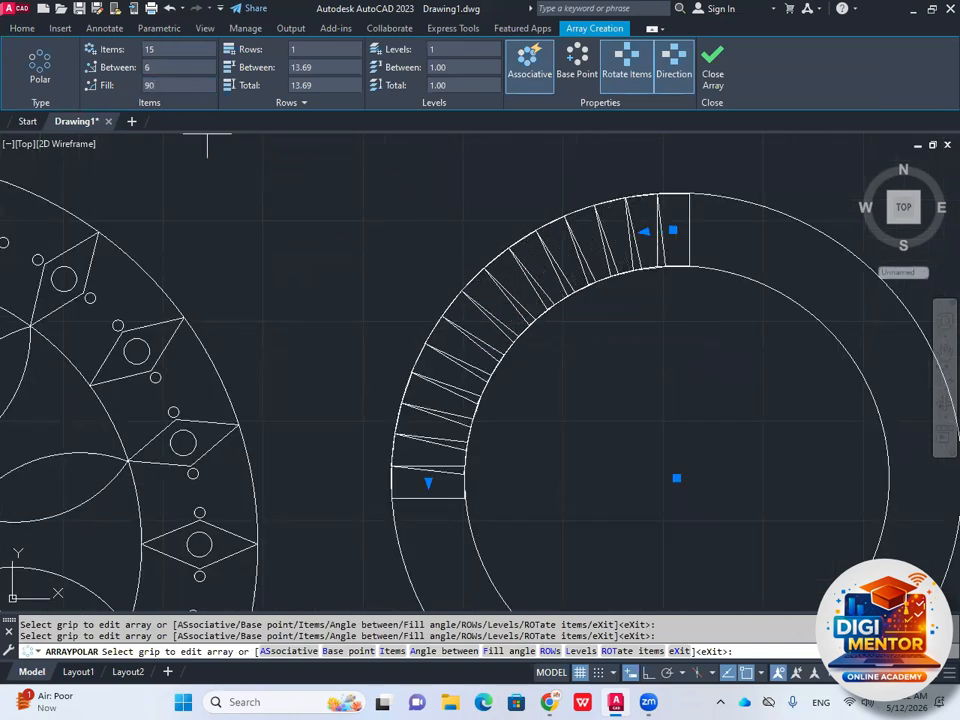
pyautogui.scroll(-4, 535, 350)
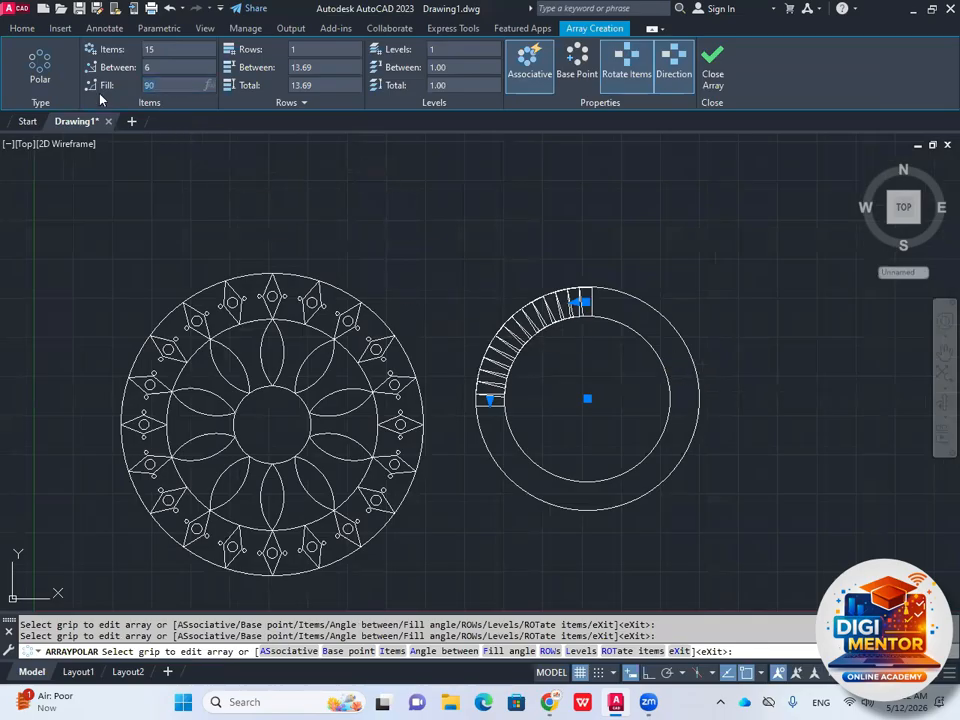
pyautogui.write('180')
pyautogui.press('Return')
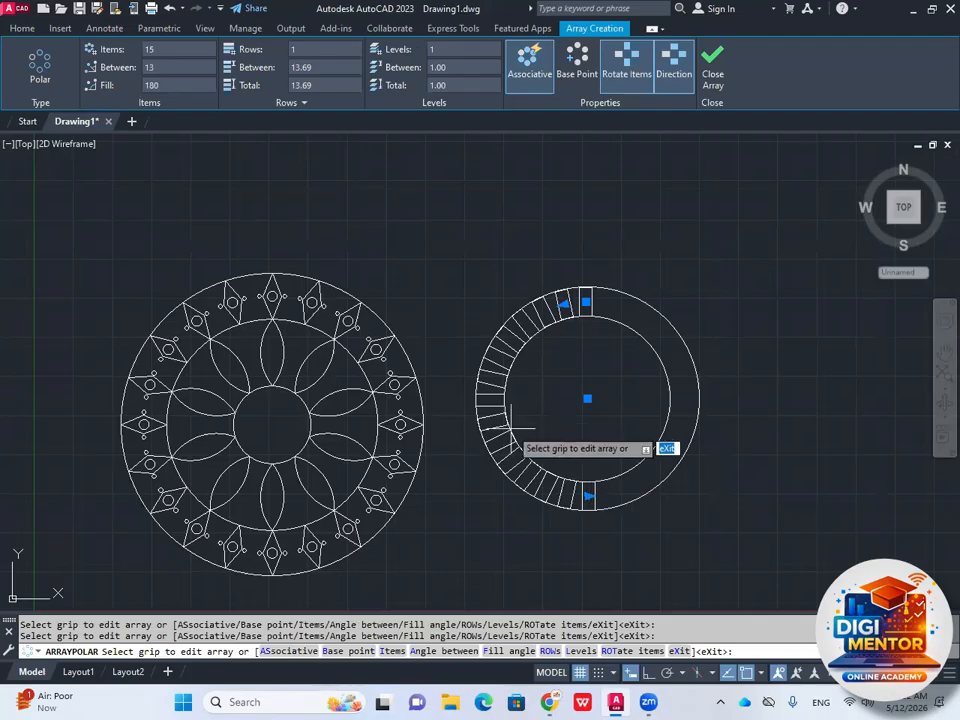
pyautogui.moveTo(574, 388); pyautogui.dragTo(531, 386, button='middle')
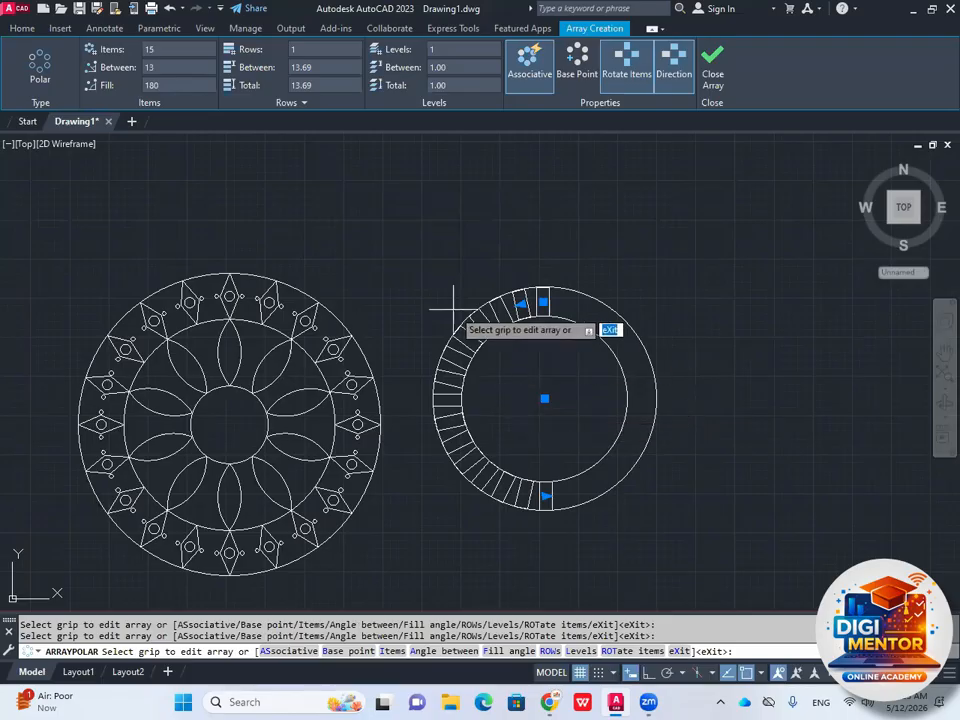
# - Finish the array with its direction reversed to clockwise, and undo the whole polar array
pyautogui.click(687, 86)
pyautogui.click(716, 88)
pyautogui.scroll(-2, 670, 295)
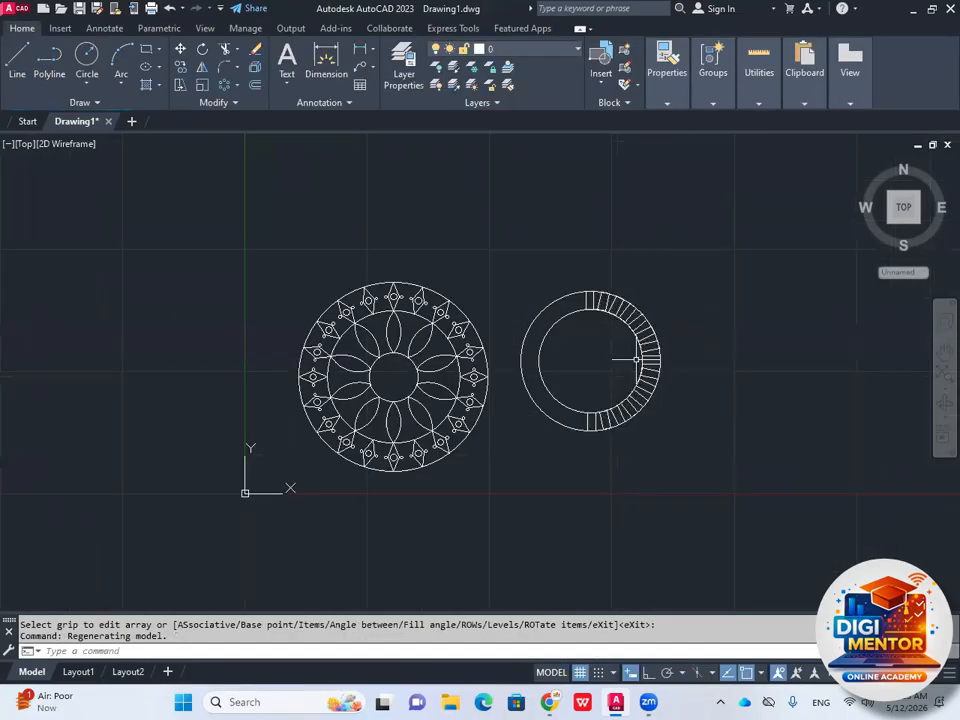
pyautogui.hotkey('ctrl', 'z')
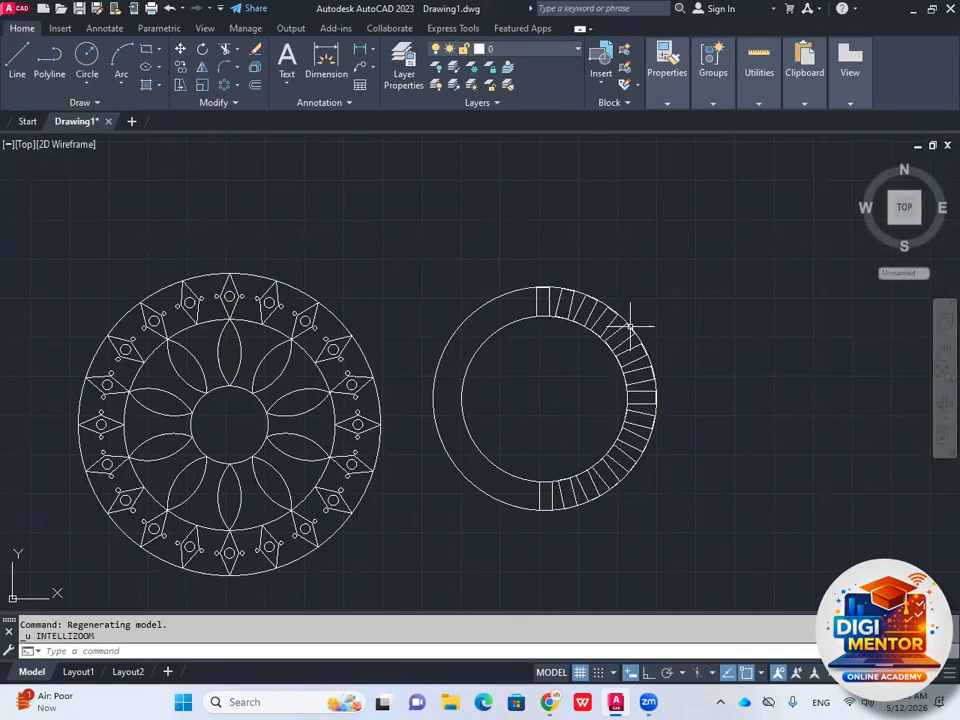
pyautogui.hotkey('ctrl', 'z')
# - Create a polar array of the top rectangle around the centre of the two circles with 15 items
pyautogui.scroll(-3, 610, 340)
pyautogui.moveTo(616, 337); pyautogui.dragTo(543, 344, button='middle')
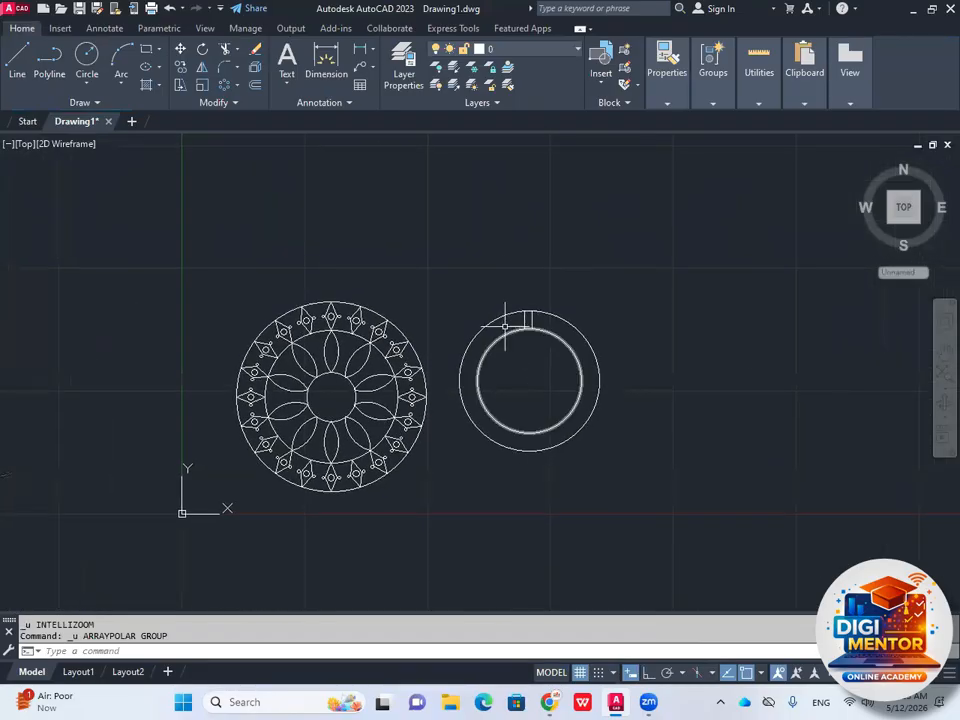
pyautogui.scroll(2, 504, 328)
pyautogui.click(552, 304)
pyautogui.click(537, 312)
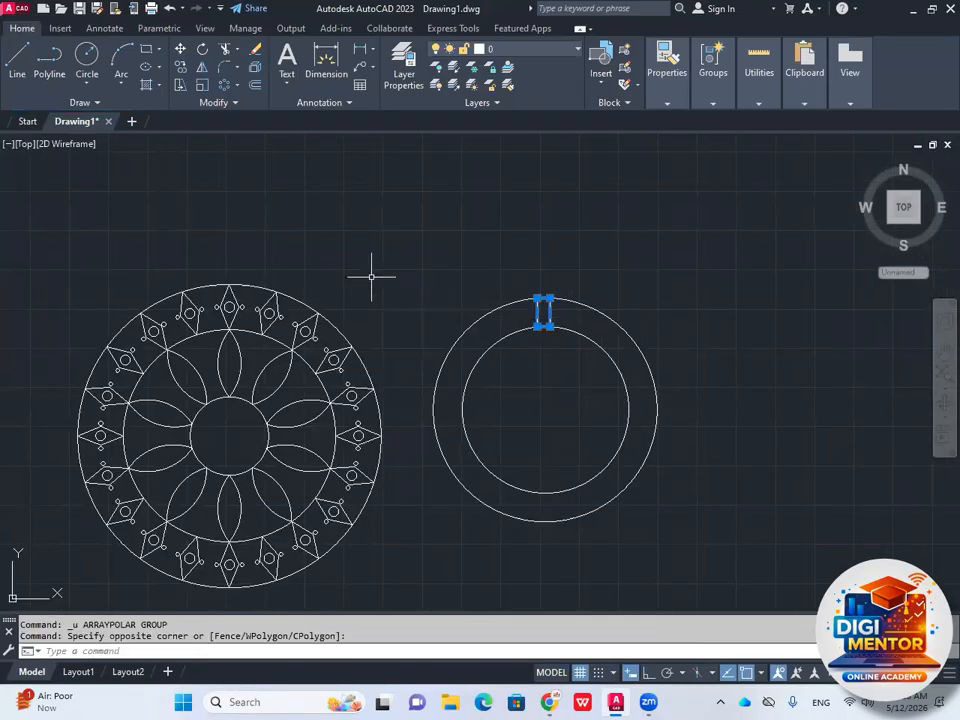
pyautogui.press('Escape')
pyautogui.click(227, 86)
pyautogui.click(512, 266)
pyautogui.click(560, 358)
pyautogui.press('Return')
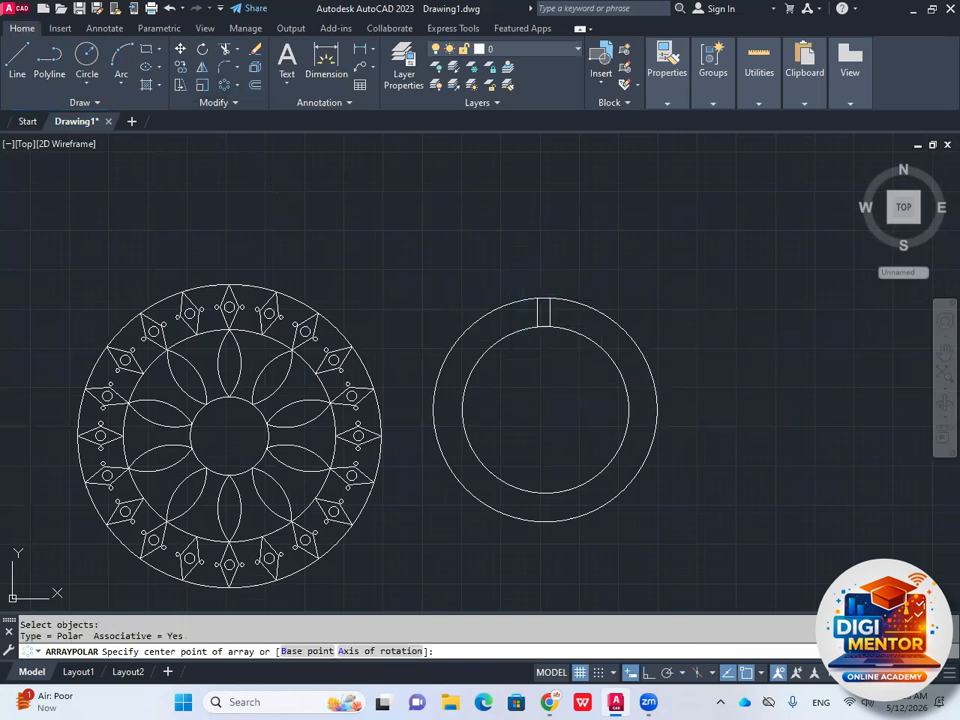
pyautogui.click(545, 409)
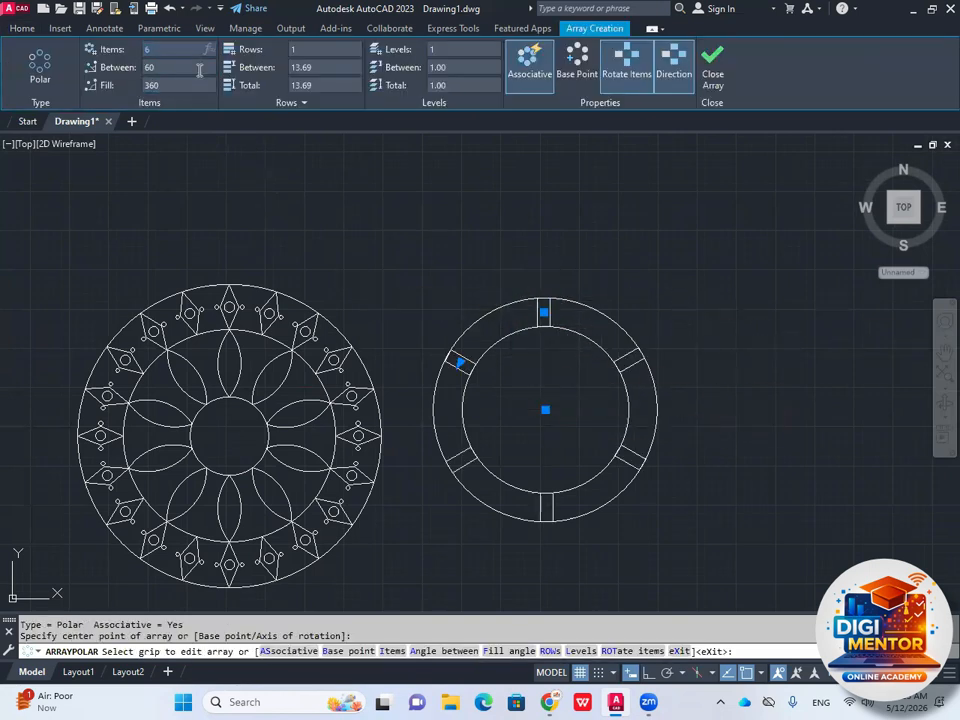
pyautogui.write('15')
pyautogui.press('Return')
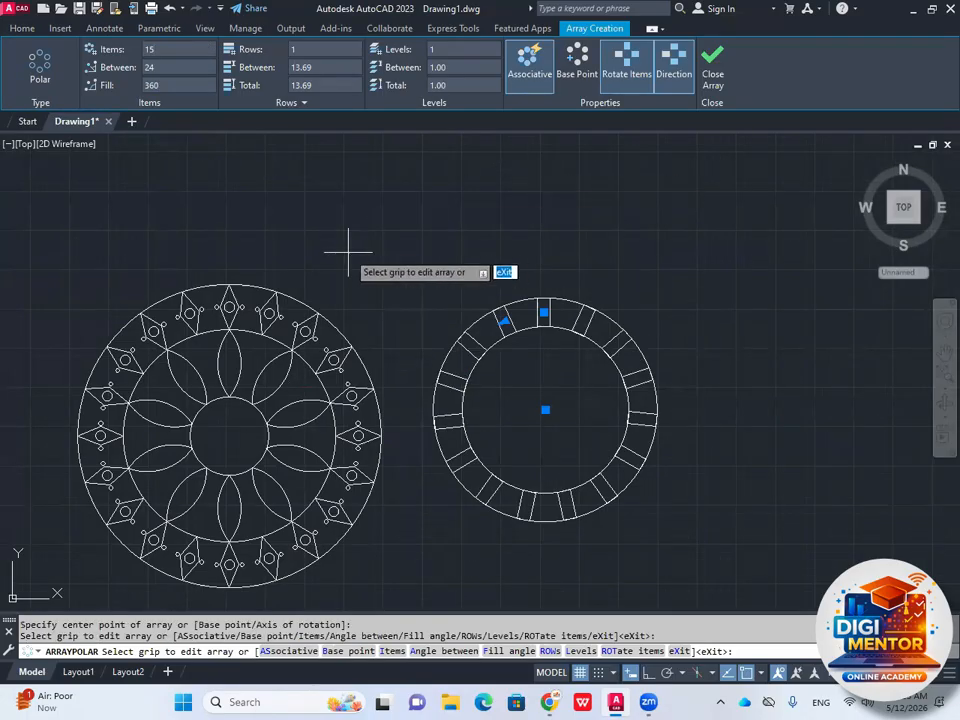
# - Set the array's fill angle to 180 degrees and compare its clockwise and counterclockwise directions
pyautogui.write('180')
pyautogui.press('Return')
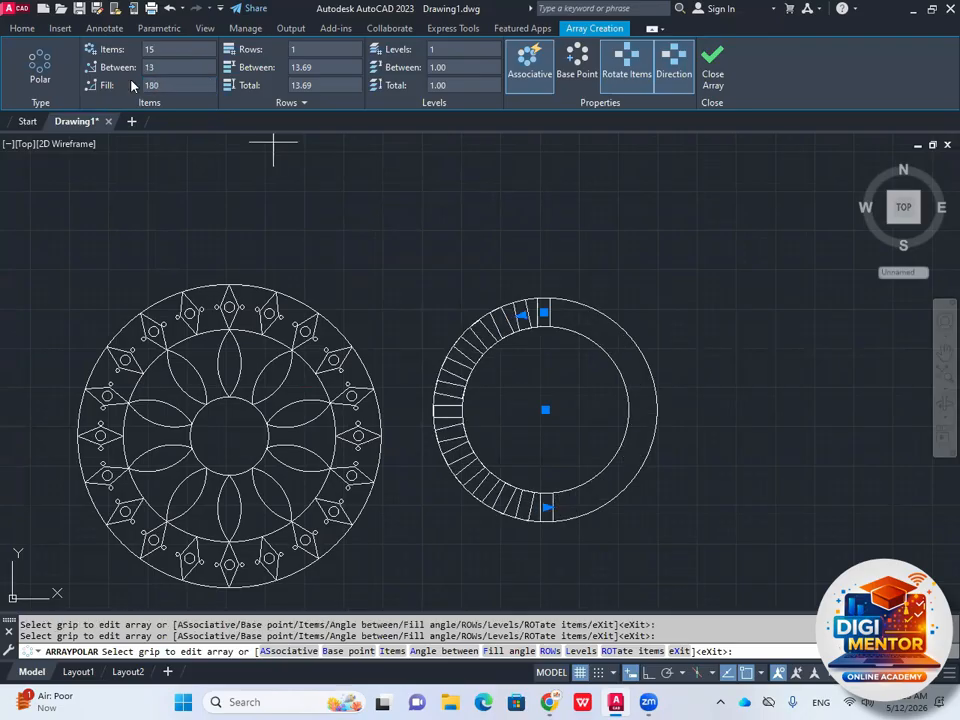
pyautogui.click(669, 78)
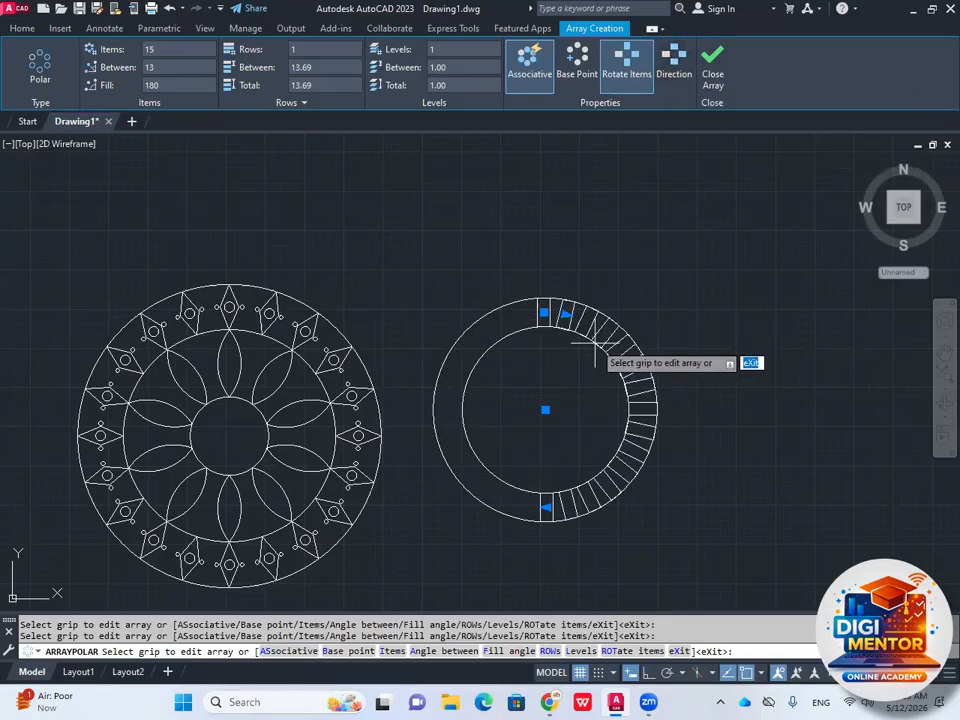
pyautogui.click(668, 77)
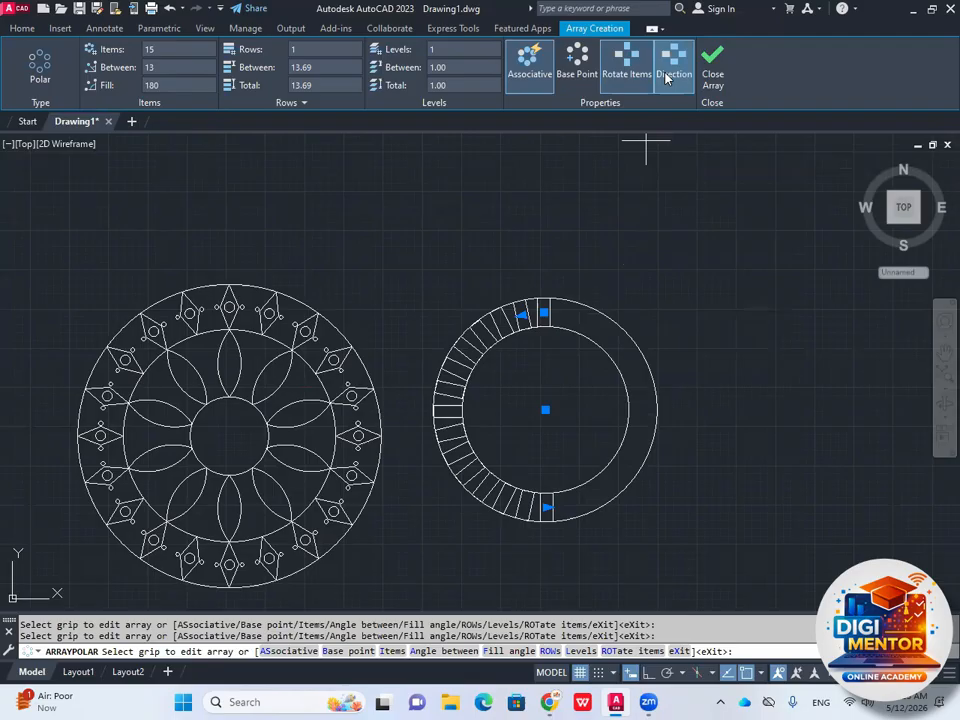
pyautogui.click(668, 77)
pyautogui.click(668, 77)
# - Switch Rotate Items off and on again to compare upright rectangles with rectangles that follow the ring
pyautogui.click(627, 77)
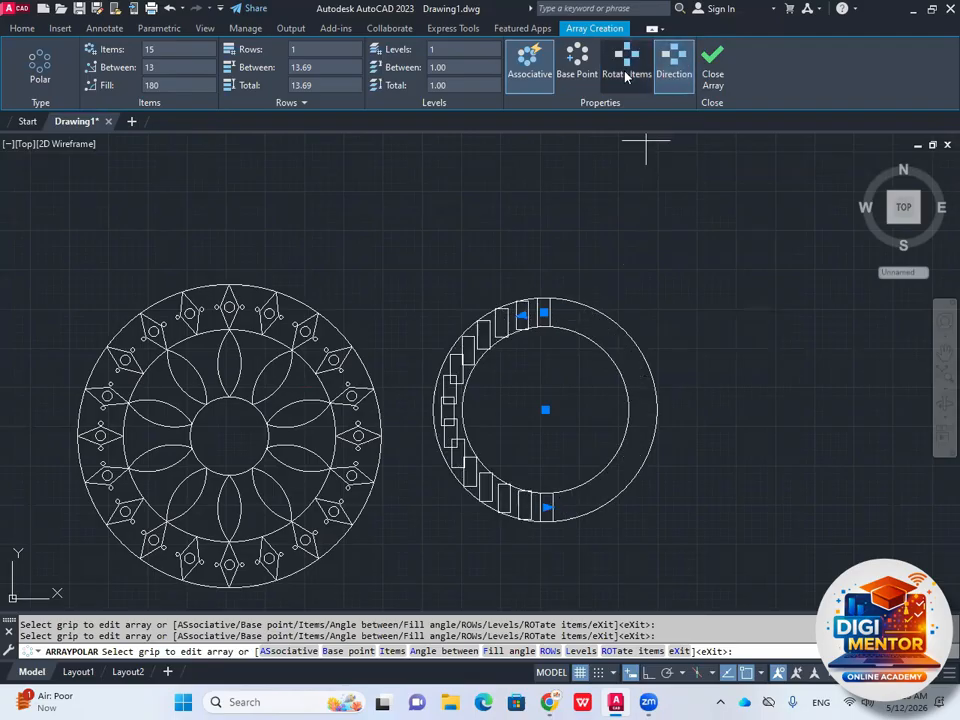
pyautogui.click(627, 77)
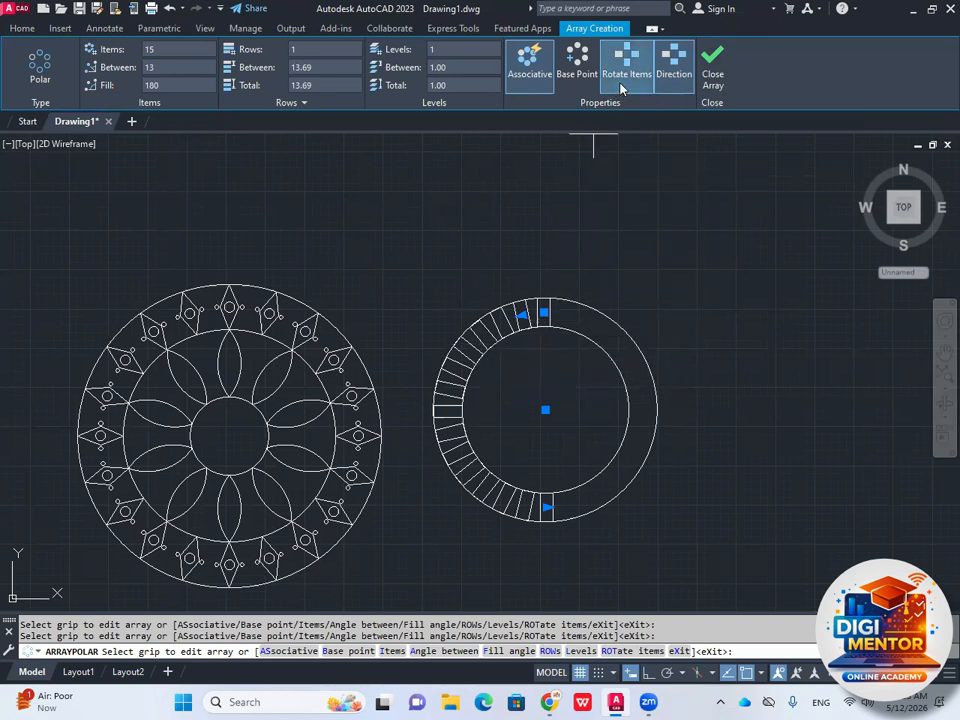
pyautogui.click(621, 80)
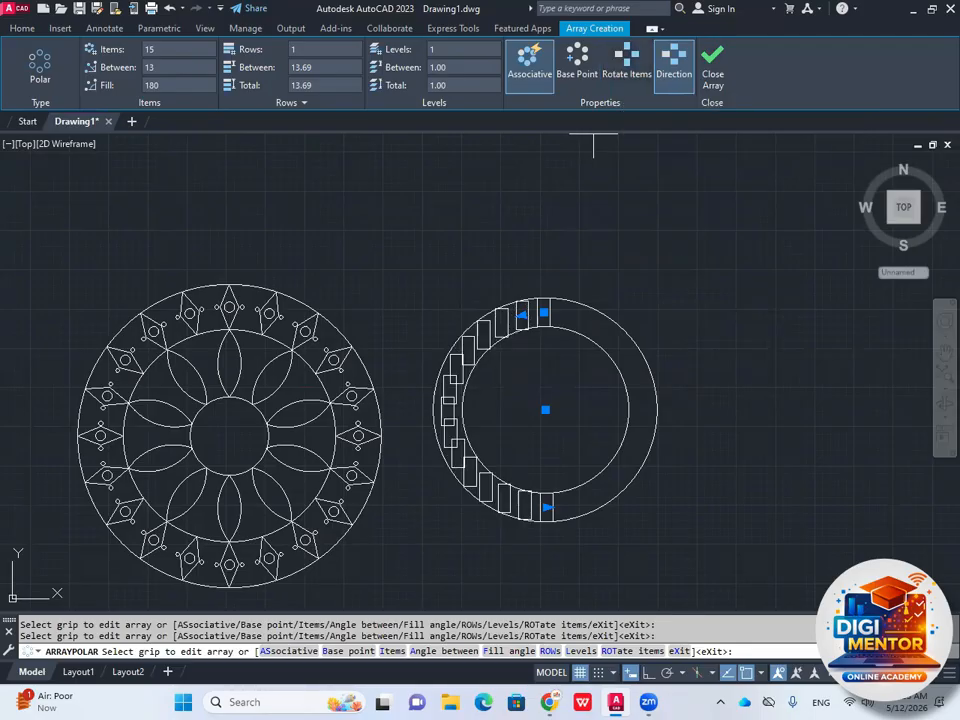
pyautogui.scroll(4, 500, 369)
pyautogui.scroll(-3, 439, 386)
pyautogui.scroll(1, 439, 386)
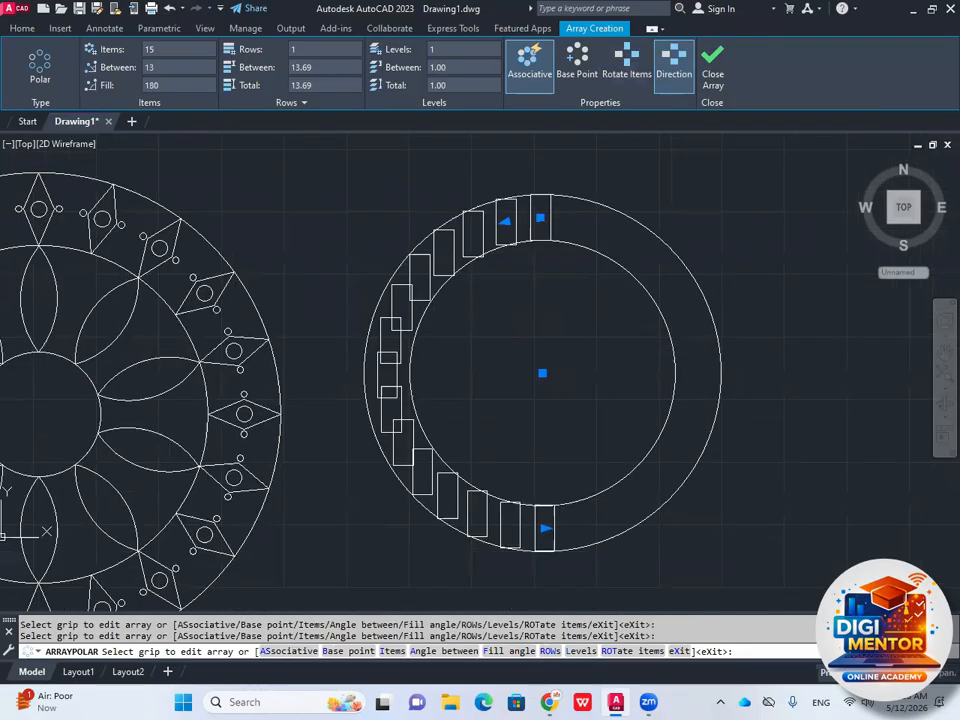
pyautogui.moveTo(441, 327); pyautogui.dragTo(446, 339, button='middle')
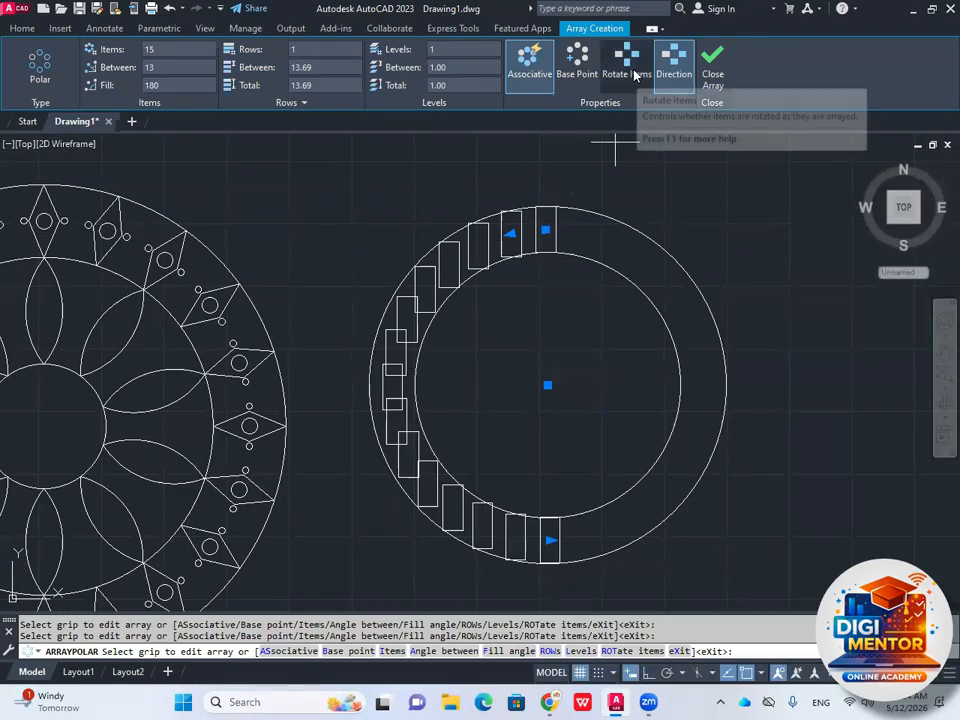
pyautogui.click(633, 74)
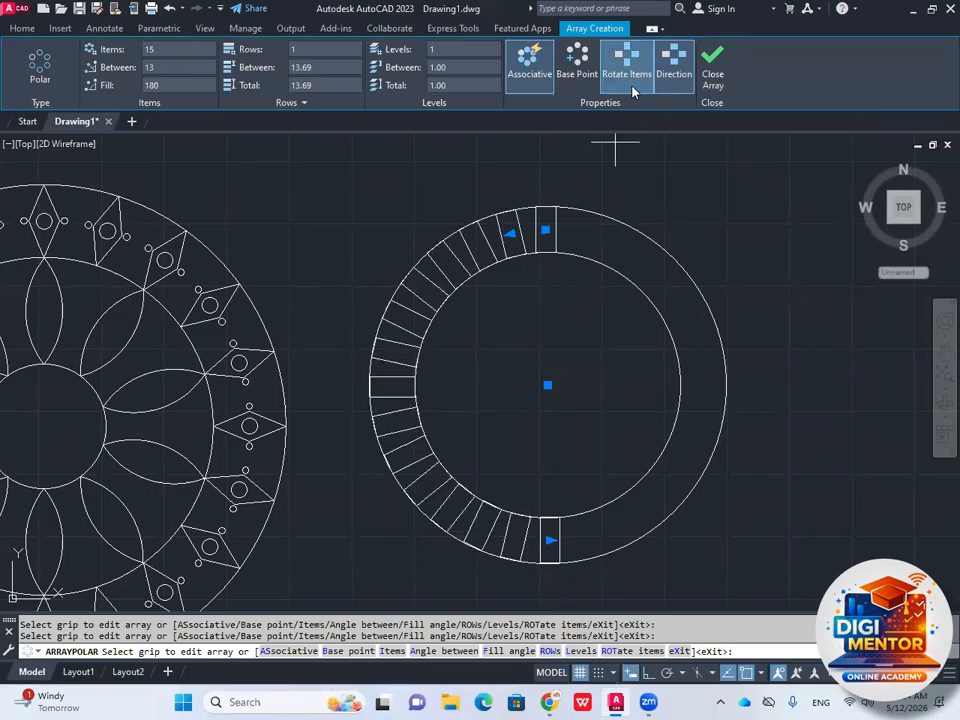
# - Finish the rectangle array with clockwise direction, a 360-degree fill angle and 30 items
pyautogui.scroll(-2, 617, 146)
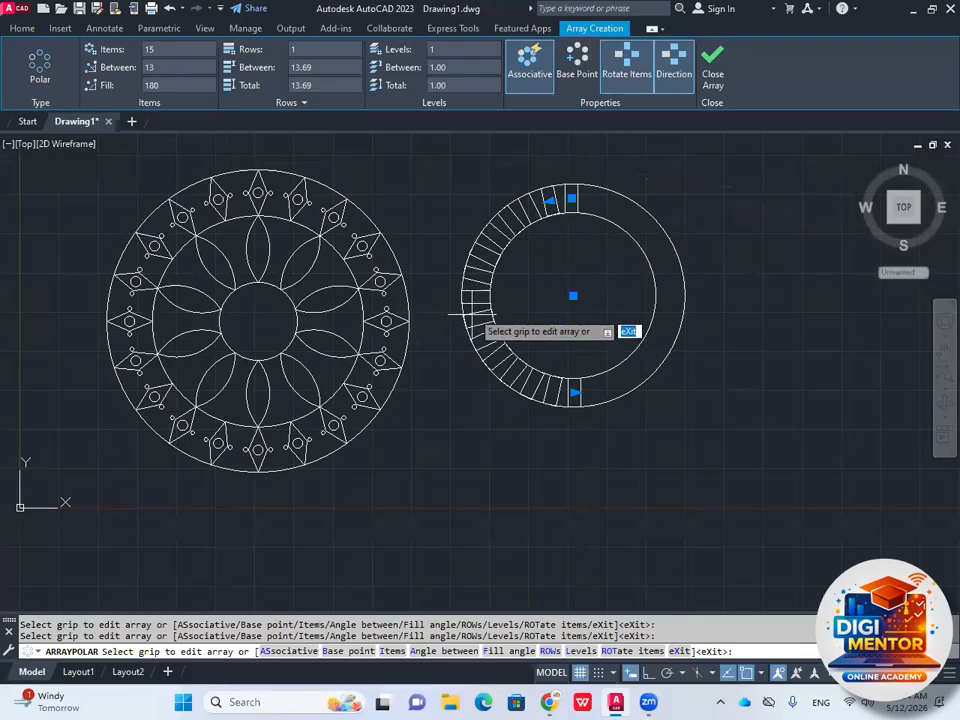
pyautogui.click(674, 66)
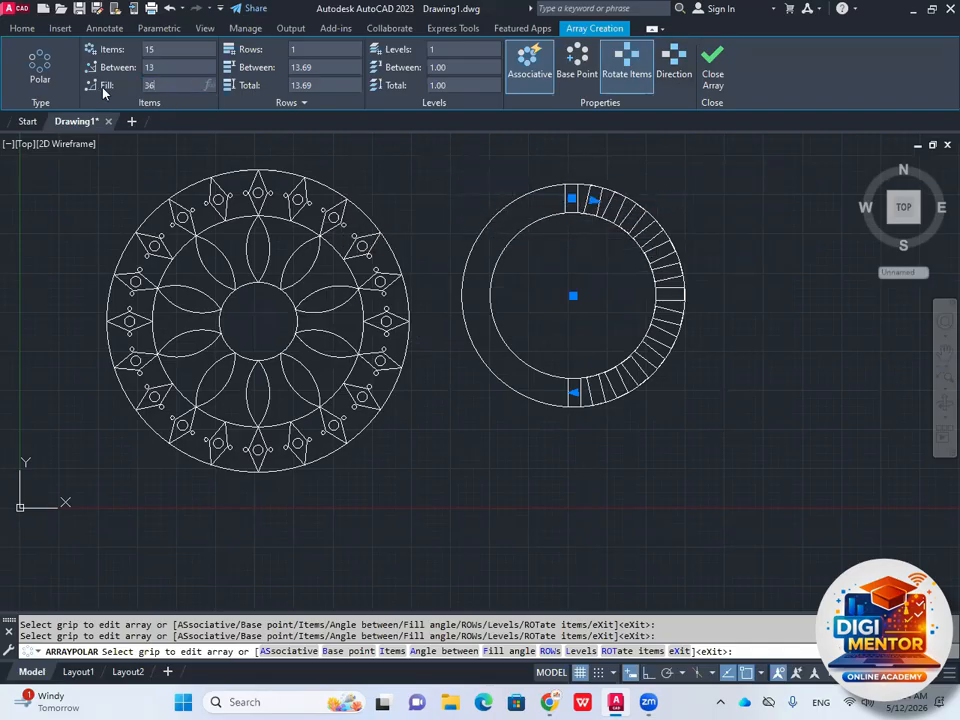
pyautogui.press('Return')
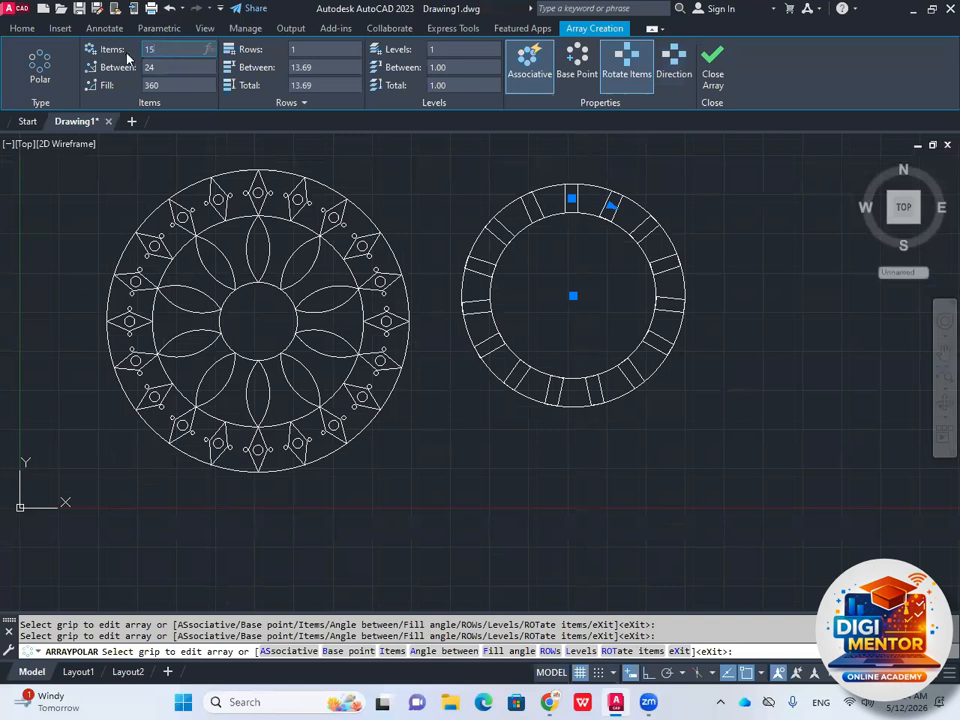
pyautogui.write('30')
pyautogui.press('Return')
pyautogui.click(712, 76)
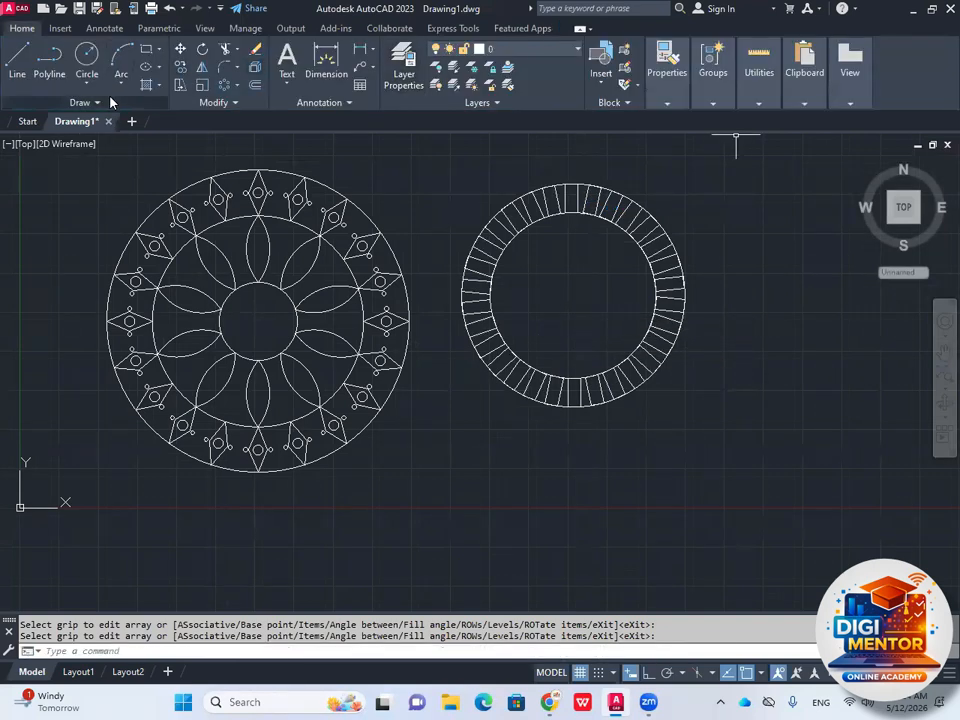
# - Explode the polar array of rectangles in the ring into separate objects
pyautogui.click(254, 69)
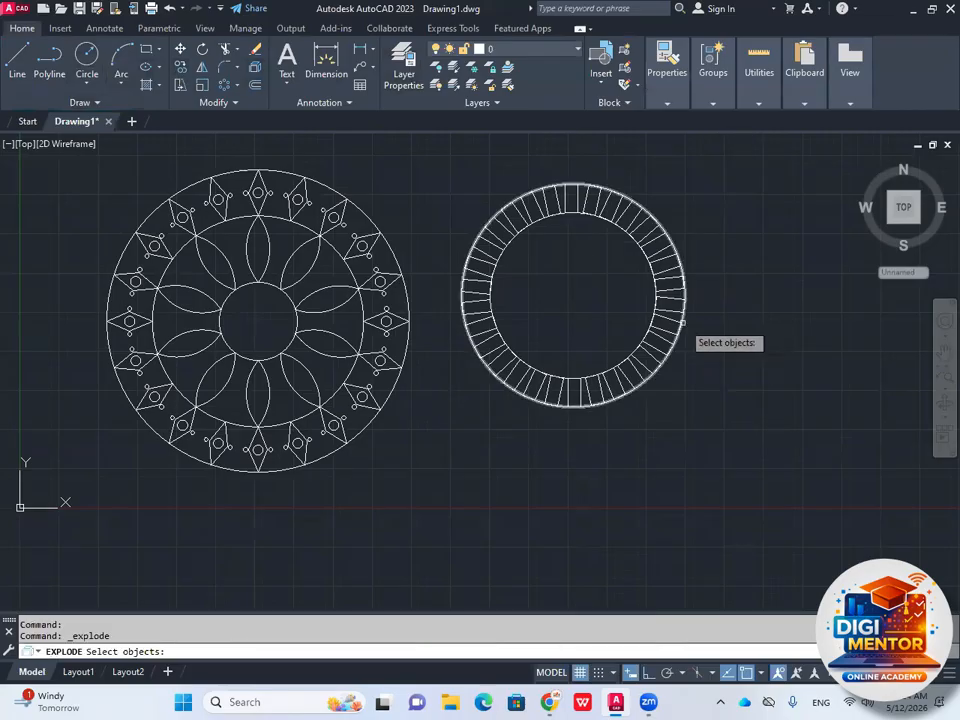
pyautogui.click(681, 321)
pyautogui.click(666, 321)
pyautogui.press('Return')
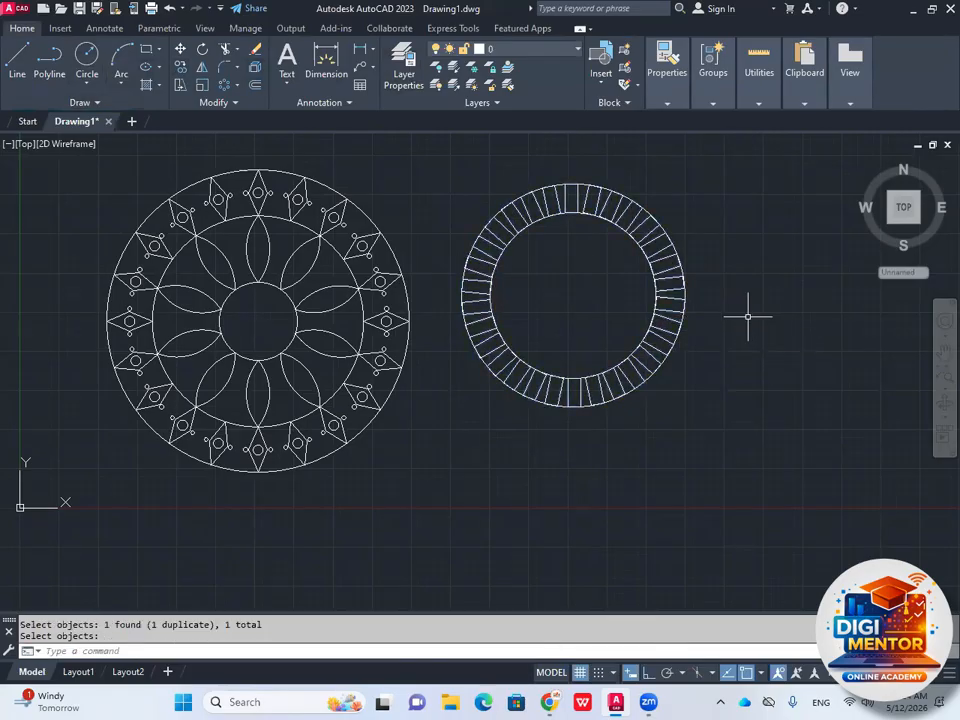
pyautogui.scroll(4, 681, 332)
pyautogui.click(726, 282)
pyautogui.click(649, 368)
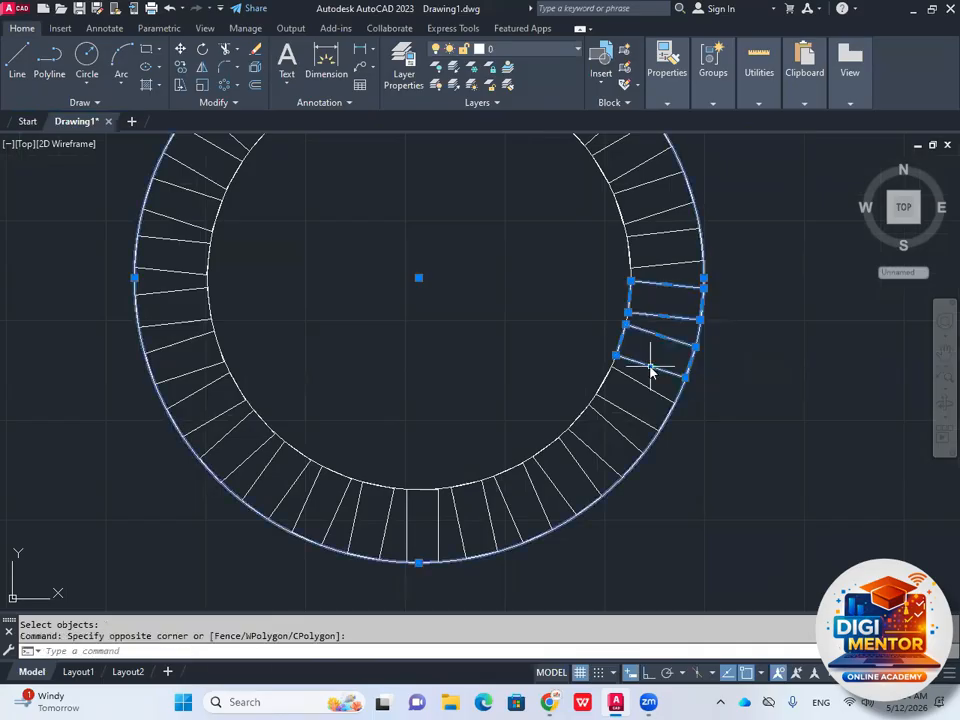
pyautogui.scroll(-4, 641, 484)
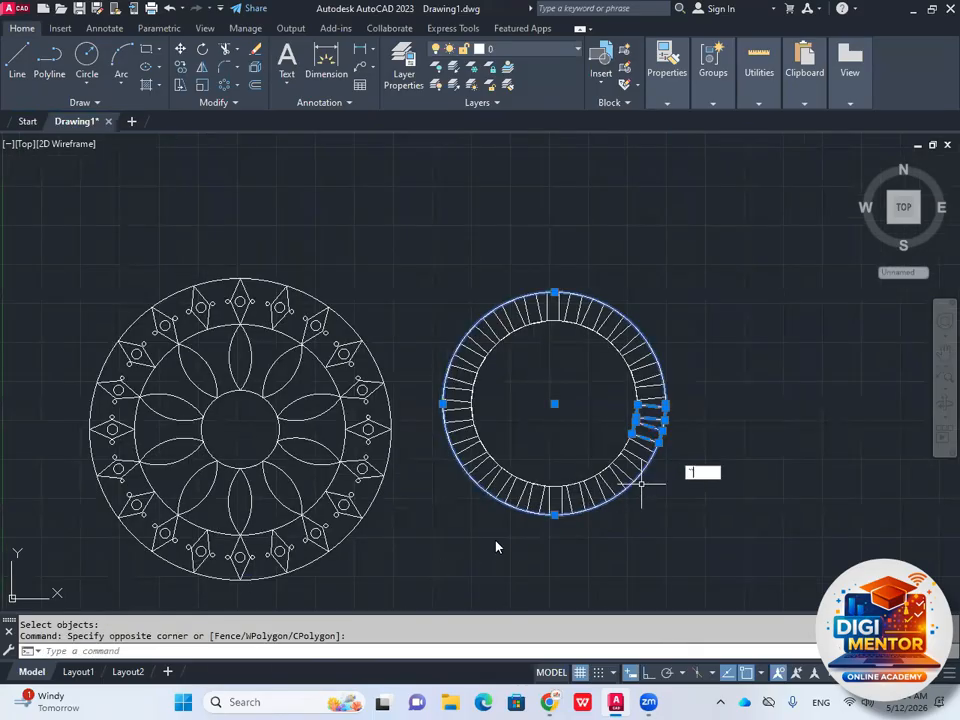
pyautogui.press('Escape')
# - Delete the rectangles along the lower part of the ring, keeping both circles
pyautogui.click(452, 538)
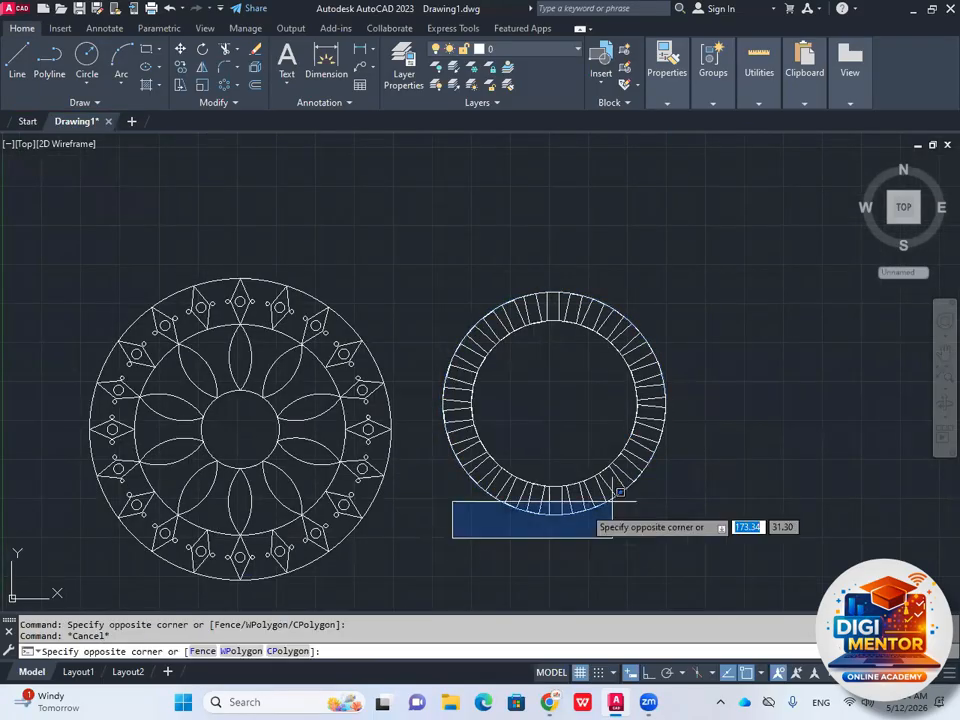
pyautogui.click(693, 425)
pyautogui.press('Delete')
# - Delete the leftover rectangles just below the centre on both sides, so only the upper half of the ring stays filled
pyautogui.scroll(2, 660, 445)
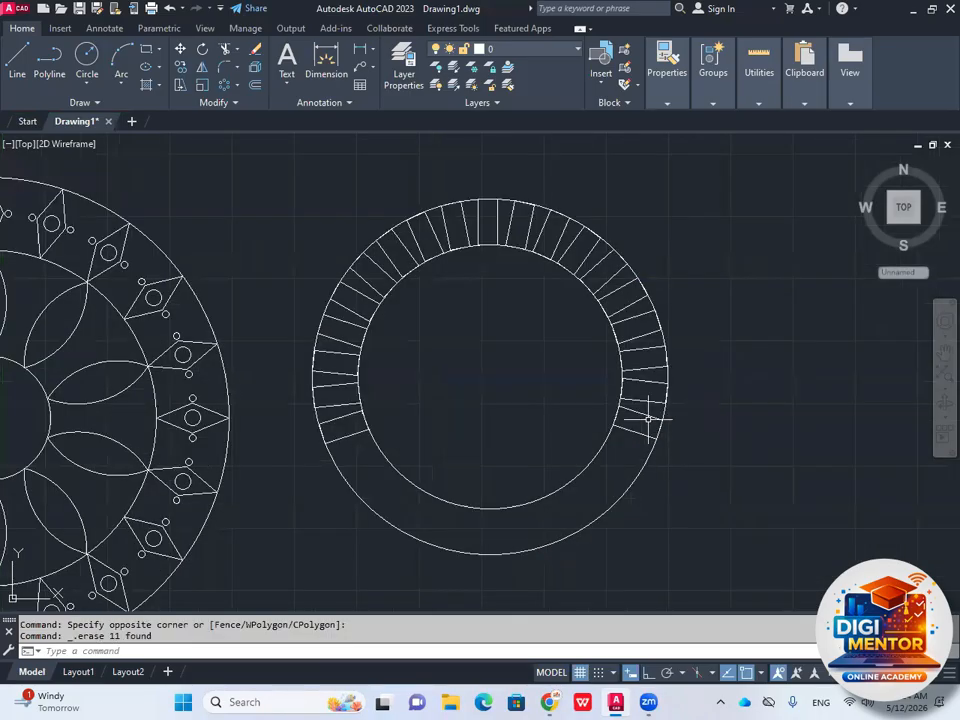
pyautogui.click(656, 400)
pyautogui.click(634, 419)
pyautogui.press('Delete')
pyautogui.press('Delete')
pyautogui.click(352, 397)
pyautogui.click(345, 418)
pyautogui.press('Delete')
pyautogui.scroll(-2, 452, 413)
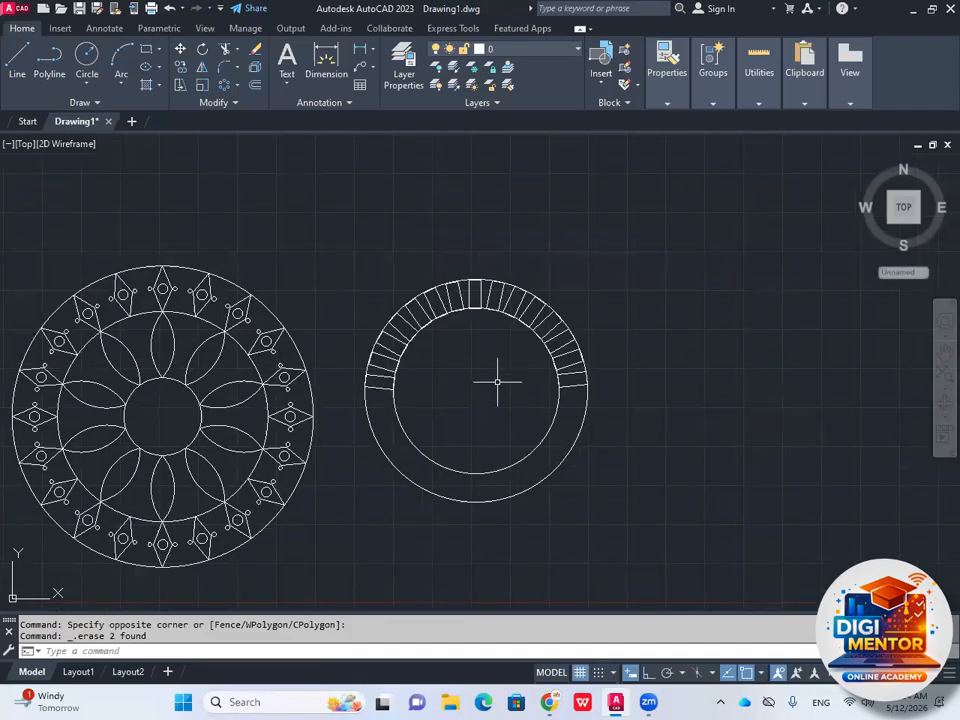
pyautogui.moveTo(456, 375); pyautogui.dragTo(472, 384, button='middle')
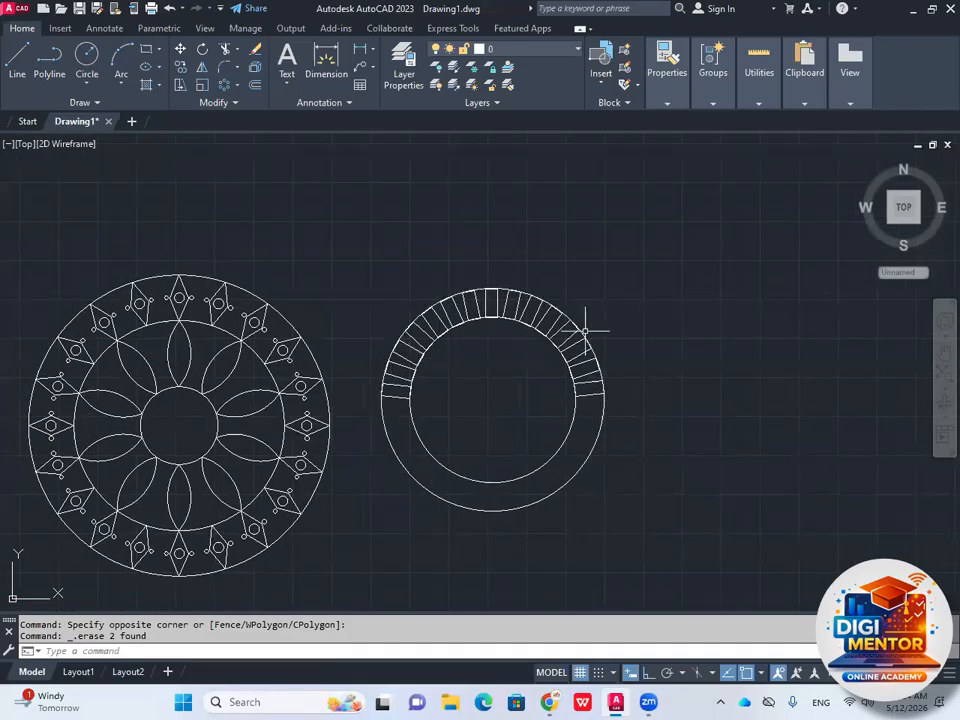
pyautogui.scroll(-2, 585, 328)
pyautogui.click(237, 85)
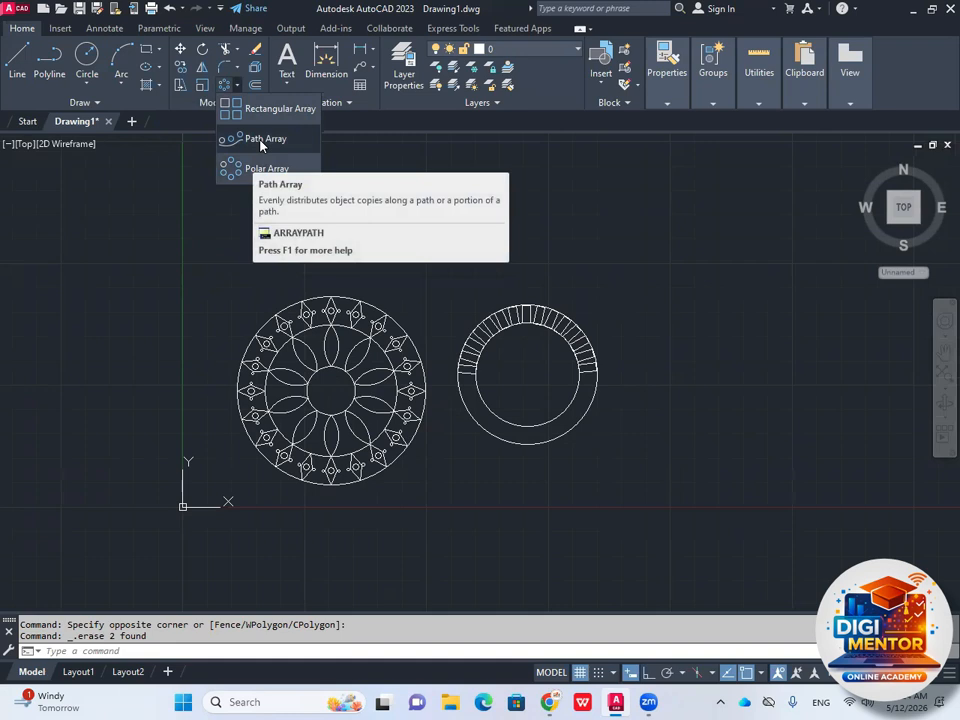
# - Draw an arch-shaped polyline right of the ornaments with Ortho on: a vertical line up, a semicircular arc and a vertical line down
pyautogui.scroll(-5, 360, 311)
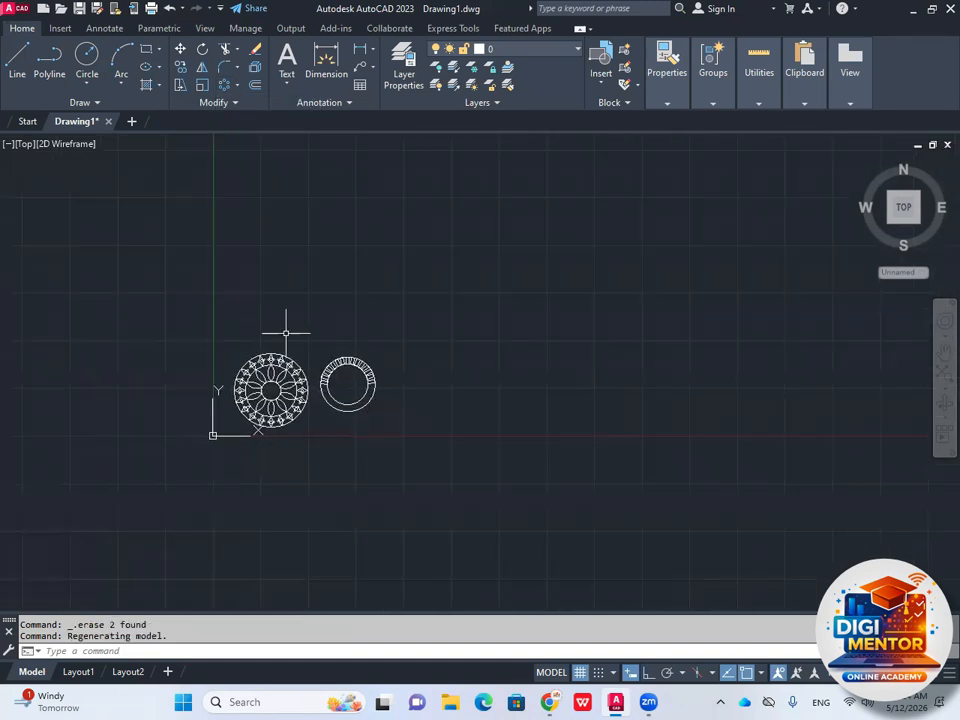
pyautogui.click(45, 62)
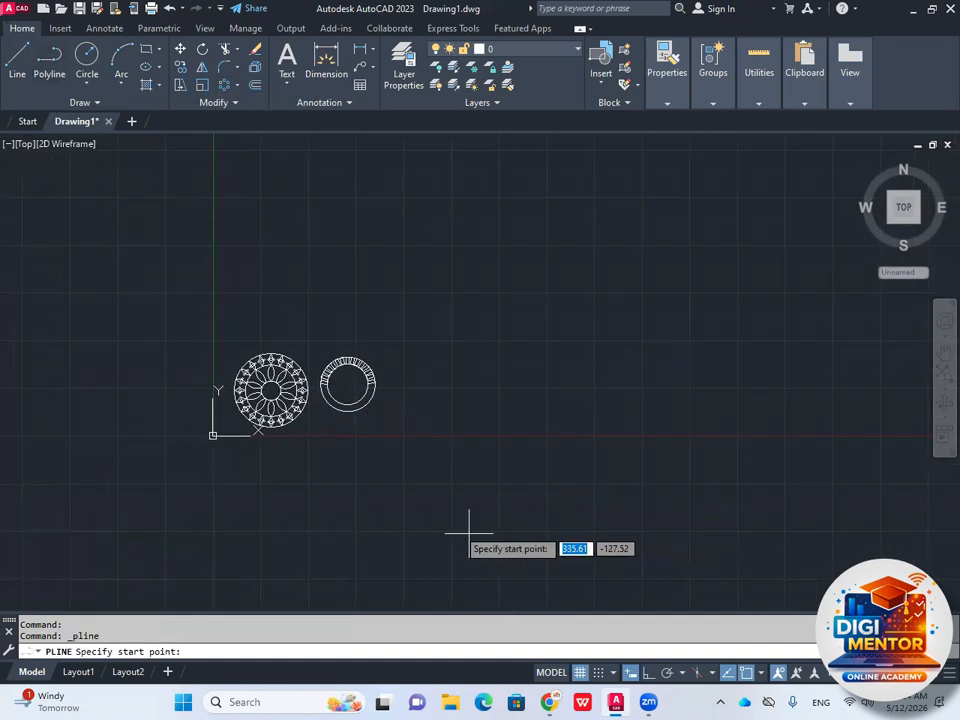
pyautogui.click(434, 497)
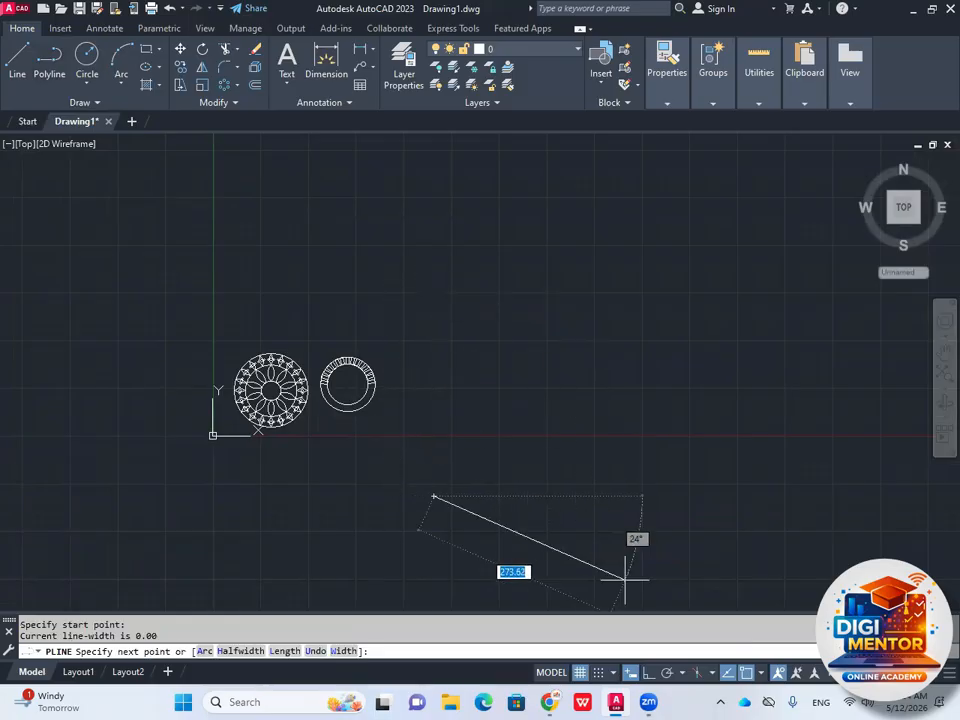
pyautogui.press('F8')
pyautogui.click(440, 316)
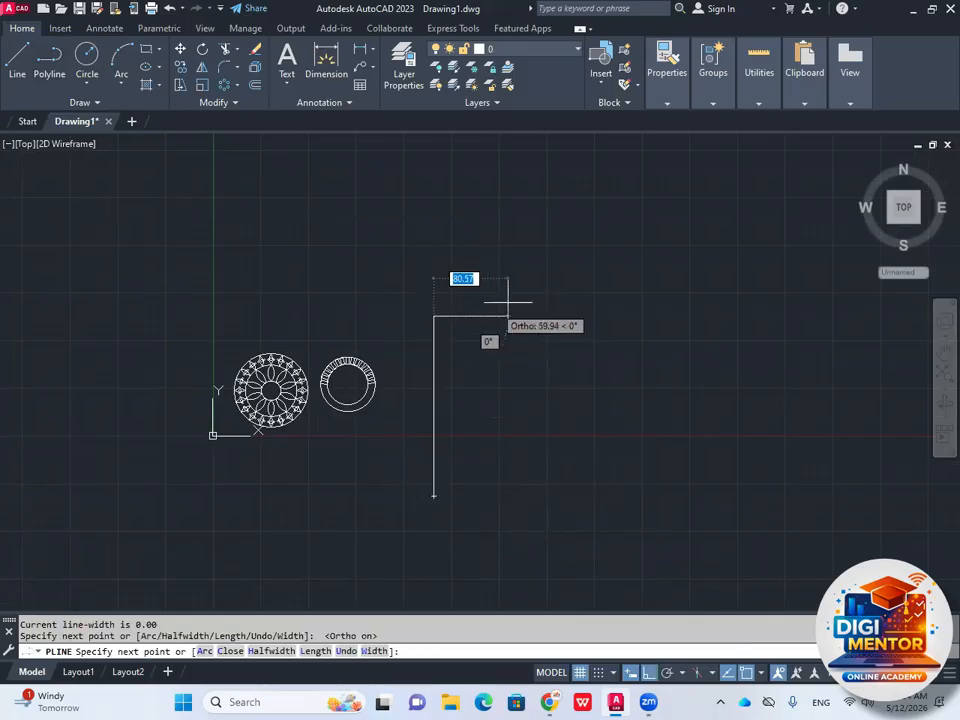
pyautogui.rightClick(511, 305)
pyautogui.click(549, 367)
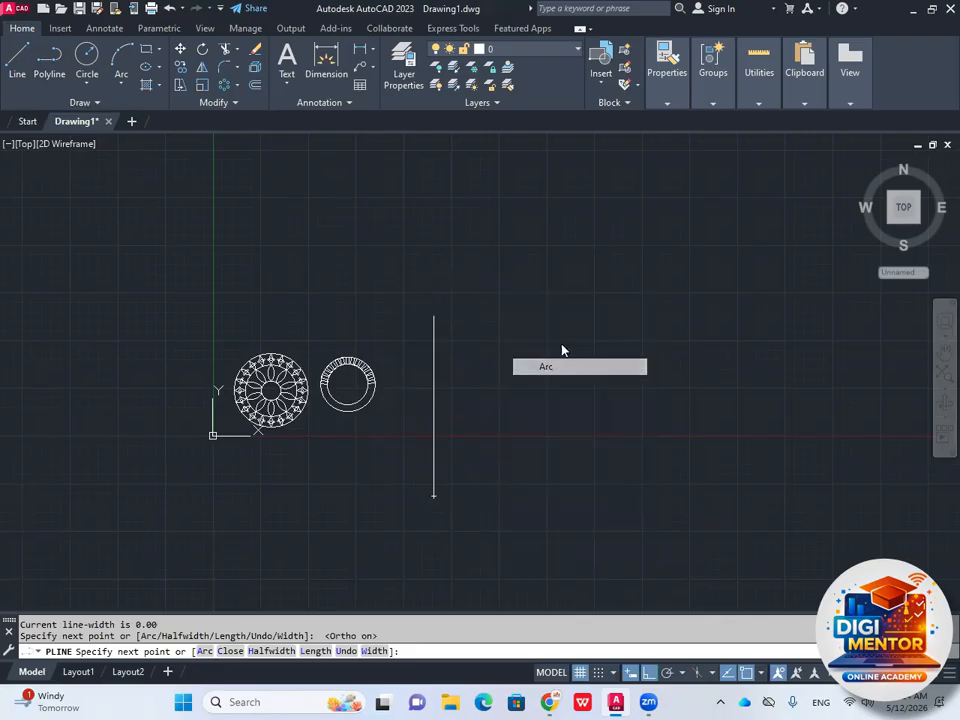
pyautogui.rightClick(612, 332)
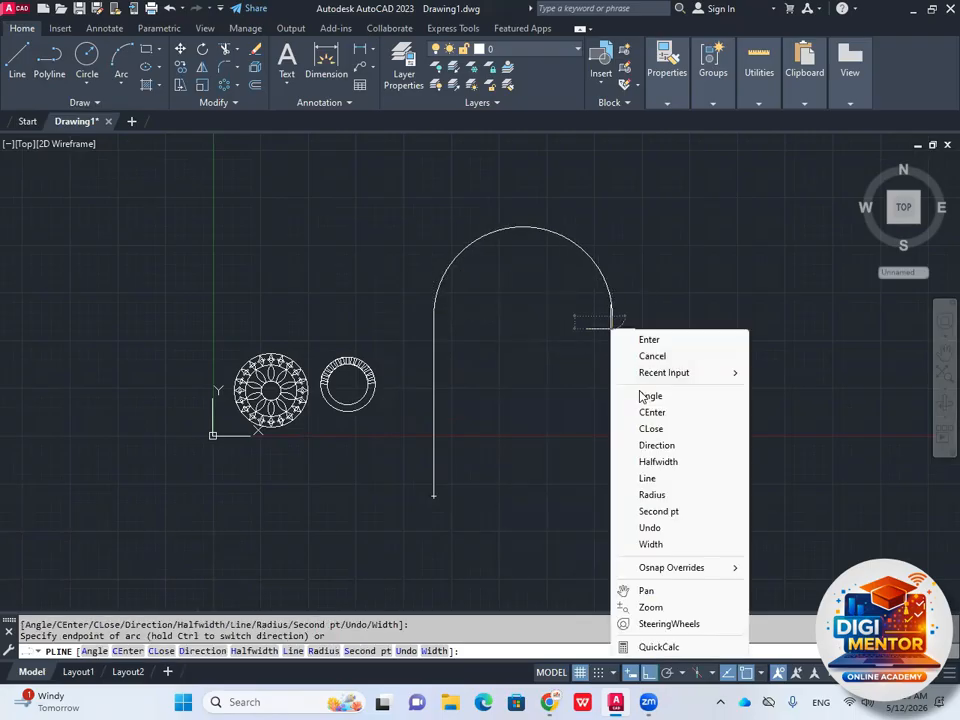
pyautogui.click(647, 478)
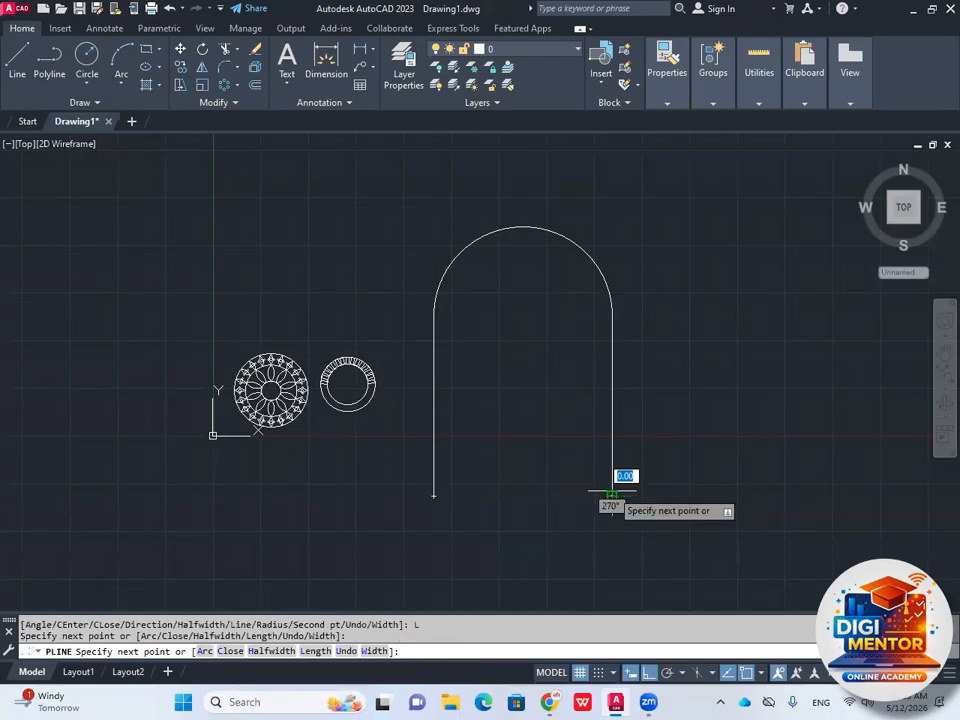
pyautogui.press('Return')
# - Copy the flower ornament's rightmost diamond and its inner circle, from the circle's centre to the lower left endpoint of the arch
pyautogui.scroll(4, 355, 437)
pyautogui.moveTo(355, 437); pyautogui.dragTo(421, 457, button='middle')
pyautogui.scroll(3, 364, 435)
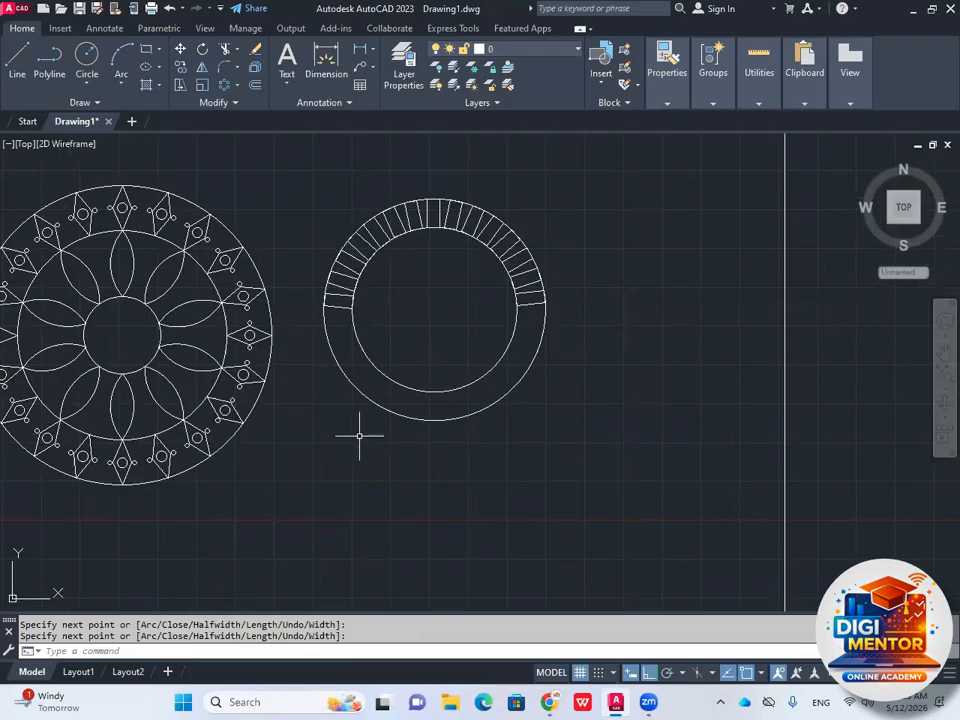
pyautogui.click(180, 67)
pyautogui.scroll(4, 300, 345)
pyautogui.click(305, 298)
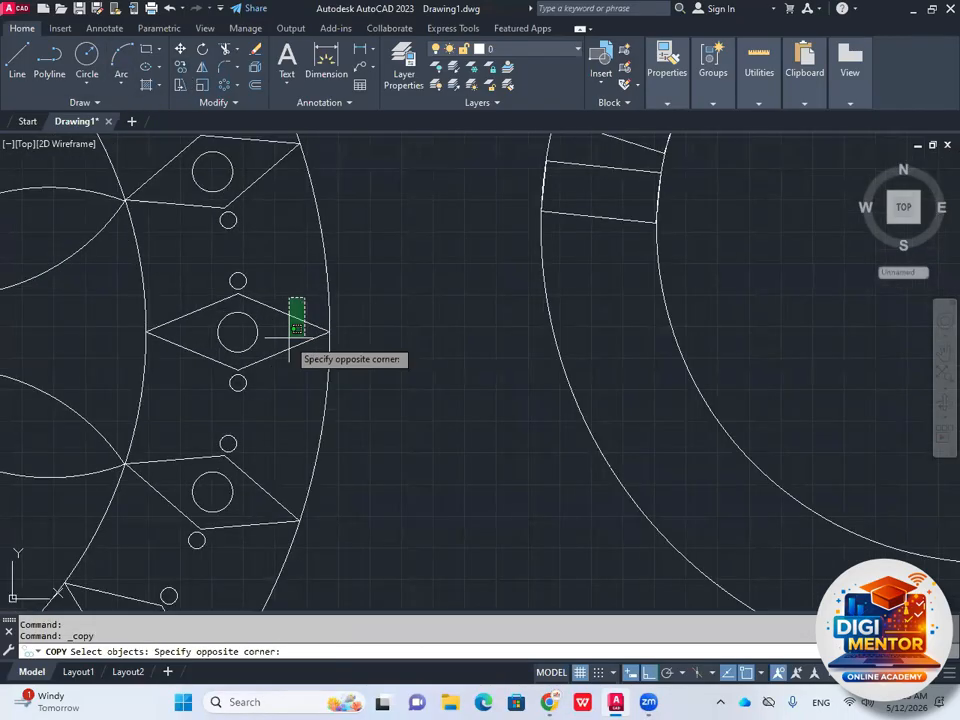
pyautogui.click(290, 340)
pyautogui.click(266, 318)
pyautogui.click(226, 342)
pyautogui.click(200, 305)
pyautogui.click(181, 351)
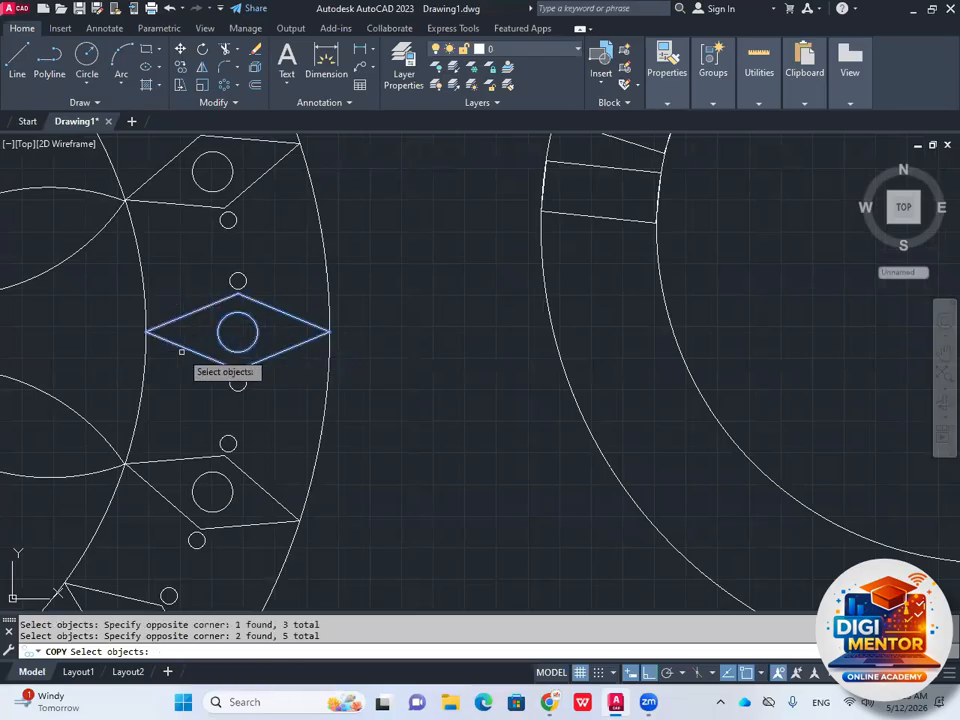
pyautogui.press('Return')
pyautogui.click(237, 332)
pyautogui.scroll(-4, 405, 443)
pyautogui.moveTo(405, 443); pyautogui.dragTo(222, 355, button='middle')
pyautogui.scroll(-6, 262, 361)
pyautogui.moveTo(520, 450); pyautogui.dragTo(501, 407, button='middle')
pyautogui.scroll(2, 406, 474)
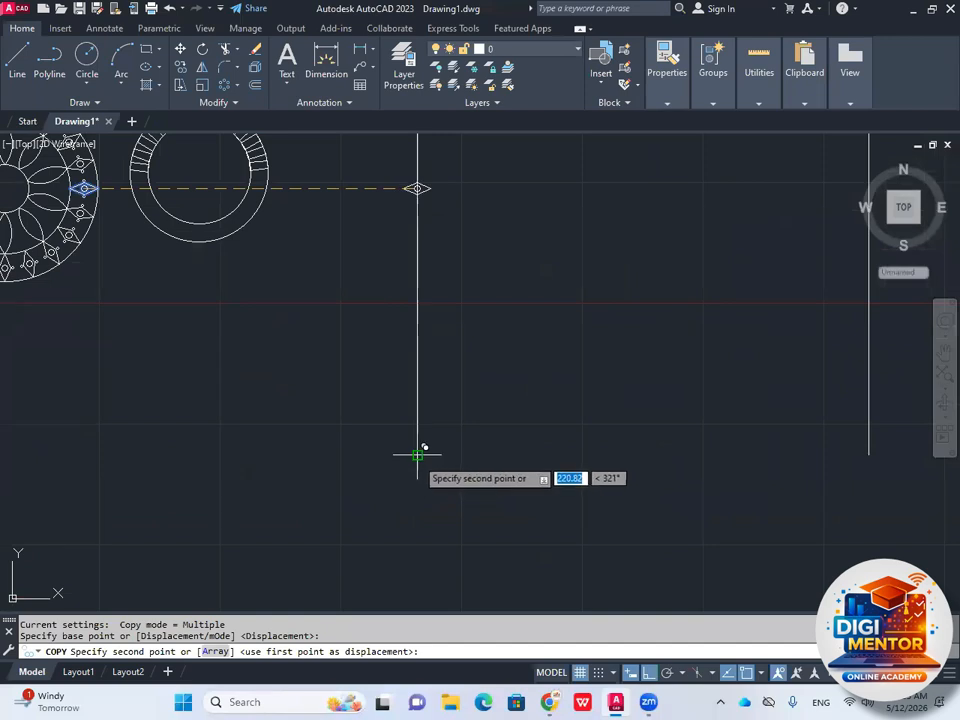
pyautogui.click(417, 455)
pyautogui.scroll(5, 420, 465)
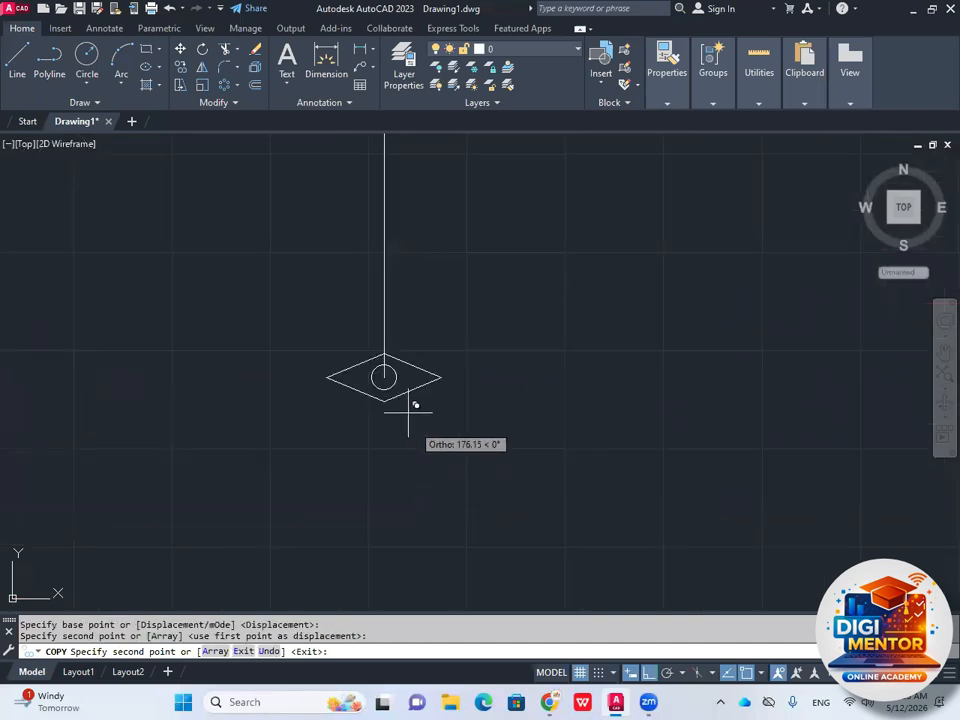
pyautogui.press('Escape')
# - Create a path array of the copied diamond and circle along the arch polyline
pyautogui.scroll(-3, 399, 465)
pyautogui.scroll(-6, 399, 465)
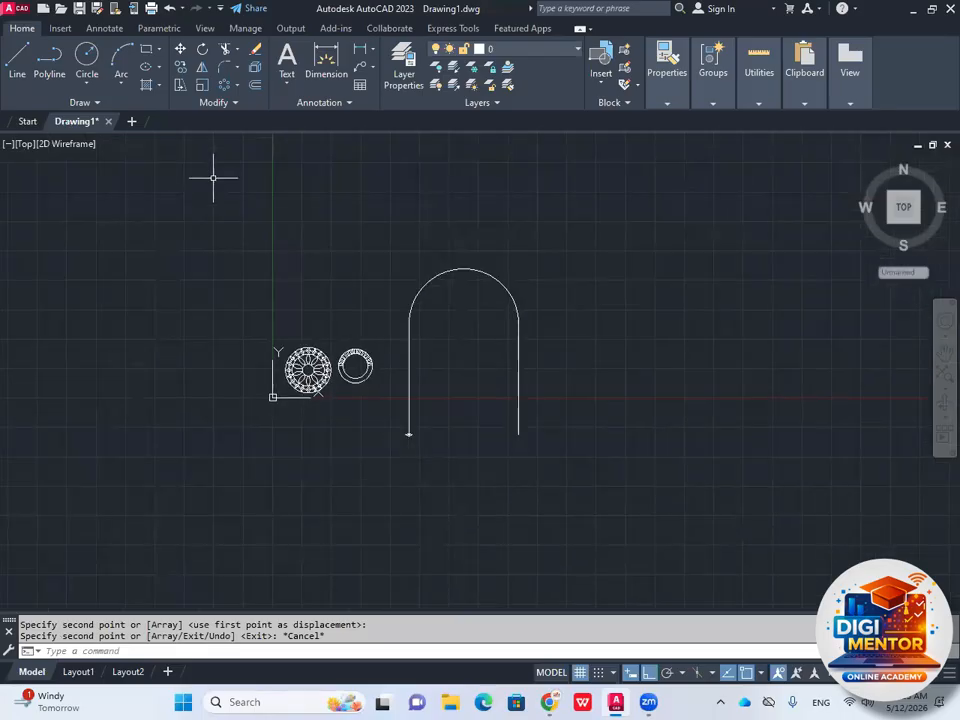
pyautogui.click(236, 85)
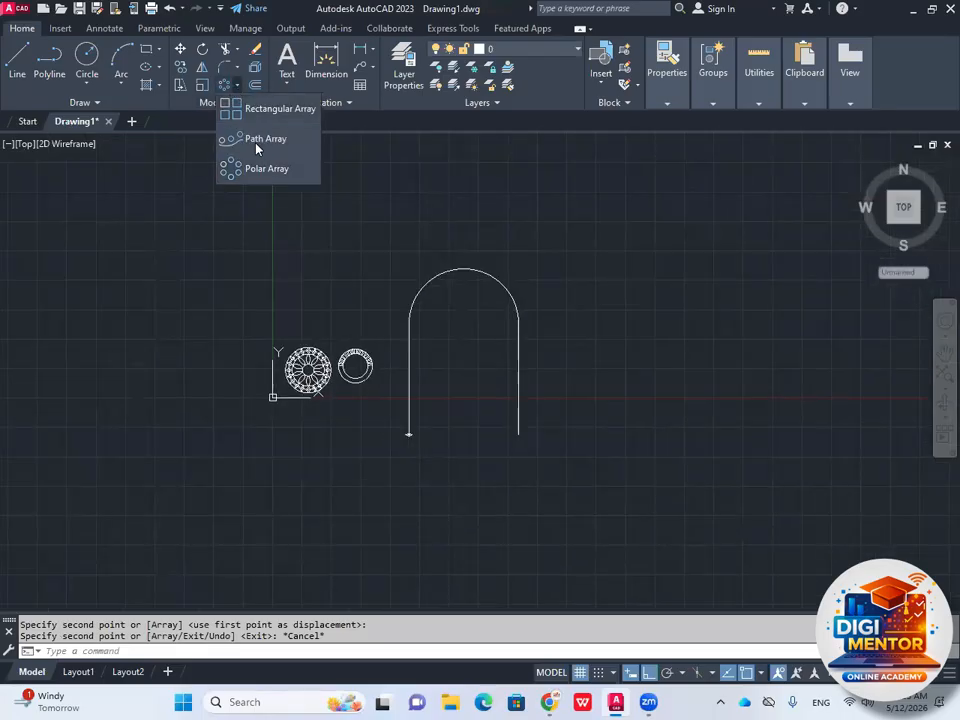
pyautogui.click(262, 140)
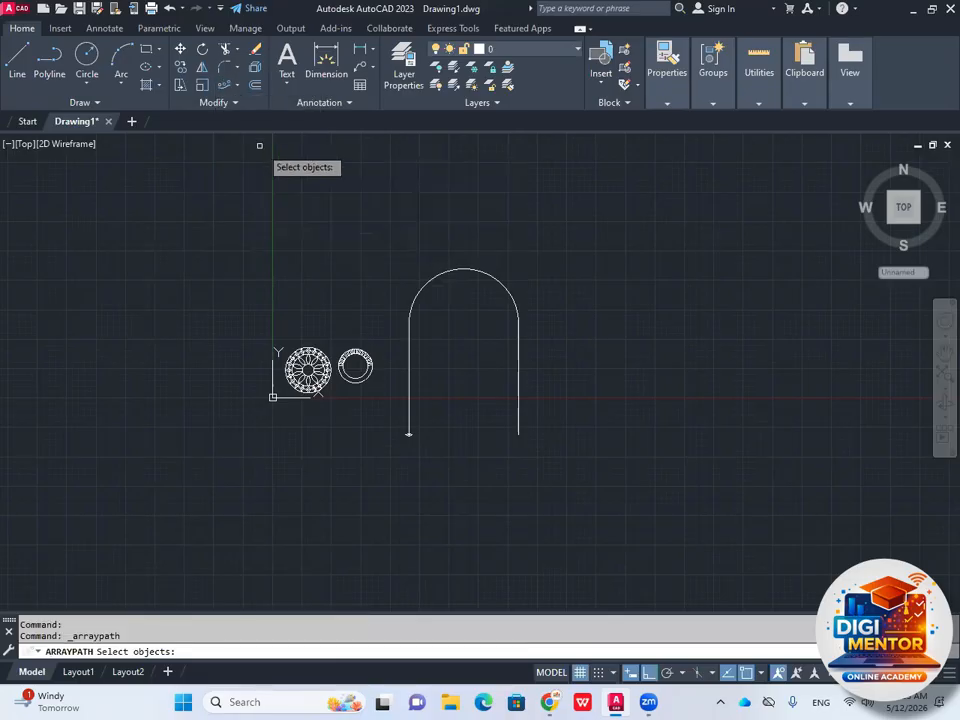
pyautogui.scroll(6, 405, 440)
pyautogui.click(279, 431)
pyautogui.click(437, 494)
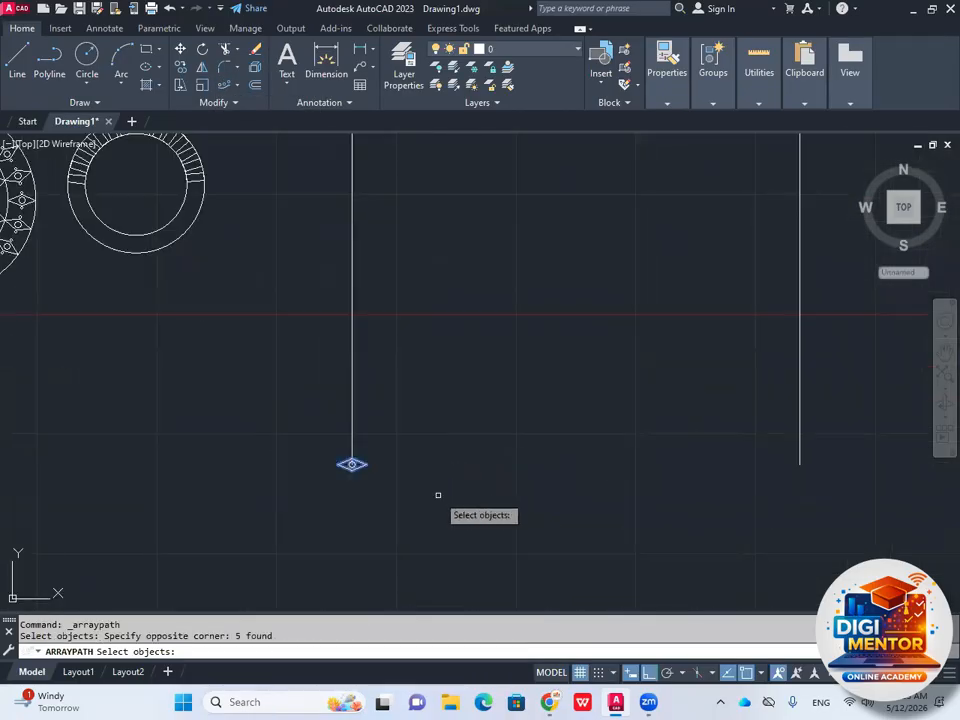
pyautogui.press('Return')
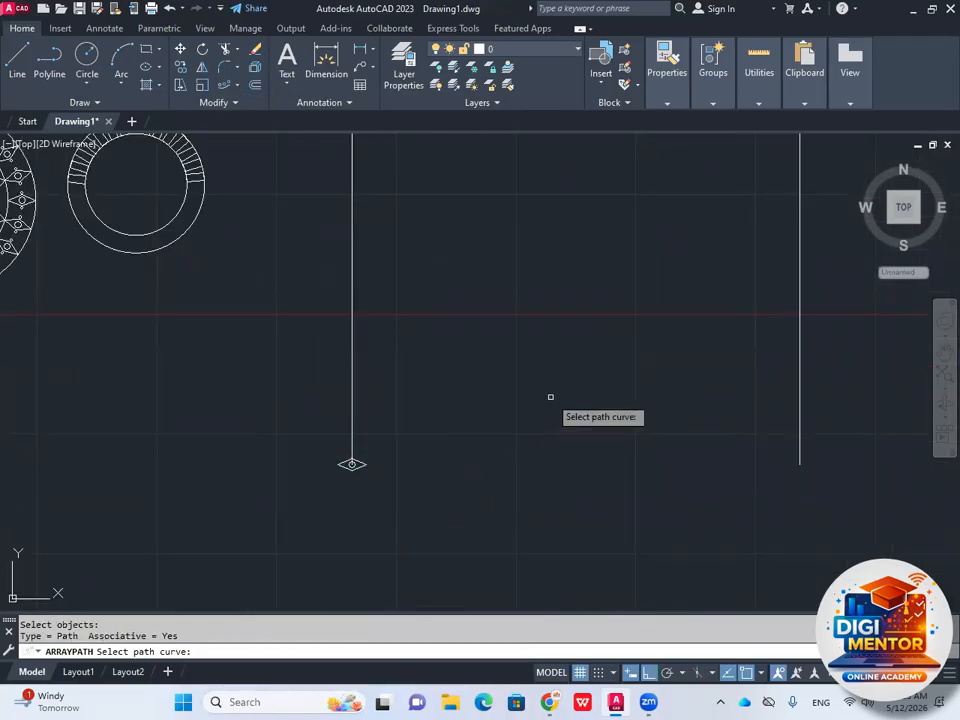
pyautogui.click(352, 383)
pyautogui.scroll(-2, 447, 372)
pyautogui.moveTo(484, 340); pyautogui.dragTo(464, 469, button='middle')
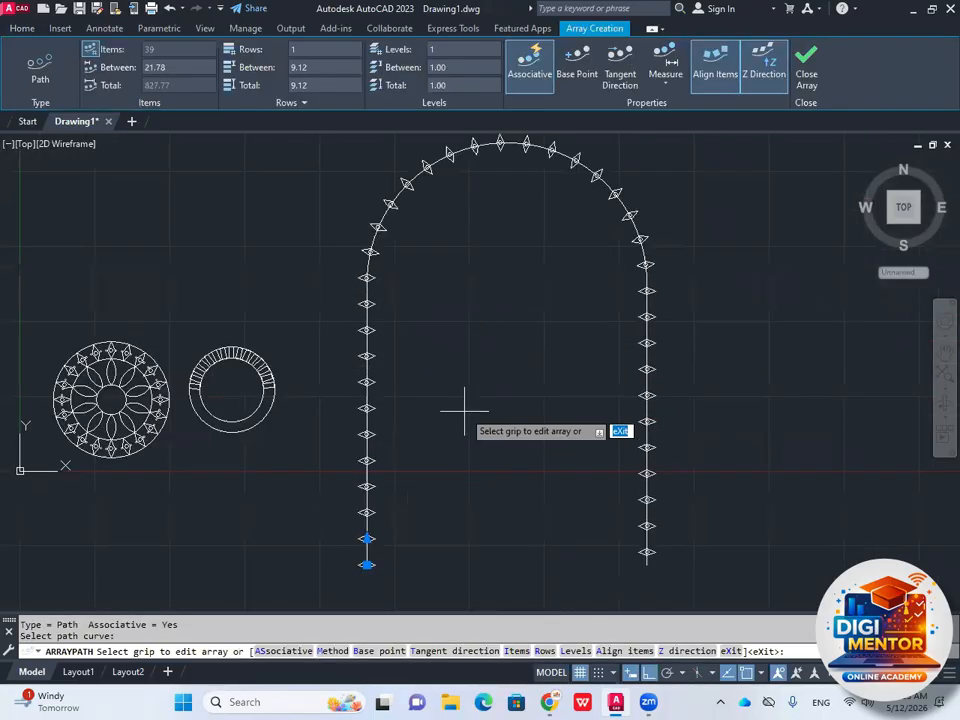
pyautogui.moveTo(434, 358); pyautogui.dragTo(431, 408, button='middle')
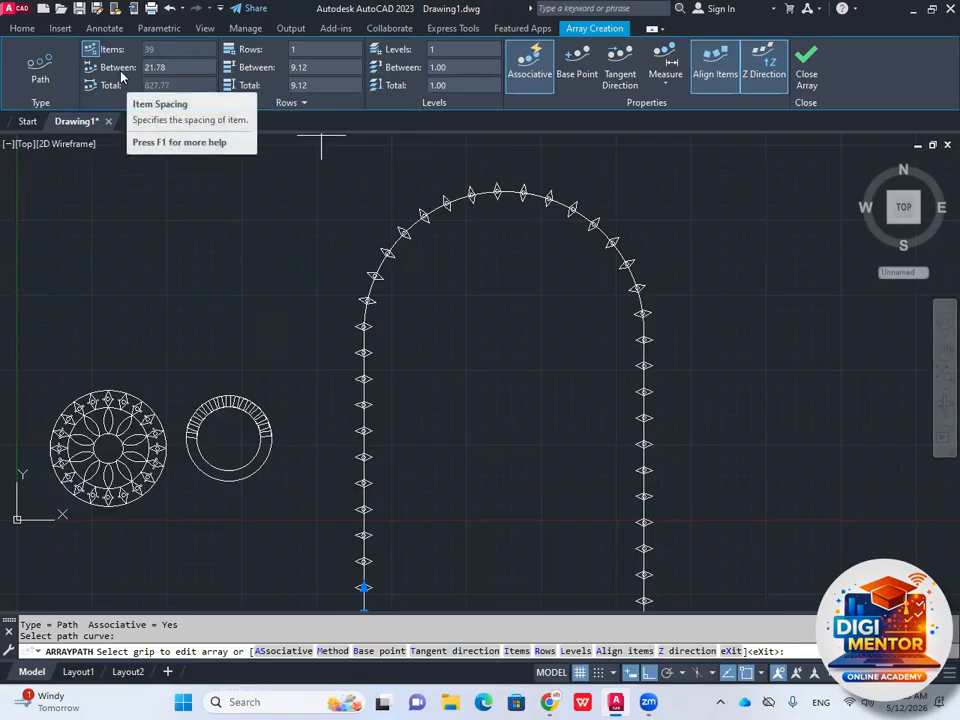
# - Try item spacings of 15, 10 and 25 on the path array to compare how densely the diamonds fill the arch
pyautogui.click(175, 68)
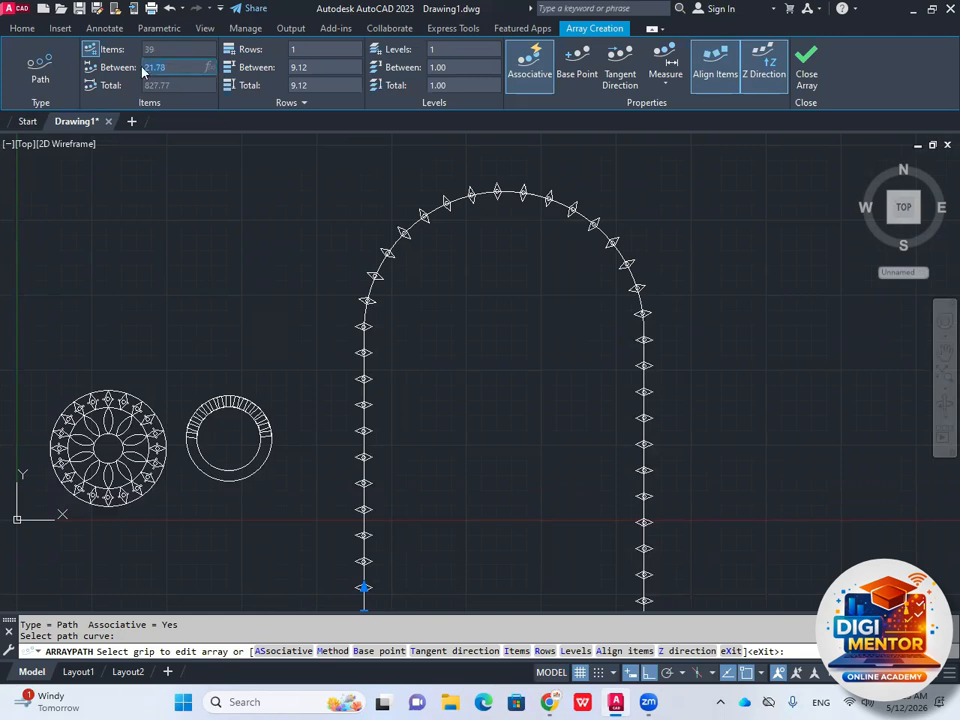
pyautogui.write('15')
pyautogui.press('Return')
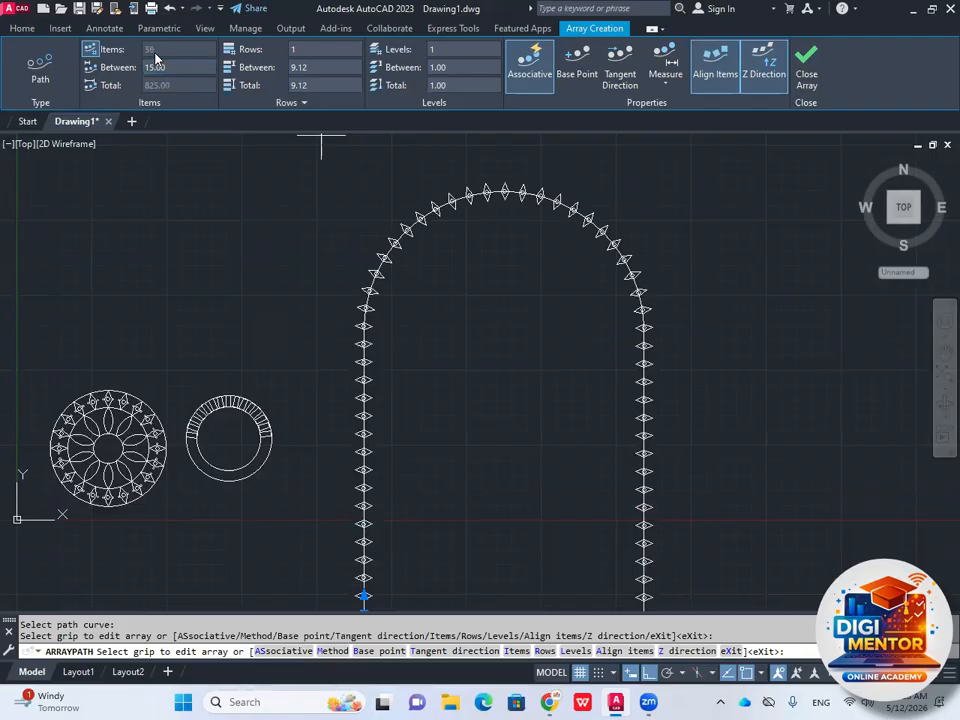
pyautogui.click(174, 67)
pyautogui.press('Return')
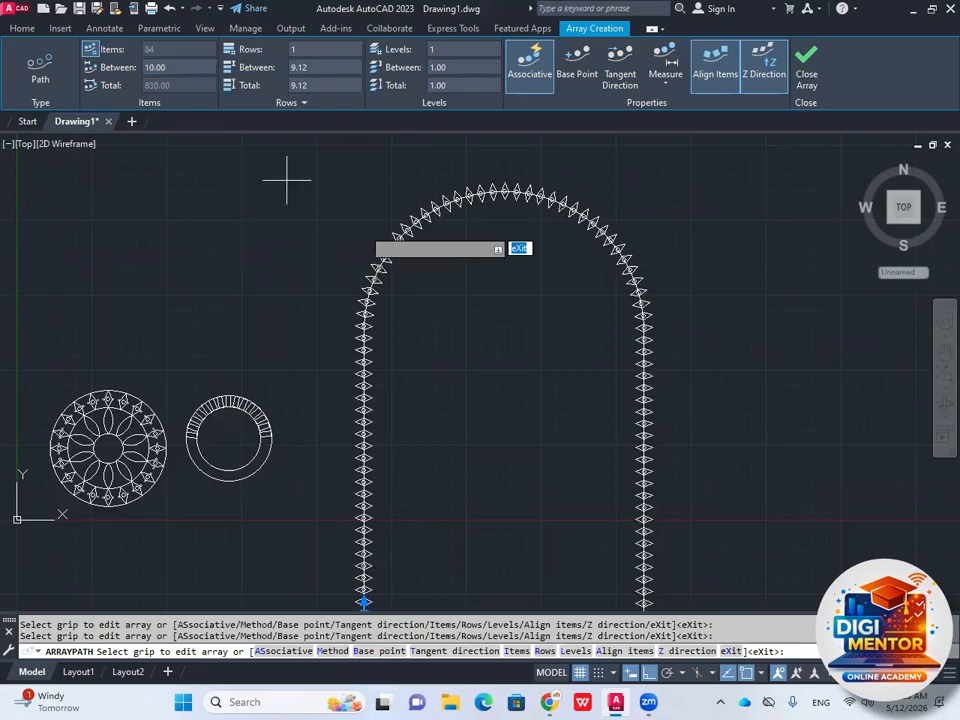
pyautogui.click(160, 67)
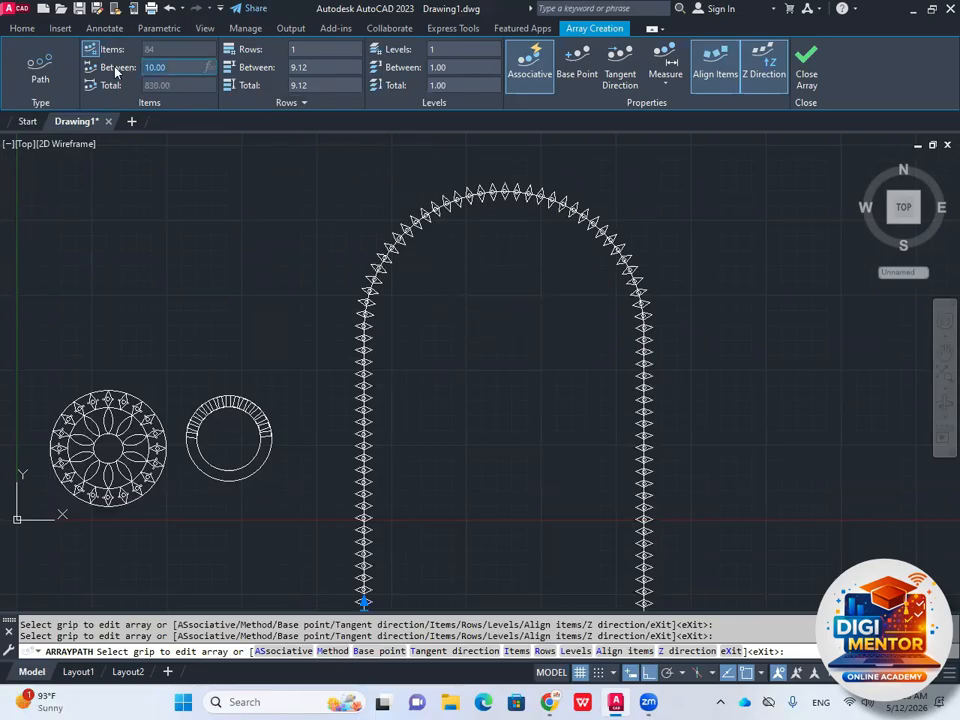
pyautogui.write('25')
pyautogui.press('Return')
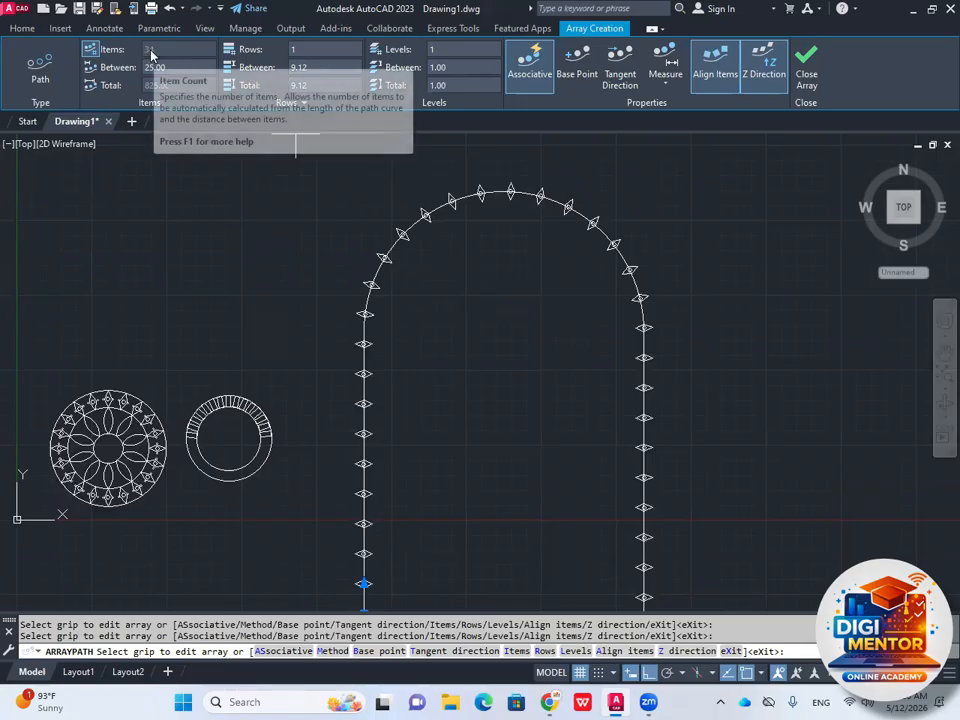
# - Set the spacing between the path array's items to 10
pyautogui.click(172, 67)
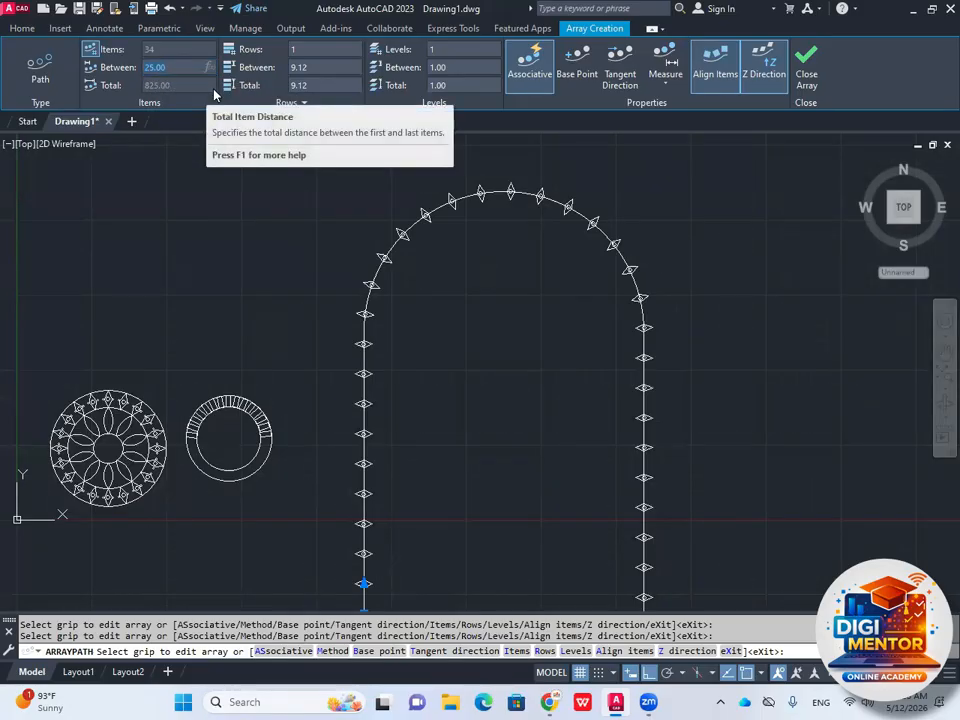
pyautogui.write('10')
pyautogui.press('Return')
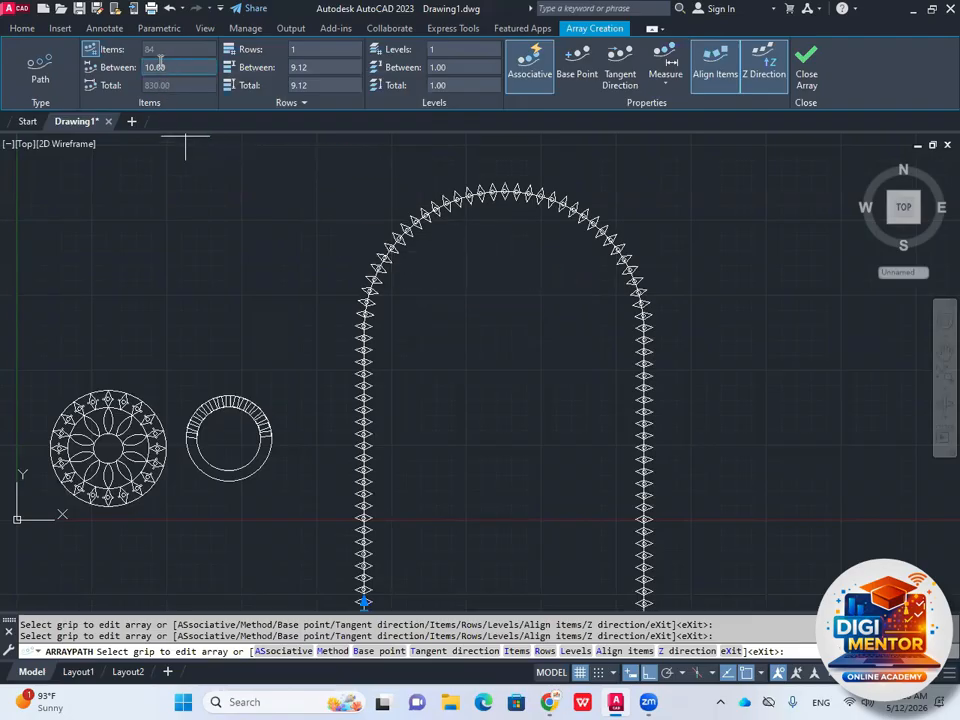
# - Switch the path array from the Measure to the Divide method and set its item count to 75
pyautogui.click(664, 88)
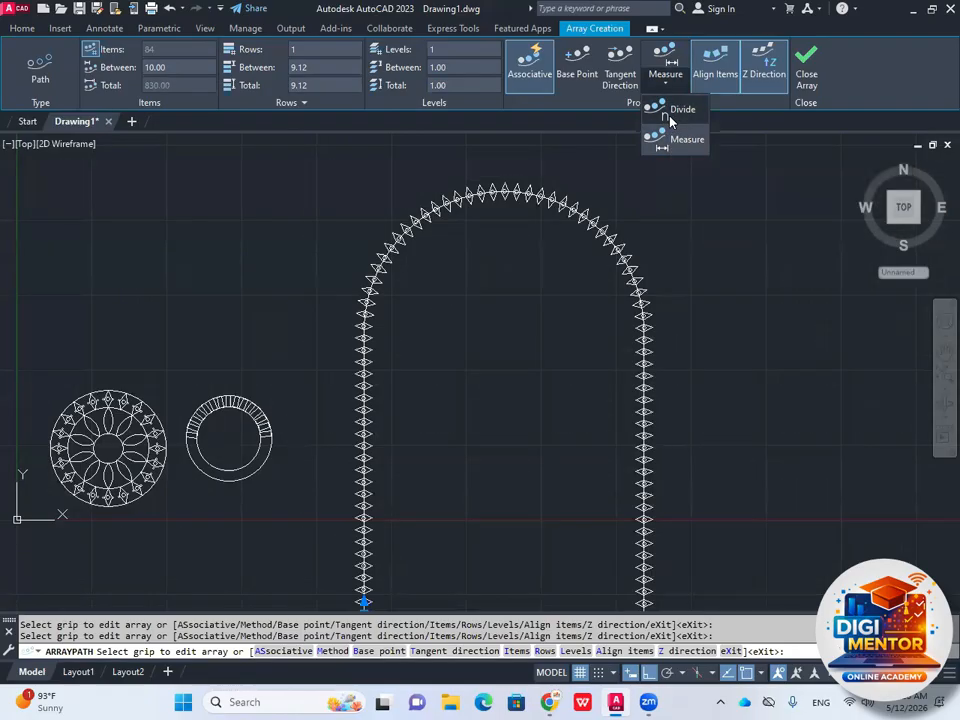
pyautogui.click(670, 118)
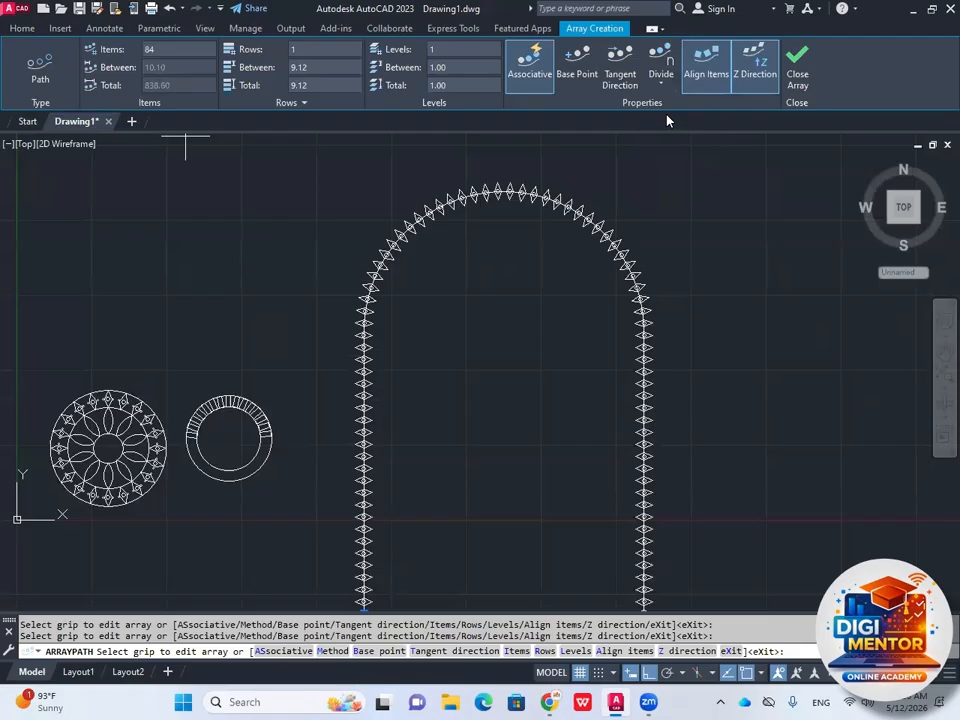
pyautogui.click(148, 49)
pyautogui.moveTo(166, 52); pyautogui.dragTo(141, 53)
pyautogui.write('75')
pyautogui.press('Return')
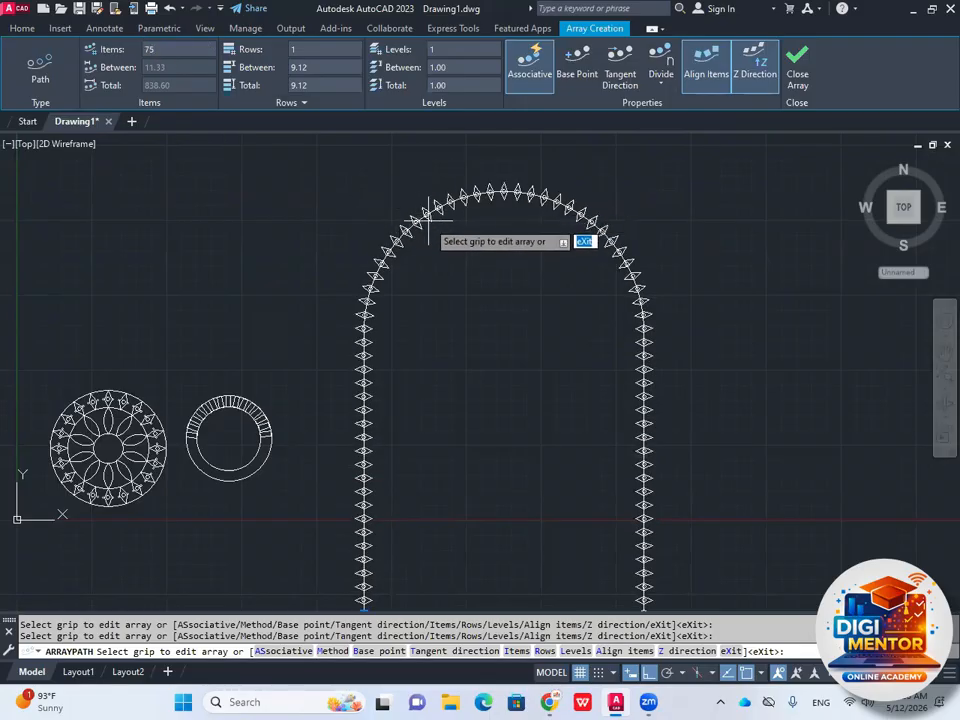
pyautogui.scroll(-2, 420, 208)
pyautogui.scroll(2, 399, 250)
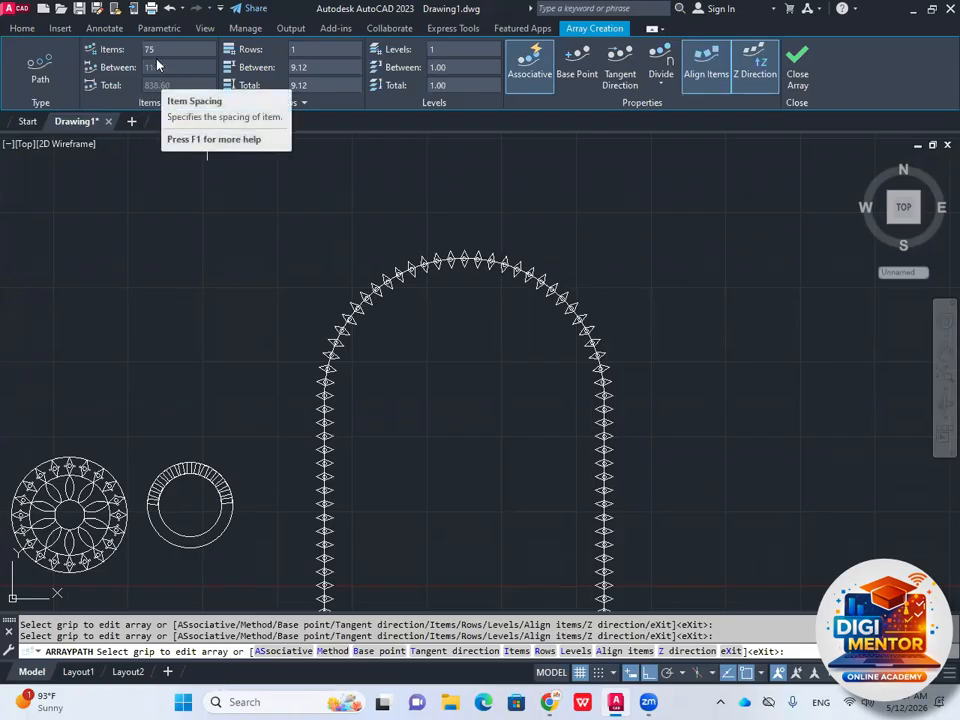
pyautogui.click(148, 49)
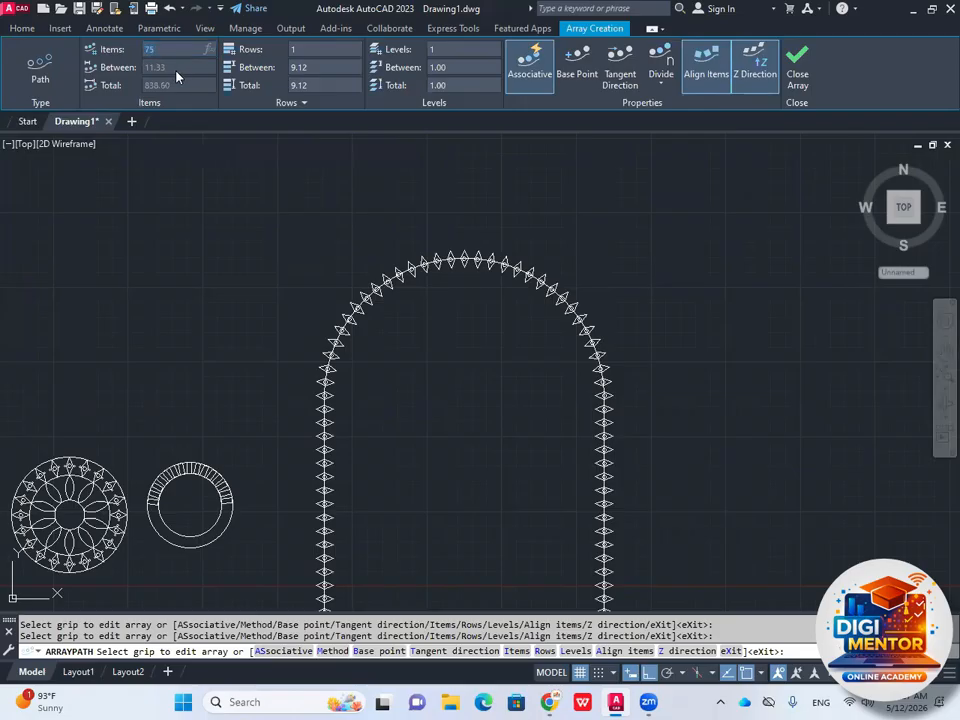
pyautogui.scroll(-3, 295, 250)
pyautogui.scroll(4, 332, 298)
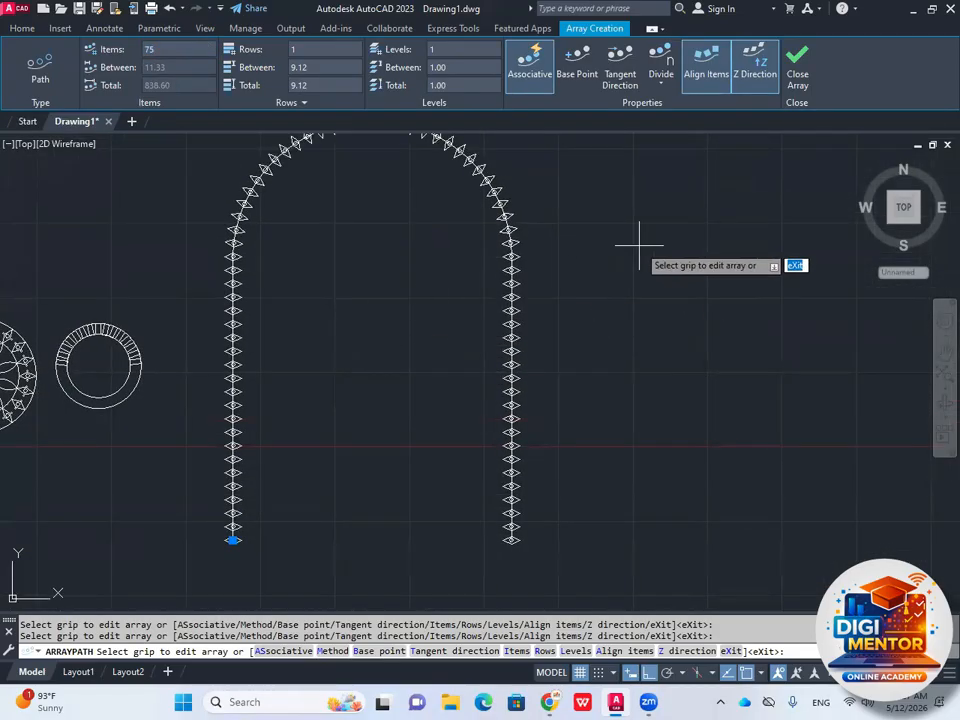
# - Turn off Align Items on the path array to compare the diamonds' orientation around the arch, and turn it back on
pyautogui.click(709, 68)
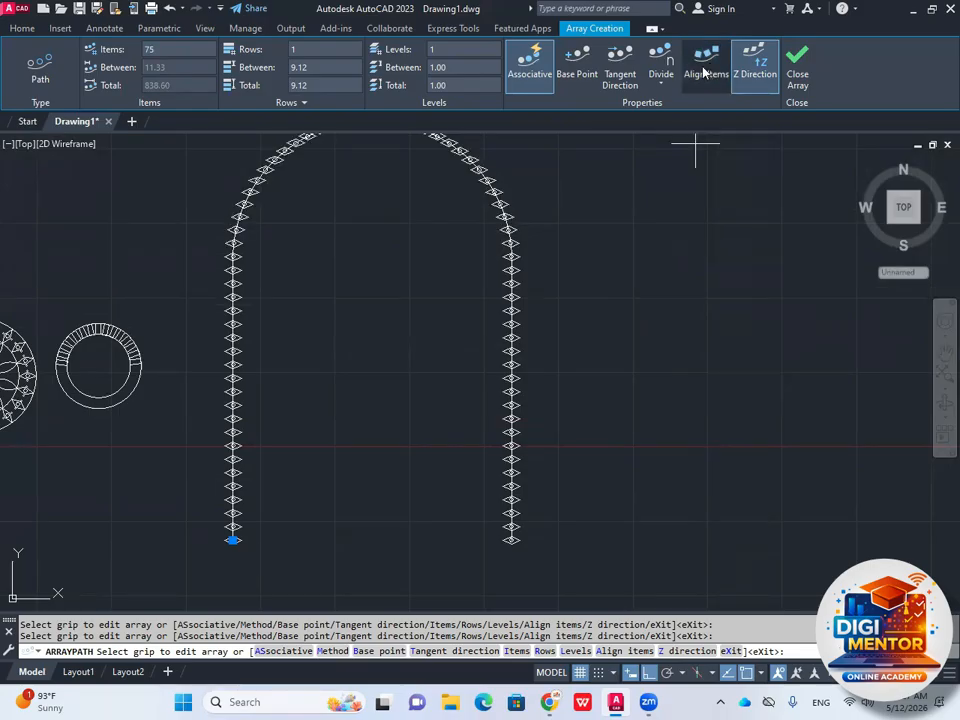
pyautogui.scroll(-1, 370, 315)
pyautogui.scroll(5, 285, 317)
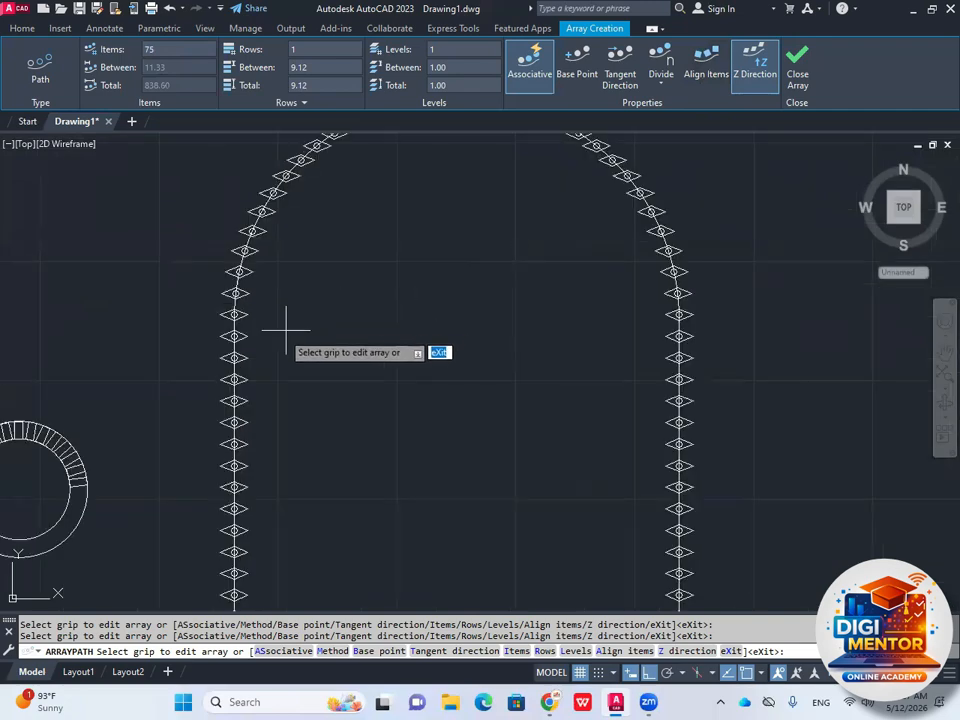
pyautogui.scroll(-4, 268, 349)
pyautogui.scroll(2, 251, 337)
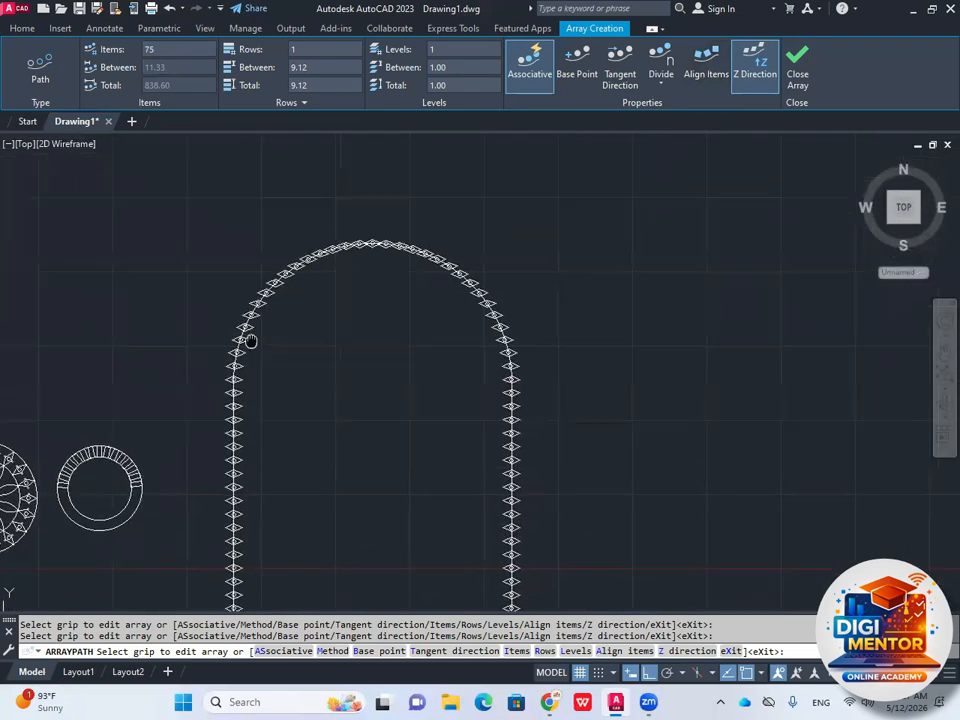
pyautogui.scroll(2, 350, 262)
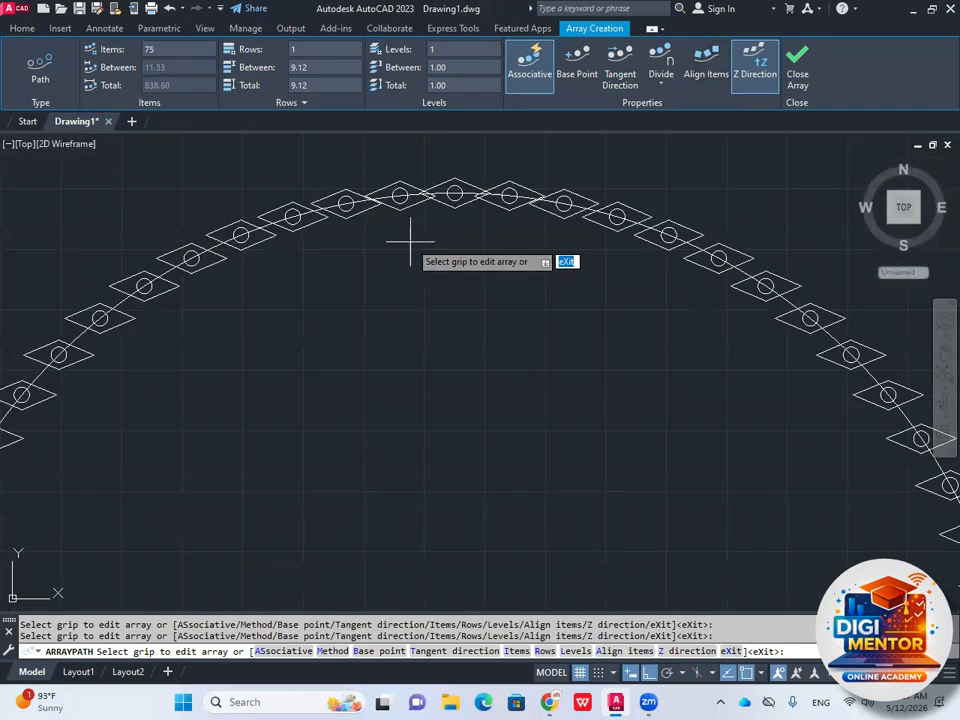
pyautogui.scroll(-2, 590, 148)
pyautogui.click(706, 65)
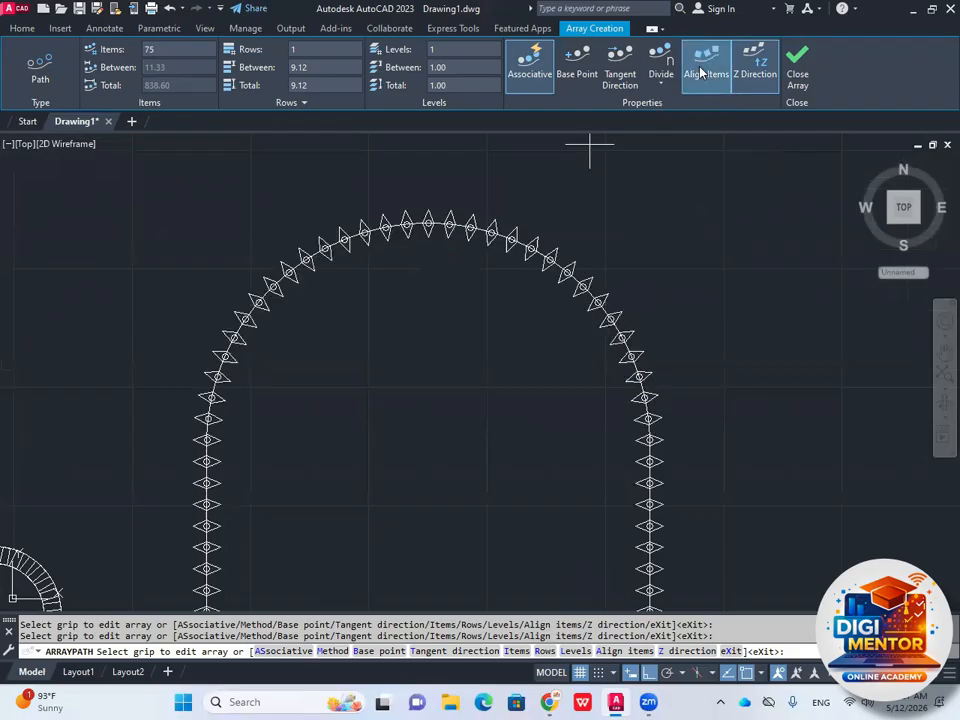
pyautogui.scroll(-2, 370, 277)
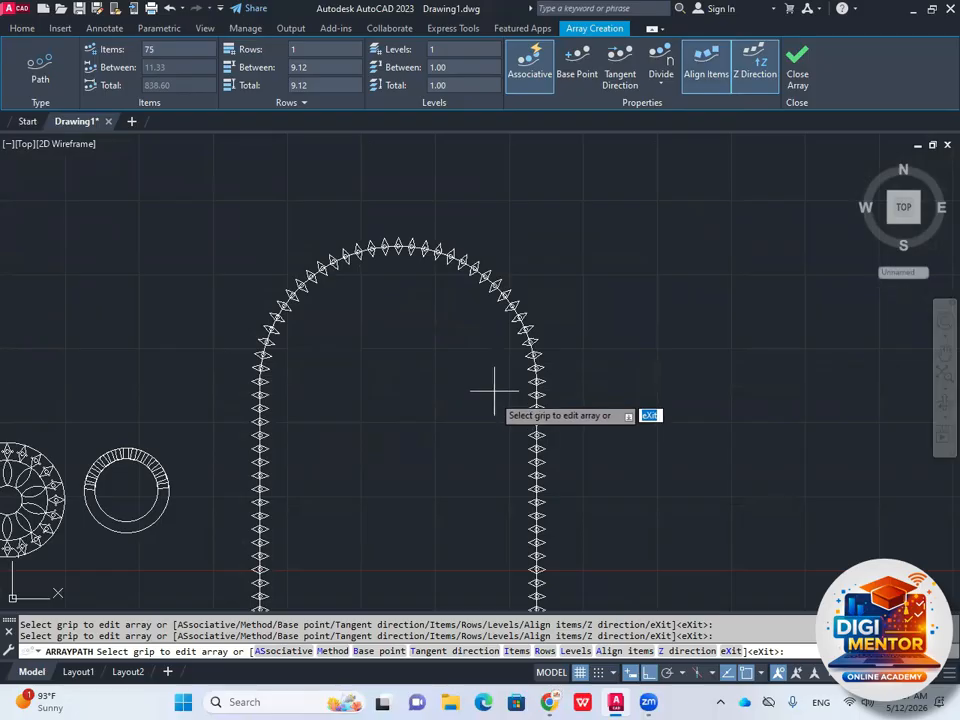
# - Try switching Z Direction and Align Items, one after the other, off and back on for the path array
pyautogui.click(745, 73)
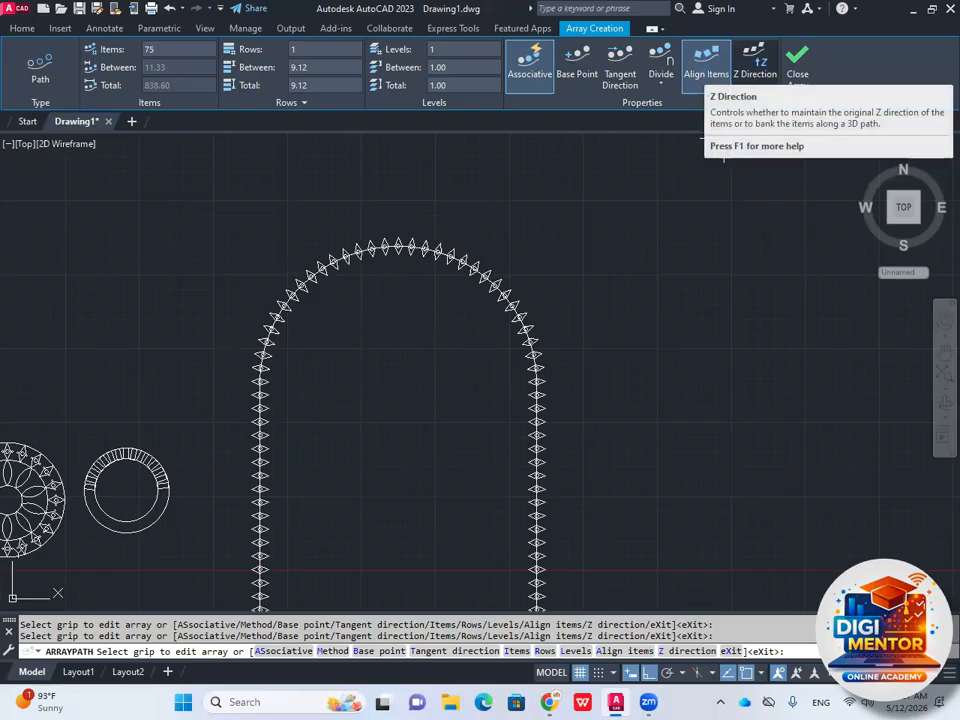
pyautogui.click(757, 80)
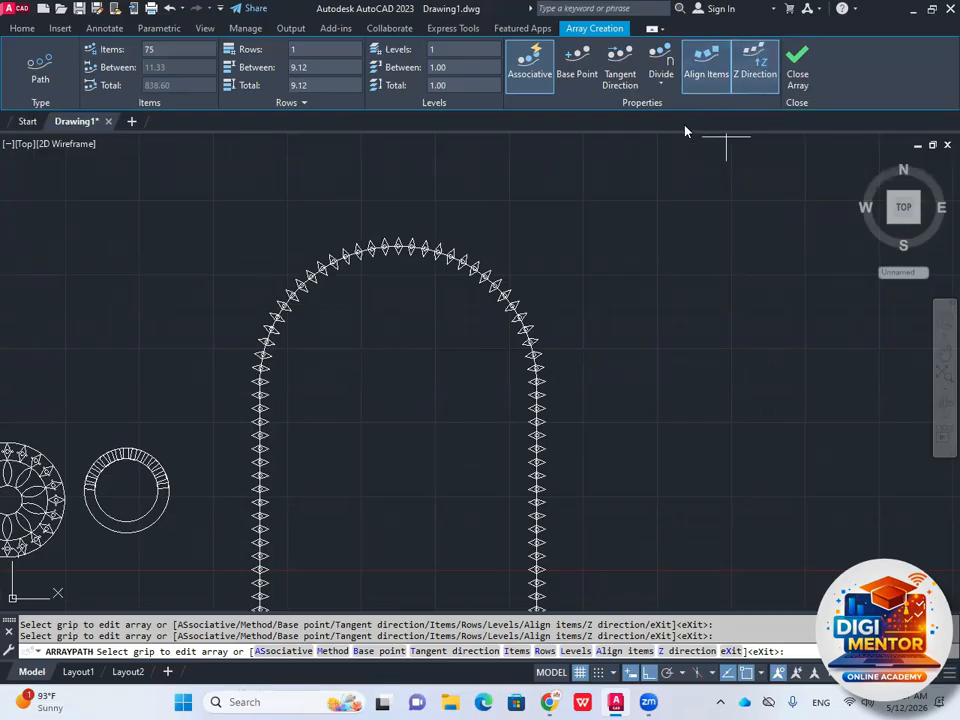
pyautogui.click(697, 78)
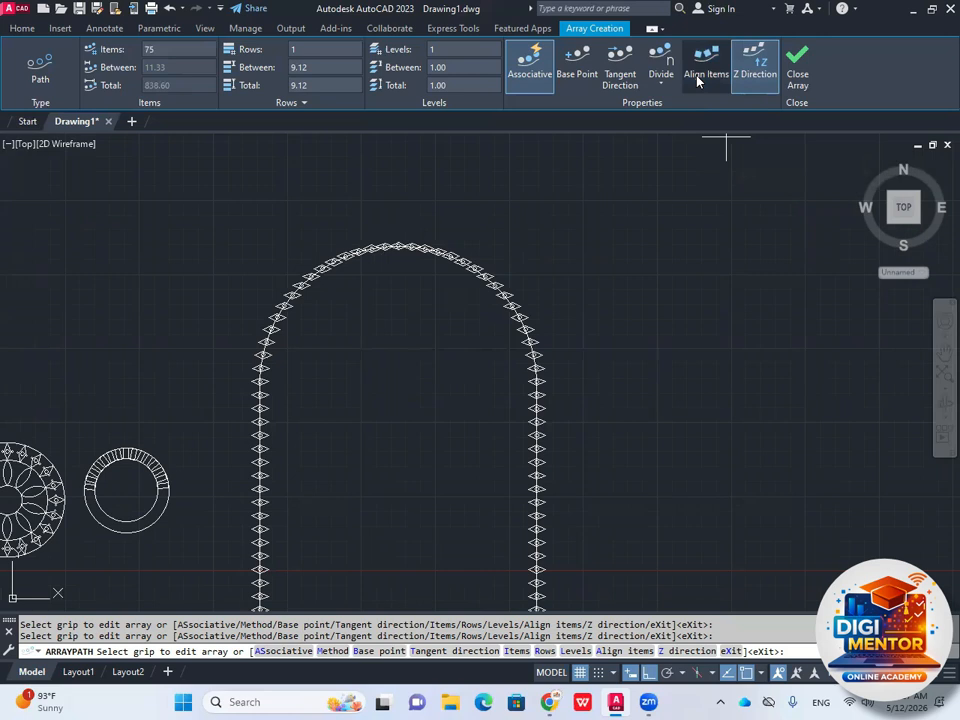
pyautogui.click(698, 78)
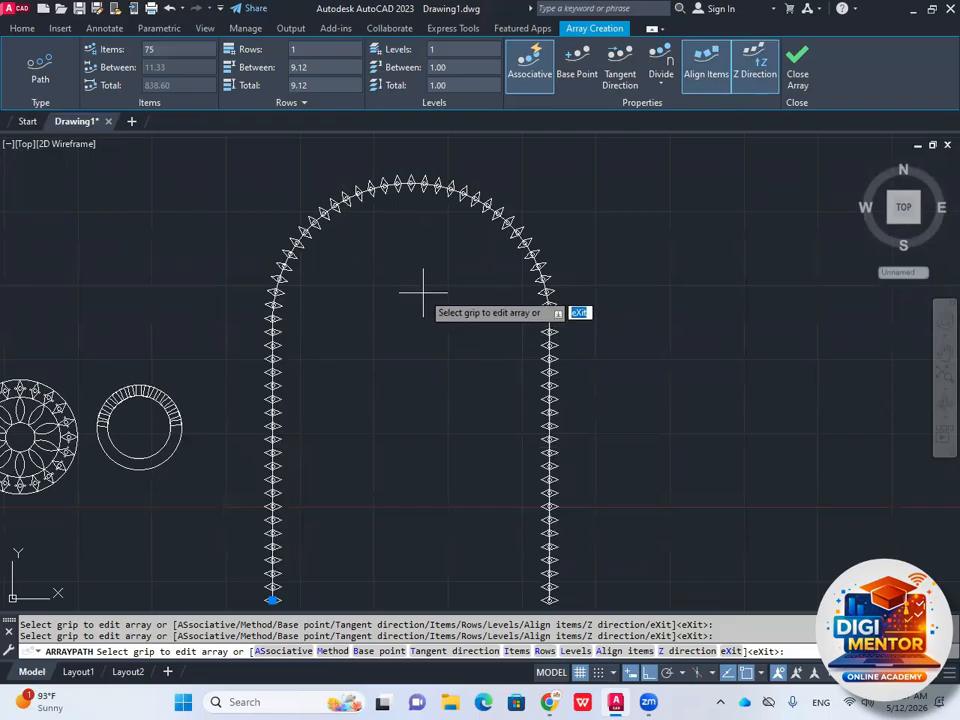
# - Finish the path array along the arch and display the available array types
pyautogui.scroll(-2, 402, 260)
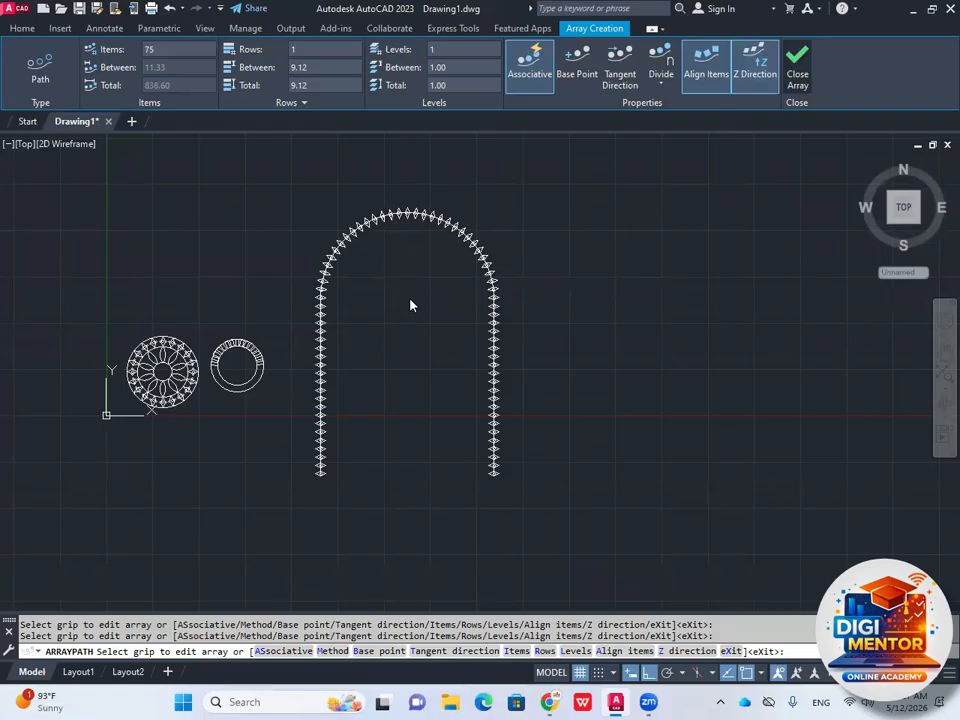
pyautogui.press('Return')
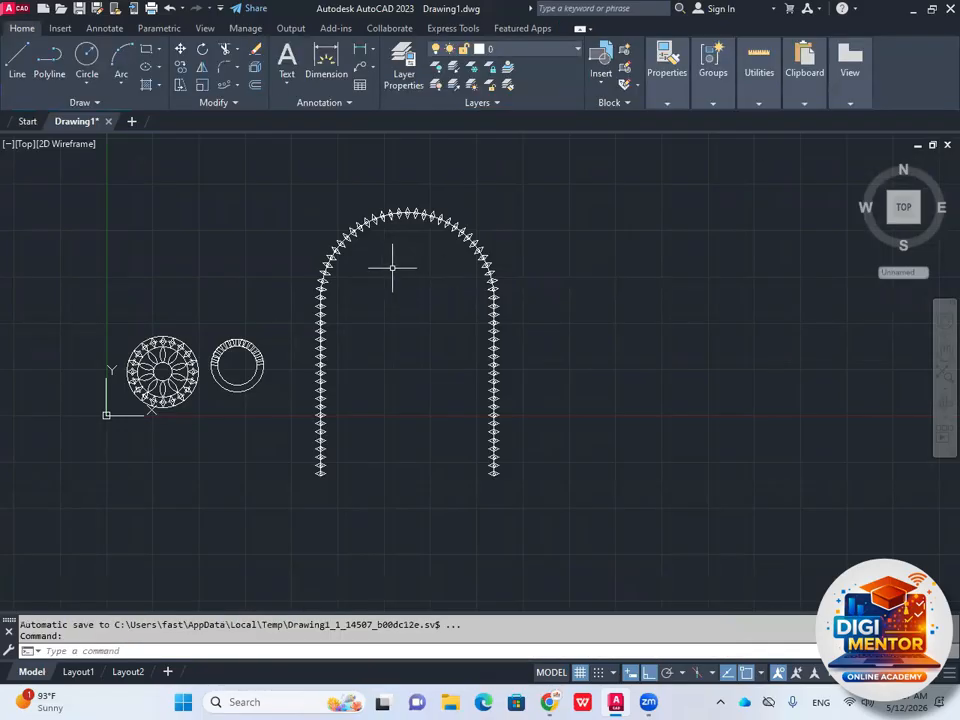
pyautogui.click(238, 86)
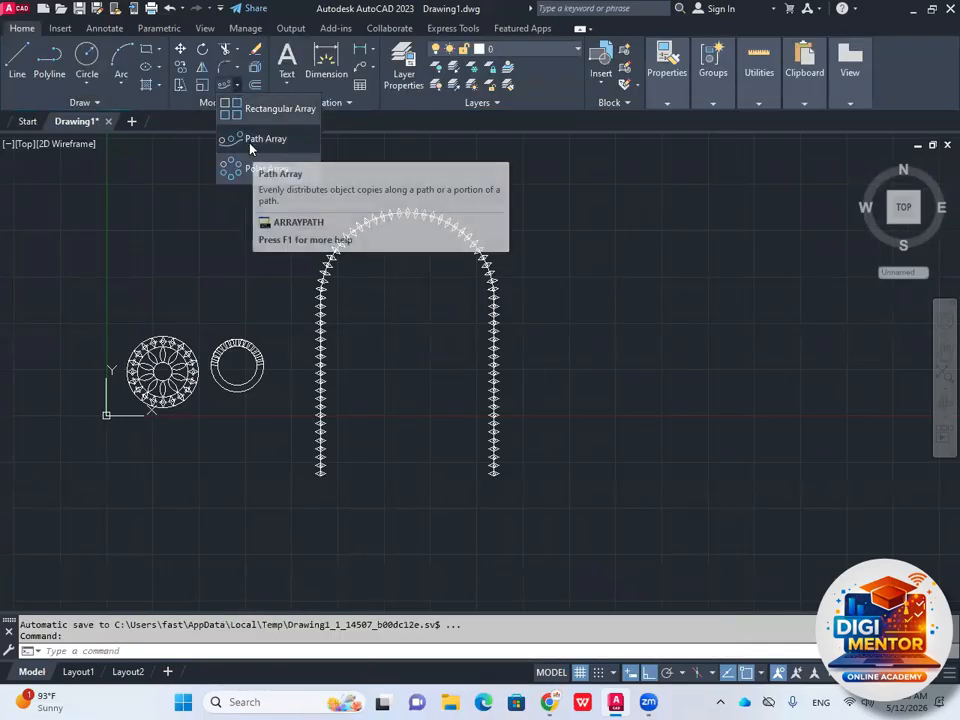